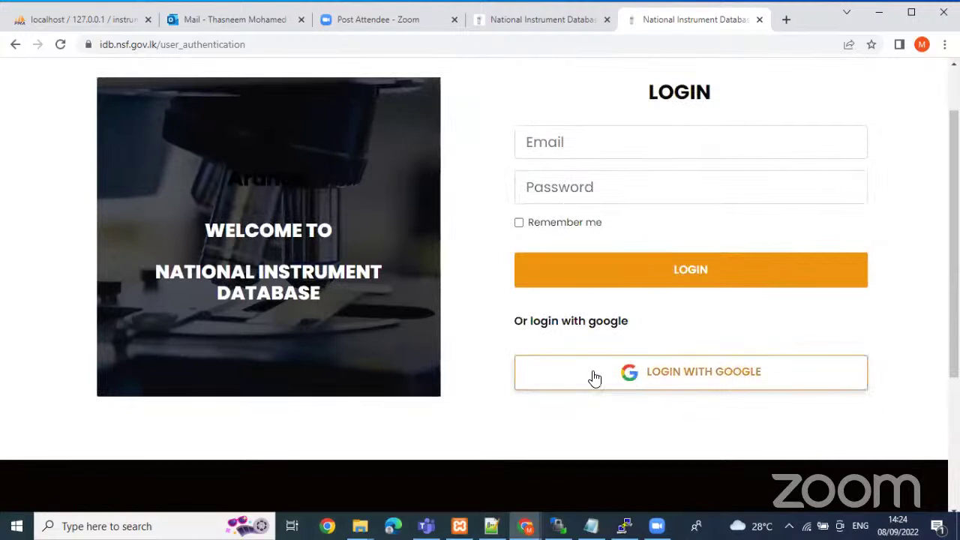
Look over the login options and open the account registration form
{"action": "scroll", "coordinate": [702, 390], "scroll_direction": "down", "scroll_amount": 1}
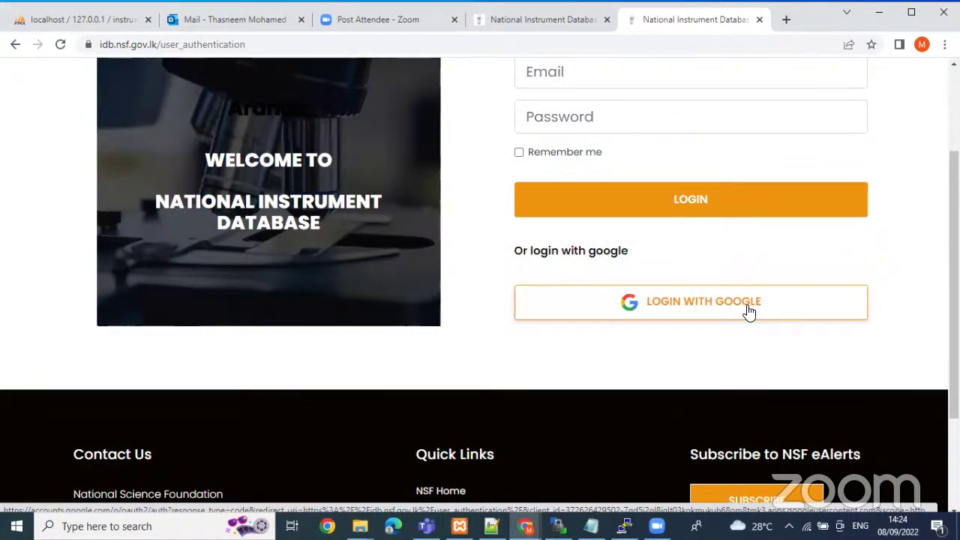
{"action": "scroll", "coordinate": [752, 311], "scroll_direction": "up", "scroll_amount": 2}
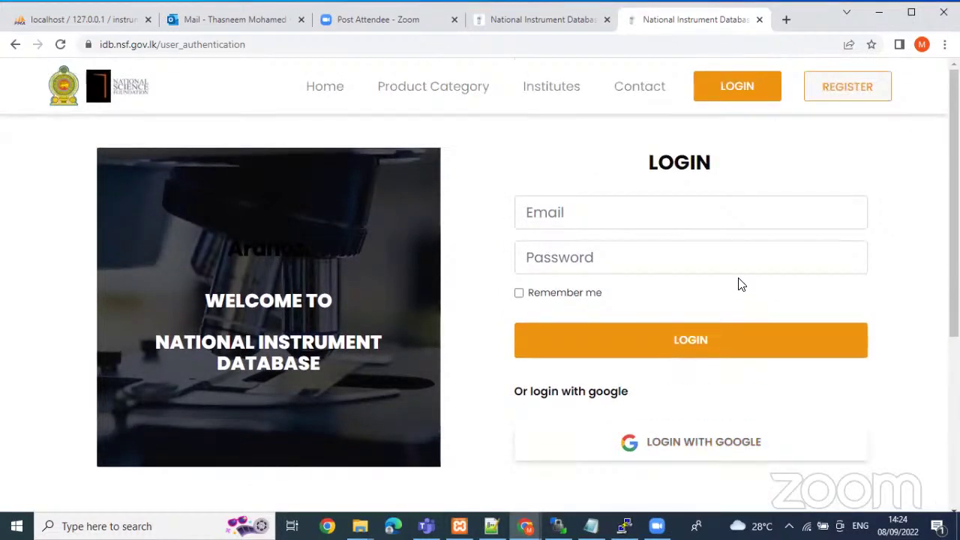
{"action": "scroll", "coordinate": [613, 245], "scroll_direction": "down", "scroll_amount": 1}
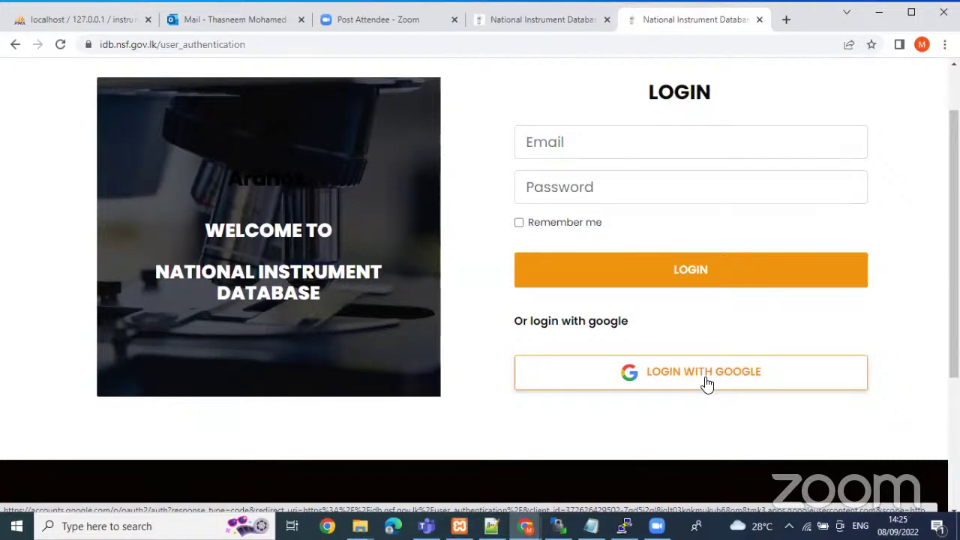
{"action": "scroll", "coordinate": [773, 405], "scroll_direction": "up", "scroll_amount": 1}
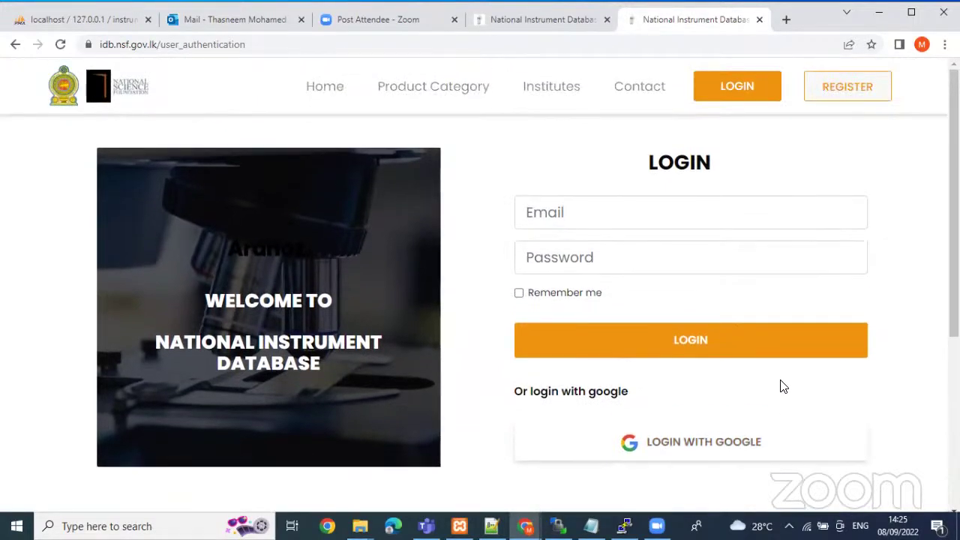
{"action": "left_click", "coordinate": [852, 89]}
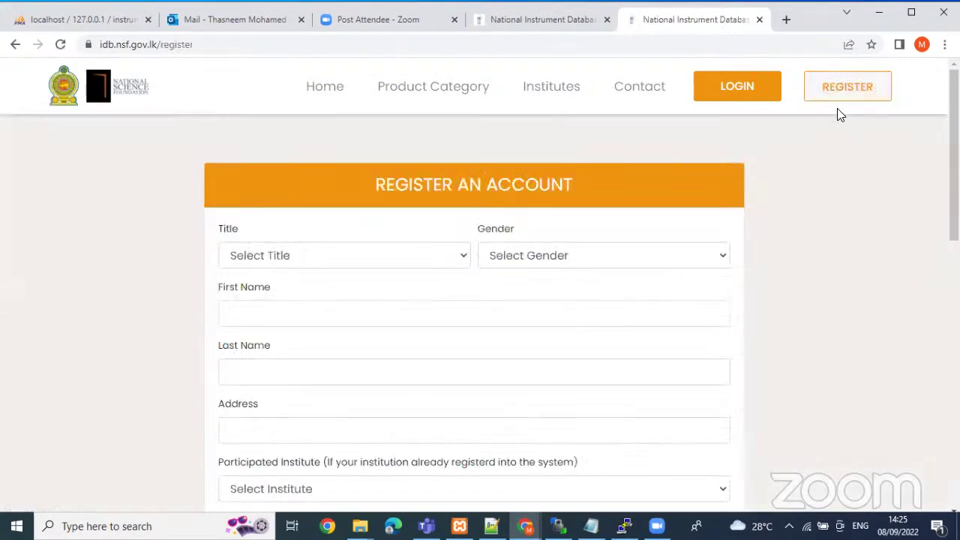
Examine the registration form's fields, including the available title options and the institute, faculty and contact sections
{"action": "scroll", "coordinate": [838, 109], "scroll_direction": "down", "scroll_amount": 3}
{"action": "scroll", "coordinate": [557, 272], "scroll_direction": "up", "scroll_amount": 2}
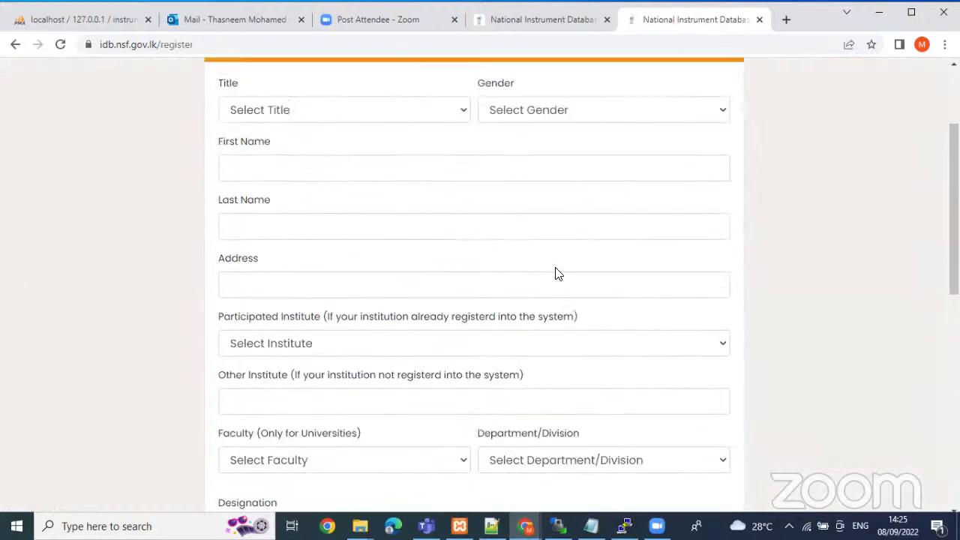
{"action": "scroll", "coordinate": [552, 229], "scroll_direction": "down", "scroll_amount": 1}
{"action": "scroll", "coordinate": [553, 229], "scroll_direction": "up", "scroll_amount": 1}
{"action": "left_click", "coordinate": [530, 227]}
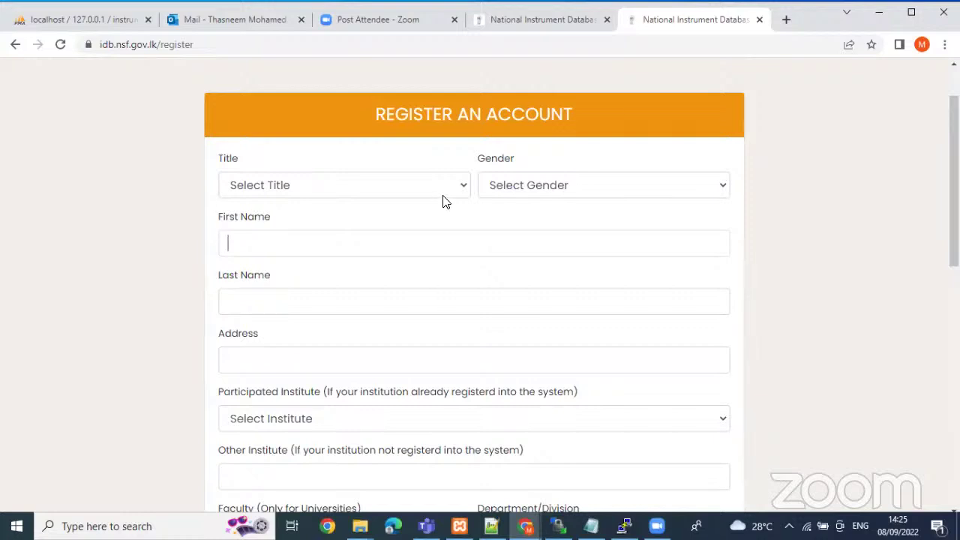
{"action": "scroll", "coordinate": [465, 188], "scroll_direction": "down", "scroll_amount": 1}
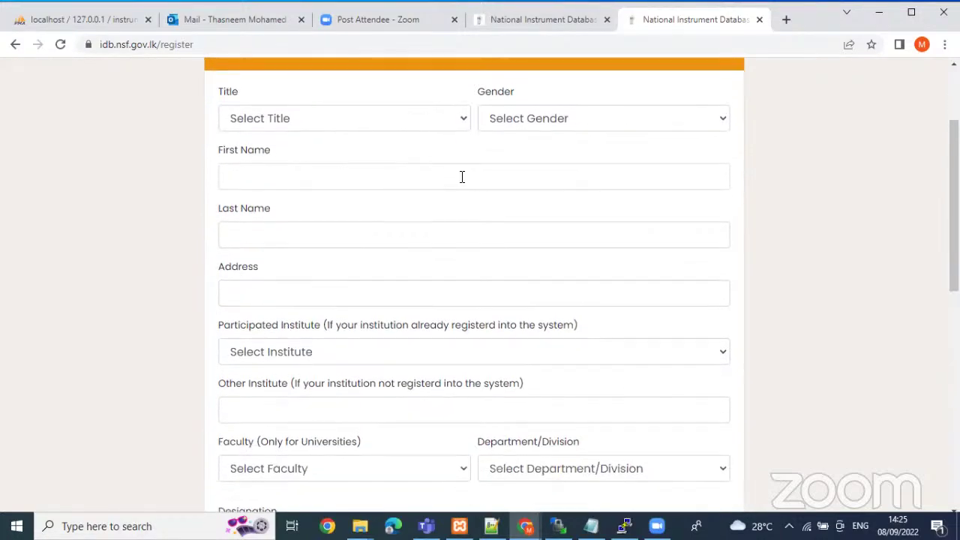
{"action": "left_click", "coordinate": [462, 118]}
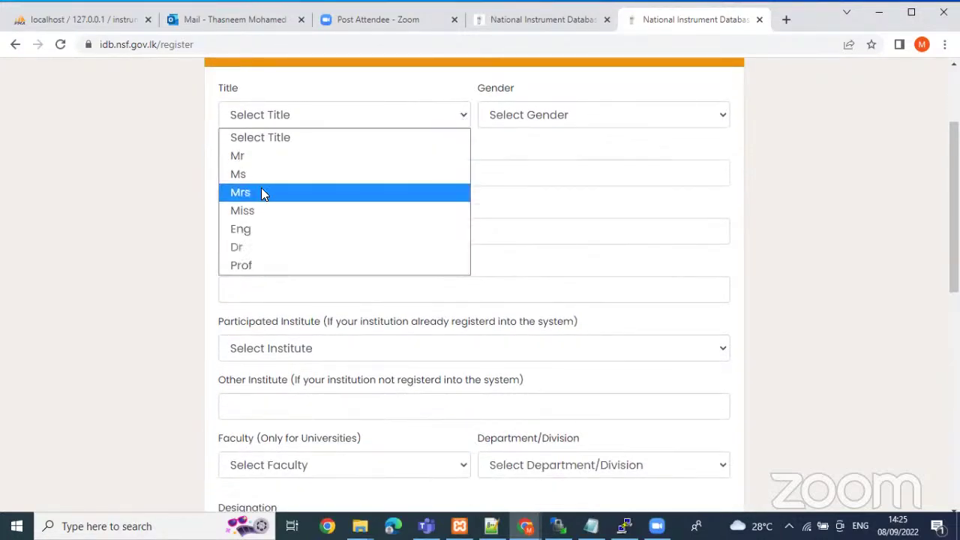
{"action": "left_click", "coordinate": [495, 158]}
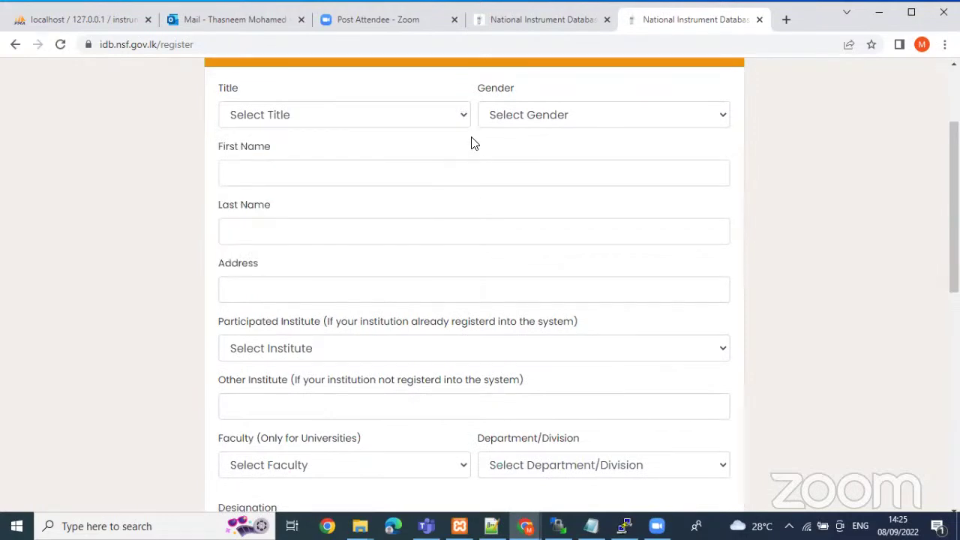
{"action": "scroll", "coordinate": [384, 322], "scroll_direction": "down", "scroll_amount": 2}
{"action": "scroll", "coordinate": [387, 321], "scroll_direction": "up", "scroll_amount": 4}
{"action": "scroll", "coordinate": [358, 357], "scroll_direction": "down", "scroll_amount": 2}
{"action": "scroll", "coordinate": [266, 334], "scroll_direction": "down", "scroll_amount": 1}
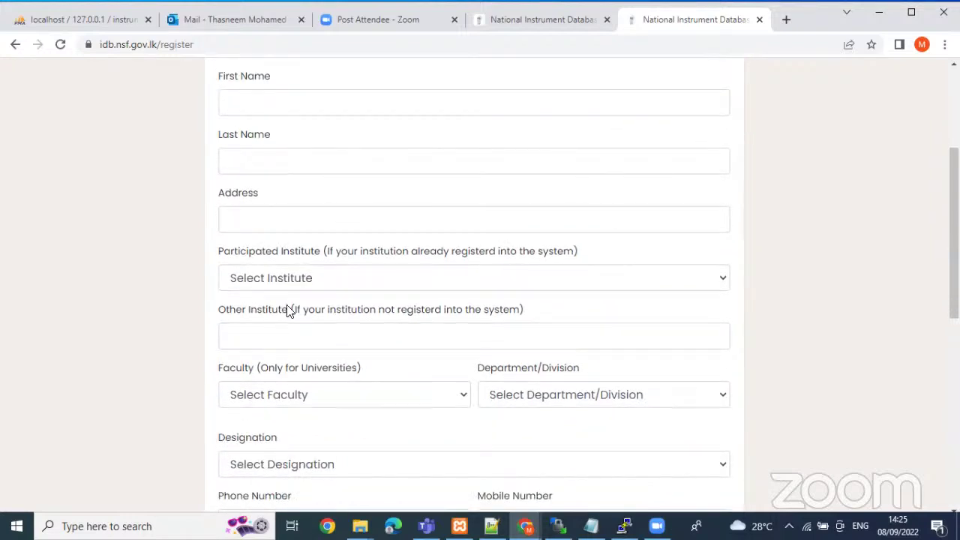
{"action": "scroll", "coordinate": [292, 289], "scroll_direction": "down", "scroll_amount": 2}
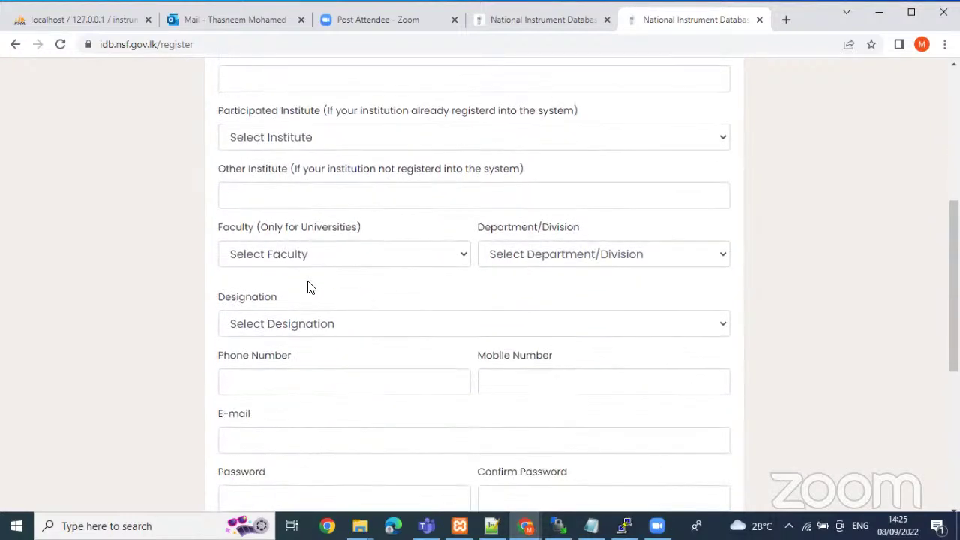
{"action": "scroll", "coordinate": [307, 285], "scroll_direction": "up", "scroll_amount": 1}
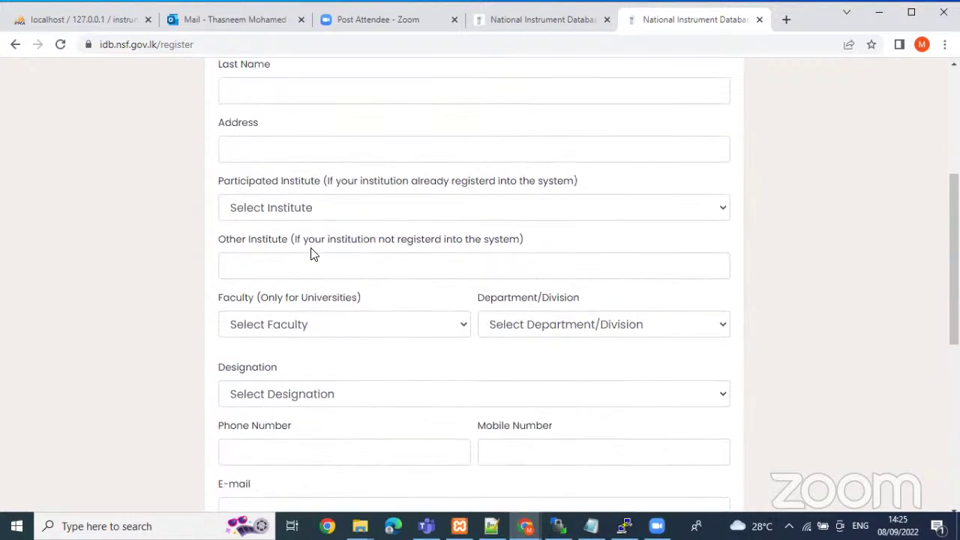
Choose Rajarata University of Sri Lanka as the participated institute in the registration form
{"action": "left_click", "coordinate": [720, 213]}
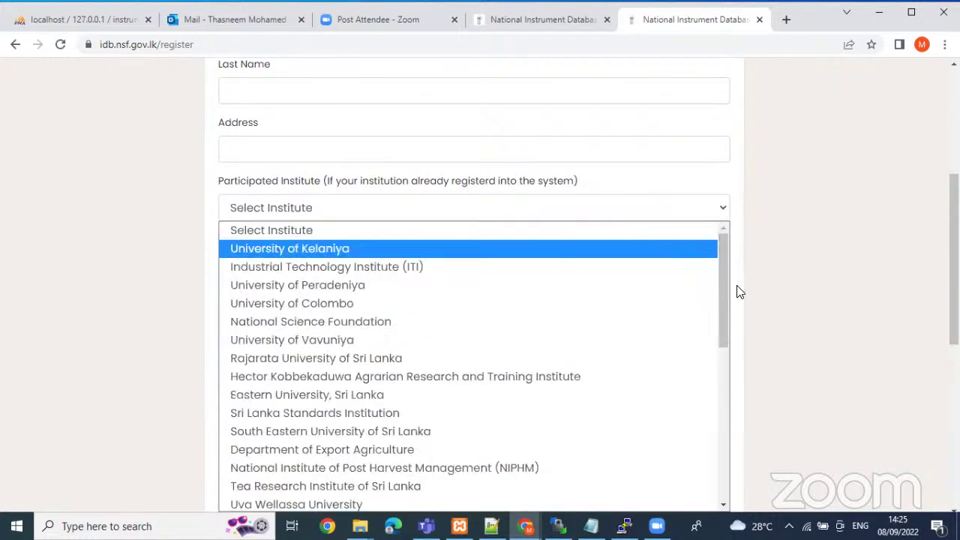
{"action": "left_click", "coordinate": [954, 263]}
{"action": "scroll", "coordinate": [954, 263], "scroll_direction": "down", "scroll_amount": 1}
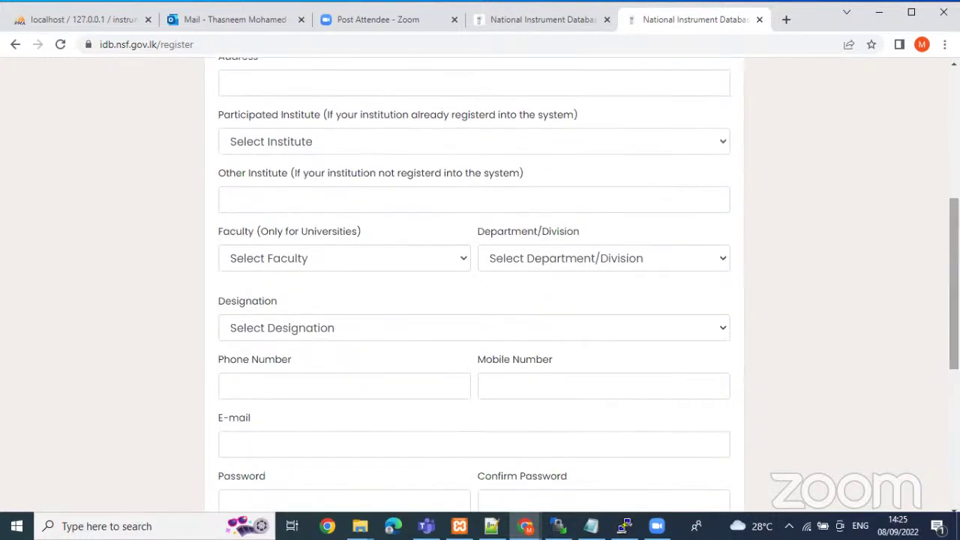
{"action": "left_click", "coordinate": [724, 146]}
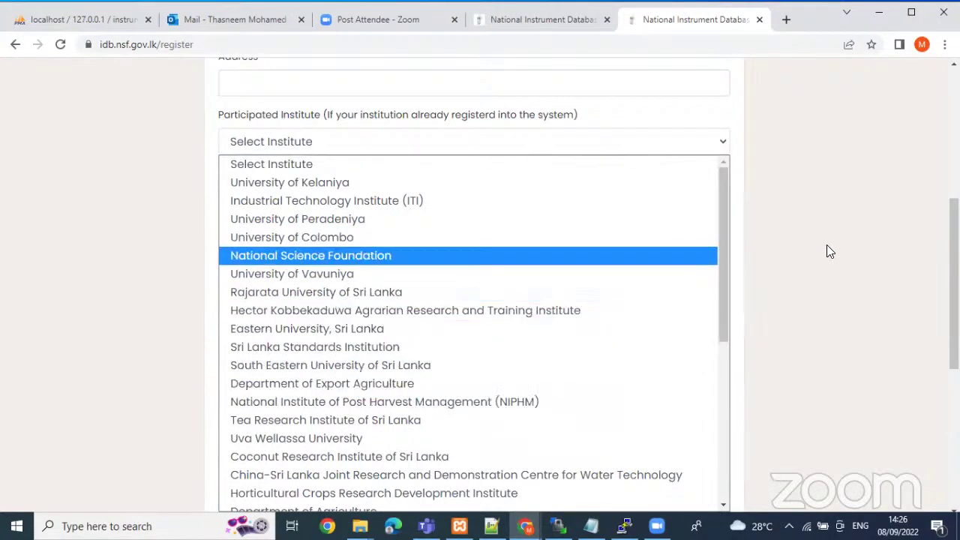
{"action": "scroll", "coordinate": [736, 259], "scroll_direction": "down", "scroll_amount": 1}
{"action": "scroll", "coordinate": [400, 142], "scroll_direction": "up", "scroll_amount": 1}
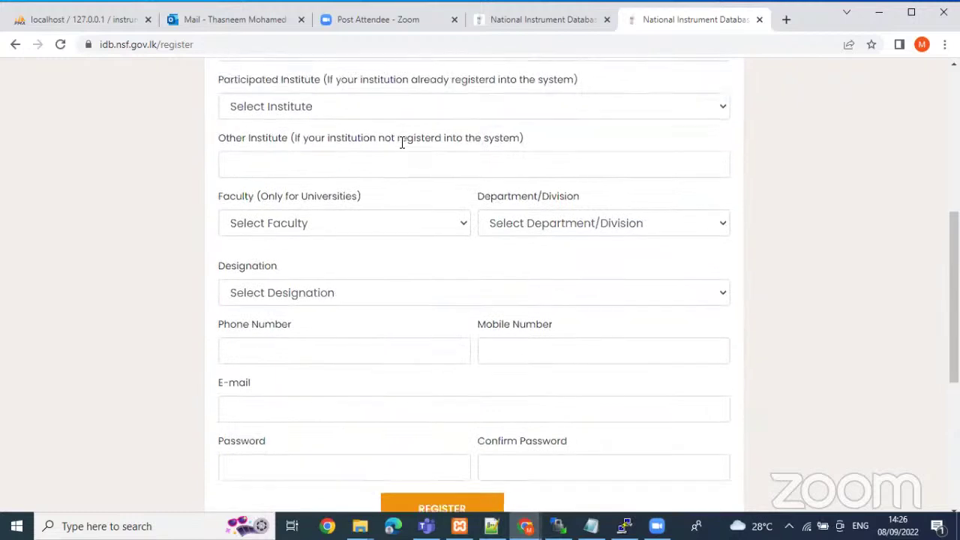
{"action": "left_click", "coordinate": [424, 142]}
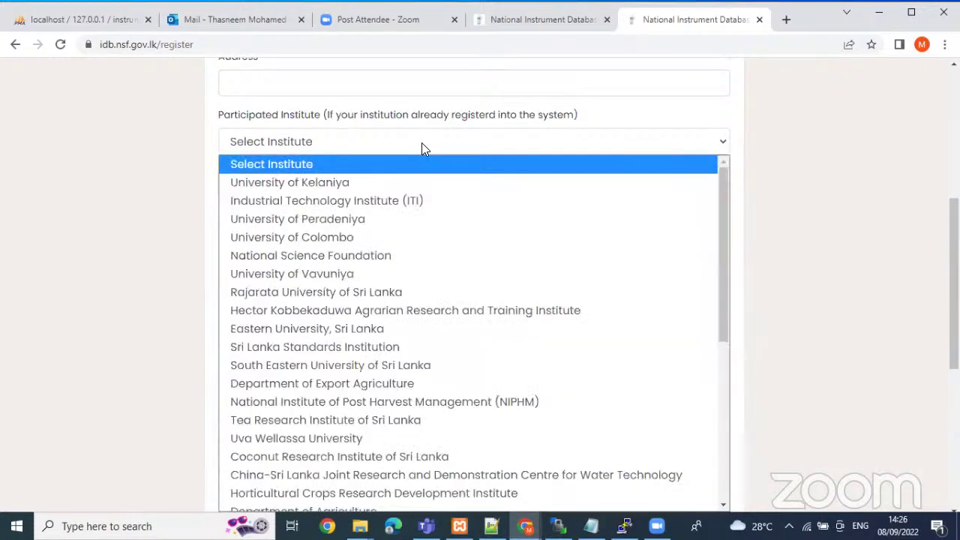
{"action": "left_click", "coordinate": [369, 293]}
{"action": "scroll", "coordinate": [416, 272], "scroll_direction": "up", "scroll_amount": 2}
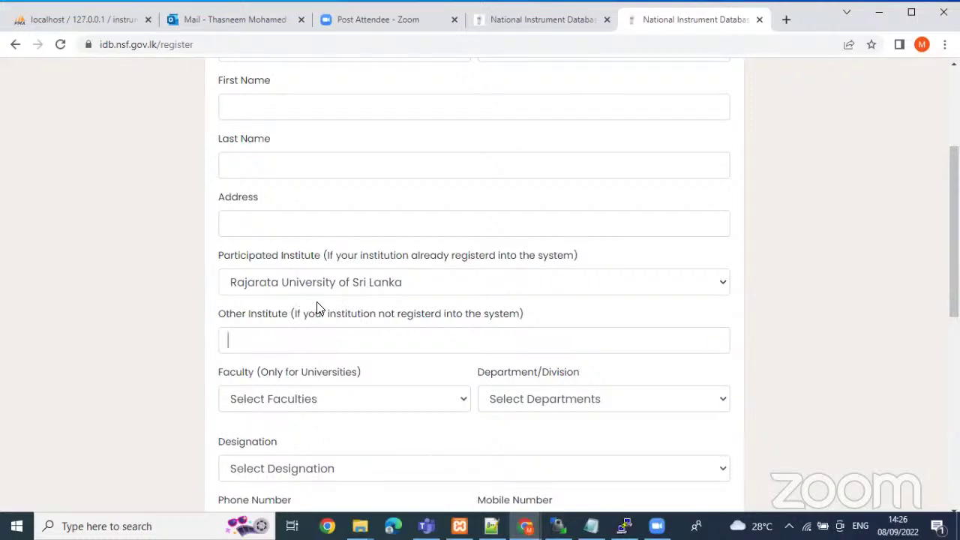
Set the faculty to Applied Sciences and the department/division to Chemical Sciences
{"action": "scroll", "coordinate": [319, 315], "scroll_direction": "down", "scroll_amount": 1}
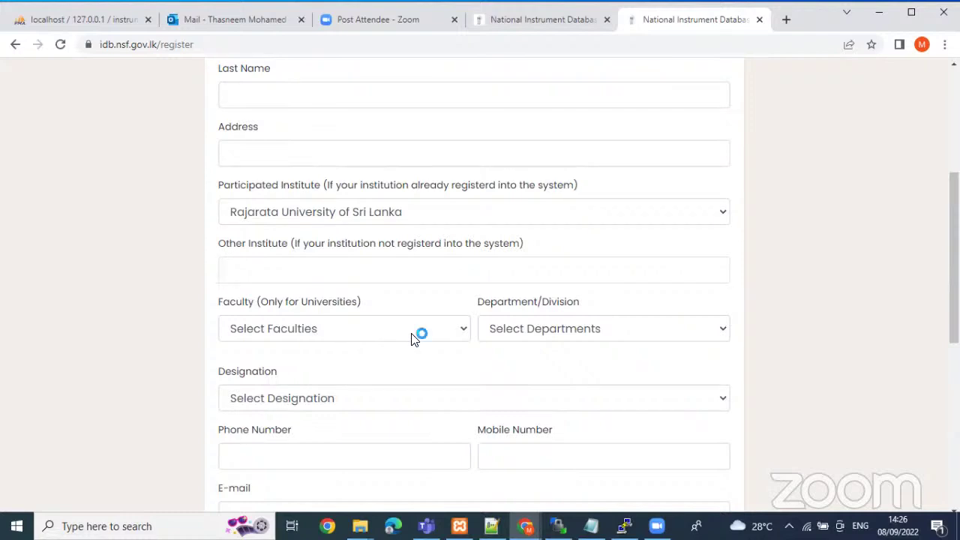
{"action": "left_click", "coordinate": [455, 332]}
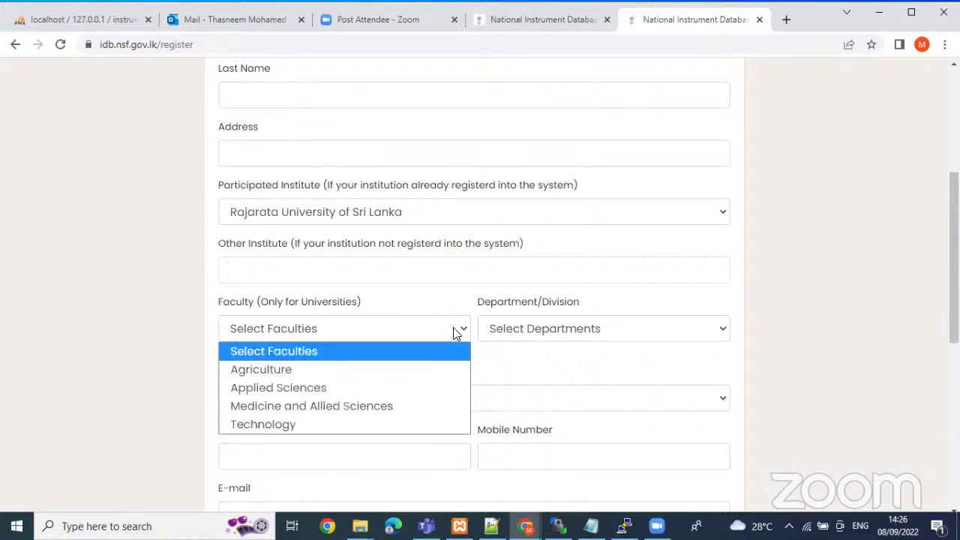
{"action": "left_click", "coordinate": [306, 387]}
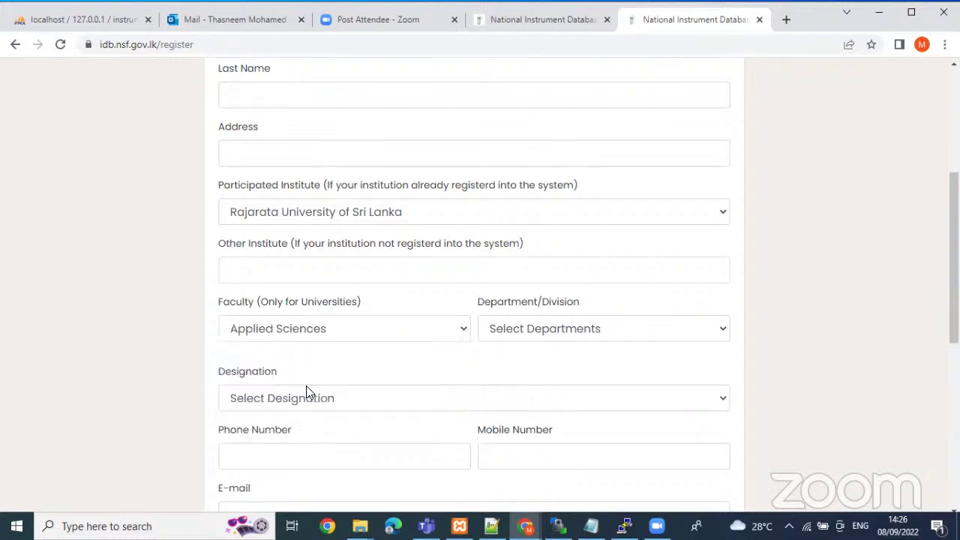
{"action": "left_click", "coordinate": [579, 332]}
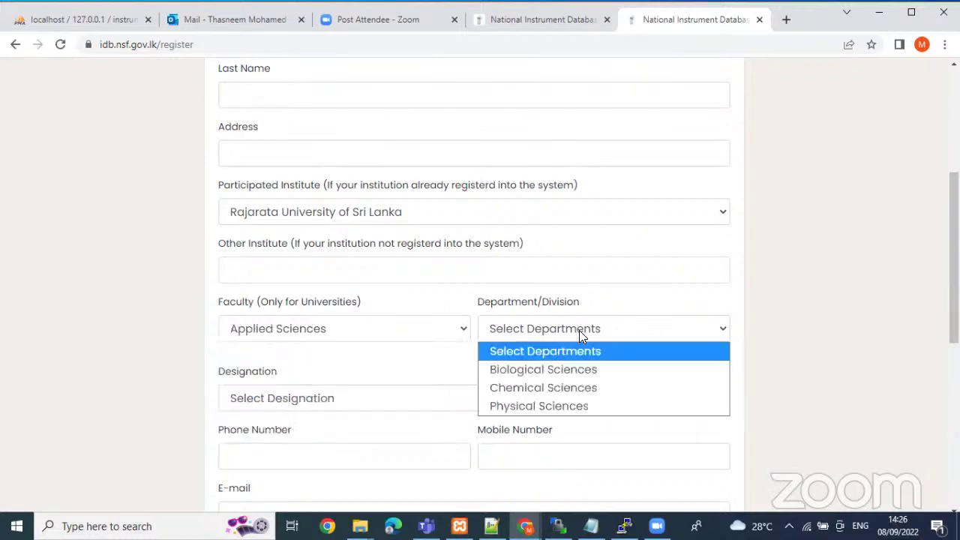
{"action": "left_click", "coordinate": [548, 388]}
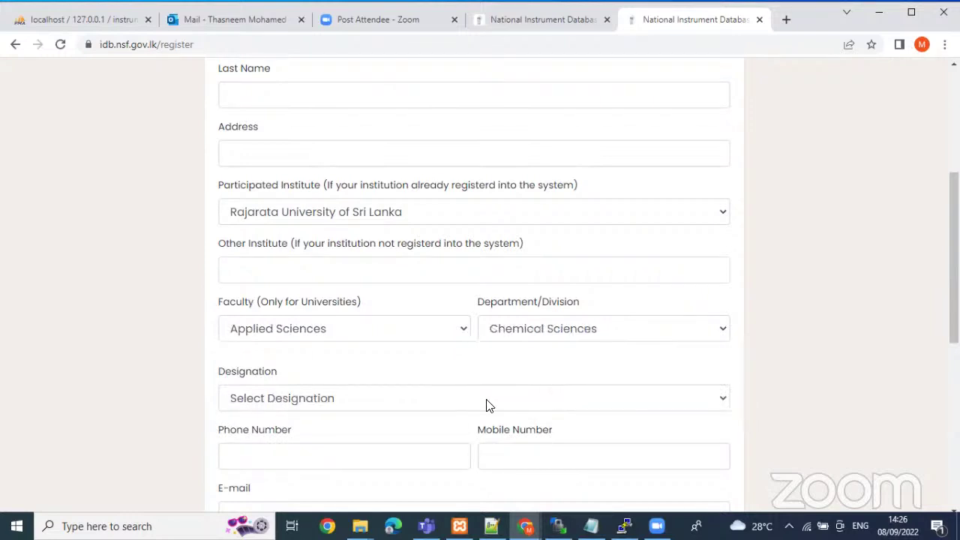
Set the designation in the registration form to Assistant director
{"action": "scroll", "coordinate": [527, 403], "scroll_direction": "down", "scroll_amount": 1}
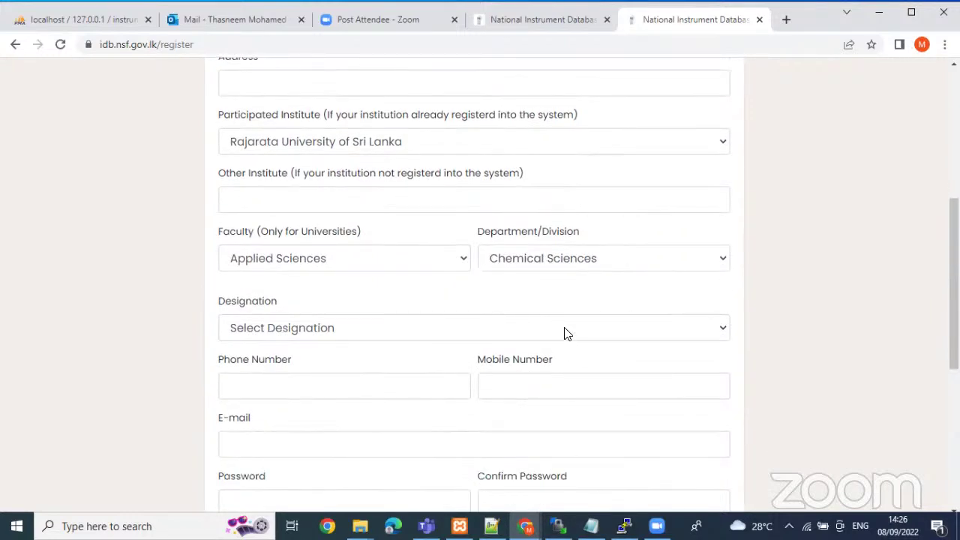
{"action": "left_click", "coordinate": [567, 328]}
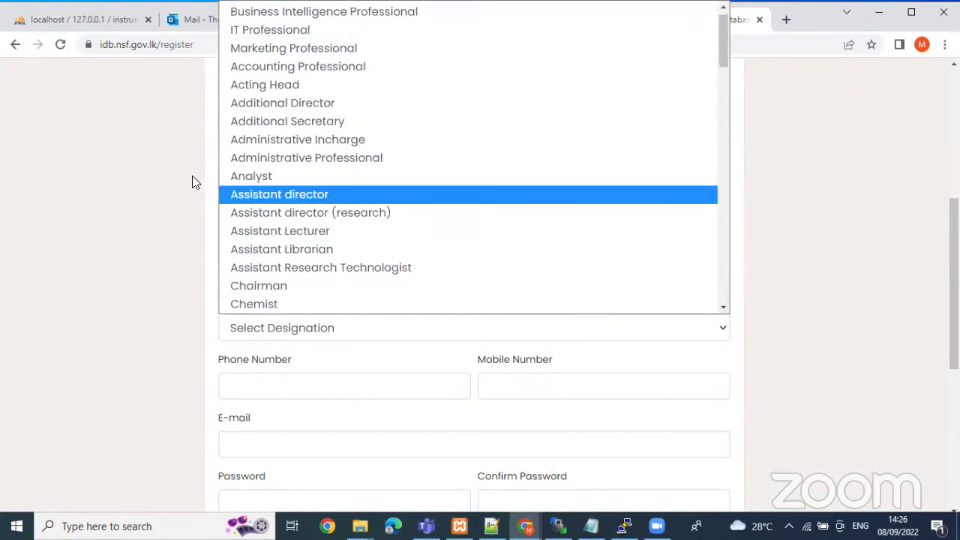
{"action": "left_click", "coordinate": [269, 109]}
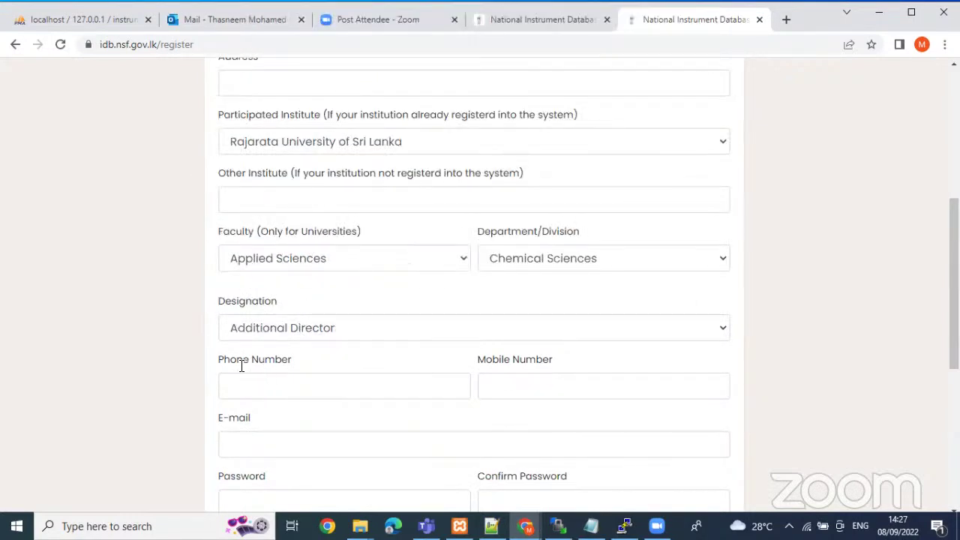
{"action": "left_click", "coordinate": [400, 332]}
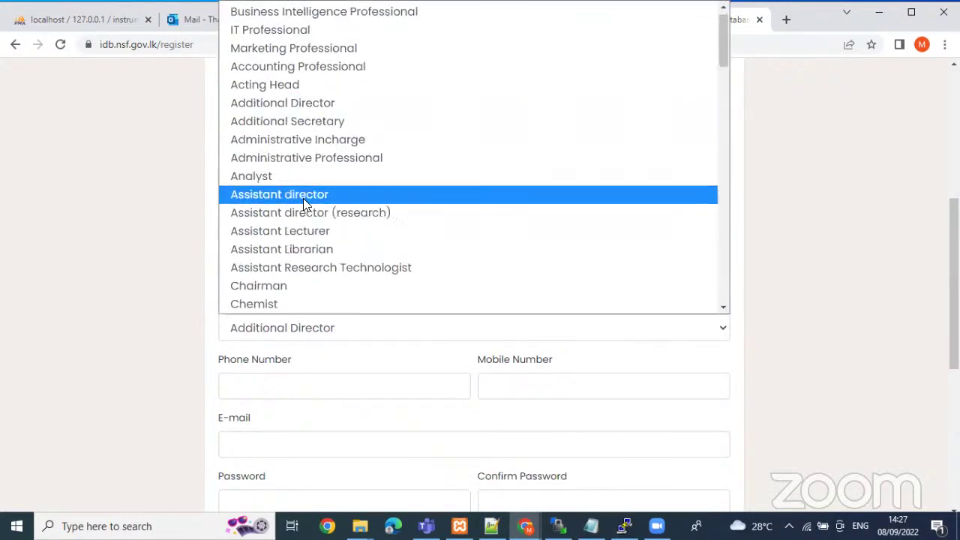
{"action": "left_click", "coordinate": [303, 196]}
{"action": "scroll", "coordinate": [268, 281], "scroll_direction": "down", "scroll_amount": 2}
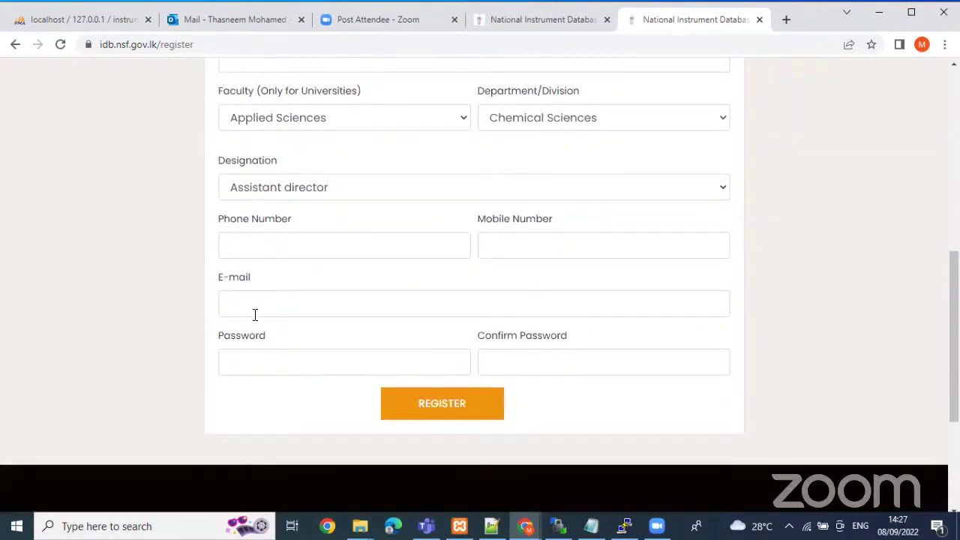
Leave the registration form for the login page and sign in with the account's e-mail and password
{"action": "scroll", "coordinate": [453, 414], "scroll_direction": "up", "scroll_amount": 7}
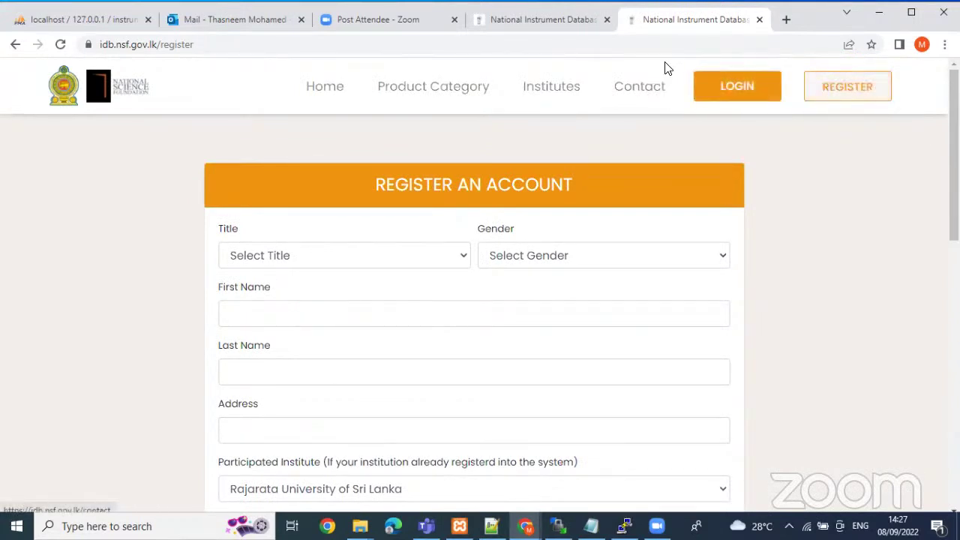
{"action": "left_click", "coordinate": [314, 45]}
{"action": "left_click", "coordinate": [737, 94]}
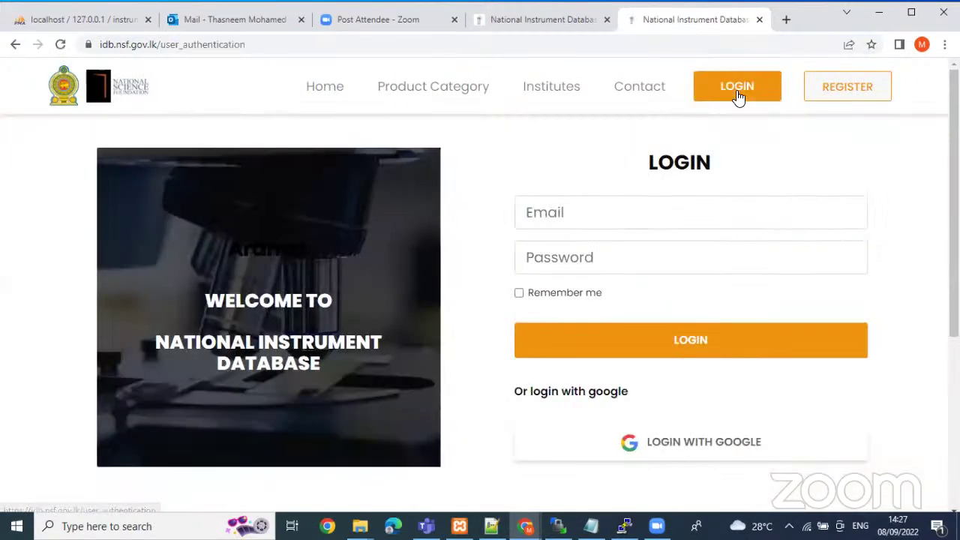
{"action": "left_click", "coordinate": [553, 213]}
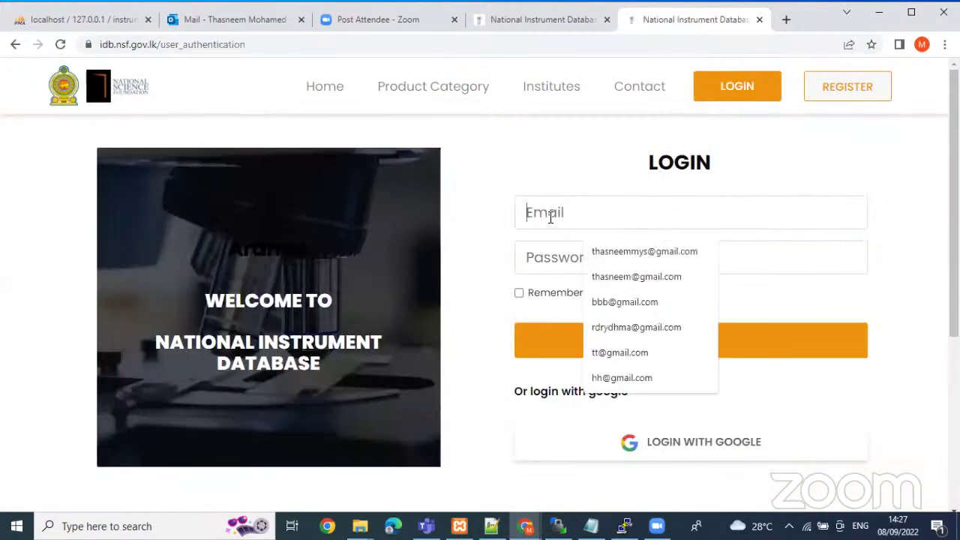
{"action": "left_click", "coordinate": [646, 253]}
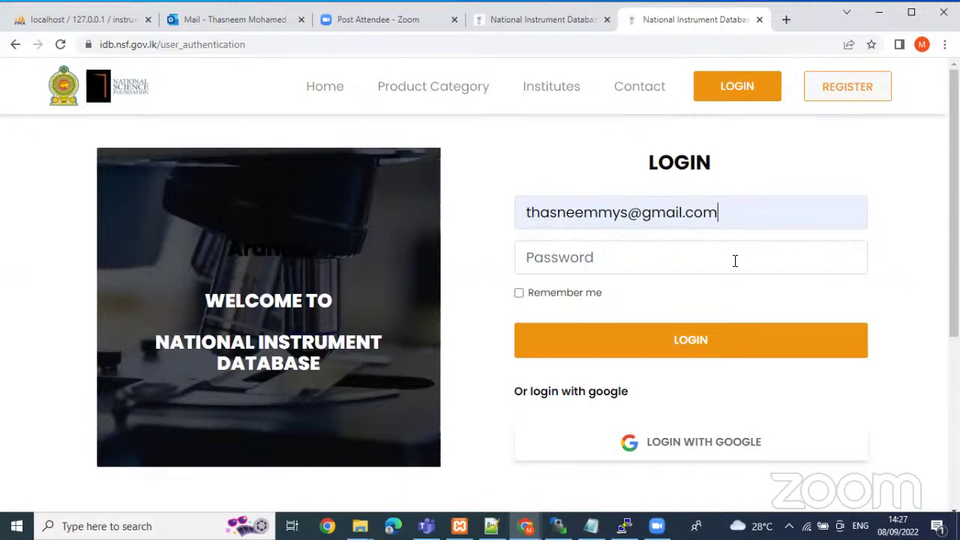
{"action": "left_click", "coordinate": [546, 259]}
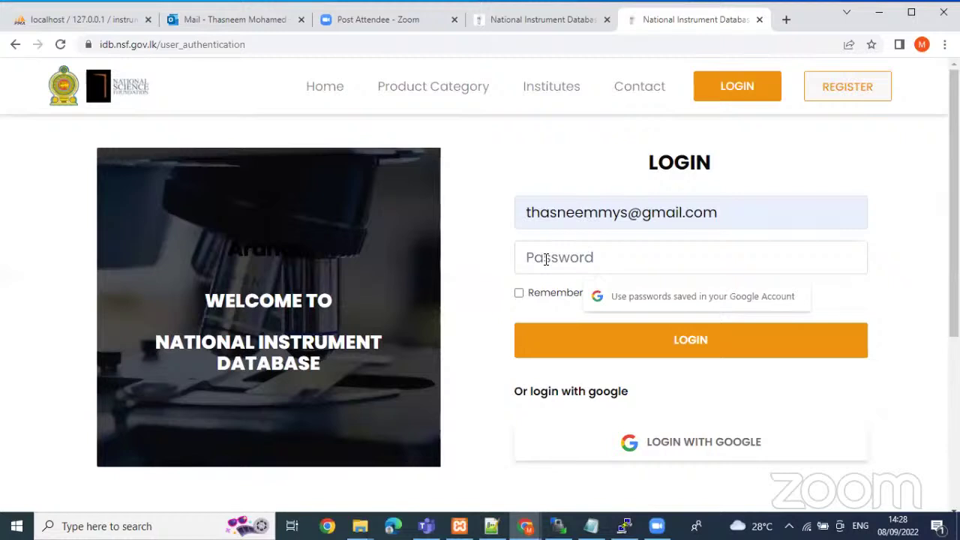
{"action": "type", "text": "••••••"}
{"action": "key", "text": "Return"}
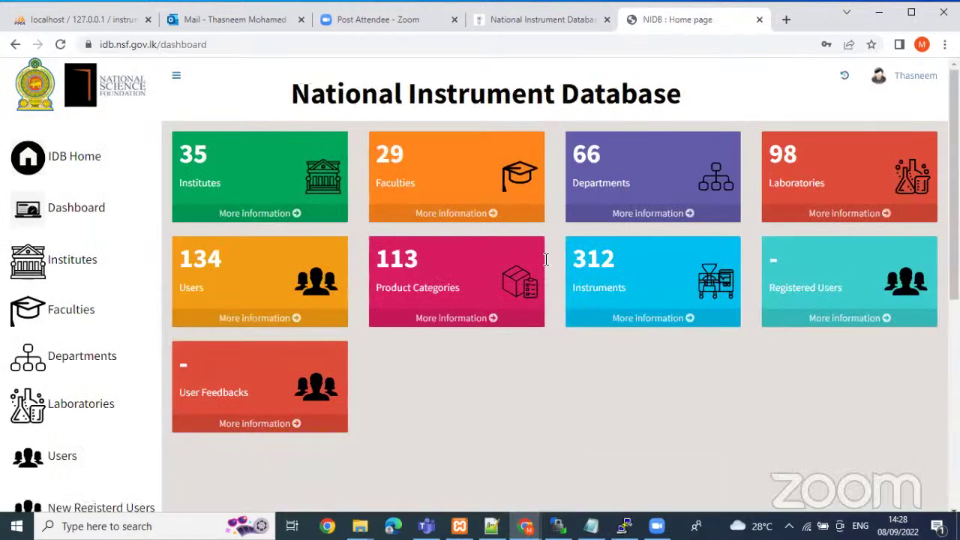
Examine the dashboard's summary cards and the navigation entries beside them
{"action": "scroll", "coordinate": [454, 292], "scroll_direction": "down", "scroll_amount": 2}
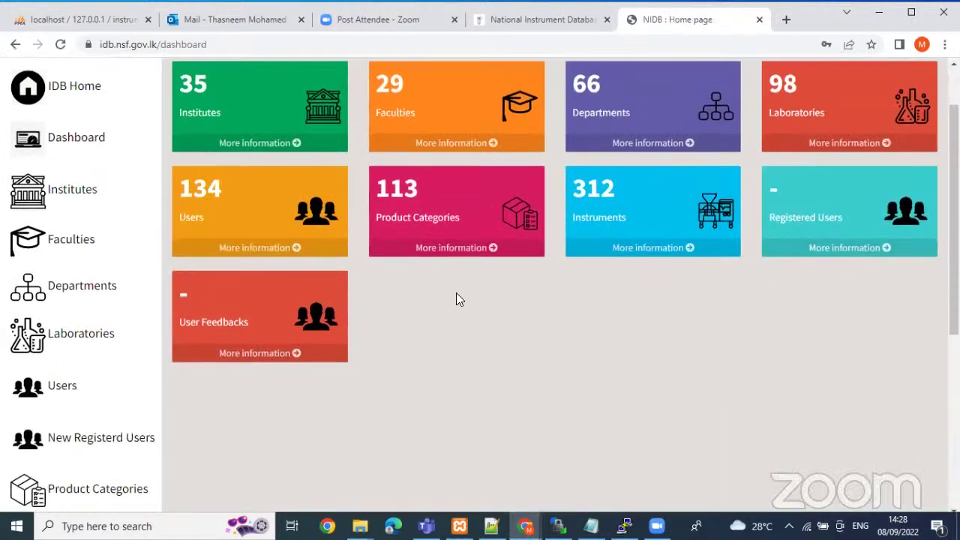
{"action": "scroll", "coordinate": [456, 345], "scroll_direction": "up", "scroll_amount": 1}
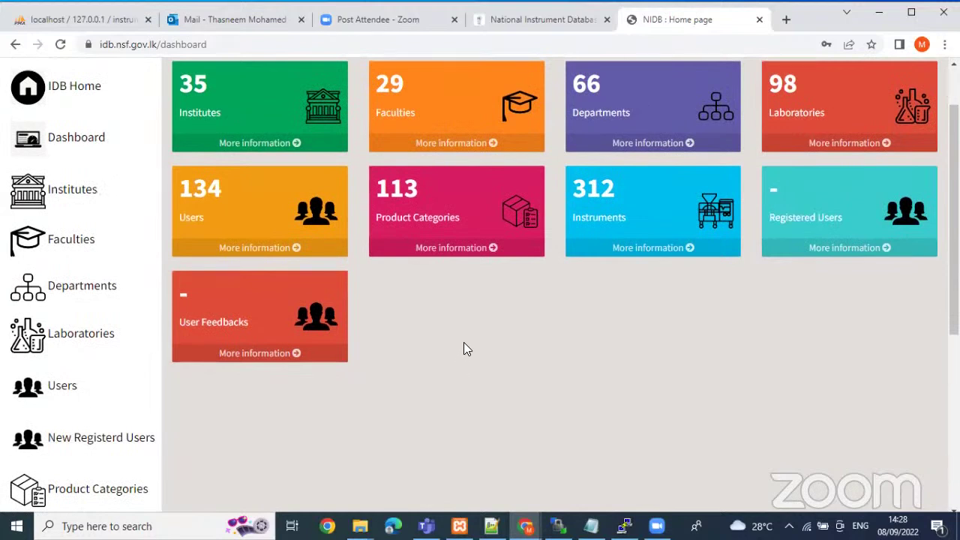
{"action": "scroll", "coordinate": [474, 345], "scroll_direction": "up", "scroll_amount": 1}
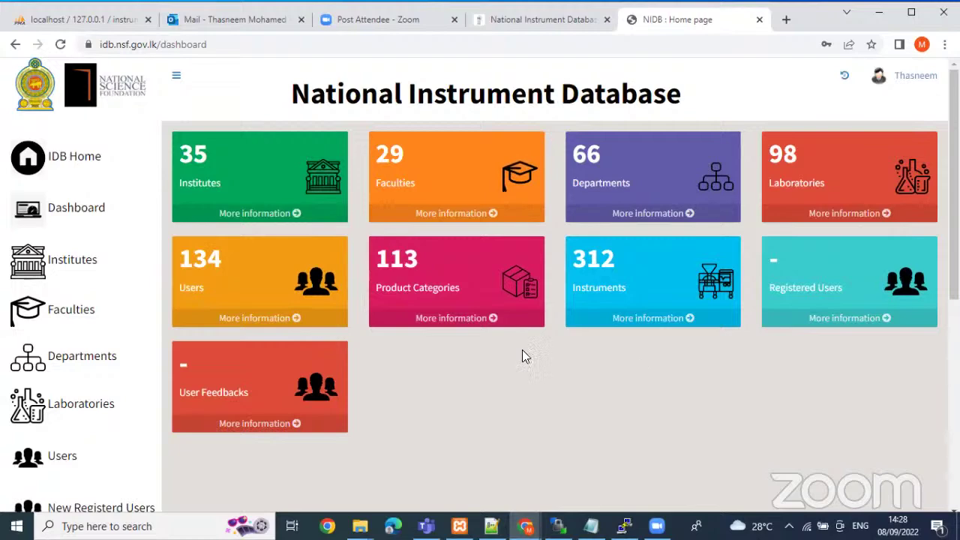
{"action": "scroll", "coordinate": [231, 222], "scroll_direction": "down", "scroll_amount": 1}
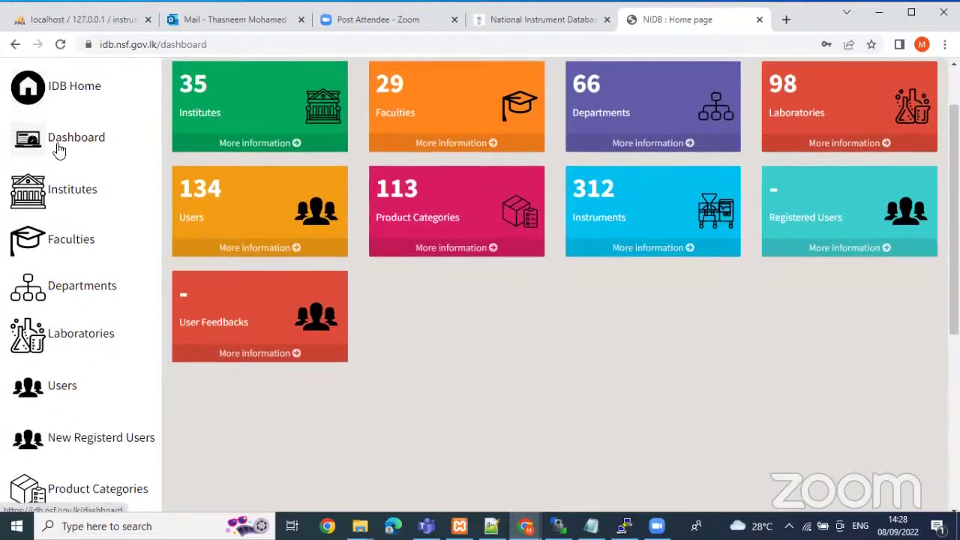
{"action": "scroll", "coordinate": [66, 258], "scroll_direction": "down", "scroll_amount": 1}
{"action": "scroll", "coordinate": [82, 352], "scroll_direction": "down", "scroll_amount": 1}
{"action": "scroll", "coordinate": [65, 368], "scroll_direction": "up", "scroll_amount": 1}
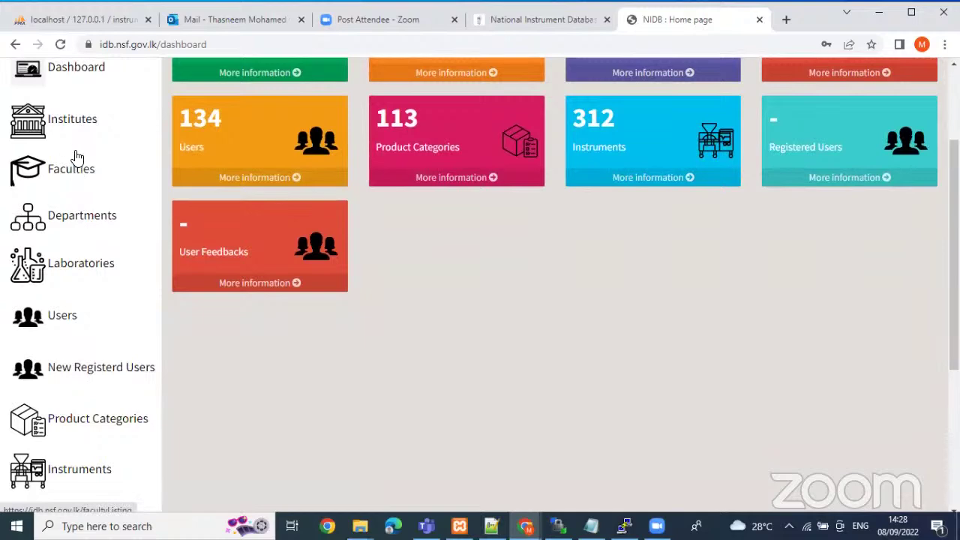
Open the institute list and look through its entries
{"action": "left_click", "coordinate": [75, 131]}
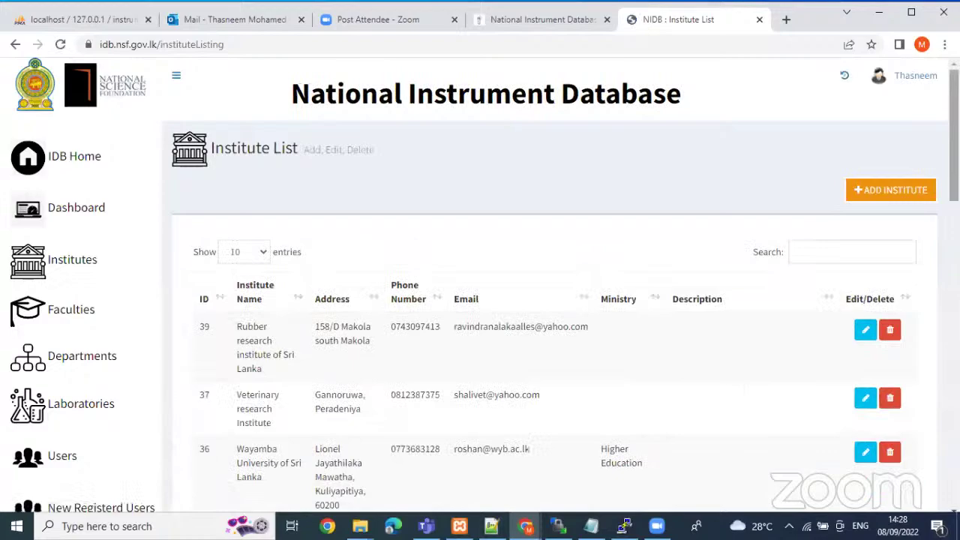
{"action": "scroll", "coordinate": [480, 285], "scroll_direction": "down", "scroll_amount": 8}
{"action": "scroll", "coordinate": [480, 285], "scroll_direction": "up", "scroll_amount": 3}
{"action": "scroll", "coordinate": [615, 334], "scroll_direction": "up", "scroll_amount": 5}
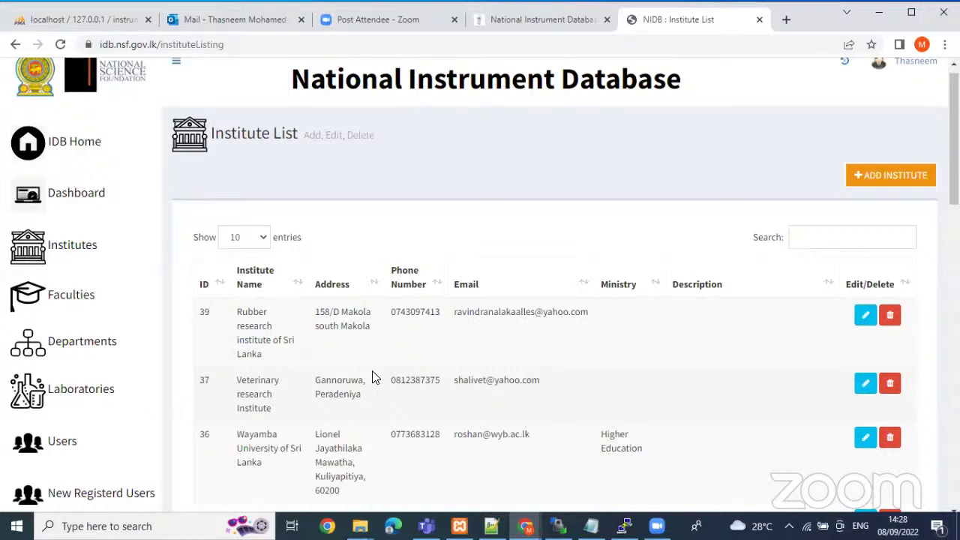
View the faculty list, followed by the department list
{"action": "left_click", "coordinate": [72, 307]}
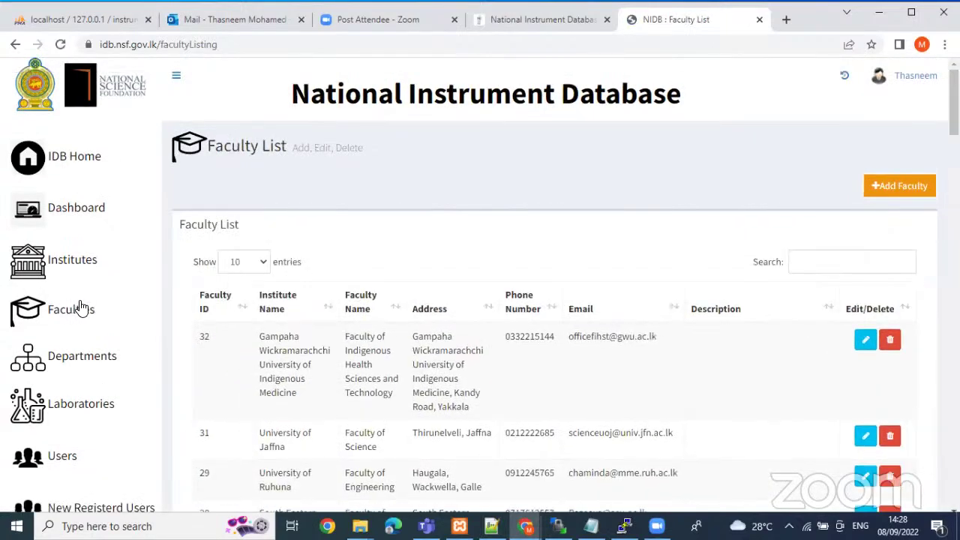
{"action": "scroll", "coordinate": [329, 344], "scroll_direction": "down", "scroll_amount": 1}
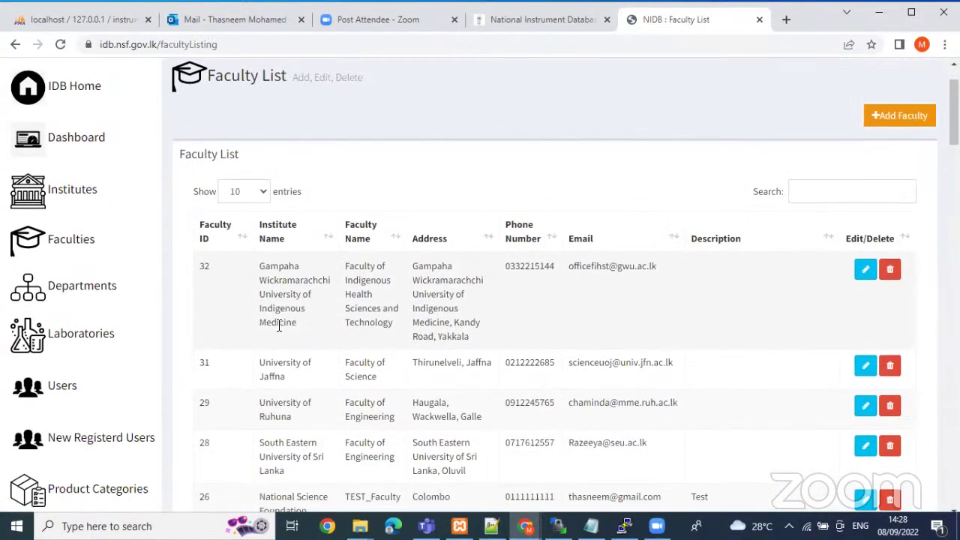
{"action": "left_click", "coordinate": [88, 294]}
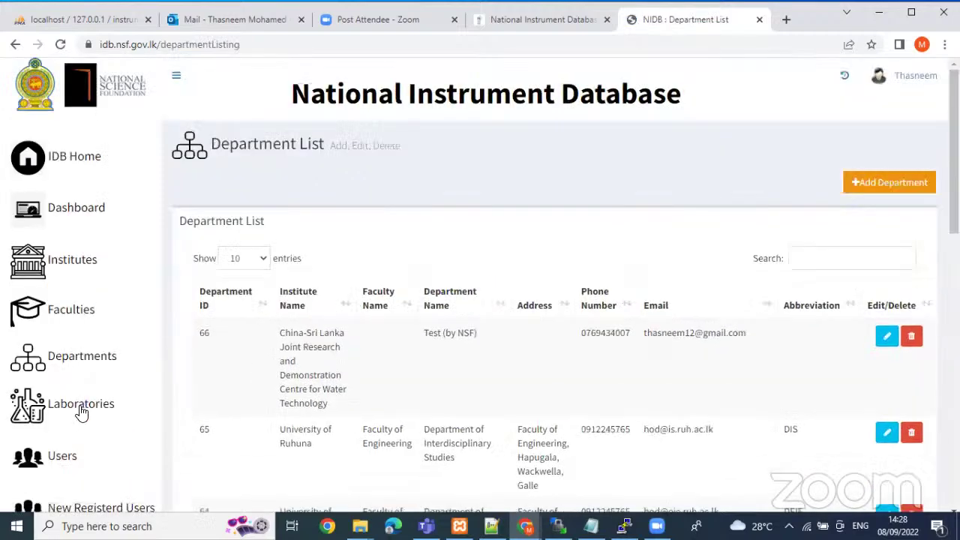
View the laboratory list, followed by the user list
{"action": "left_click", "coordinate": [83, 411]}
{"action": "scroll", "coordinate": [82, 411], "scroll_direction": "down", "scroll_amount": 2}
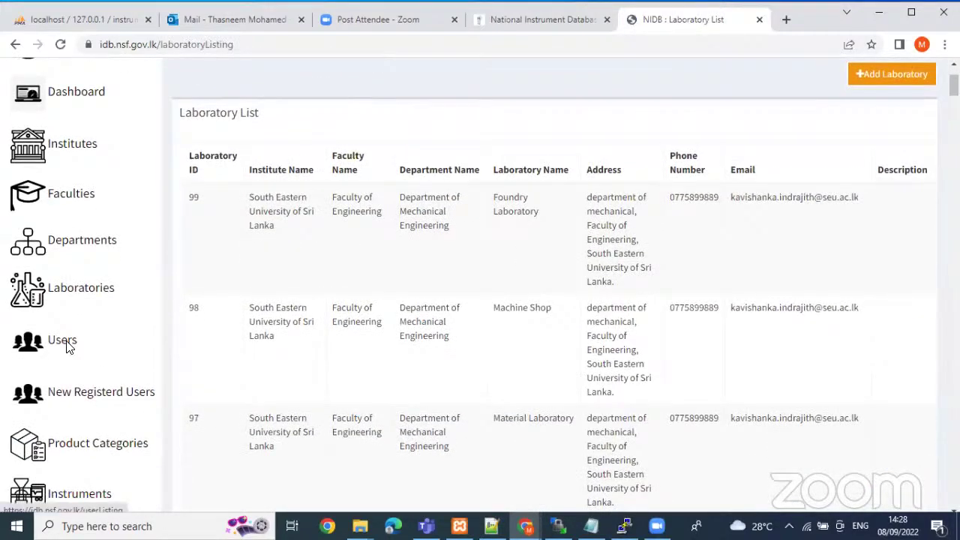
{"action": "left_click", "coordinate": [66, 345]}
{"action": "scroll", "coordinate": [80, 365], "scroll_direction": "down", "scroll_amount": 2}
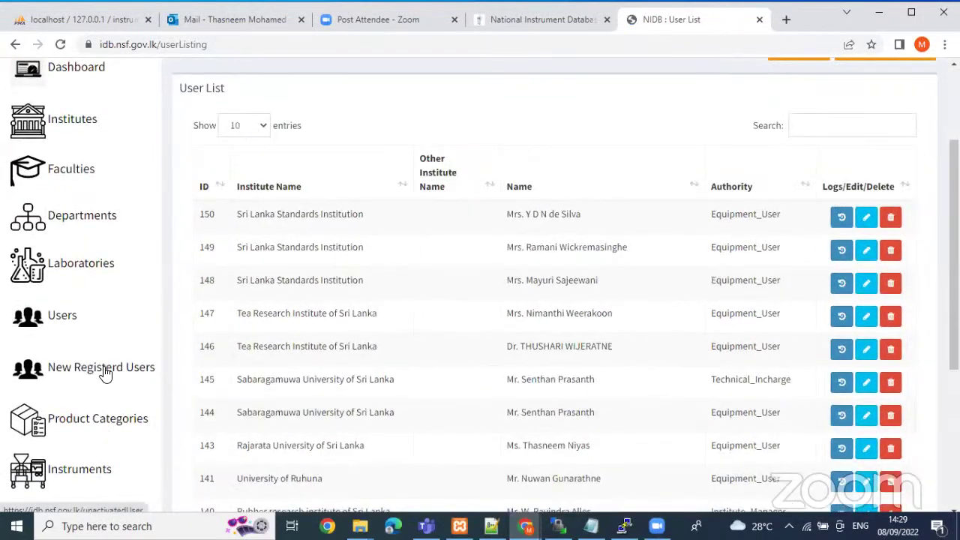
View the newly registered users list, followed by the product categories list
{"action": "left_click", "coordinate": [105, 369]}
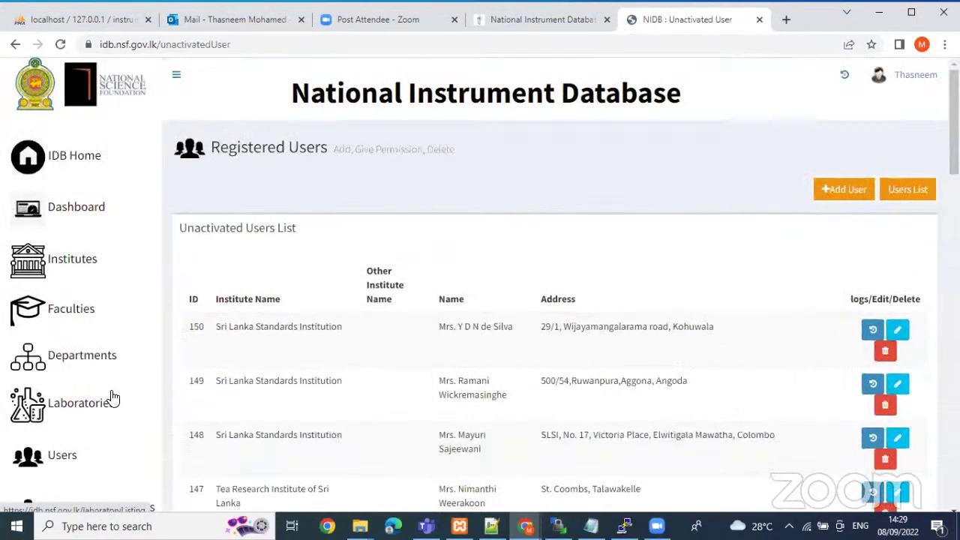
{"action": "scroll", "coordinate": [109, 387], "scroll_direction": "down", "scroll_amount": 3}
{"action": "left_click", "coordinate": [113, 363]}
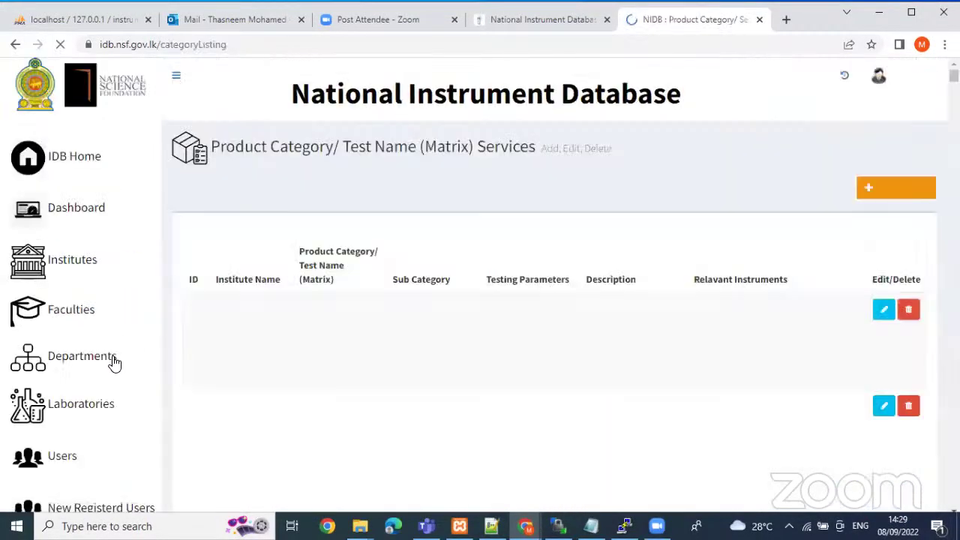
Open the instrument list and look down through its records
{"action": "scroll", "coordinate": [105, 398], "scroll_direction": "down", "scroll_amount": 2}
{"action": "left_click", "coordinate": [96, 473]}
{"action": "scroll", "coordinate": [91, 414], "scroll_direction": "down", "scroll_amount": 2}
{"action": "scroll", "coordinate": [89, 406], "scroll_direction": "down", "scroll_amount": 4}
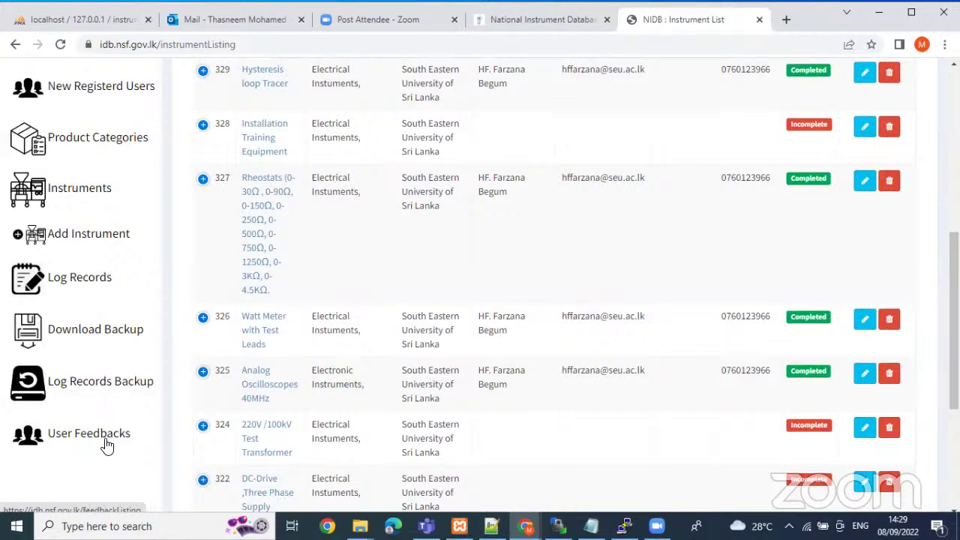
Review the navigation entries from Dashboard to User Feedbacks alongside the instrument records
{"action": "scroll", "coordinate": [96, 424], "scroll_direction": "up", "scroll_amount": 2}
{"action": "scroll", "coordinate": [96, 424], "scroll_direction": "up", "scroll_amount": 4}
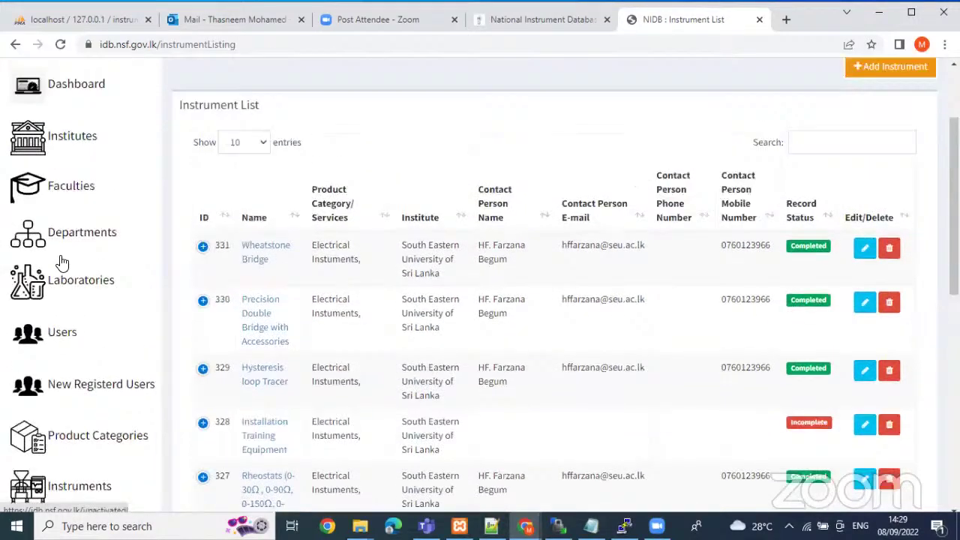
{"action": "scroll", "coordinate": [74, 375], "scroll_direction": "down", "scroll_amount": 2}
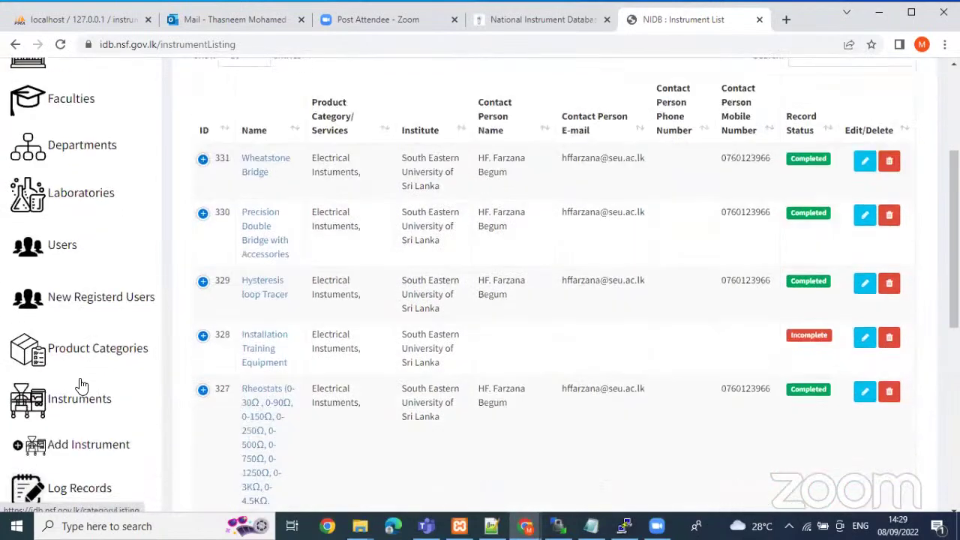
{"action": "scroll", "coordinate": [78, 428], "scroll_direction": "down", "scroll_amount": 3}
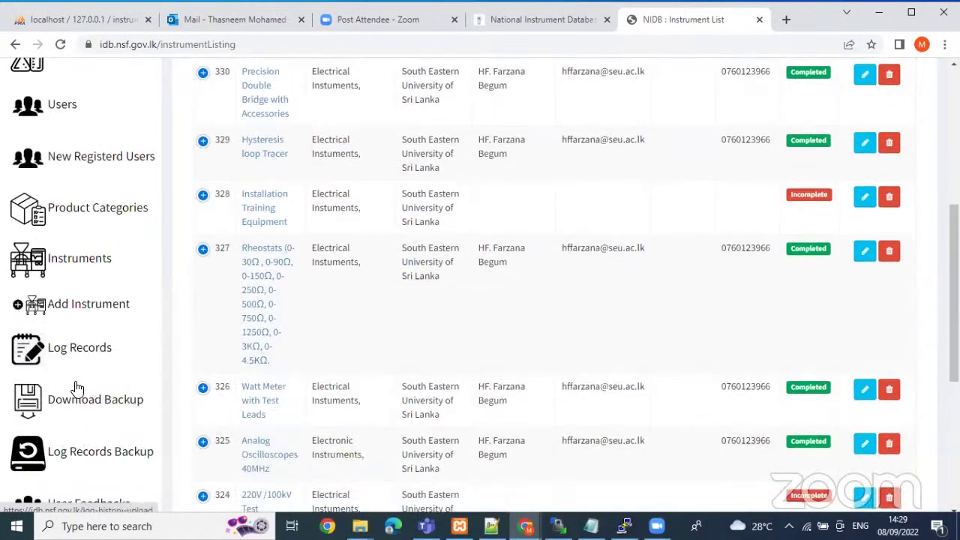
{"action": "scroll", "coordinate": [75, 405], "scroll_direction": "down", "scroll_amount": 2}
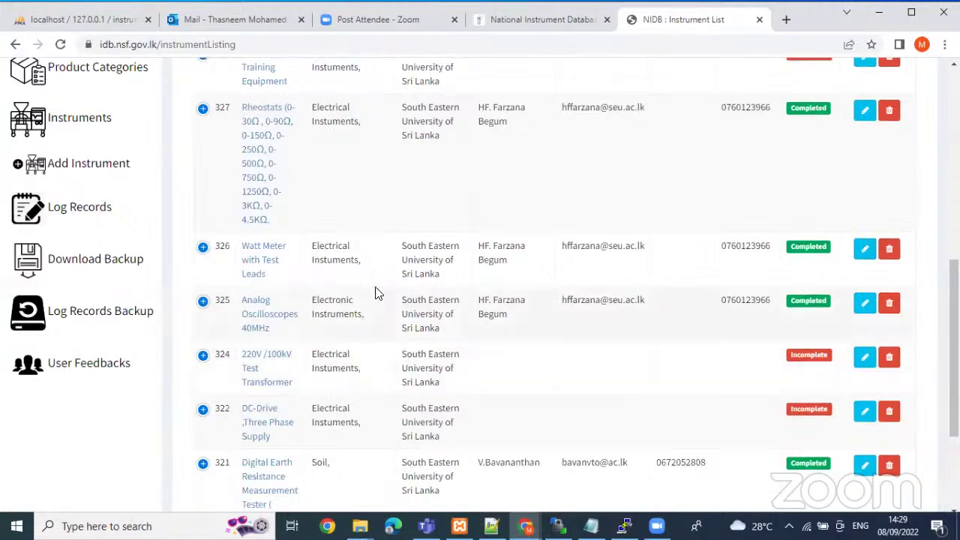
{"action": "scroll", "coordinate": [311, 285], "scroll_direction": "up", "scroll_amount": 3}
{"action": "scroll", "coordinate": [274, 277], "scroll_direction": "up", "scroll_amount": 2}
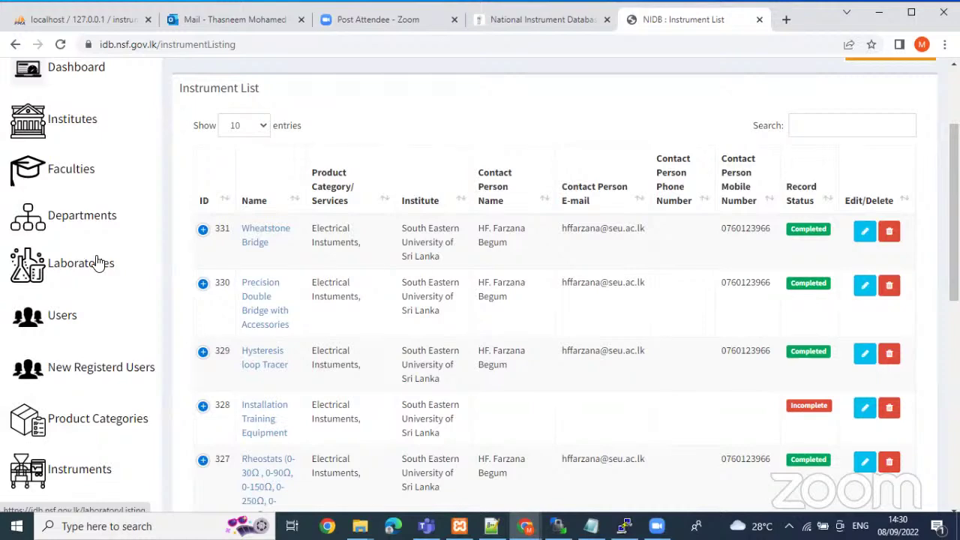
{"action": "scroll", "coordinate": [90, 255], "scroll_direction": "up", "scroll_amount": 2}
{"action": "scroll", "coordinate": [279, 309], "scroll_direction": "down", "scroll_amount": 2}
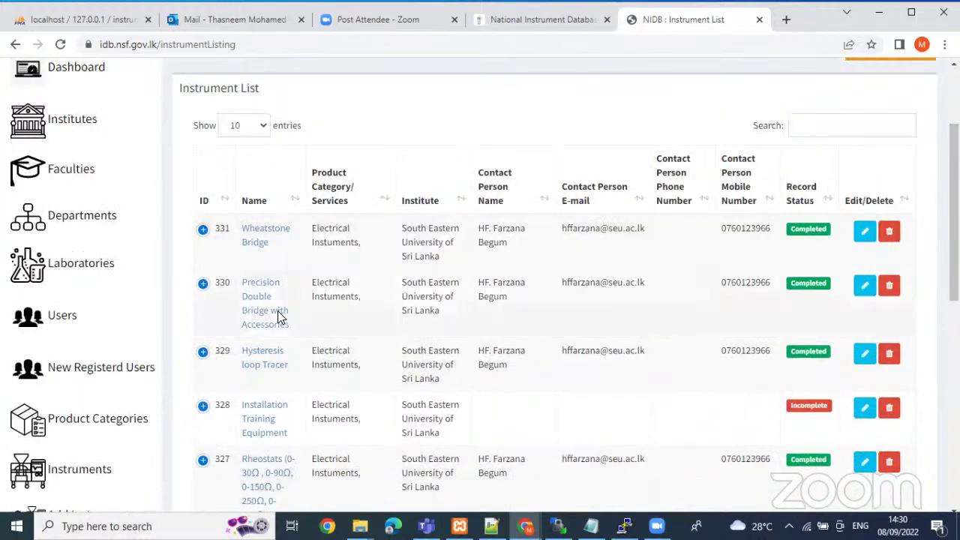
Open the user management page and look over the user list
{"action": "scroll", "coordinate": [73, 187], "scroll_direction": "down", "scroll_amount": 2}
{"action": "left_click", "coordinate": [65, 177]}
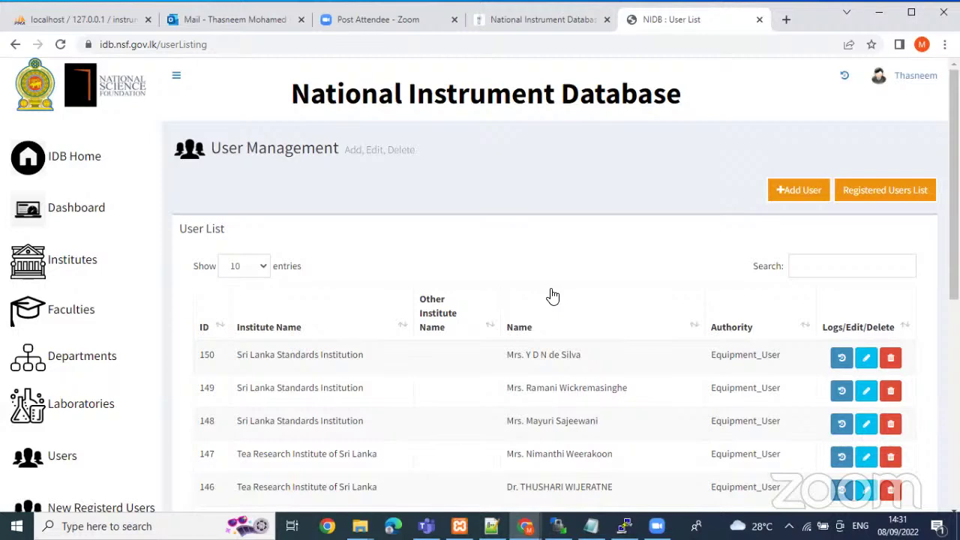
{"action": "scroll", "coordinate": [484, 225], "scroll_direction": "down", "scroll_amount": 1}
{"action": "scroll", "coordinate": [486, 226], "scroll_direction": "up", "scroll_amount": 1}
Open the account registration form on the local public site and review its fields
{"action": "left_click", "coordinate": [535, 20]}
{"action": "left_click", "coordinate": [855, 91]}
{"action": "scroll", "coordinate": [855, 91], "scroll_direction": "down", "scroll_amount": 2}
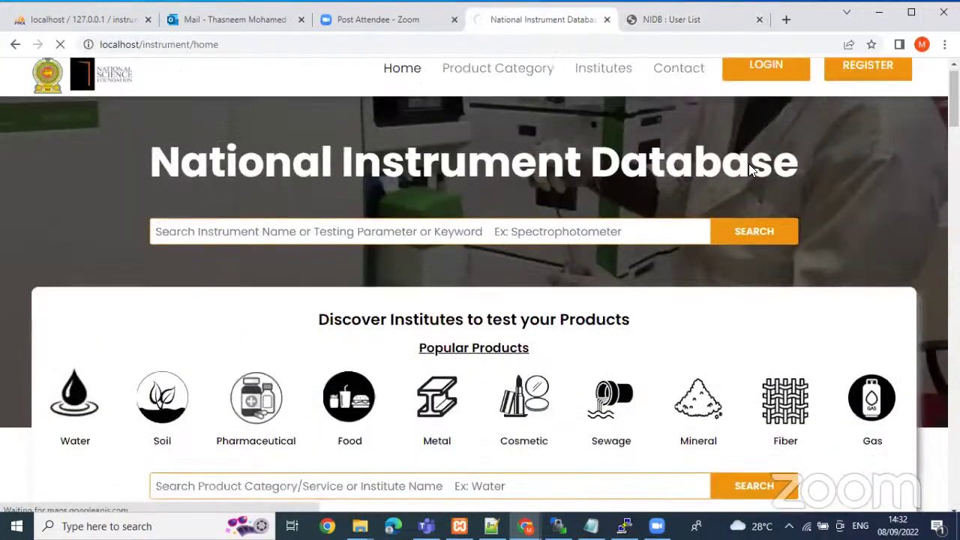
{"action": "scroll", "coordinate": [457, 257], "scroll_direction": "down", "scroll_amount": 6}
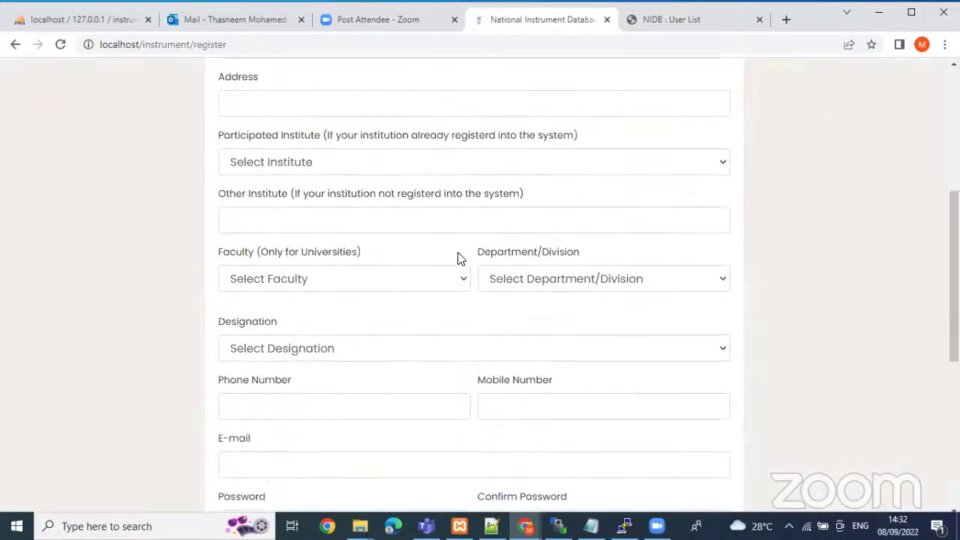
{"action": "scroll", "coordinate": [271, 265], "scroll_direction": "up", "scroll_amount": 1}
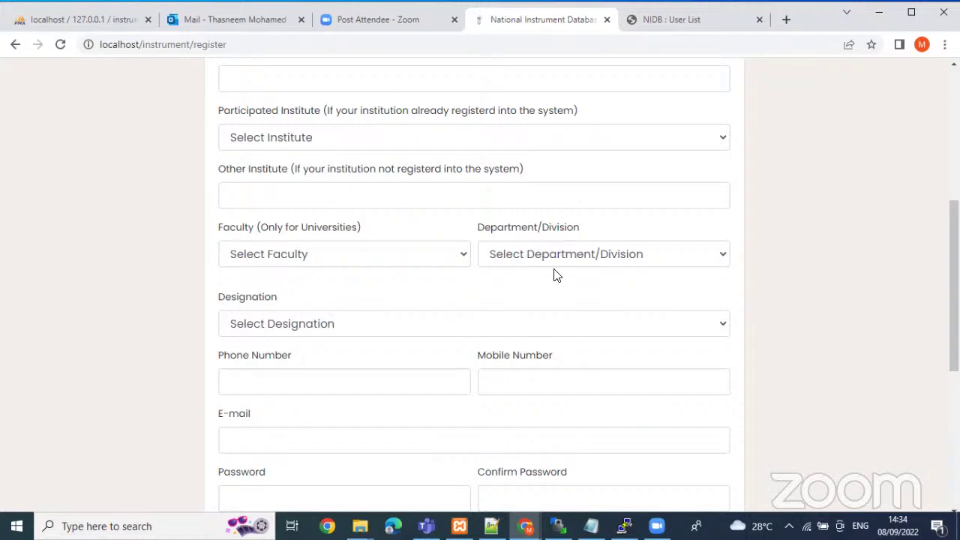
{"action": "scroll", "coordinate": [517, 279], "scroll_direction": "up", "scroll_amount": 5}
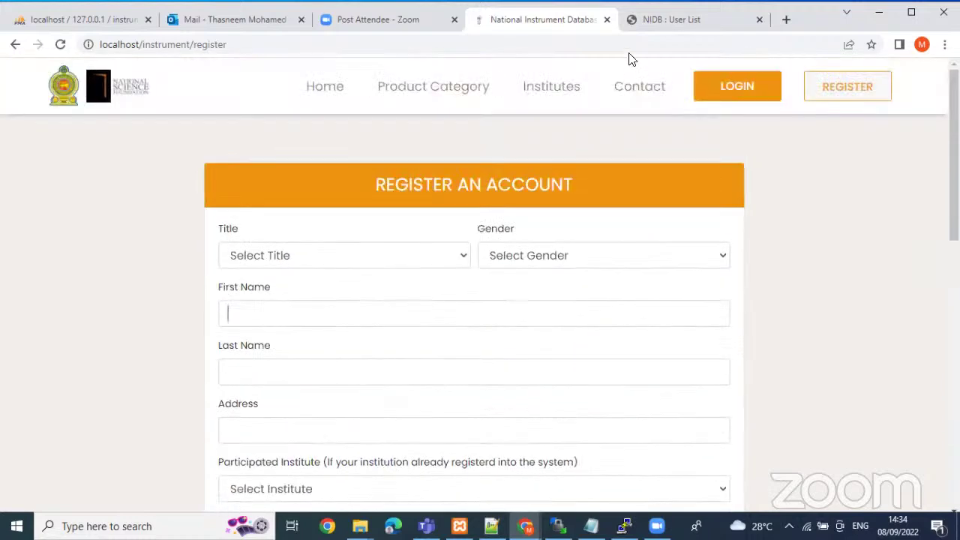
Return to the User Management page in the admin site and look through the listed users and authorities
{"action": "left_click", "coordinate": [656, 22]}
{"action": "scroll", "coordinate": [225, 359], "scroll_direction": "down", "scroll_amount": 1}
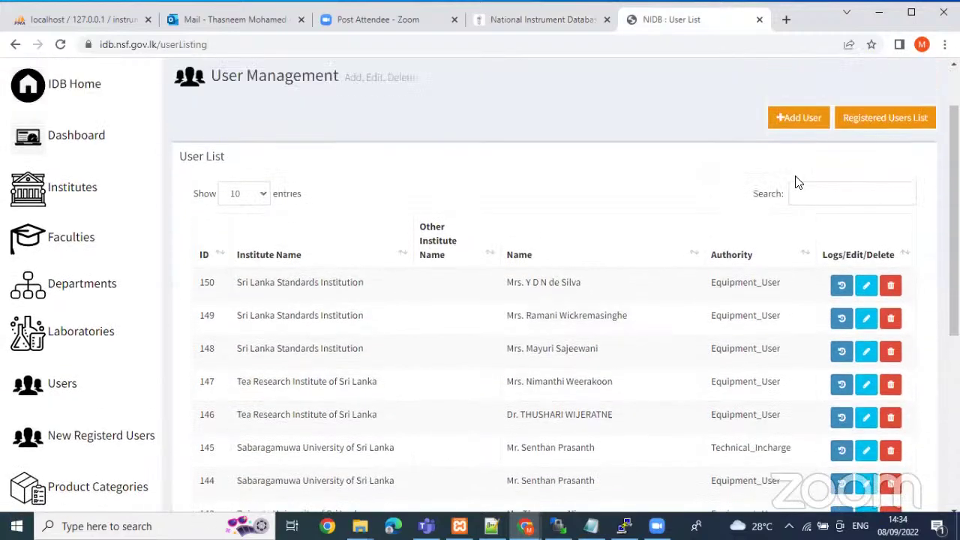
{"action": "scroll", "coordinate": [863, 183], "scroll_direction": "up", "scroll_amount": 2}
{"action": "scroll", "coordinate": [210, 295], "scroll_direction": "down", "scroll_amount": 3}
{"action": "scroll", "coordinate": [210, 294], "scroll_direction": "down", "scroll_amount": 2}
{"action": "scroll", "coordinate": [208, 293], "scroll_direction": "up", "scroll_amount": 2}
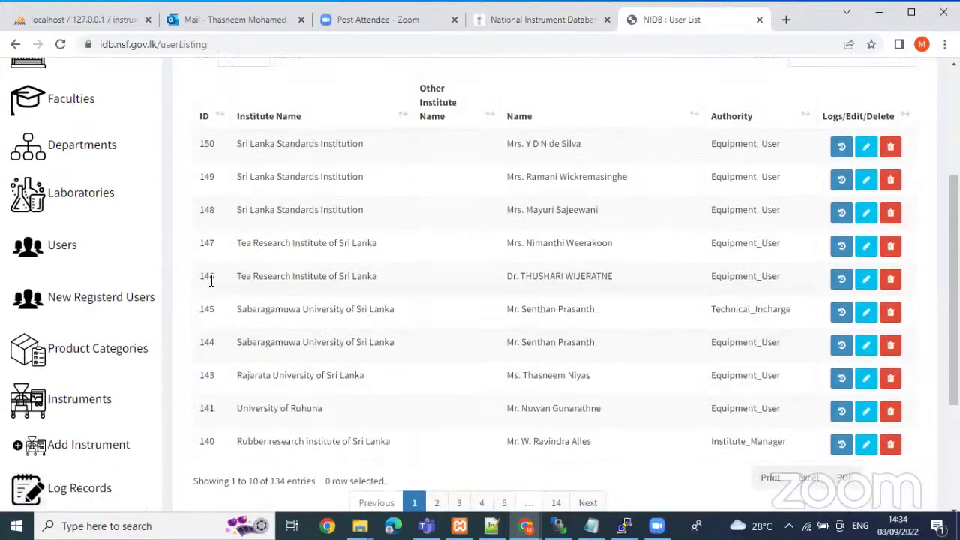
Reload the user list and check its newest entries
{"action": "left_click", "coordinate": [63, 253]}
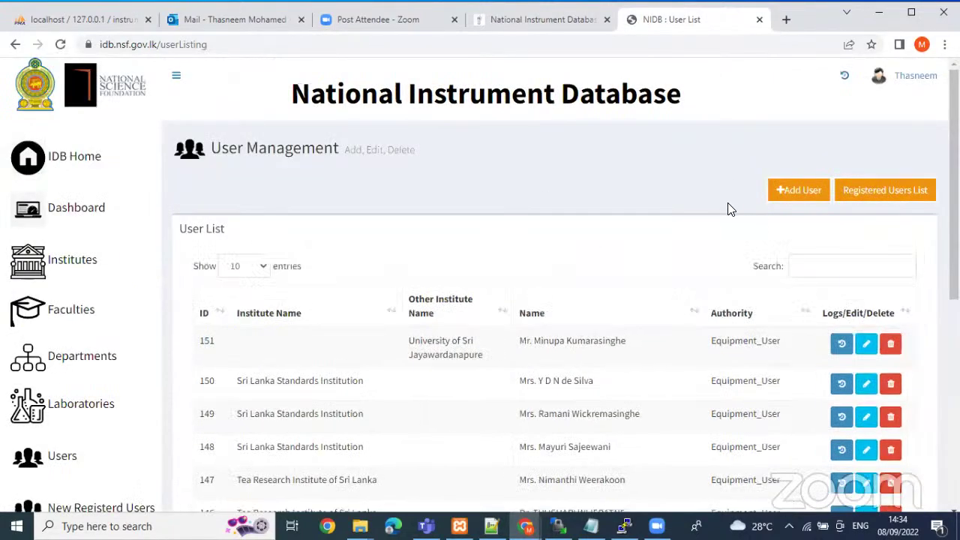
{"action": "scroll", "coordinate": [724, 208], "scroll_direction": "down", "scroll_amount": 4}
{"action": "scroll", "coordinate": [668, 268], "scroll_direction": "up", "scroll_amount": 3}
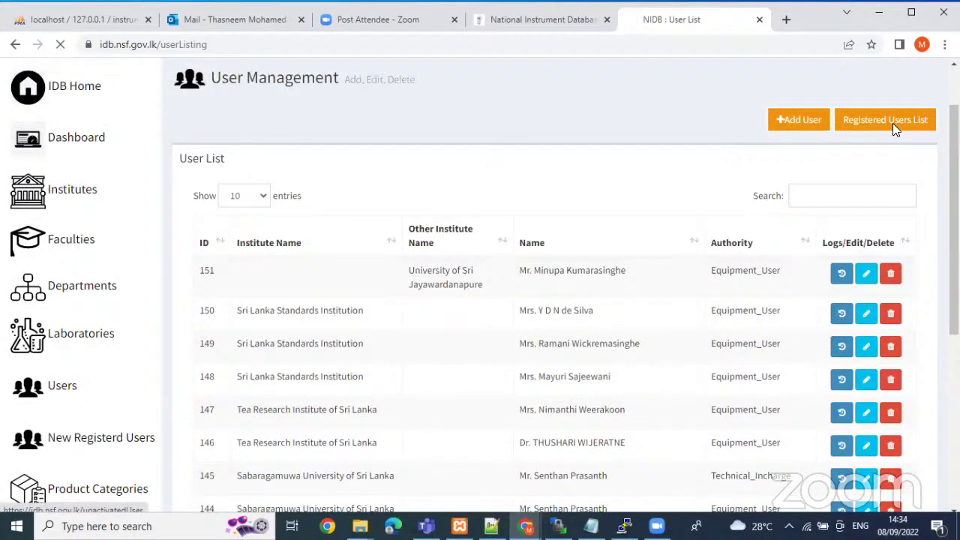
Open the registered users list and review the unactivated users
{"action": "left_click", "coordinate": [892, 122]}
{"action": "scroll", "coordinate": [536, 270], "scroll_direction": "down", "scroll_amount": 3}
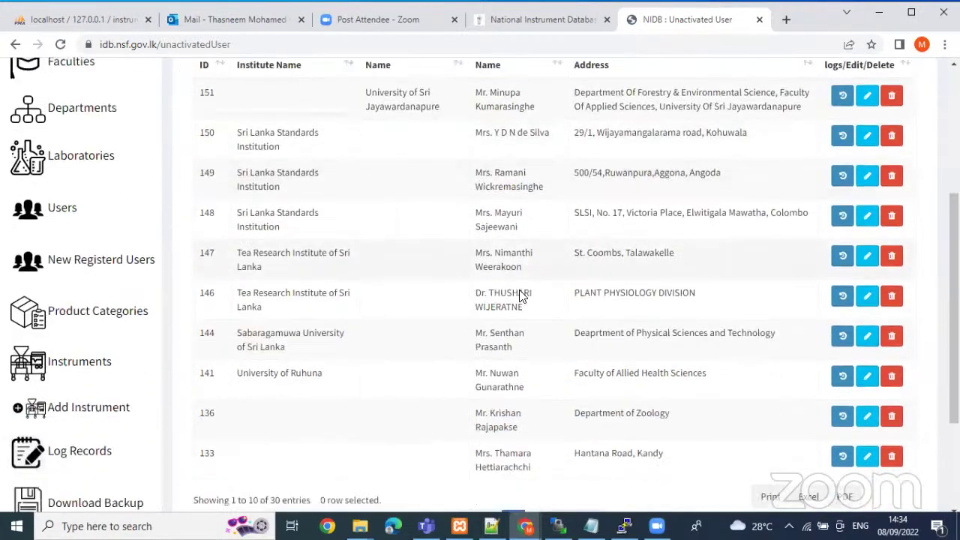
{"action": "scroll", "coordinate": [522, 295], "scroll_direction": "down", "scroll_amount": 1}
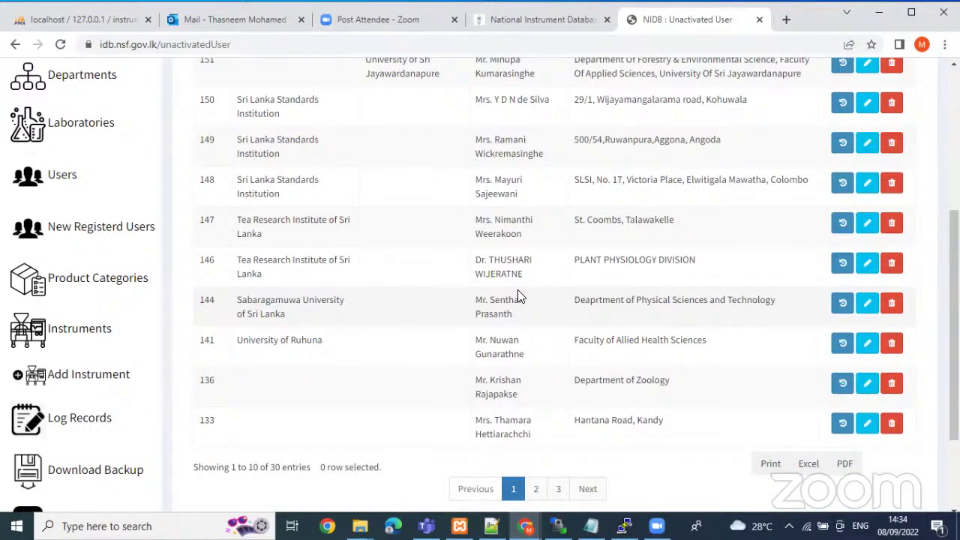
{"action": "scroll", "coordinate": [518, 295], "scroll_direction": "up", "scroll_amount": 3}
{"action": "scroll", "coordinate": [643, 310], "scroll_direction": "up", "scroll_amount": 1}
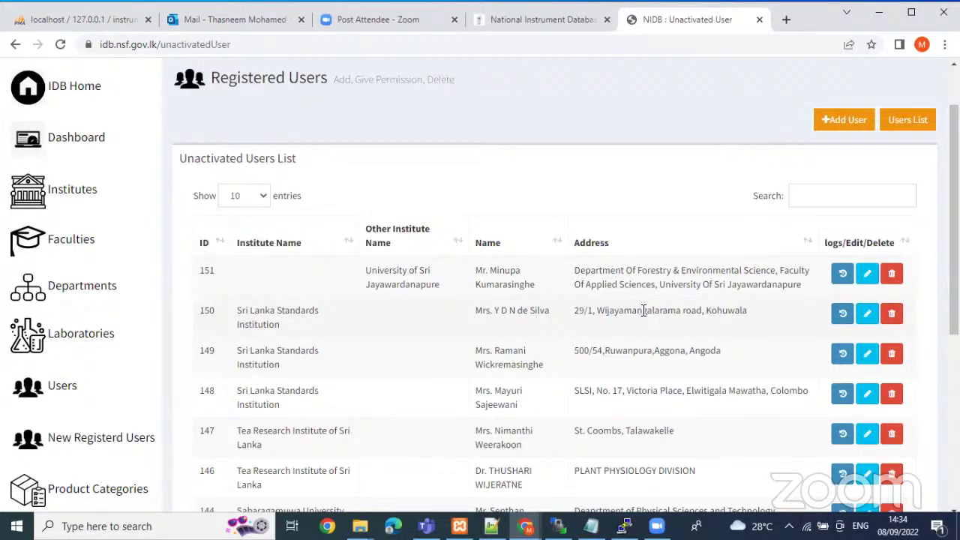
Open the permission settings of the first-listed unactivated user from the Tea Research Institute of Sri Lanka
{"action": "scroll", "coordinate": [366, 285], "scroll_direction": "down", "scroll_amount": 5}
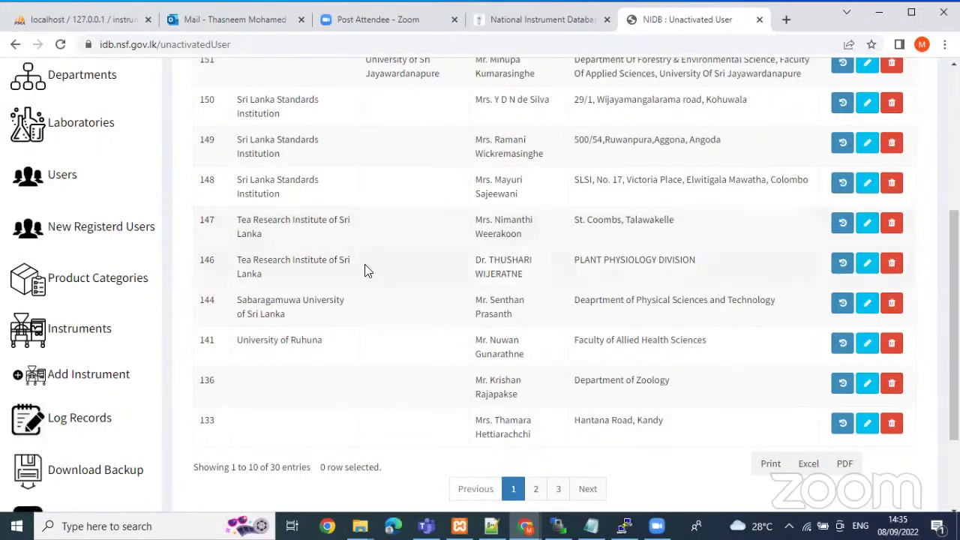
{"action": "left_click", "coordinate": [868, 225]}
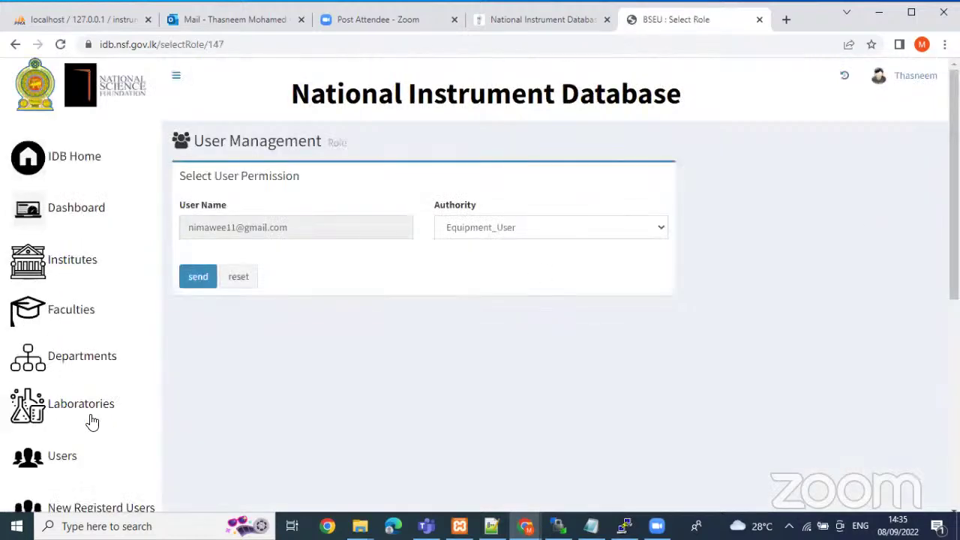
Open the edit form of the second-listed user, from the Sri Lanka Standards Institution, review its fields and reset the form
{"action": "left_click", "coordinate": [57, 457]}
{"action": "scroll", "coordinate": [596, 255], "scroll_direction": "down", "scroll_amount": 1}
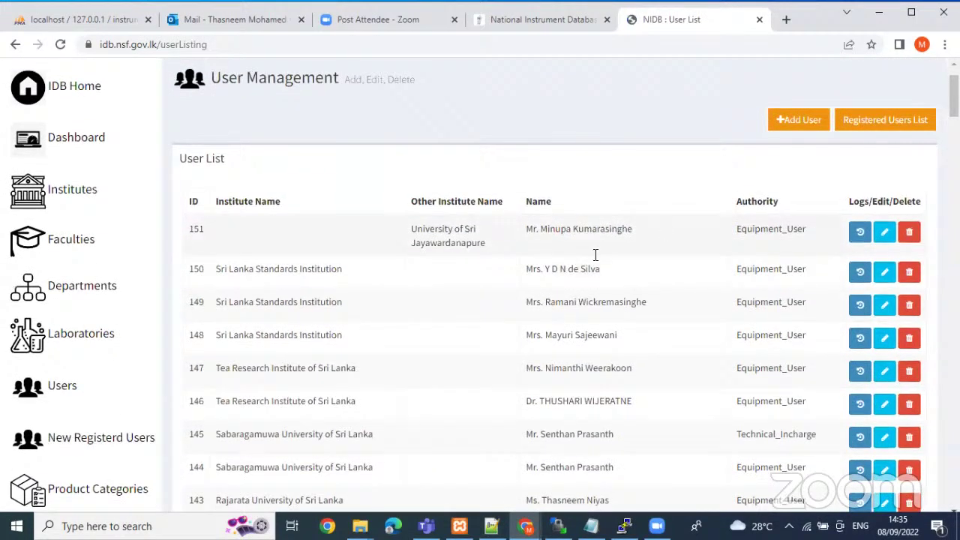
{"action": "scroll", "coordinate": [596, 255], "scroll_direction": "down", "scroll_amount": 2}
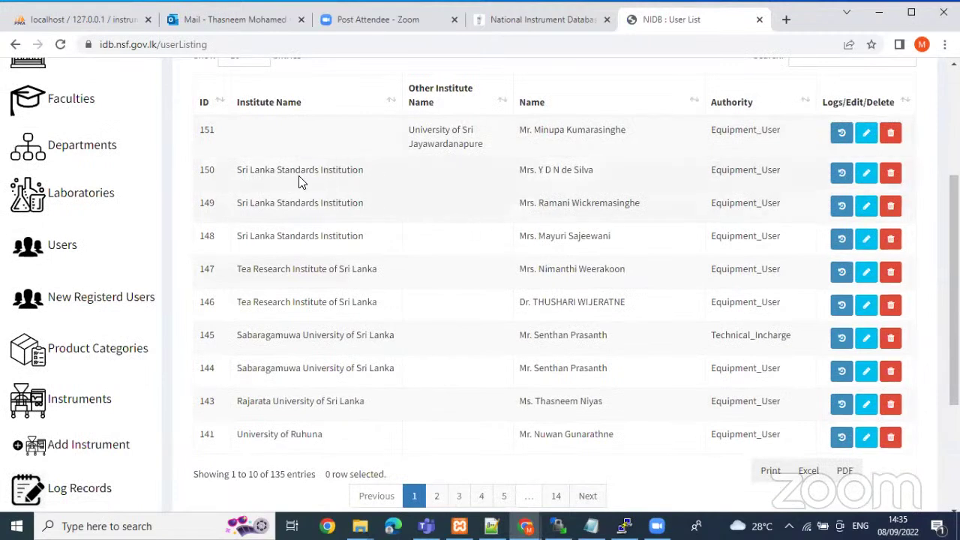
{"action": "left_click", "coordinate": [867, 178]}
{"action": "scroll", "coordinate": [318, 293], "scroll_direction": "down", "scroll_amount": 1}
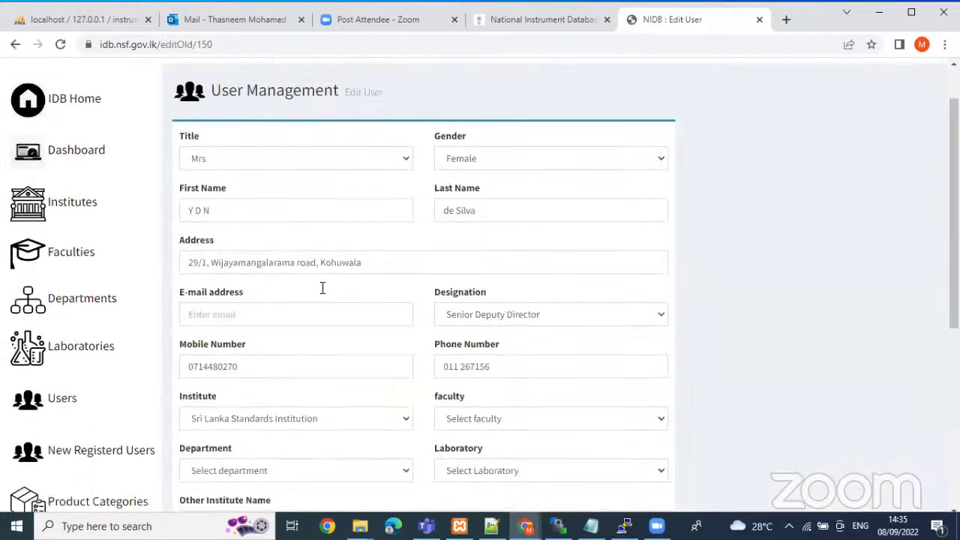
{"action": "scroll", "coordinate": [247, 285], "scroll_direction": "down", "scroll_amount": 1}
{"action": "scroll", "coordinate": [394, 289], "scroll_direction": "down", "scroll_amount": 1}
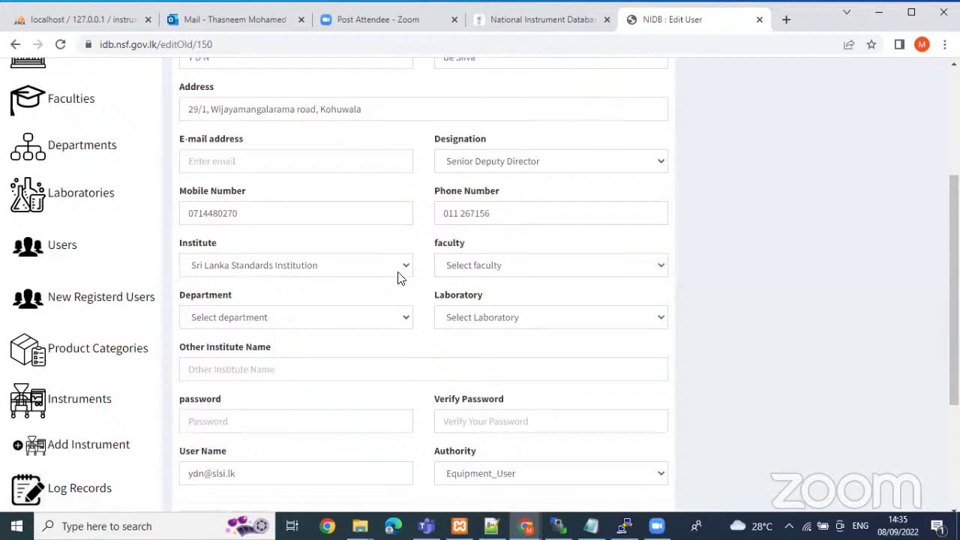
{"action": "scroll", "coordinate": [392, 315], "scroll_direction": "down", "scroll_amount": 1}
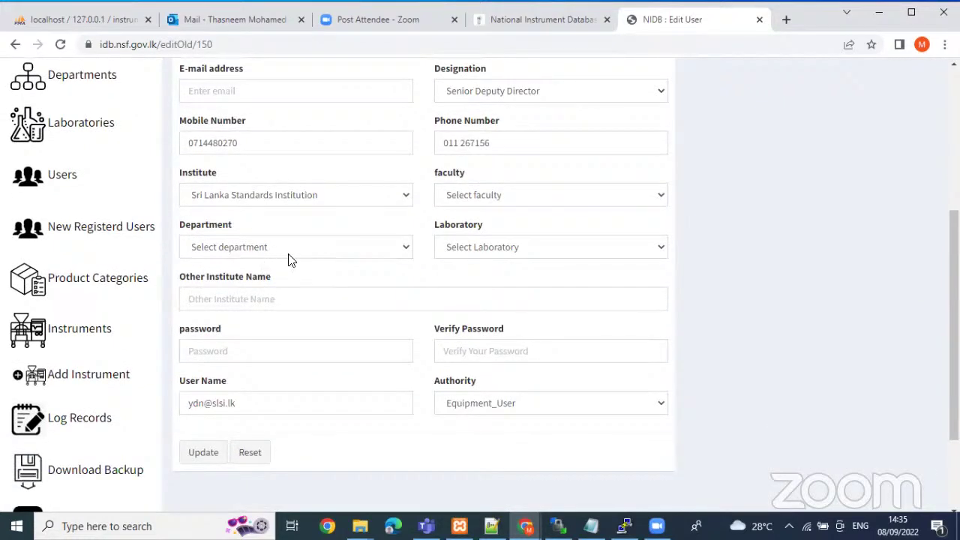
{"action": "scroll", "coordinate": [329, 278], "scroll_direction": "down", "scroll_amount": 1}
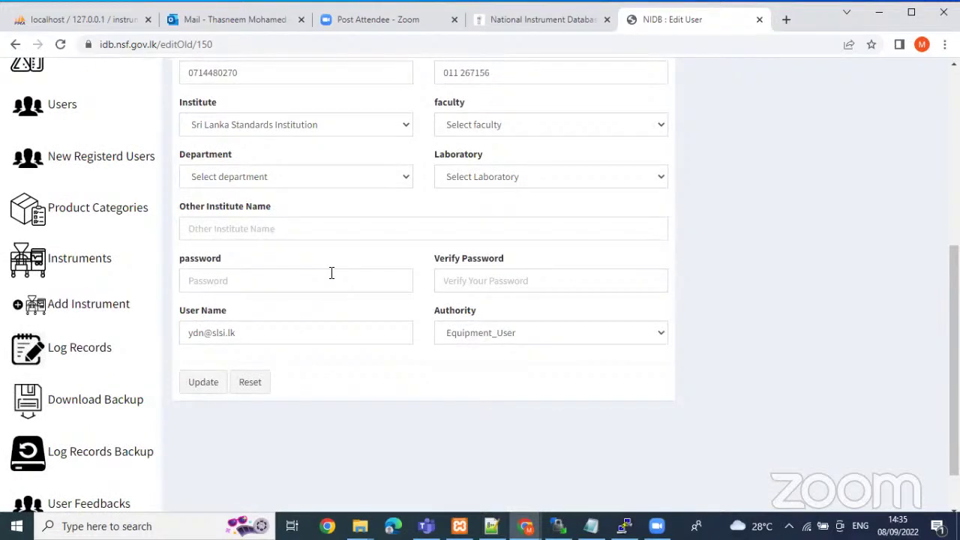
{"action": "left_click", "coordinate": [245, 384]}
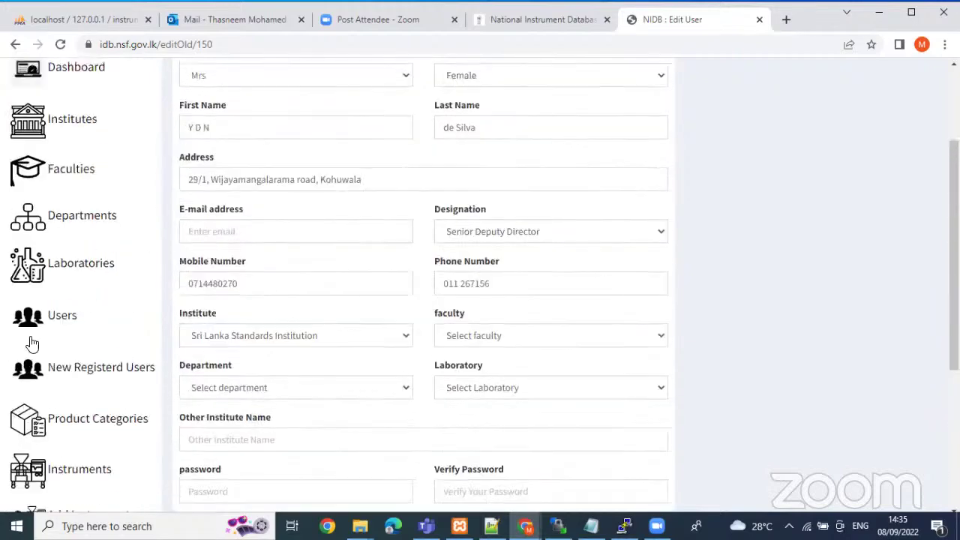
Return to the user list and search it for "rajara"
{"action": "left_click", "coordinate": [63, 114]}
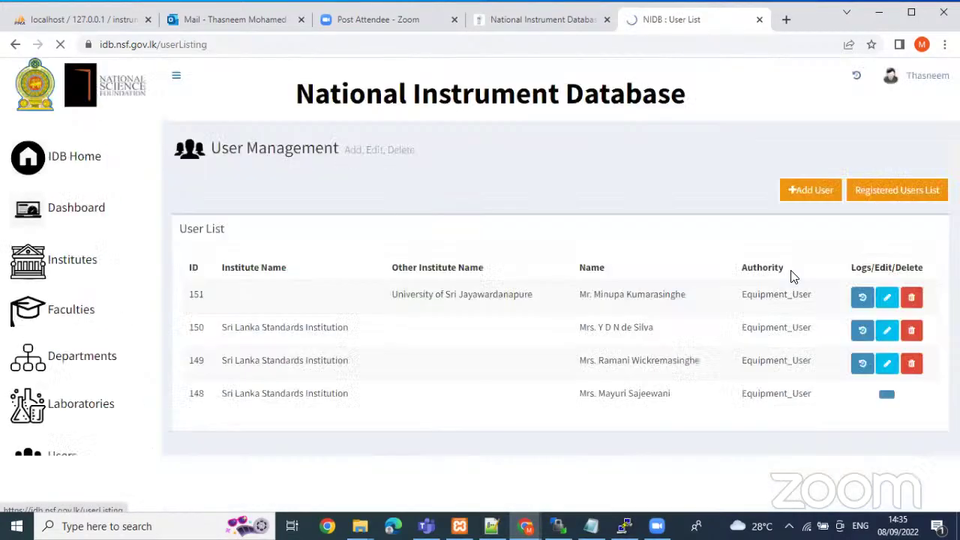
{"action": "left_click", "coordinate": [812, 266]}
{"action": "type", "text": "raj"}
{"action": "key", "text": "BackSpace"}
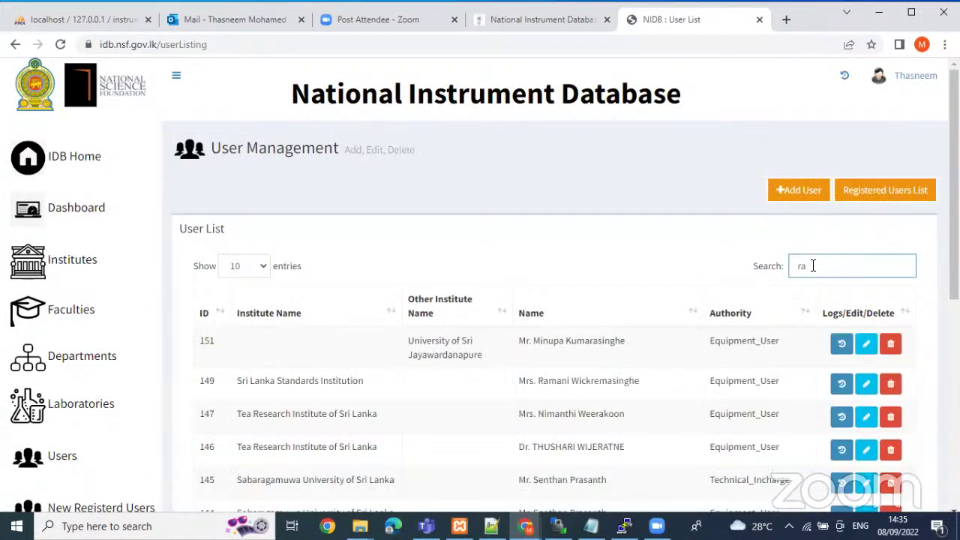
{"action": "type", "text": "jara"}
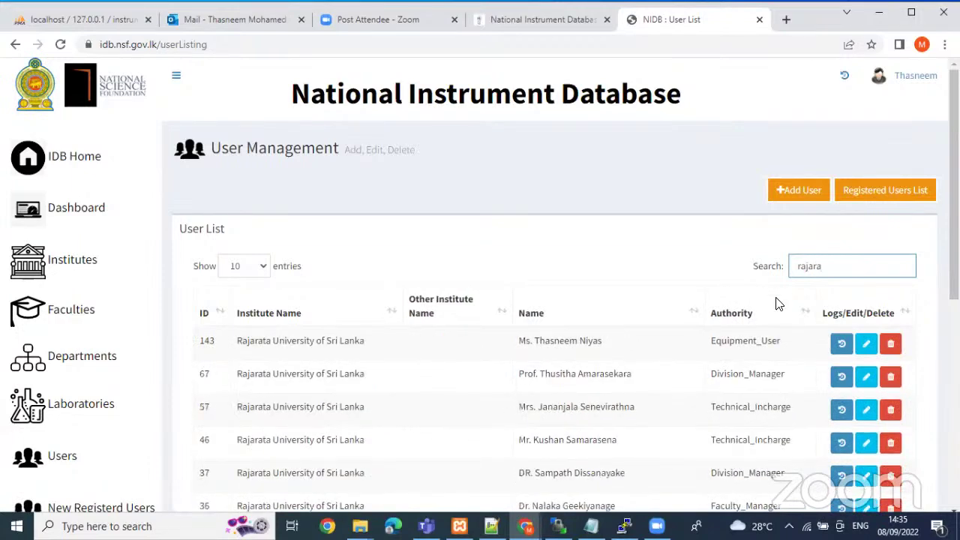
{"action": "scroll", "coordinate": [775, 302], "scroll_direction": "down", "scroll_amount": 2}
{"action": "scroll", "coordinate": [750, 315], "scroll_direction": "down", "scroll_amount": 4}
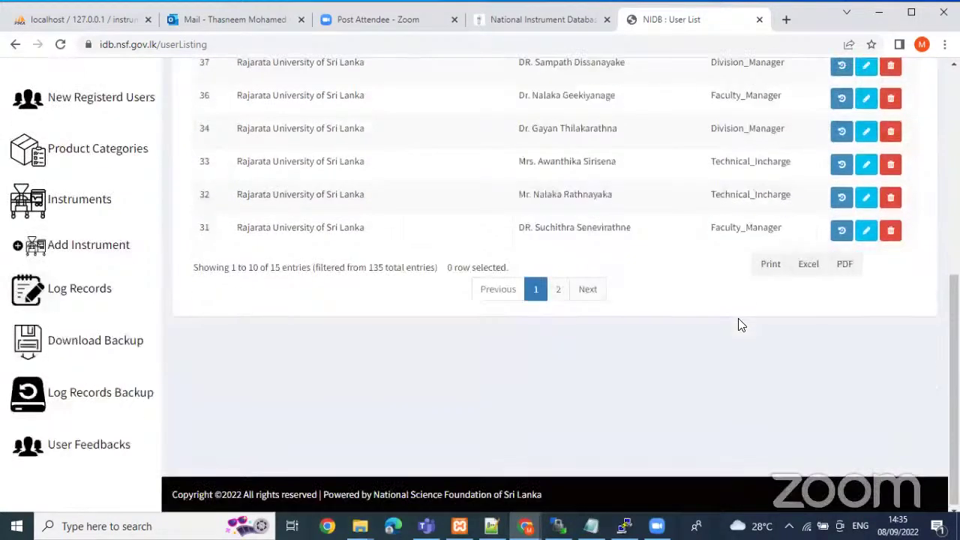
Look through both pages of the filtered Rajarata University users and return to the first page
{"action": "scroll", "coordinate": [555, 315], "scroll_direction": "up", "scroll_amount": 1}
{"action": "scroll", "coordinate": [562, 337], "scroll_direction": "up", "scroll_amount": 2}
{"action": "scroll", "coordinate": [562, 353], "scroll_direction": "down", "scroll_amount": 2}
{"action": "left_click", "coordinate": [558, 365]}
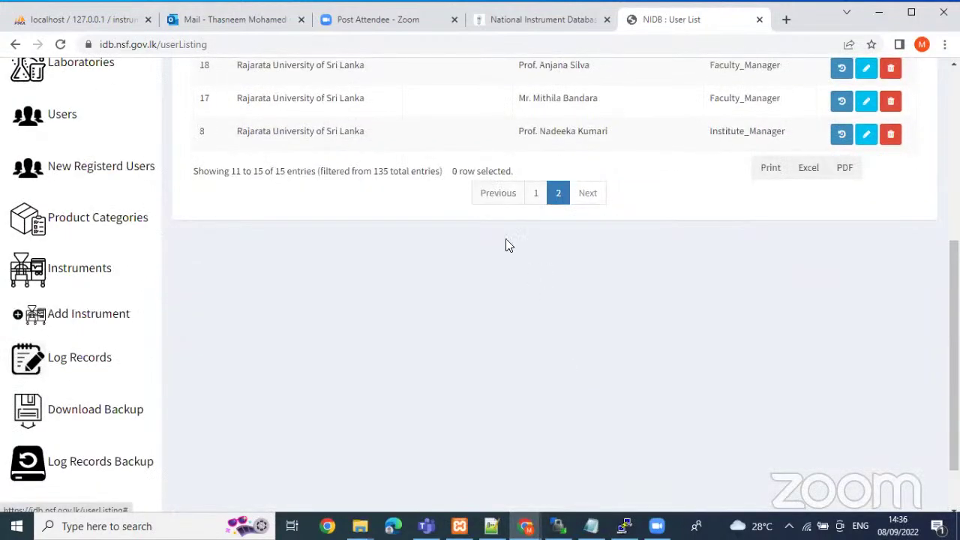
{"action": "left_click", "coordinate": [536, 195]}
{"action": "scroll", "coordinate": [518, 285], "scroll_direction": "up", "scroll_amount": 3}
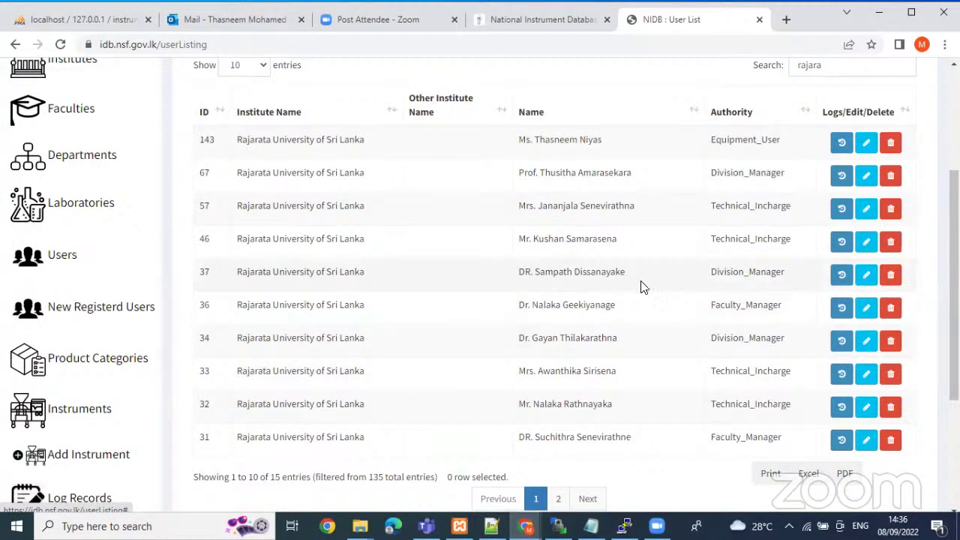
Open the fifth-listed Rajarata University user's edit form in a new tab, and review the details and the available authority levels
{"action": "right_click", "coordinate": [863, 279]}
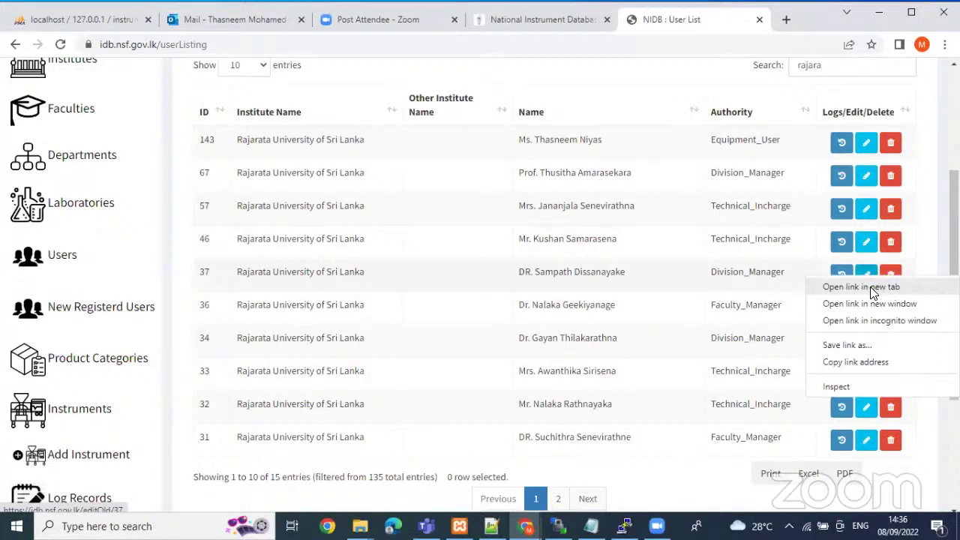
{"action": "left_click", "coordinate": [868, 288]}
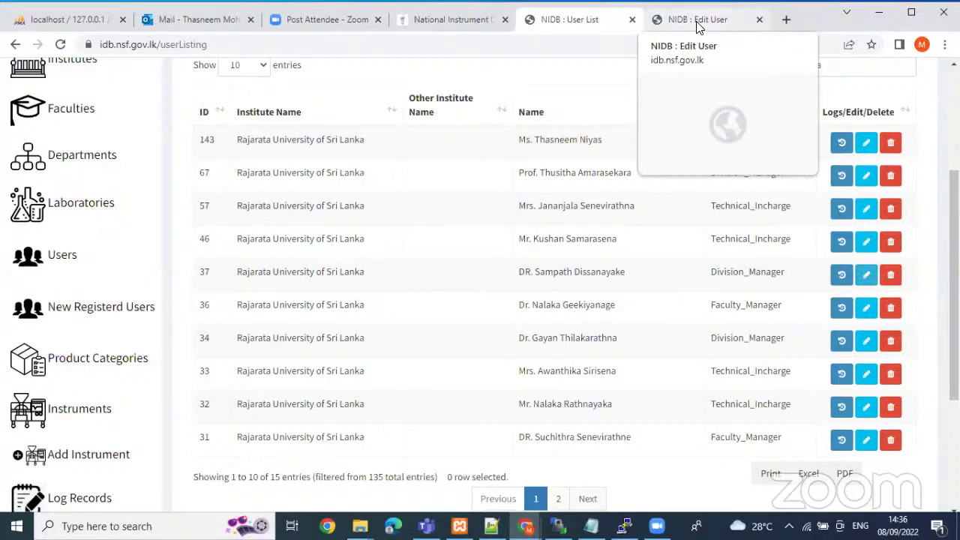
{"action": "left_click", "coordinate": [690, 24]}
{"action": "scroll", "coordinate": [311, 332], "scroll_direction": "down", "scroll_amount": 2}
{"action": "scroll", "coordinate": [311, 332], "scroll_direction": "down", "scroll_amount": 1}
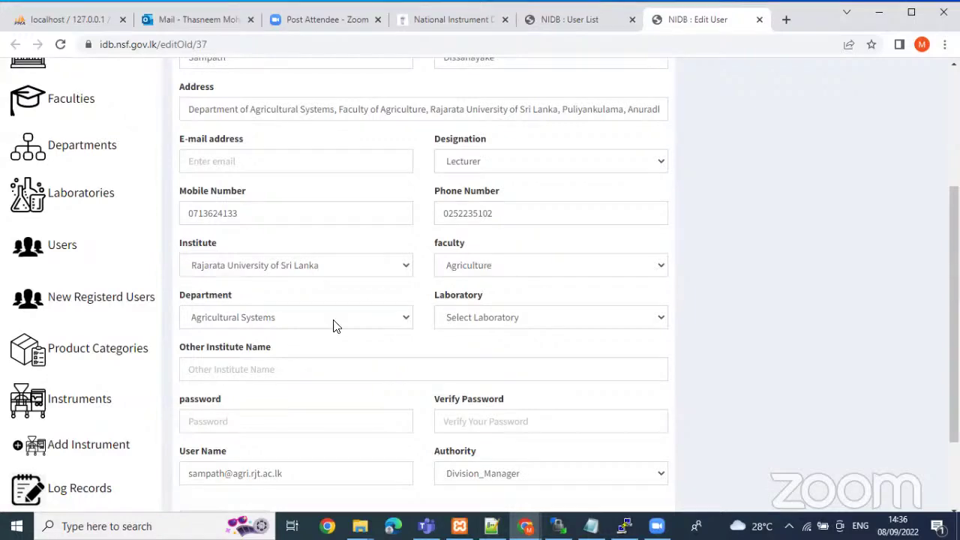
{"action": "scroll", "coordinate": [345, 337], "scroll_direction": "down", "scroll_amount": 3}
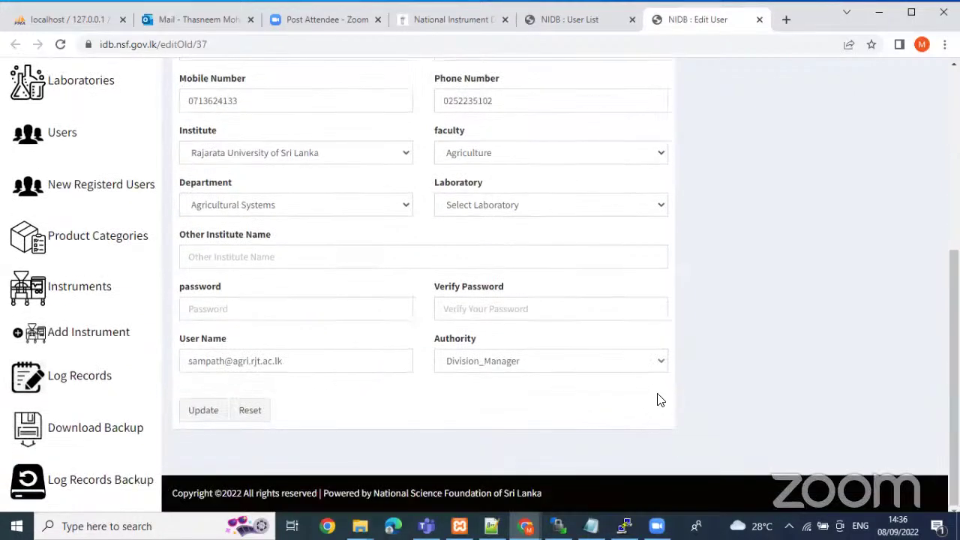
{"action": "left_click", "coordinate": [600, 368]}
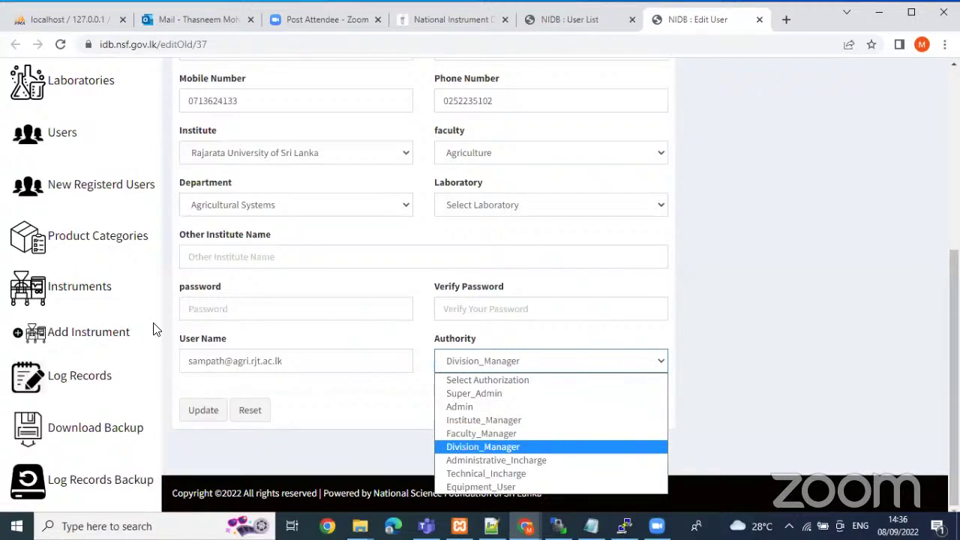
Open the registered users list from User Management, and look through the department list
{"action": "left_click", "coordinate": [63, 135]}
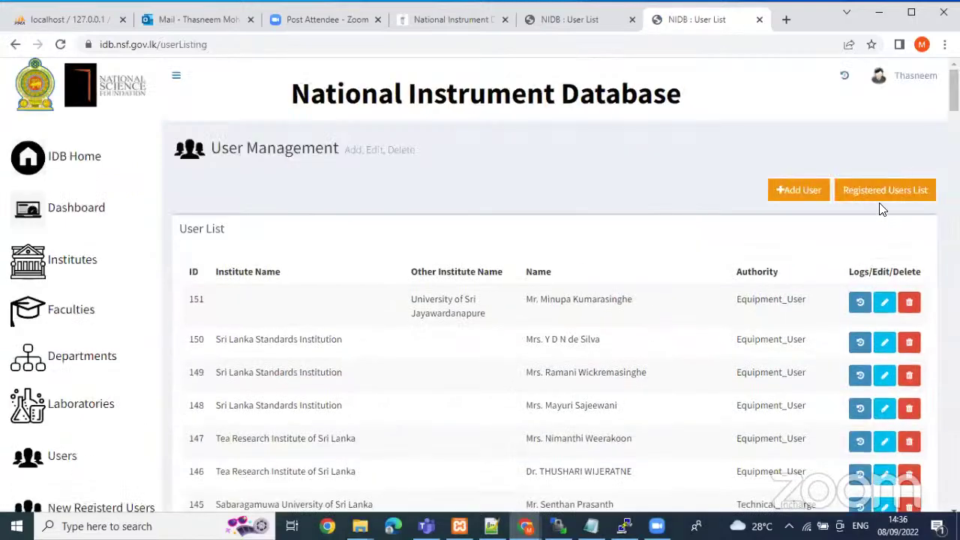
{"action": "left_click", "coordinate": [881, 193]}
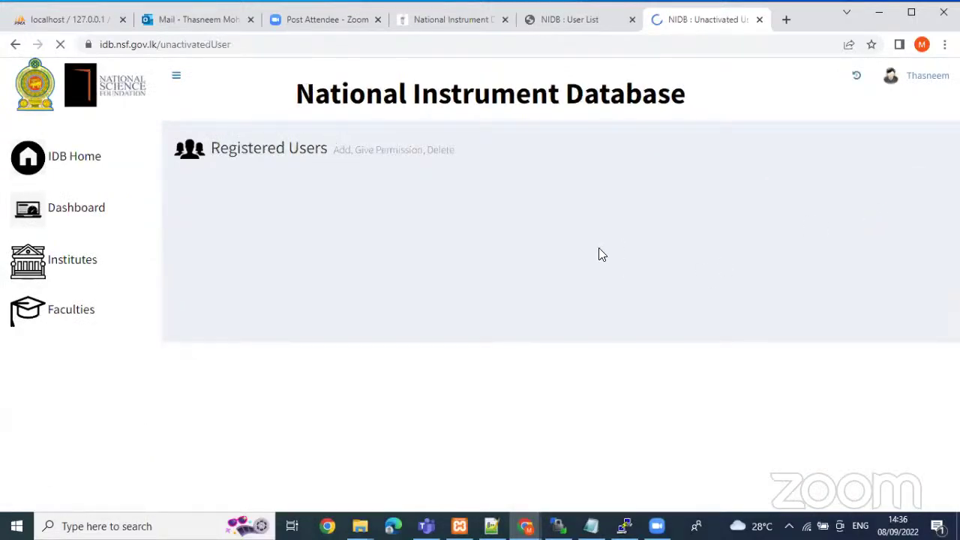
{"action": "left_click", "coordinate": [70, 363]}
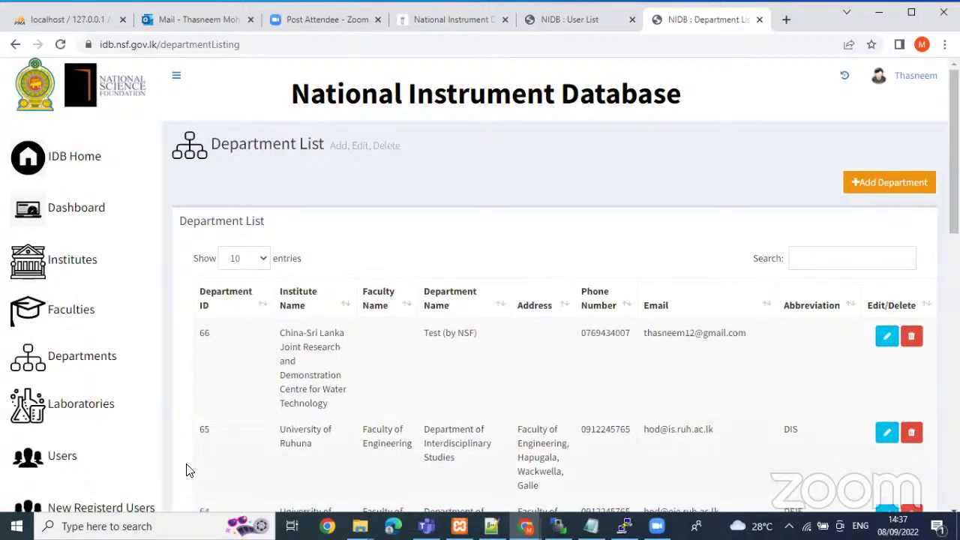
{"action": "scroll", "coordinate": [257, 293], "scroll_direction": "down", "scroll_amount": 2}
{"action": "scroll", "coordinate": [275, 300], "scroll_direction": "down", "scroll_amount": 2}
{"action": "scroll", "coordinate": [274, 300], "scroll_direction": "up", "scroll_amount": 2}
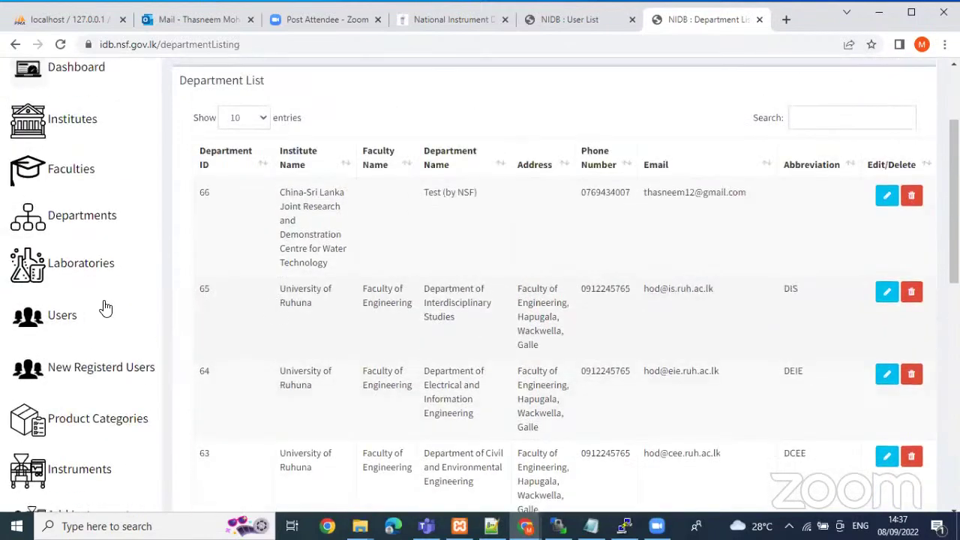
Open the full user list, check the public site's account registration form, and return to the filtered user list
{"action": "left_click", "coordinate": [63, 318]}
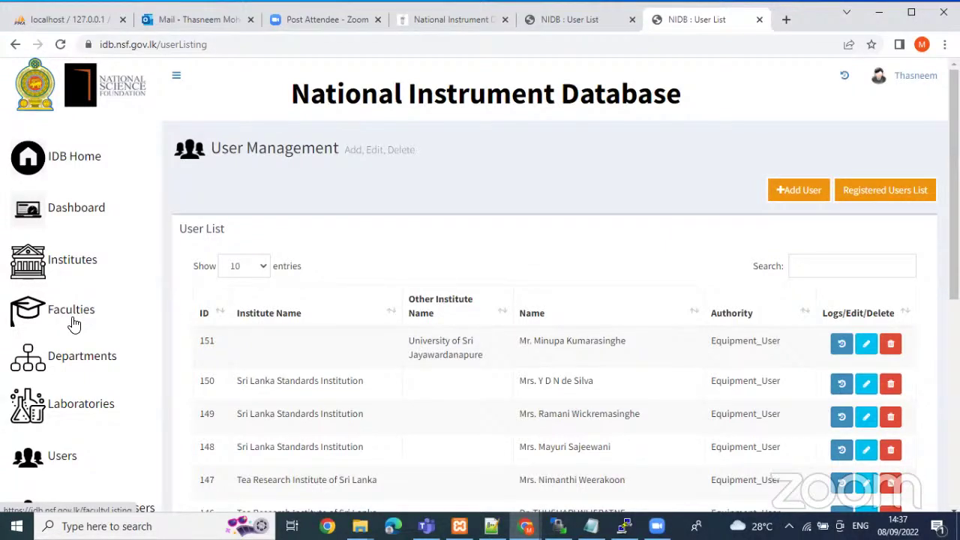
{"action": "left_click", "coordinate": [443, 18]}
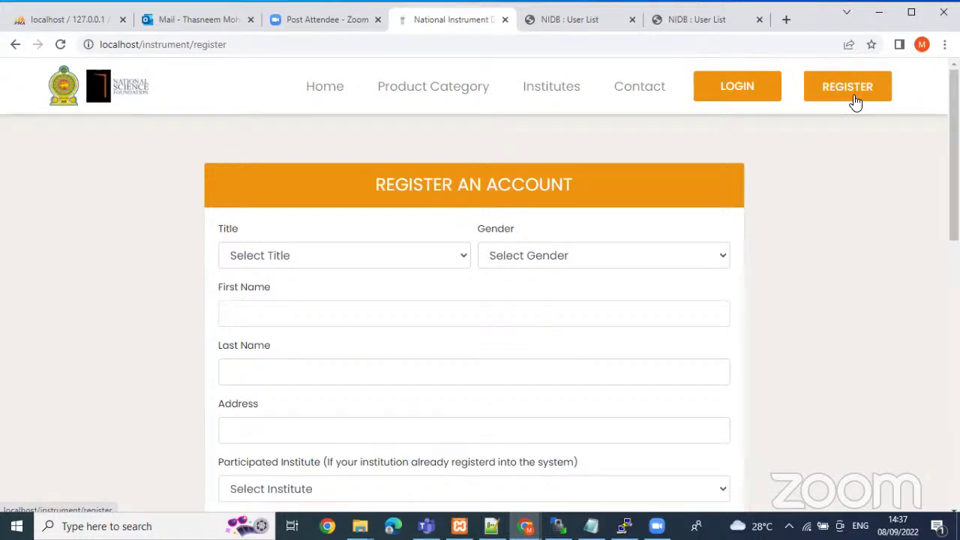
{"action": "left_click", "coordinate": [606, 21]}
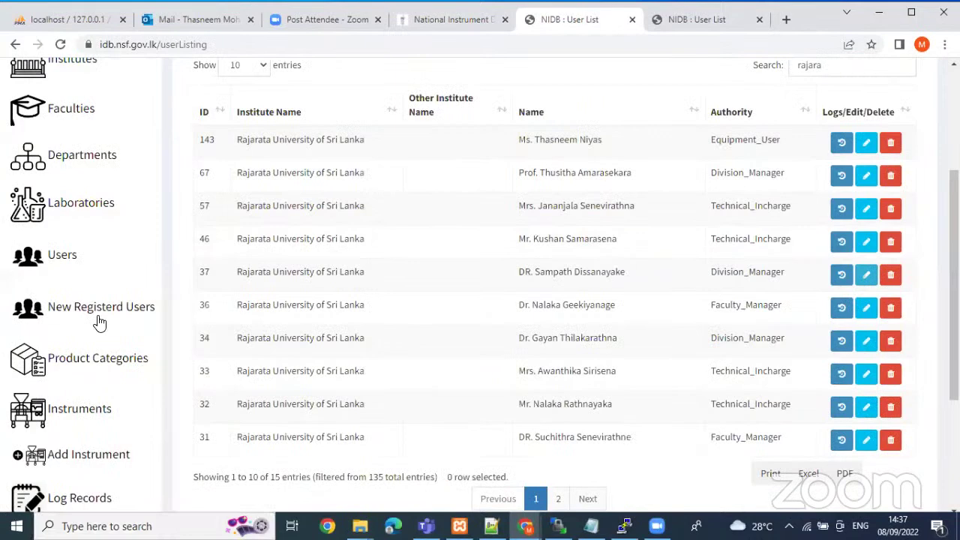
Reload the user list without a filter and check for newly registered users
{"action": "left_click", "coordinate": [58, 259]}
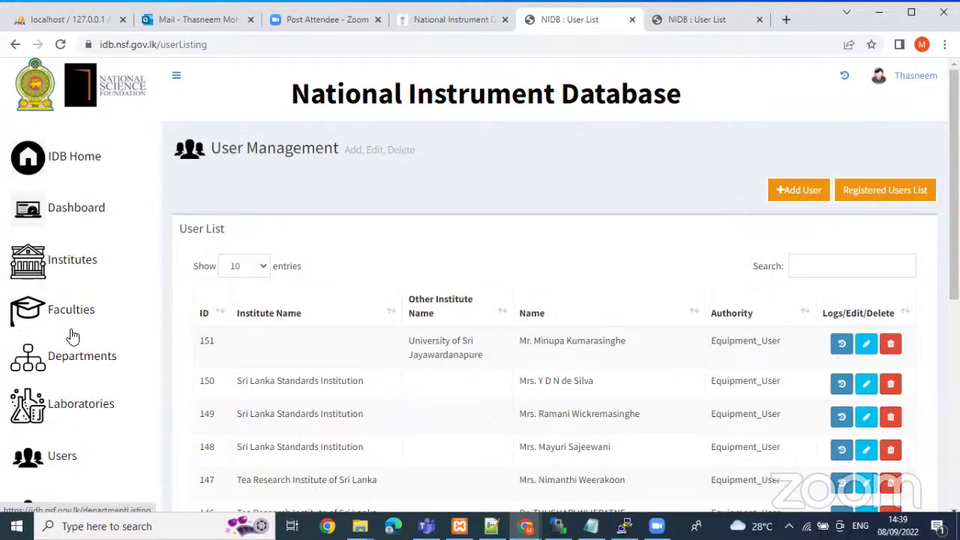
{"action": "scroll", "coordinate": [69, 412], "scroll_direction": "down", "scroll_amount": 1}
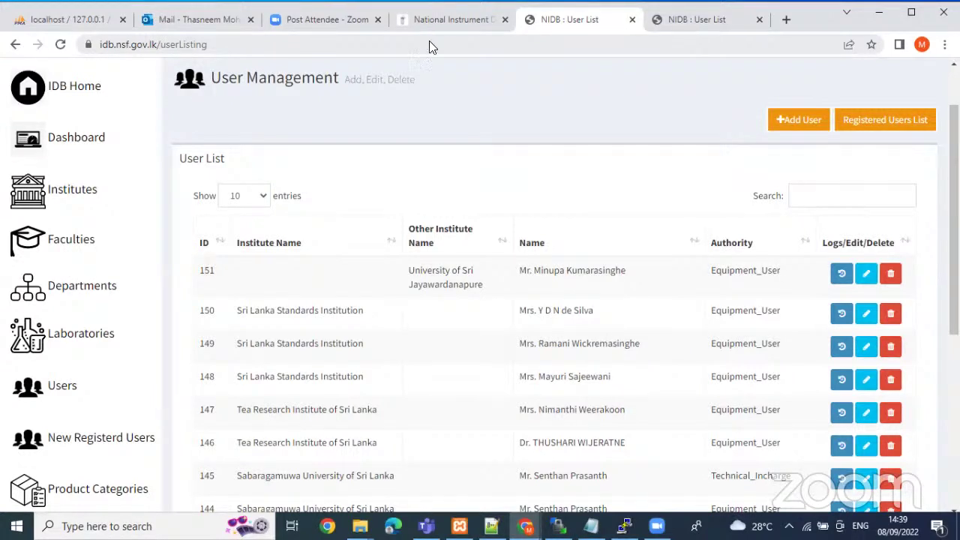
{"action": "left_click", "coordinate": [61, 391]}
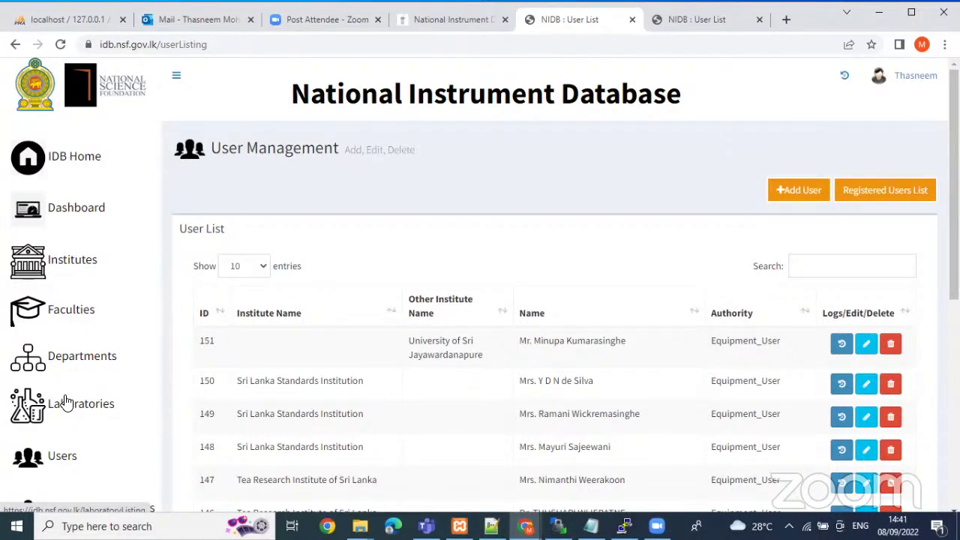
{"action": "scroll", "coordinate": [66, 403], "scroll_direction": "down", "scroll_amount": 3}
{"action": "scroll", "coordinate": [64, 375], "scroll_direction": "up", "scroll_amount": 2}
{"action": "left_click", "coordinate": [67, 392]}
{"action": "scroll", "coordinate": [605, 335], "scroll_direction": "down", "scroll_amount": 3}
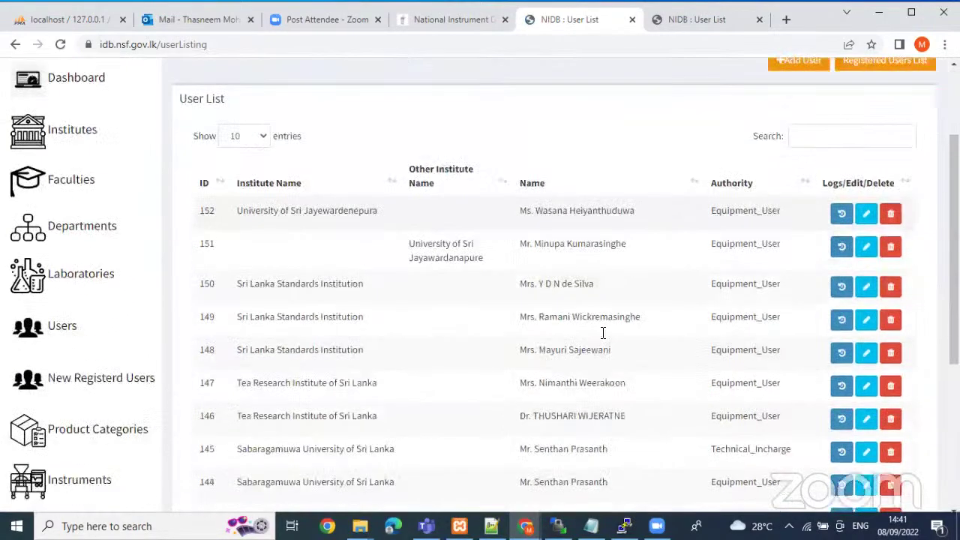
{"action": "scroll", "coordinate": [493, 359], "scroll_direction": "down", "scroll_amount": 2}
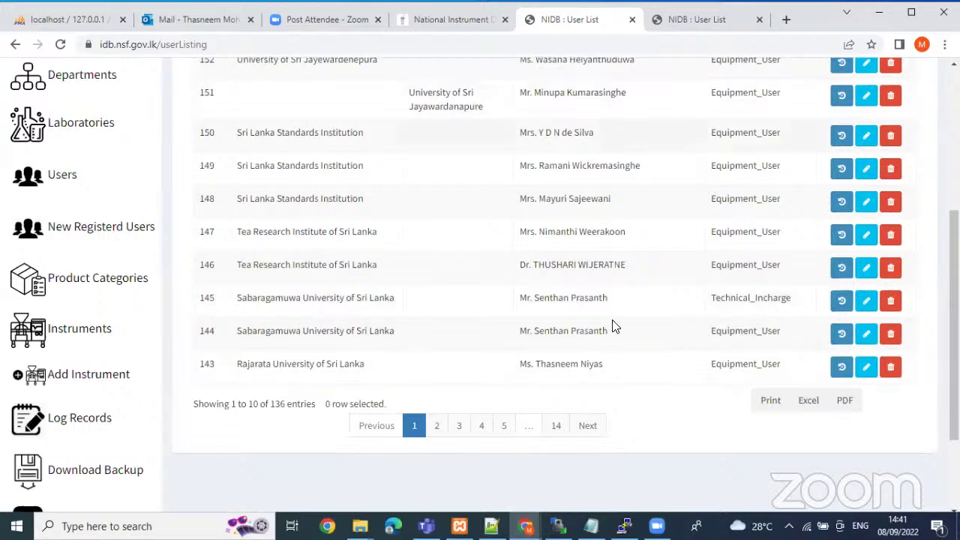
{"action": "scroll", "coordinate": [580, 390], "scroll_direction": "down", "scroll_amount": 2}
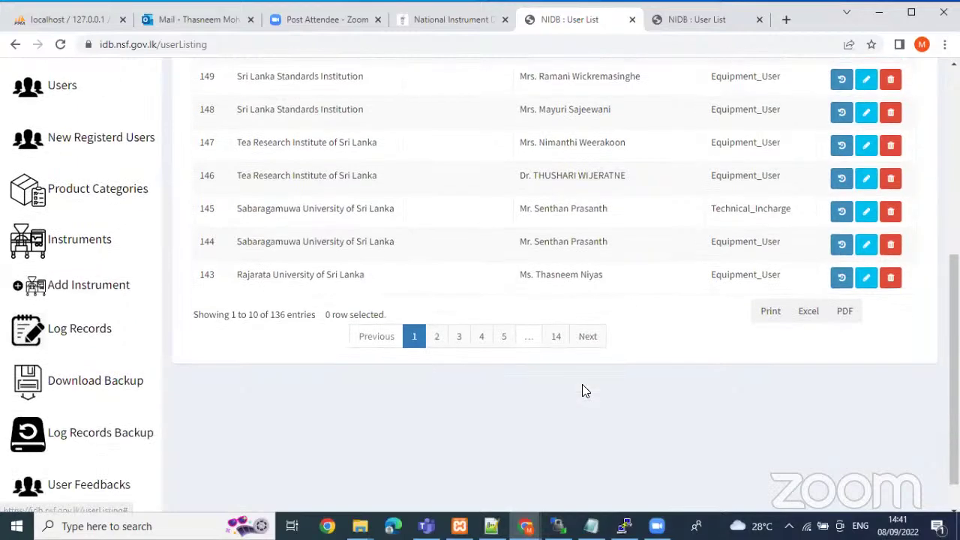
Search the reloaded user list for "rajara" and look through the matching users and their authorities
{"action": "scroll", "coordinate": [285, 276], "scroll_direction": "up", "scroll_amount": 4}
{"action": "left_click", "coordinate": [822, 132]}
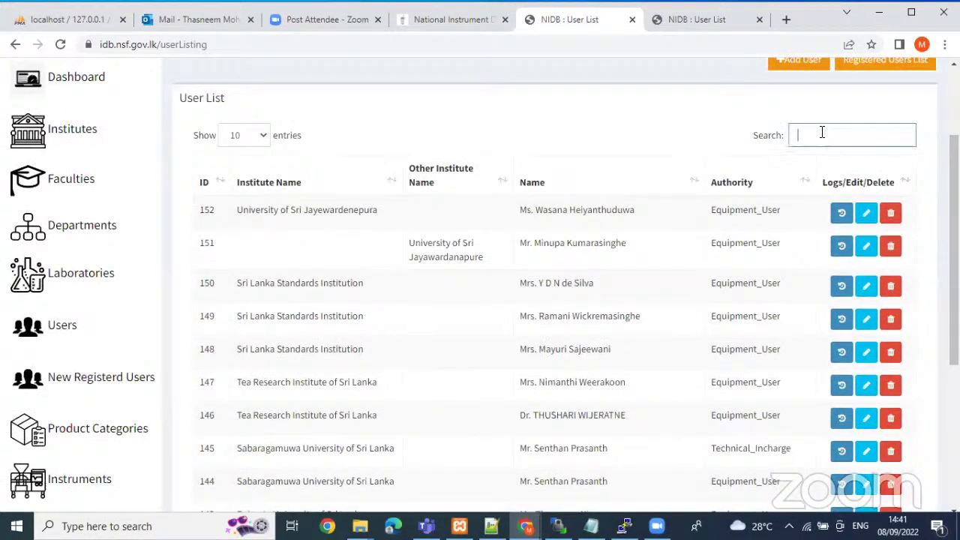
{"action": "type", "text": "ra"}
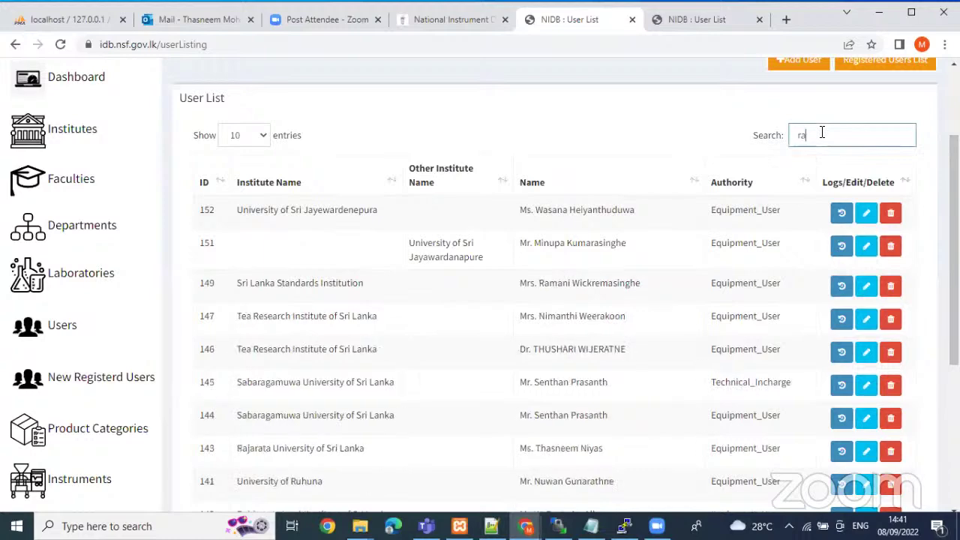
{"action": "type", "text": "jarata"}
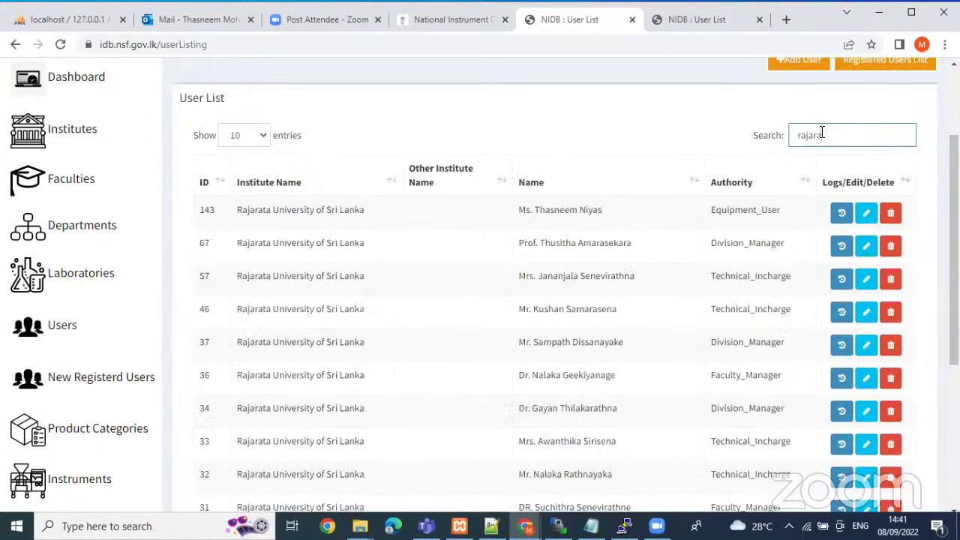
{"action": "scroll", "coordinate": [854, 214], "scroll_direction": "down", "scroll_amount": 2}
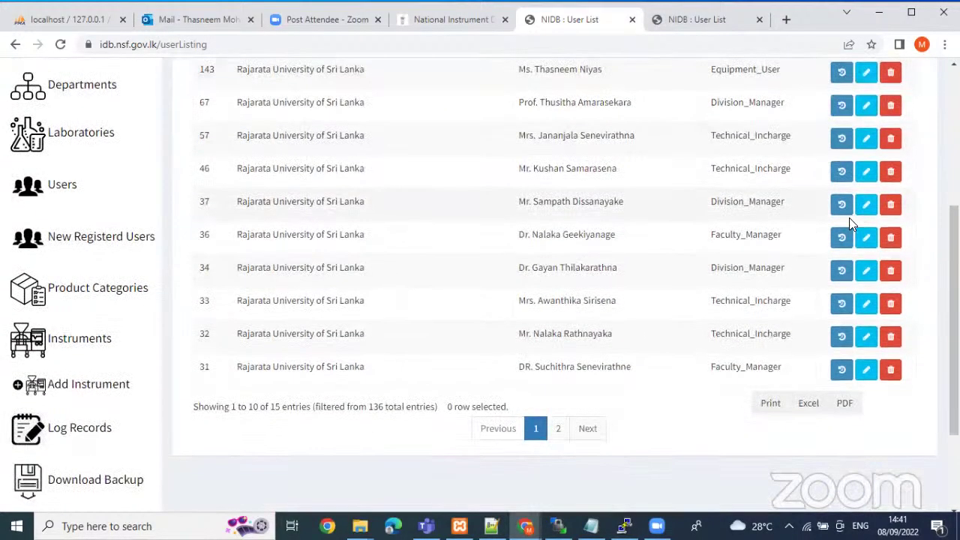
Page back and forth through the two pages of "rajara" matches and examine the users' authority levels
{"action": "left_click", "coordinate": [559, 431]}
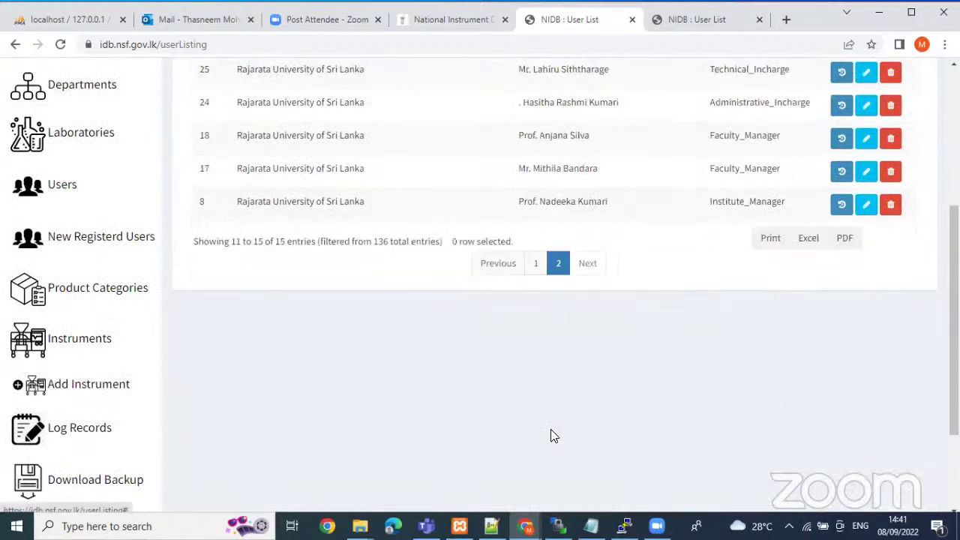
{"action": "scroll", "coordinate": [529, 308], "scroll_direction": "up", "scroll_amount": 1}
{"action": "left_click", "coordinate": [535, 335]}
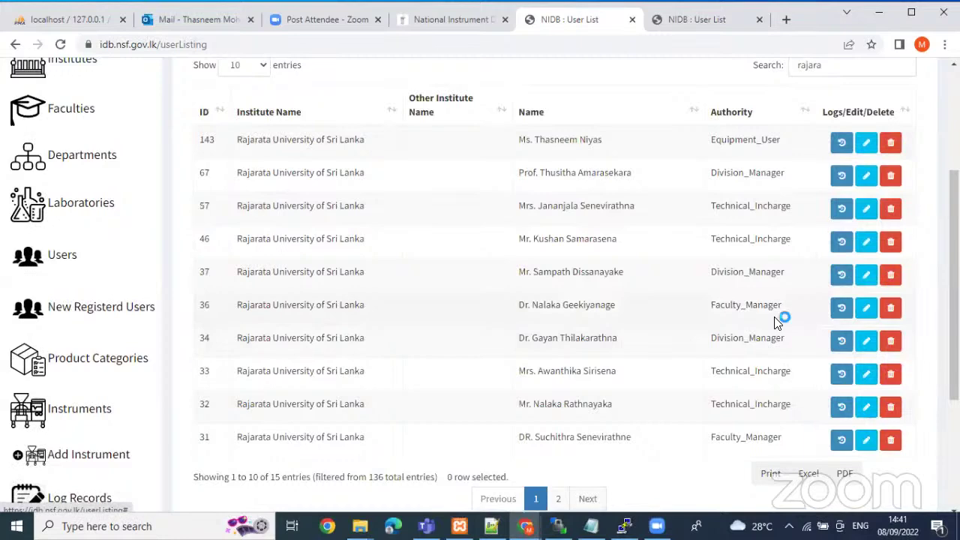
{"action": "scroll", "coordinate": [776, 323], "scroll_direction": "down", "scroll_amount": 2}
{"action": "left_click", "coordinate": [558, 357]}
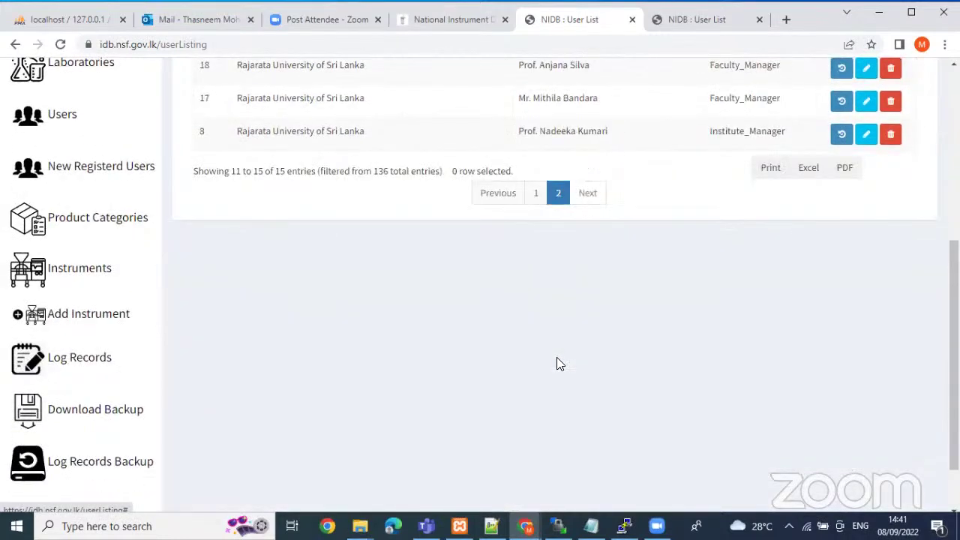
{"action": "scroll", "coordinate": [611, 225], "scroll_direction": "up", "scroll_amount": 2}
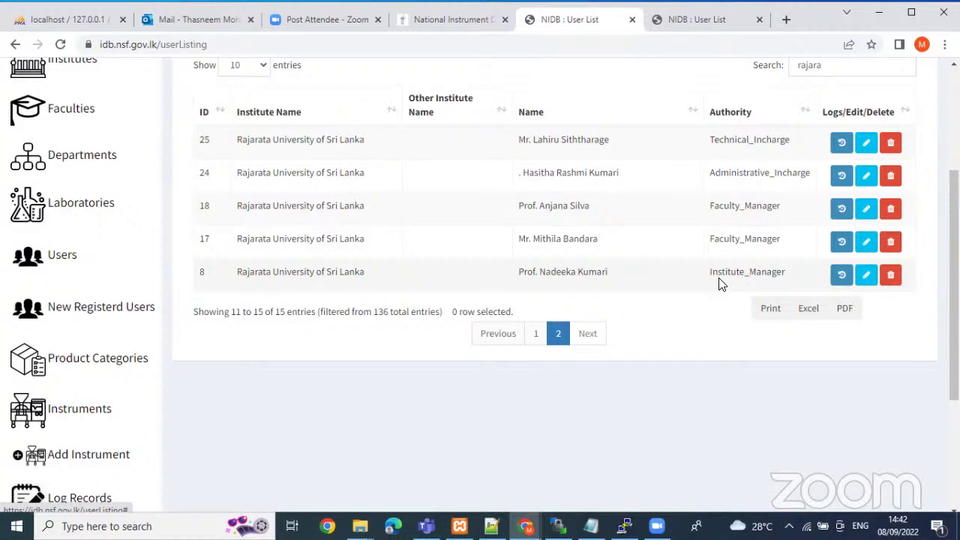
{"action": "scroll", "coordinate": [720, 283], "scroll_direction": "up", "scroll_amount": 2}
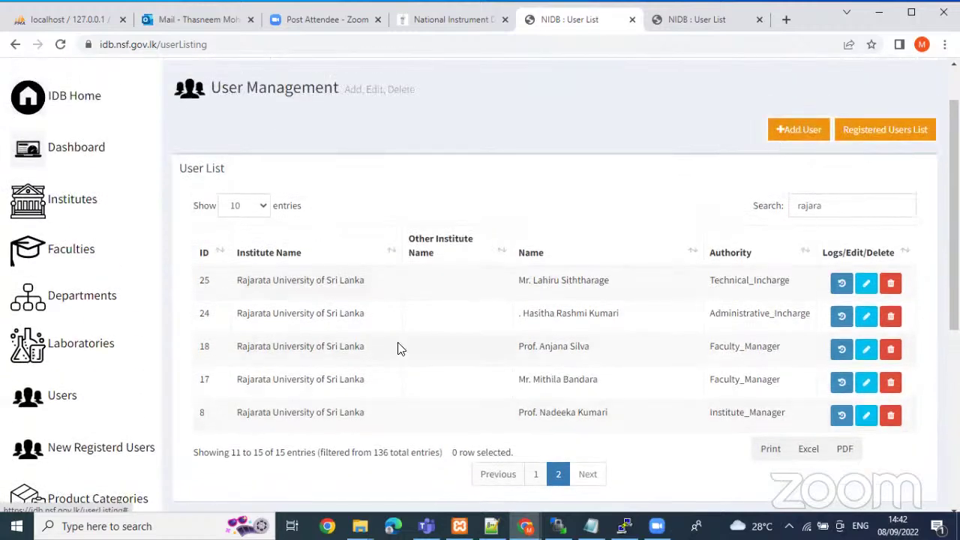
Reload the unfiltered user list, search it for "south", and look through the second page of matching users
{"action": "left_click", "coordinate": [62, 403]}
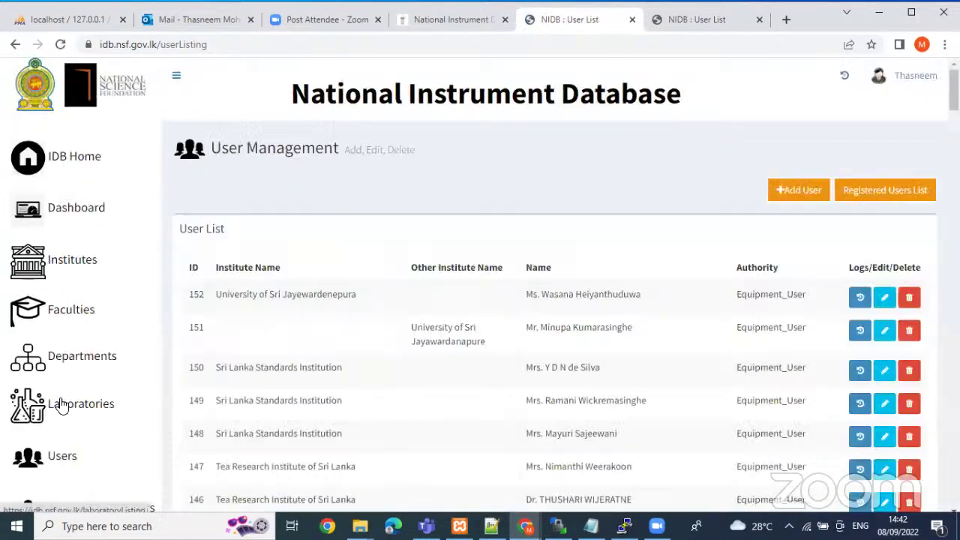
{"action": "scroll", "coordinate": [149, 352], "scroll_direction": "down", "scroll_amount": 3}
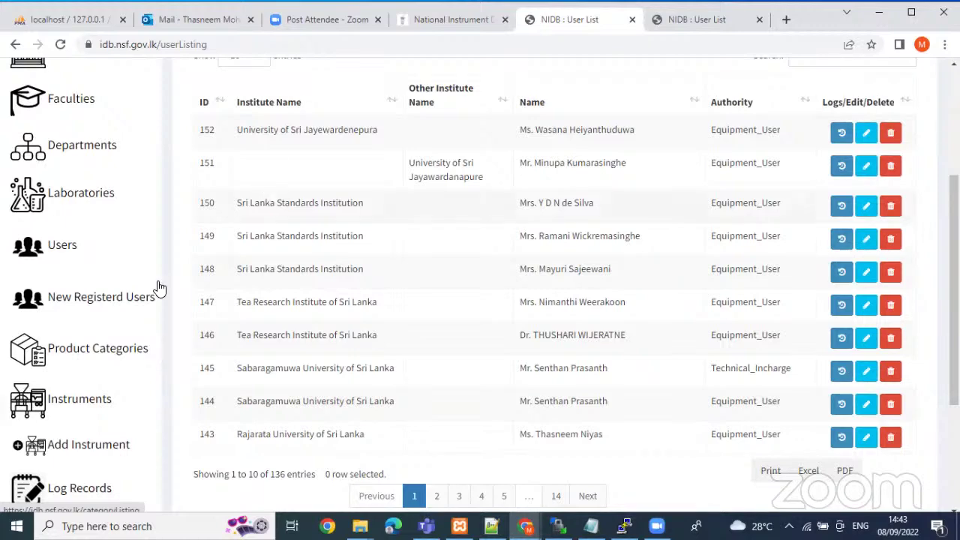
{"action": "scroll", "coordinate": [178, 356], "scroll_direction": "up", "scroll_amount": 1}
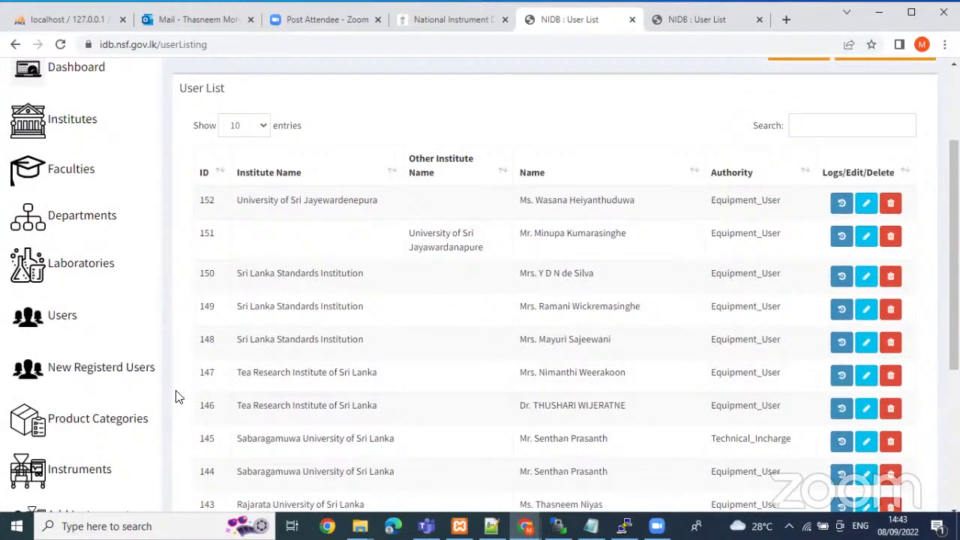
{"action": "left_click", "coordinate": [826, 132]}
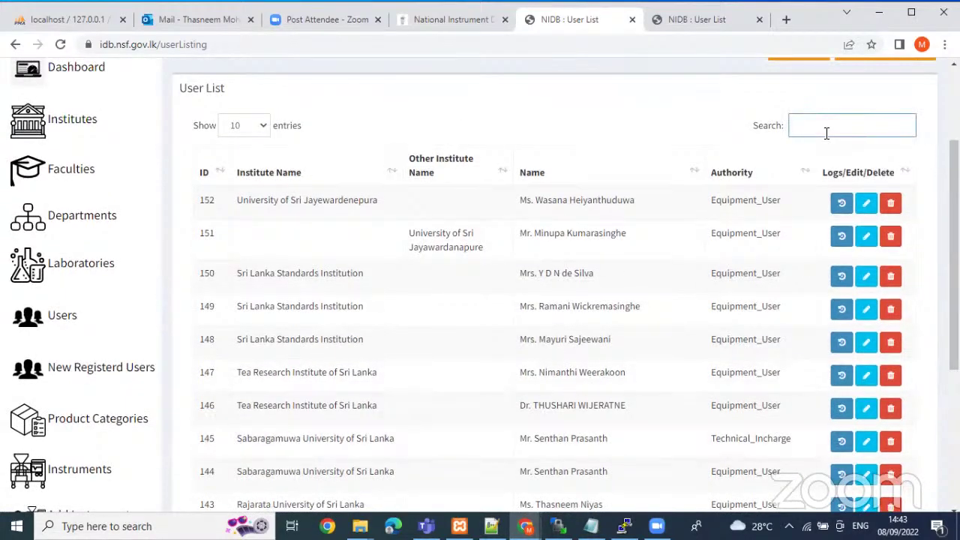
{"action": "type", "text": "south"}
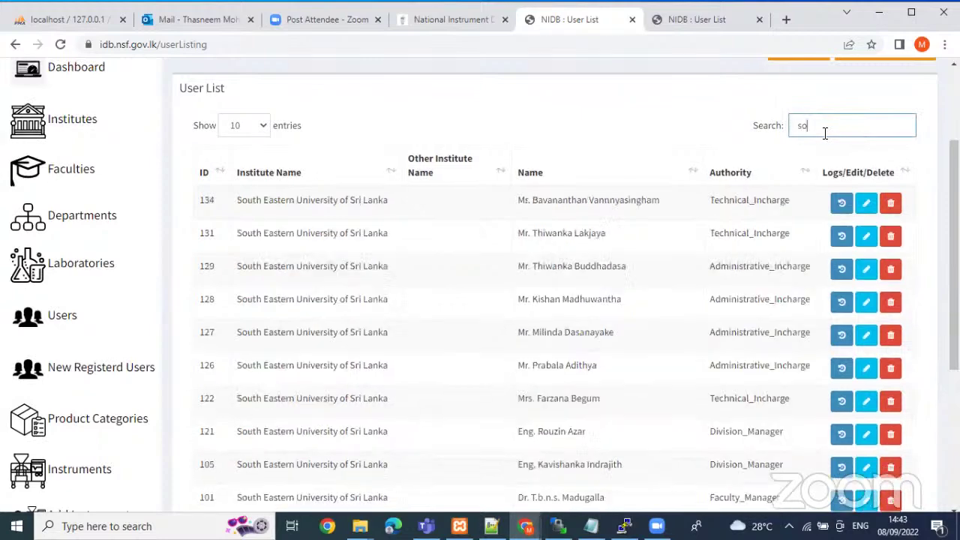
{"action": "scroll", "coordinate": [750, 353], "scroll_direction": "down", "scroll_amount": 2}
{"action": "left_click", "coordinate": [558, 418]}
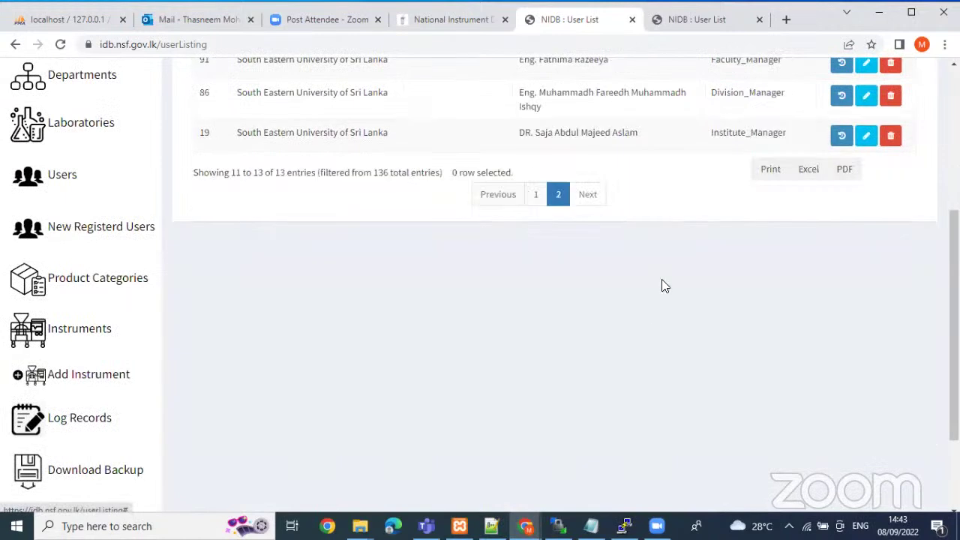
{"action": "scroll", "coordinate": [663, 281], "scroll_direction": "up", "scroll_amount": 1}
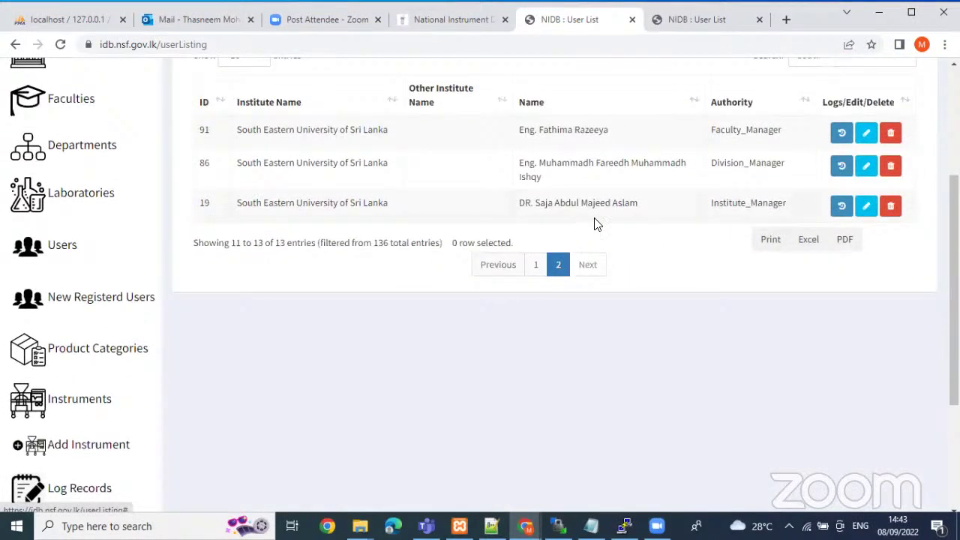
{"action": "scroll", "coordinate": [756, 152], "scroll_direction": "up", "scroll_amount": 1}
{"action": "scroll", "coordinate": [756, 153], "scroll_direction": "up", "scroll_amount": 1}
Search the user list for "uva" and open the Uva Wellassa University Institute_Manager's edit form in a new tab
{"action": "left_click_drag", "start_coordinate": [825, 189], "coordinate": [783, 203]}
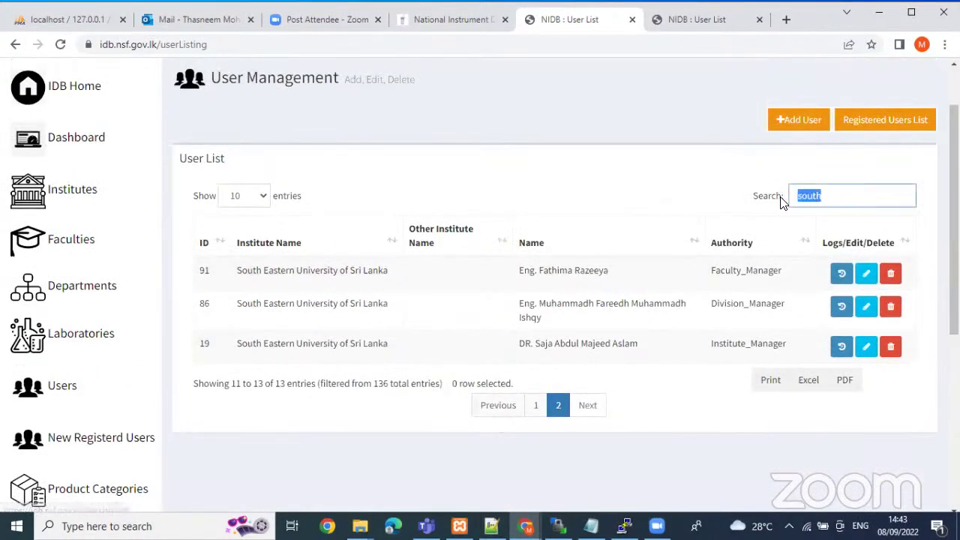
{"action": "type", "text": "uva"}
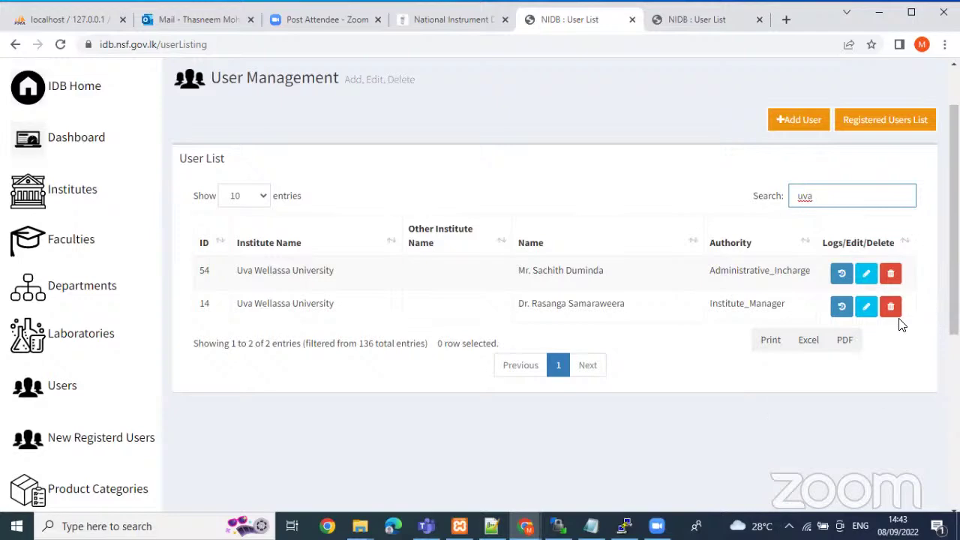
{"action": "right_click", "coordinate": [866, 308]}
{"action": "left_click", "coordinate": [882, 321]}
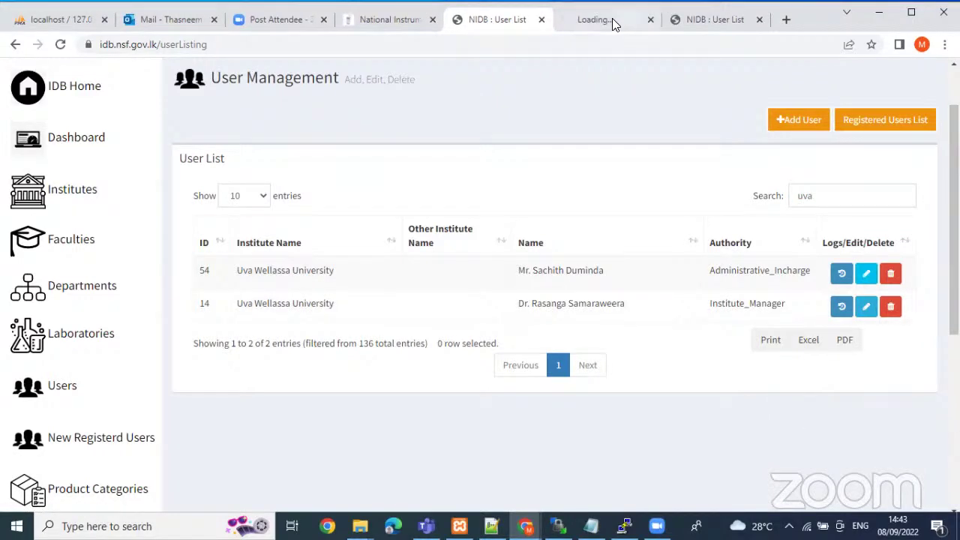
{"action": "left_click", "coordinate": [614, 20]}
Examine the institute manager's edit form, checking the available faculty options and the institute, department, laboratory and authority fields
{"action": "scroll", "coordinate": [422, 225], "scroll_direction": "down", "scroll_amount": 2}
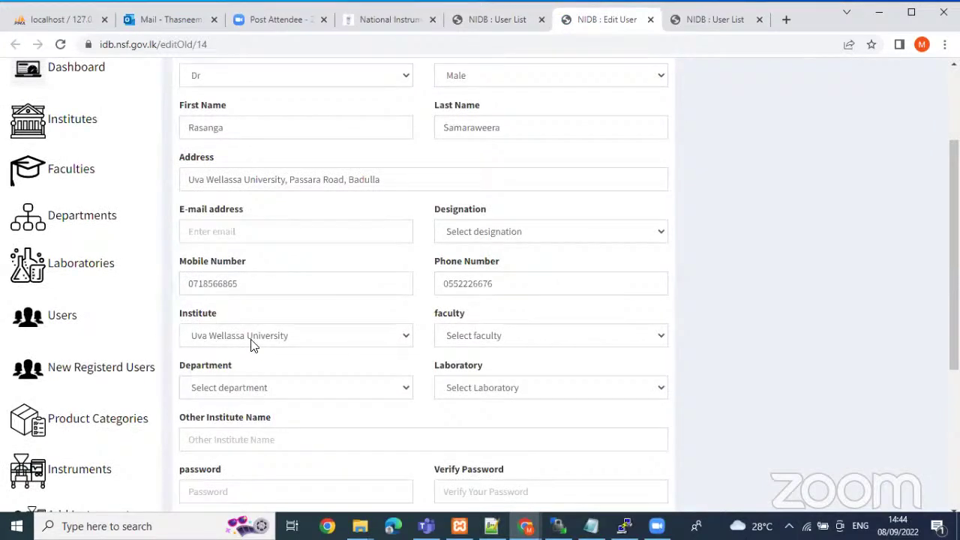
{"action": "left_click", "coordinate": [566, 337]}
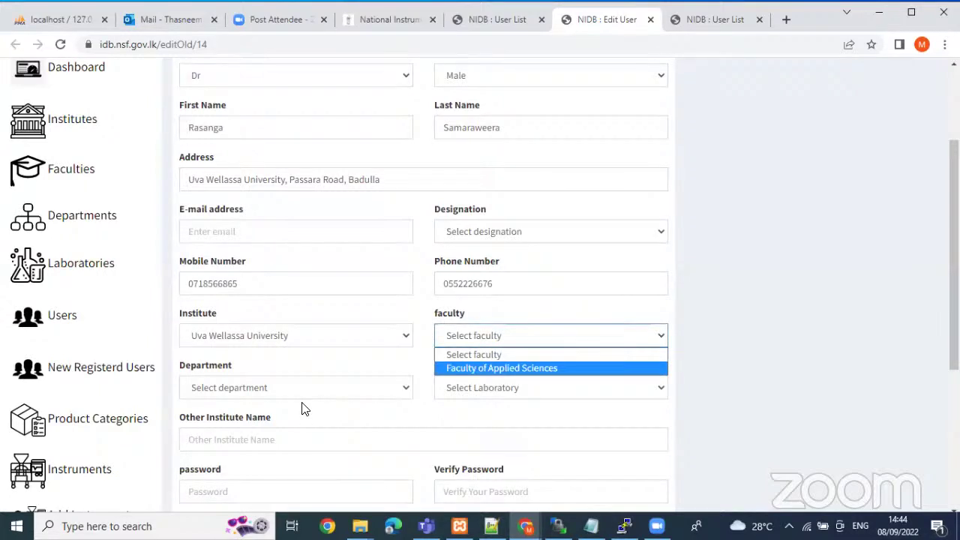
{"action": "left_click", "coordinate": [749, 345]}
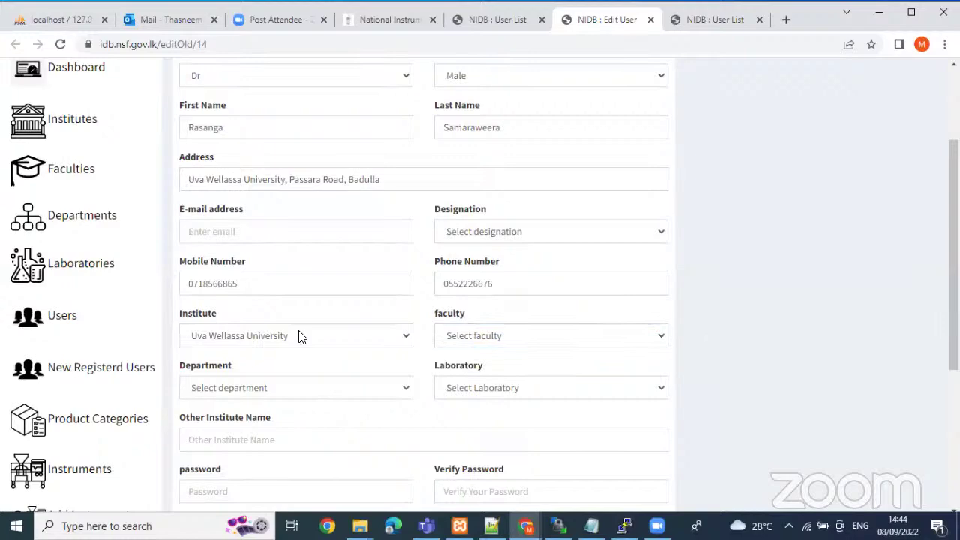
{"action": "scroll", "coordinate": [357, 321], "scroll_direction": "down", "scroll_amount": 2}
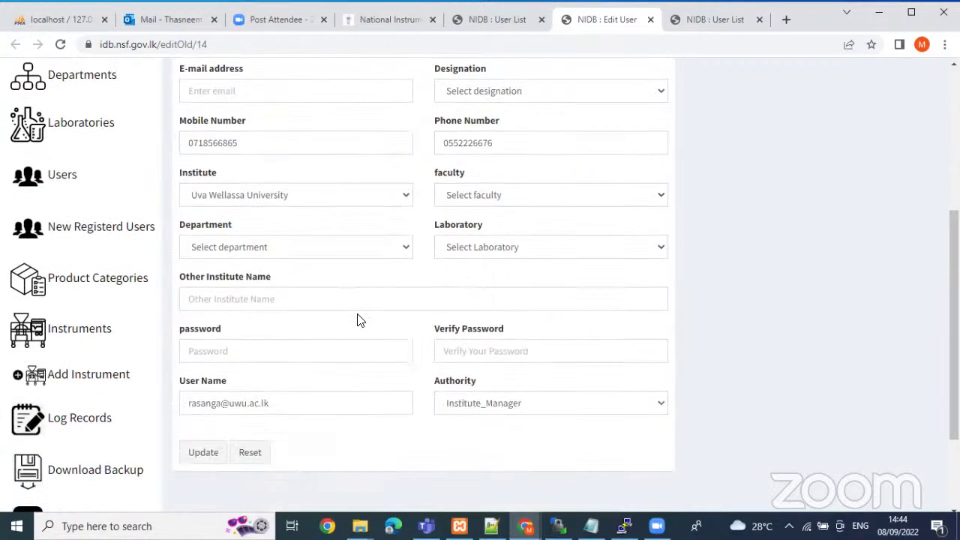
{"action": "left_click", "coordinate": [573, 196]}
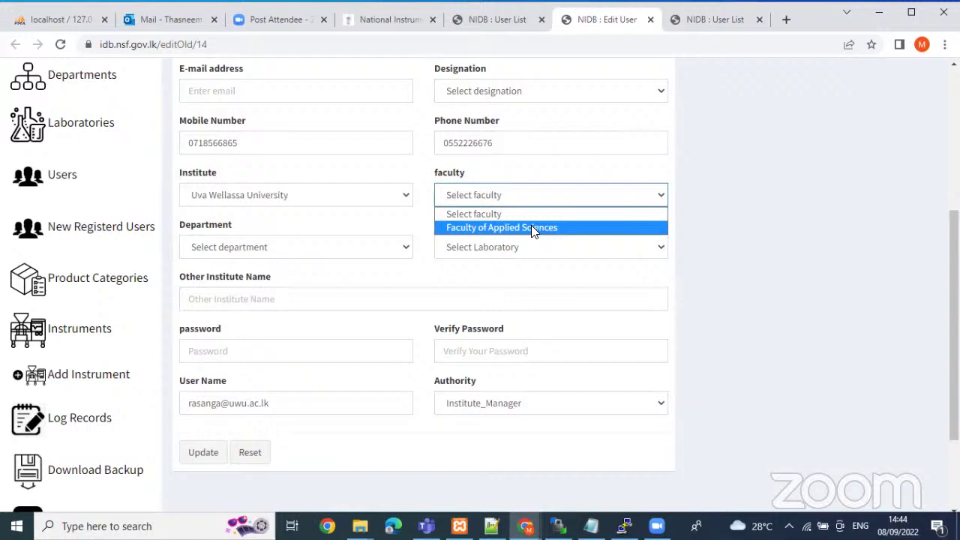
{"action": "left_click", "coordinate": [729, 258]}
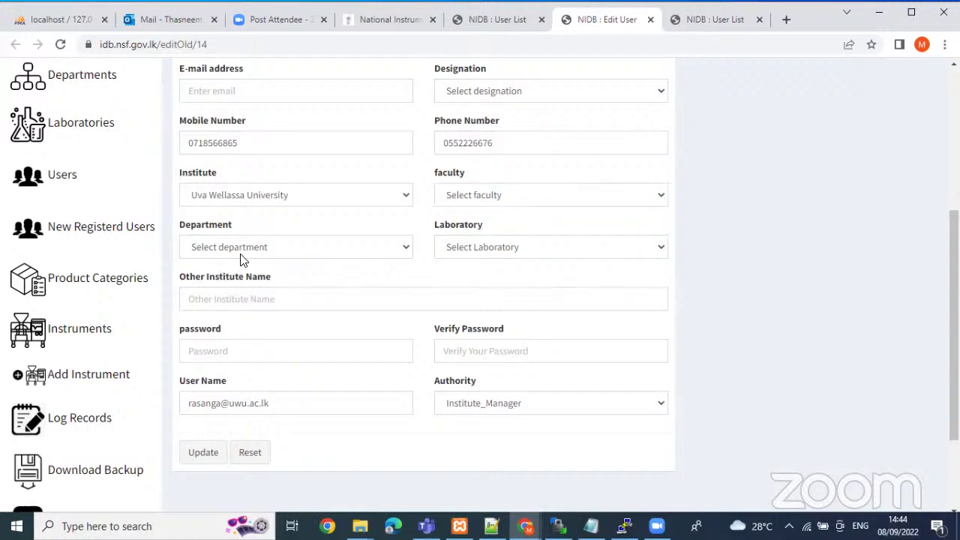
{"action": "scroll", "coordinate": [243, 255], "scroll_direction": "down", "scroll_amount": 2}
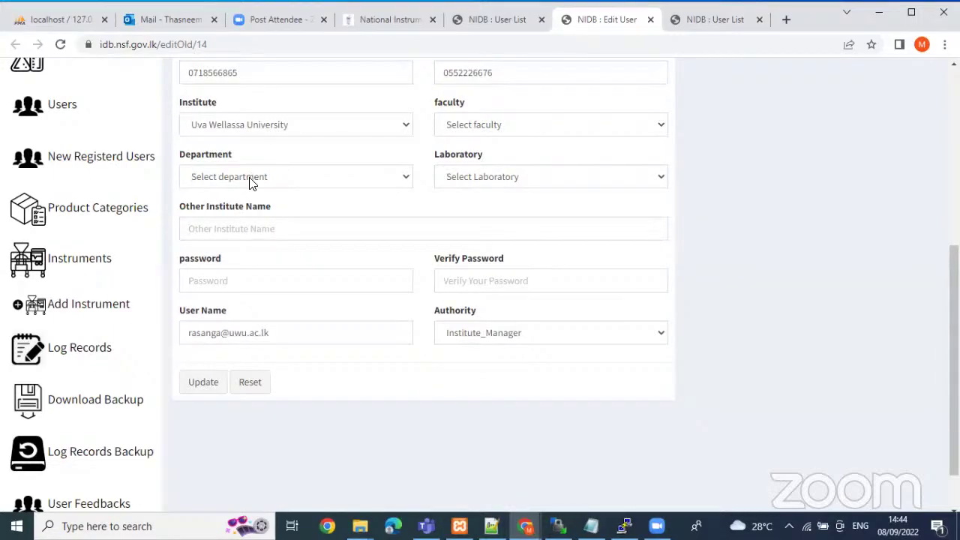
{"action": "scroll", "coordinate": [259, 186], "scroll_direction": "up", "scroll_amount": 5}
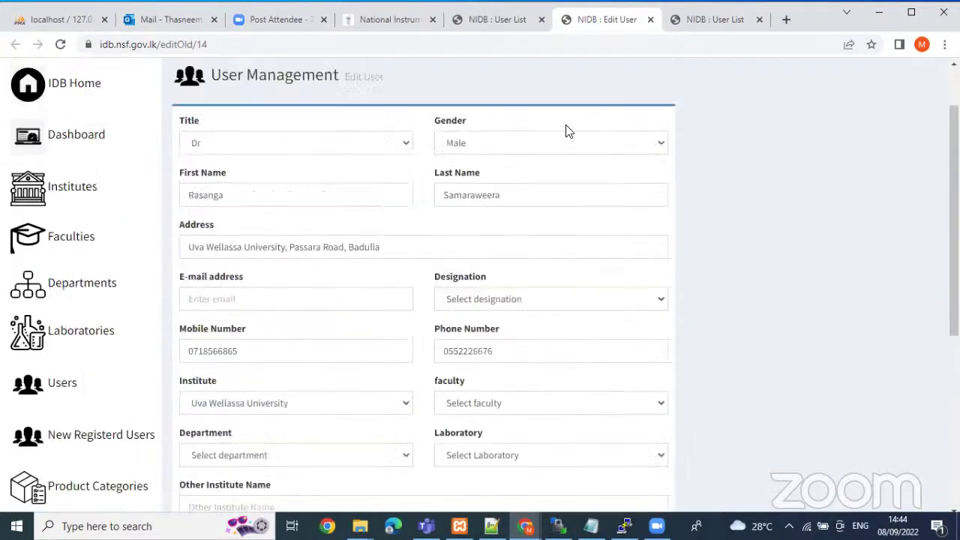
{"action": "scroll", "coordinate": [30, 405], "scroll_direction": "down", "scroll_amount": 1}
Return from the edit form to the user list, and check the laboratory list
{"action": "left_click", "coordinate": [60, 390]}
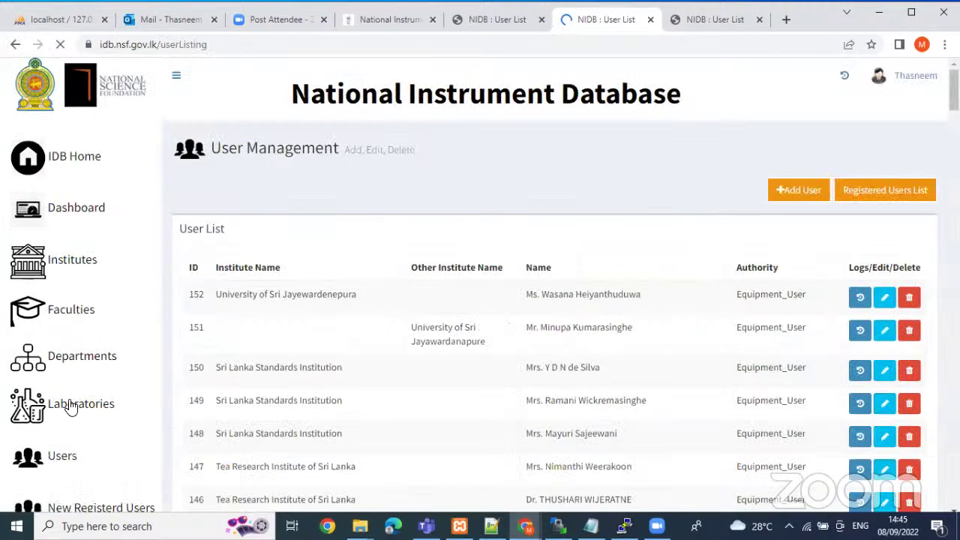
{"action": "scroll", "coordinate": [64, 403], "scroll_direction": "down", "scroll_amount": 3}
{"action": "scroll", "coordinate": [777, 187], "scroll_direction": "up", "scroll_amount": 3}
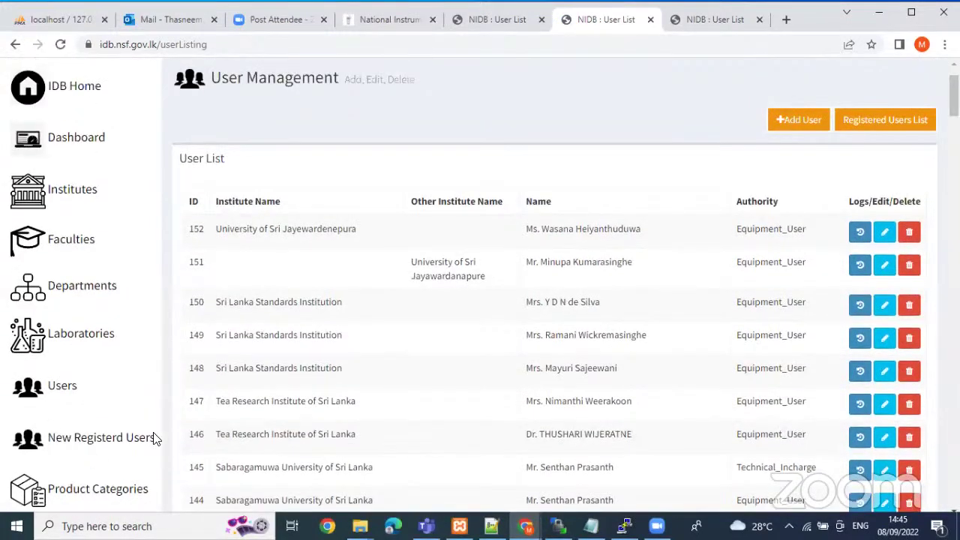
{"action": "left_click", "coordinate": [75, 333]}
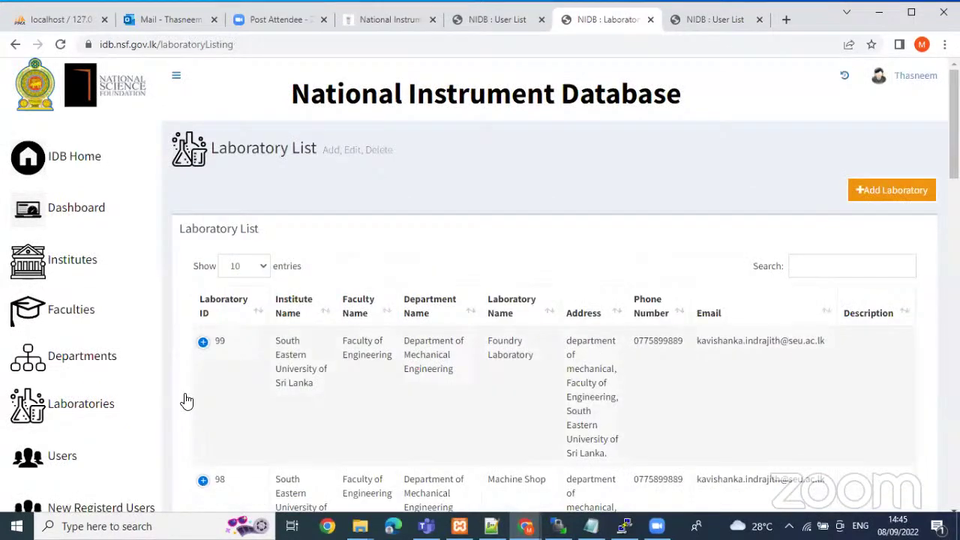
{"action": "scroll", "coordinate": [59, 315], "scroll_direction": "down", "scroll_amount": 2}
Reopen the user list, search it for "tea", and review the matching users' authorities
{"action": "left_click", "coordinate": [58, 315]}
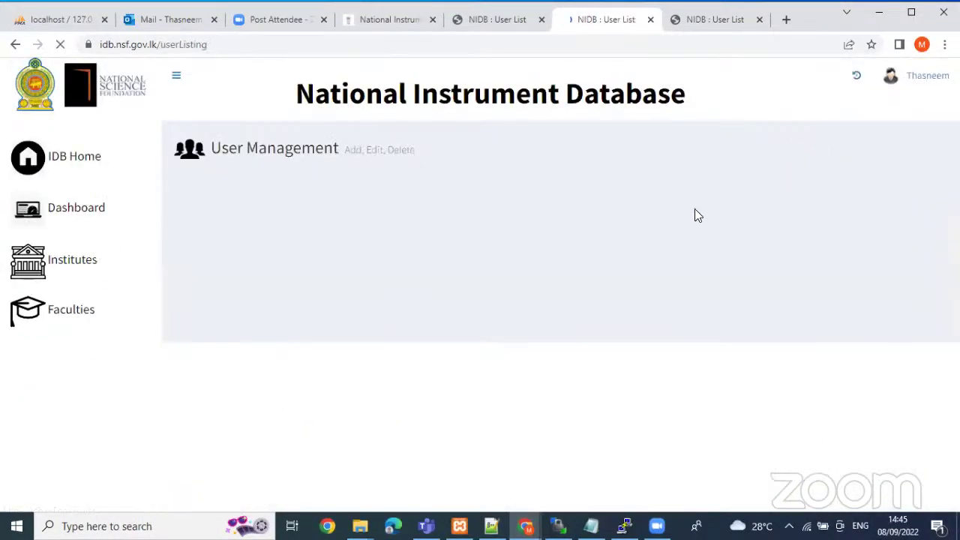
{"action": "left_click", "coordinate": [824, 272]}
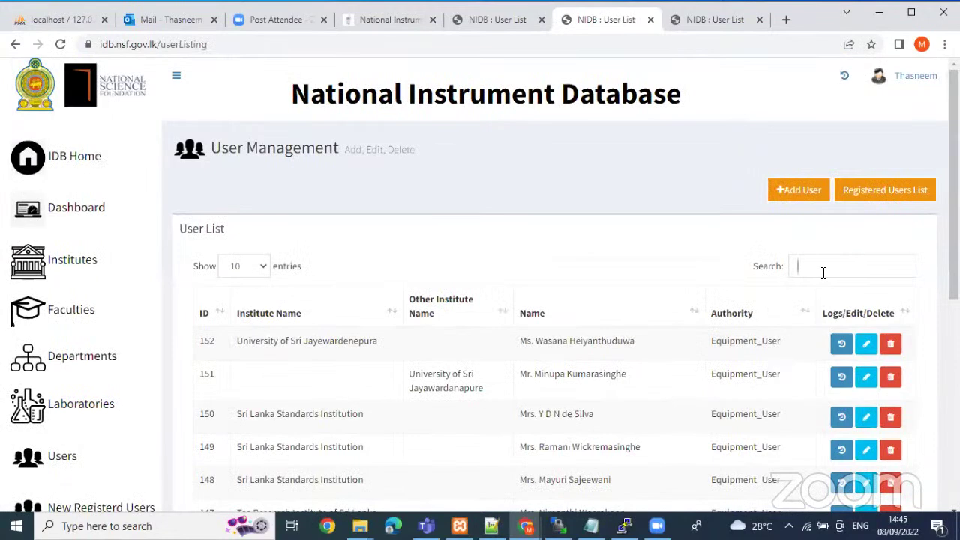
{"action": "type", "text": "tea"}
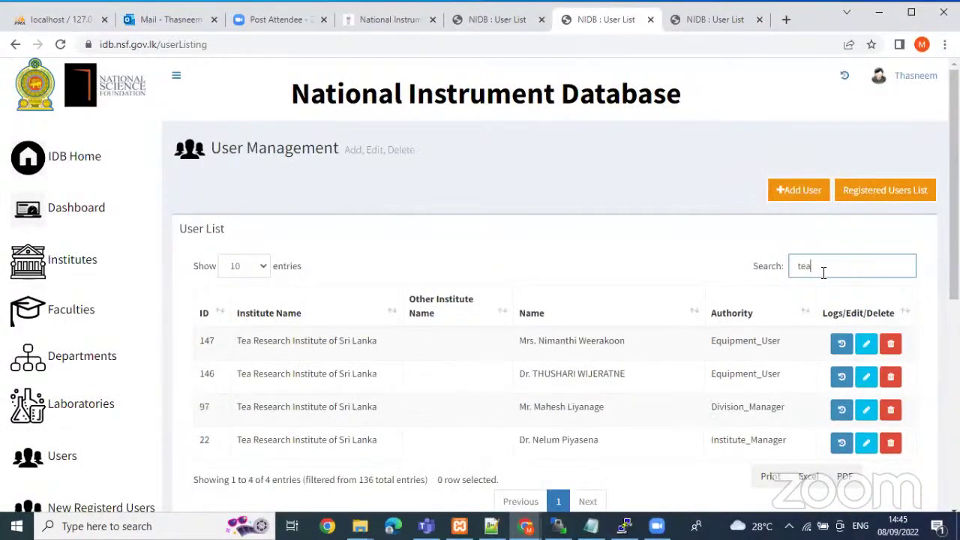
{"action": "scroll", "coordinate": [803, 293], "scroll_direction": "down", "scroll_amount": 2}
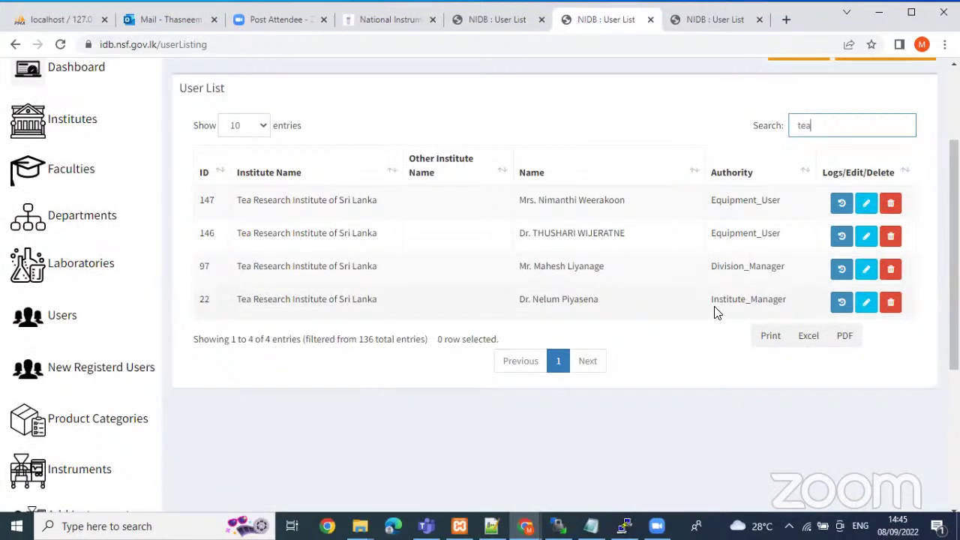
Open the Tea Research Institute Institute_Manager's edit form in a new tab and examine its institute, faculty, department and authority fields
{"action": "right_click", "coordinate": [867, 305]}
{"action": "left_click", "coordinate": [879, 318]}
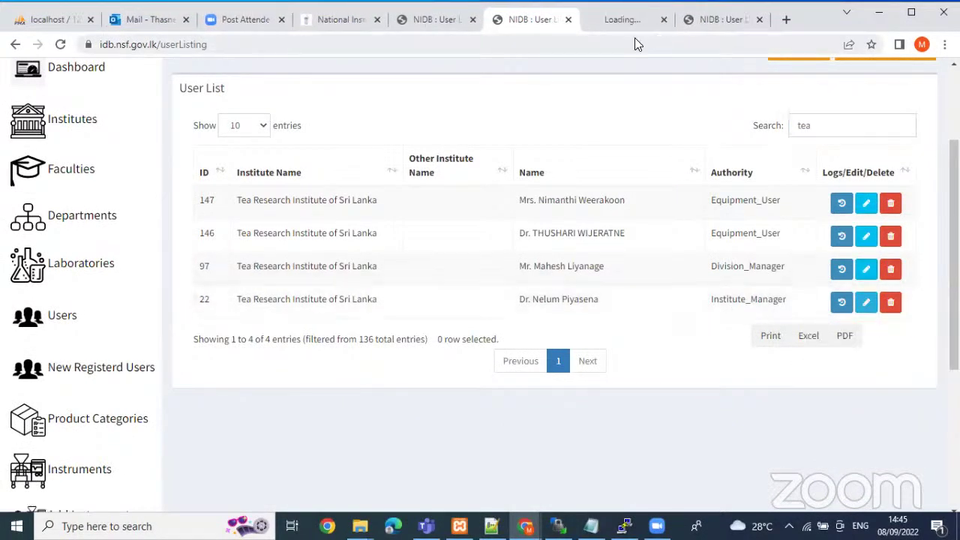
{"action": "left_click", "coordinate": [626, 23]}
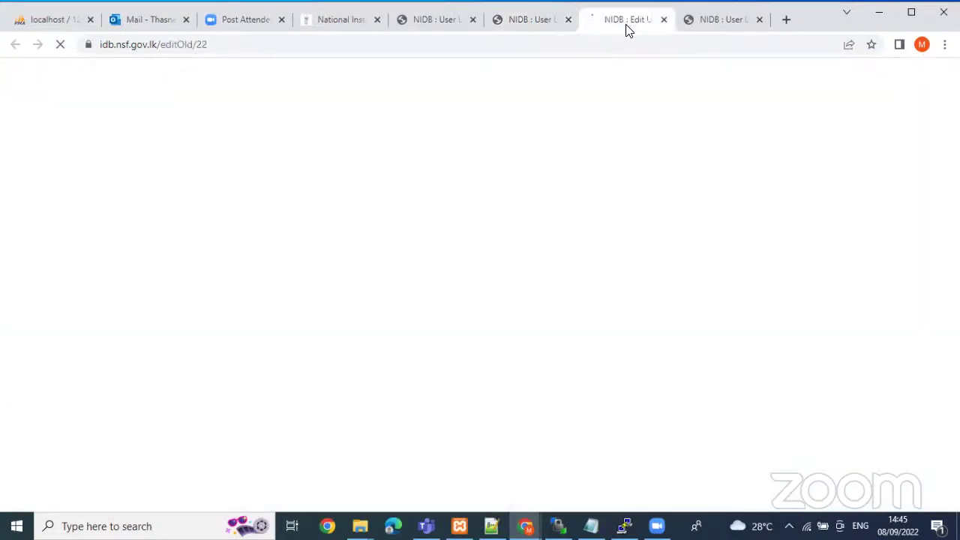
{"action": "scroll", "coordinate": [359, 344], "scroll_direction": "down", "scroll_amount": 1}
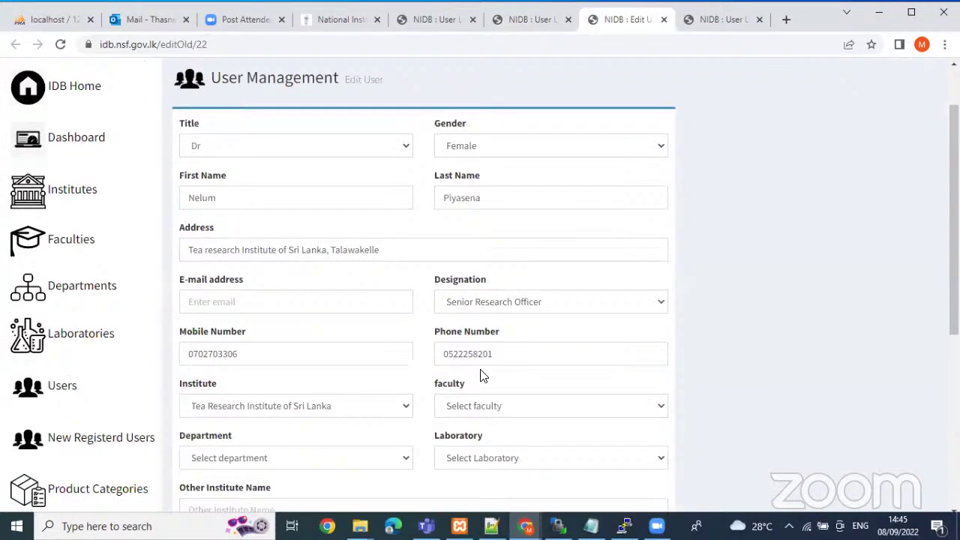
{"action": "scroll", "coordinate": [487, 379], "scroll_direction": "down", "scroll_amount": 1}
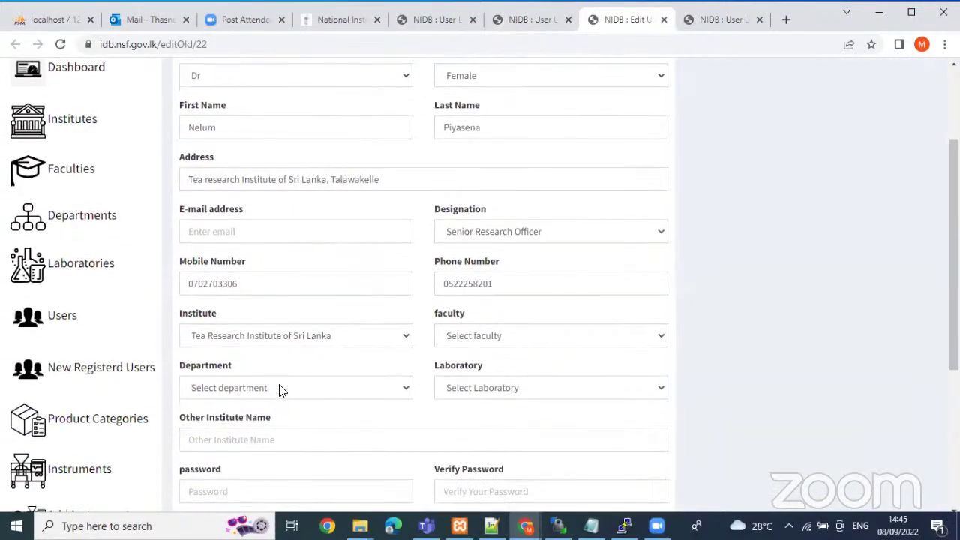
{"action": "scroll", "coordinate": [312, 393], "scroll_direction": "down", "scroll_amount": 1}
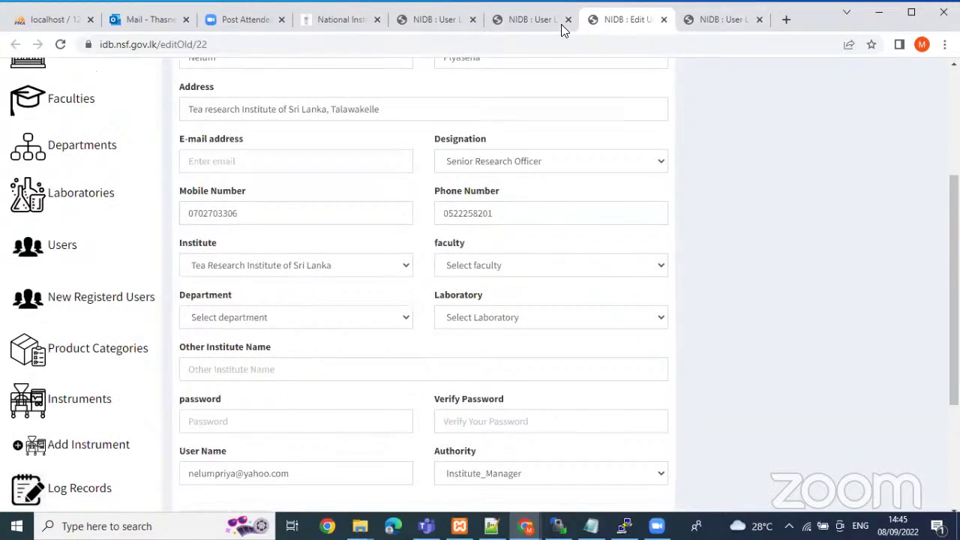
Close the Institute_Manager's edit form and open the Tea Research Institute Division_Manager's edit form in a new tab
{"action": "left_click", "coordinate": [664, 20]}
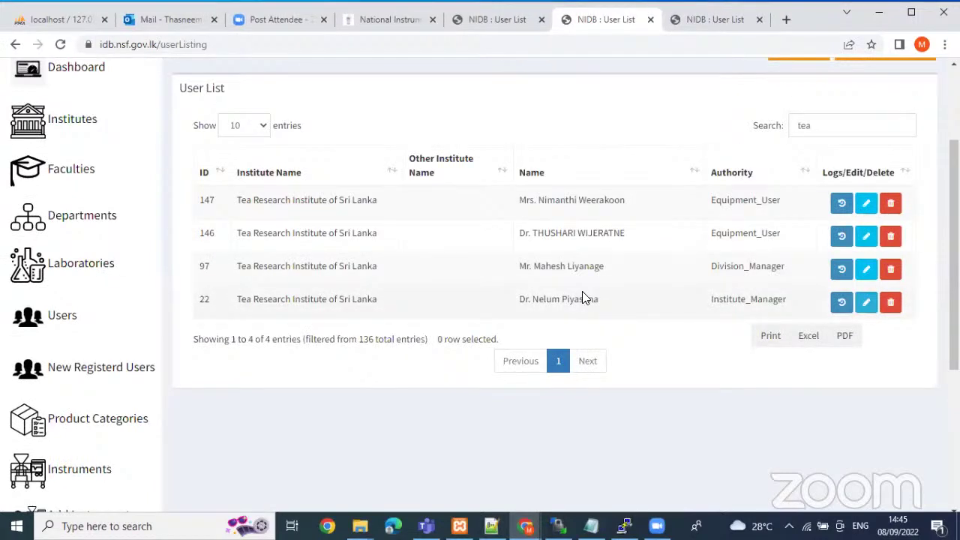
{"action": "right_click", "coordinate": [842, 268]}
{"action": "left_click", "coordinate": [870, 278]}
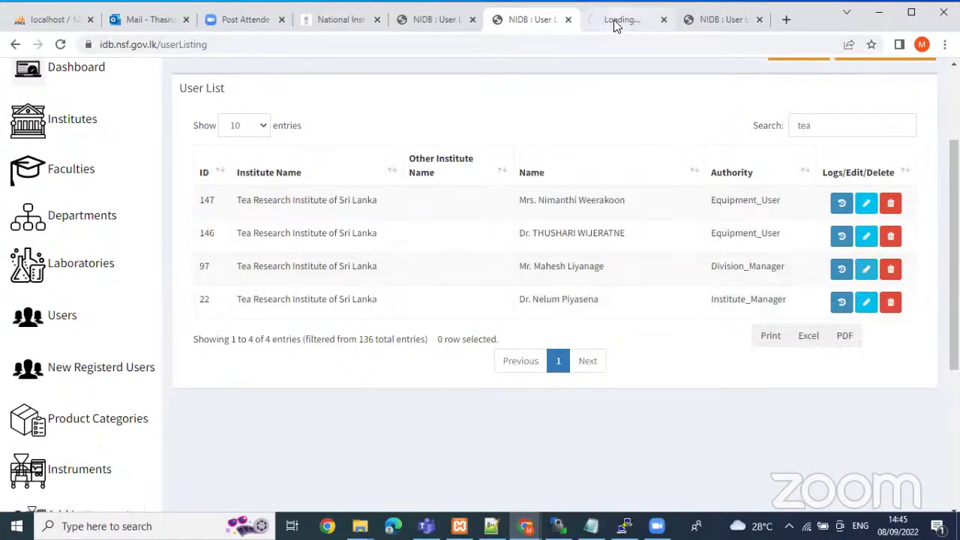
{"action": "left_click", "coordinate": [614, 23]}
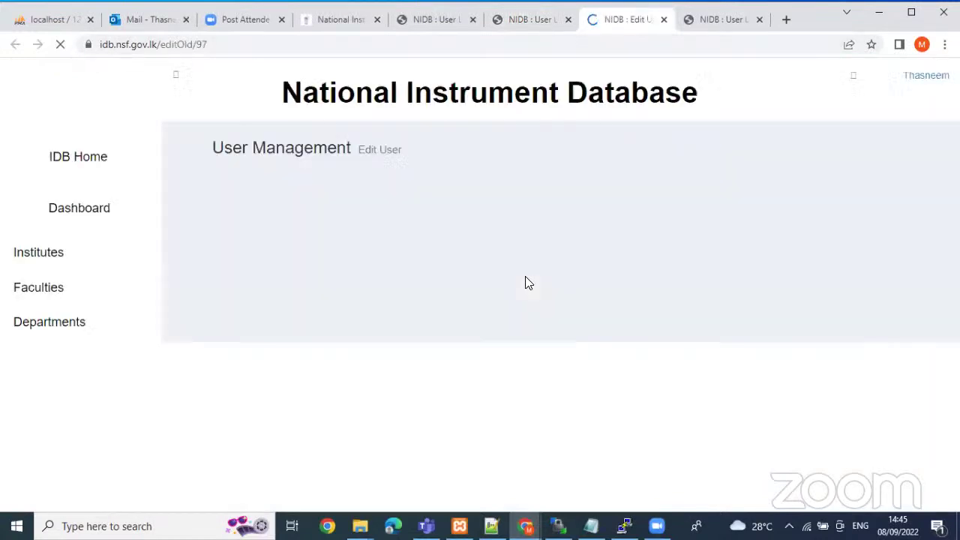
{"action": "scroll", "coordinate": [315, 347], "scroll_direction": "down", "scroll_amount": 2}
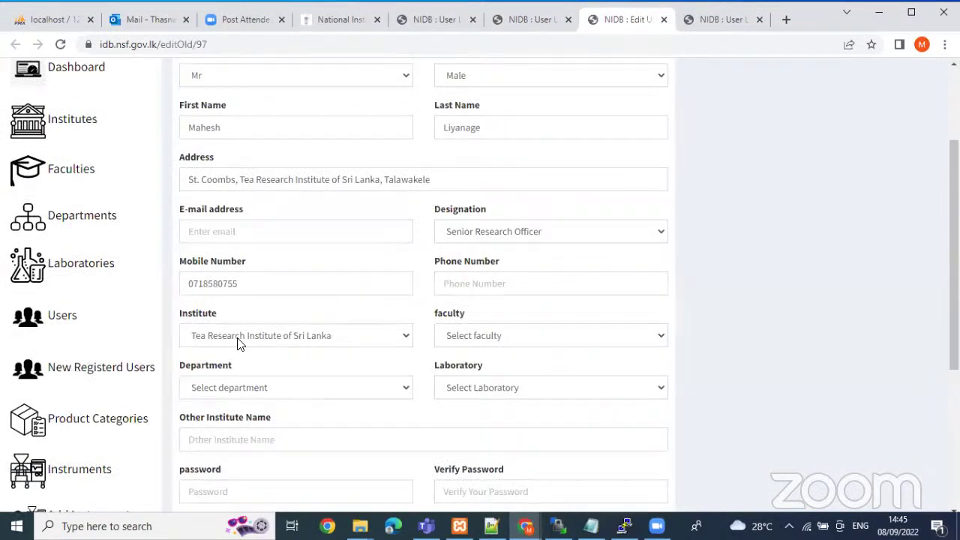
Examine the Division_Manager's available institute, department and faculty options and the assigned authority
{"action": "left_click", "coordinate": [395, 339]}
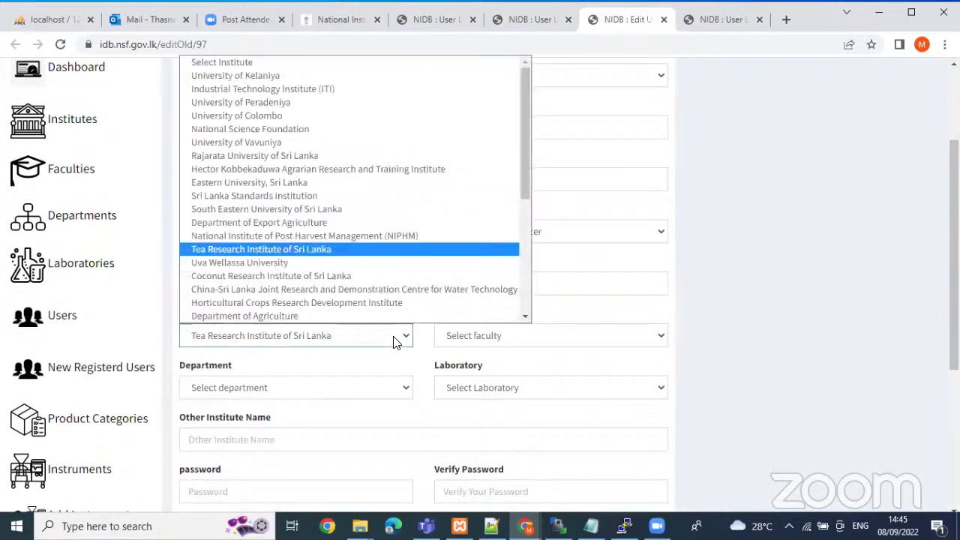
{"action": "left_click", "coordinate": [327, 342]}
{"action": "left_click", "coordinate": [298, 389]}
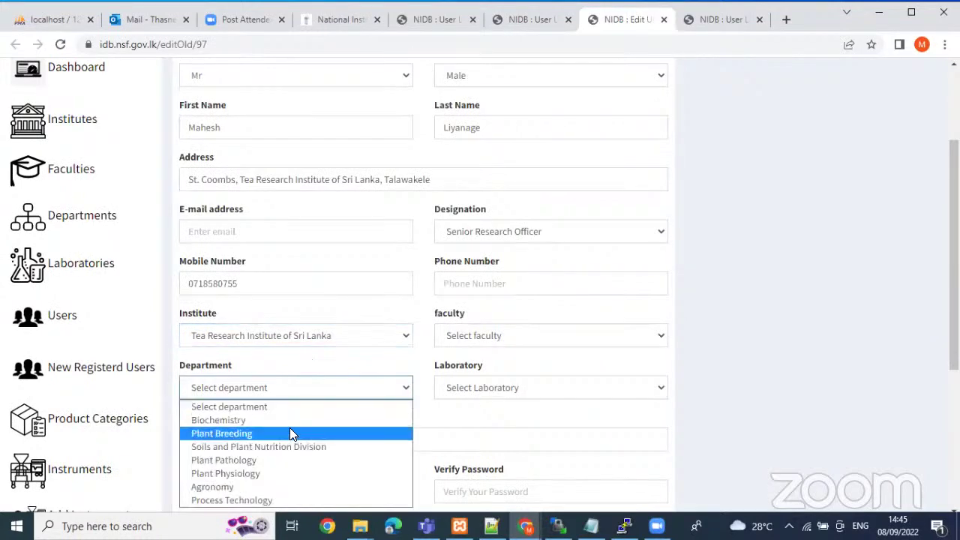
{"action": "left_click", "coordinate": [525, 337]}
{"action": "scroll", "coordinate": [248, 354], "scroll_direction": "down", "scroll_amount": 1}
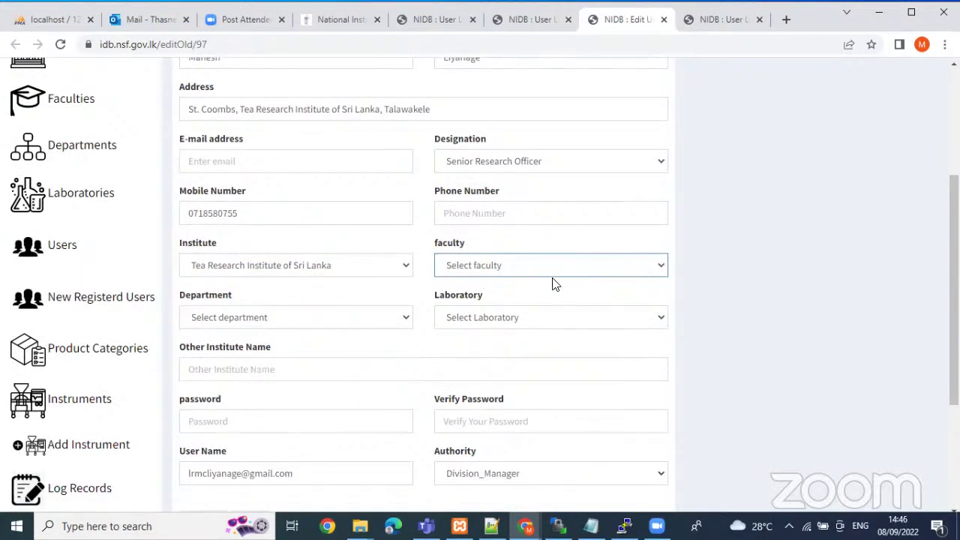
Try the Biochemistry department to check its laboratory options, and return the department to unselected
{"action": "left_click", "coordinate": [400, 318]}
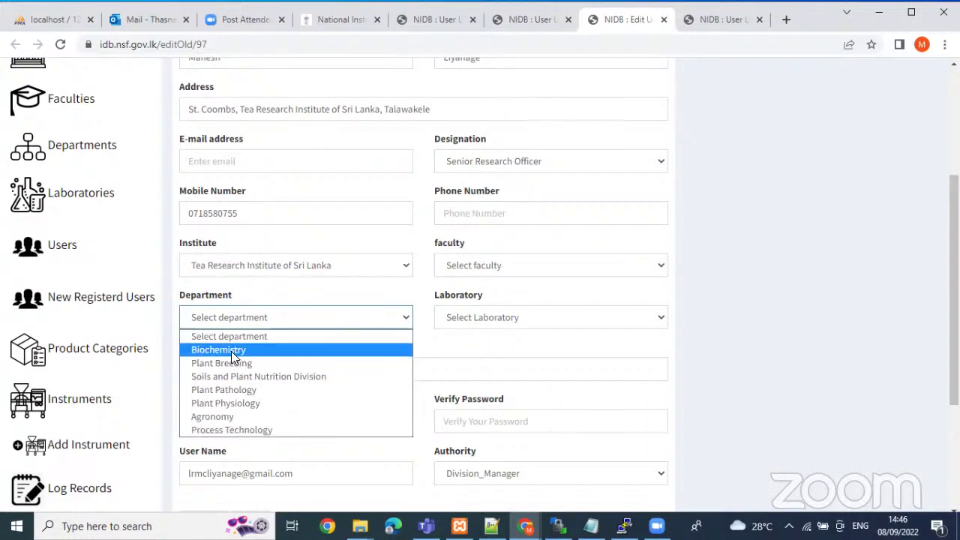
{"action": "left_click", "coordinate": [481, 315]}
{"action": "left_click", "coordinate": [484, 316]}
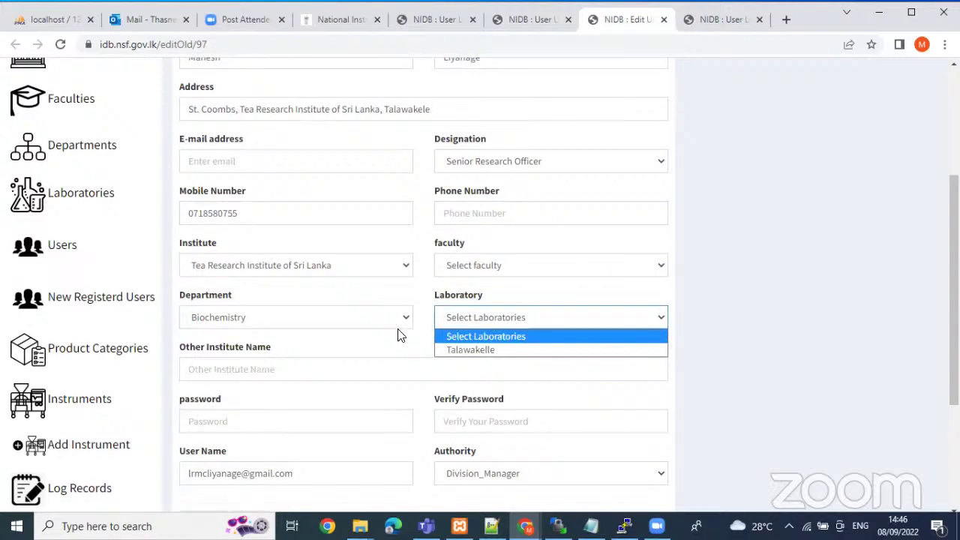
{"action": "left_click", "coordinate": [466, 321]}
{"action": "left_click", "coordinate": [307, 323]}
{"action": "left_click", "coordinate": [255, 336]}
Submit the Division_Manager's edit form and look over the user list
{"action": "scroll", "coordinate": [259, 339], "scroll_direction": "down", "scroll_amount": 3}
{"action": "left_click", "coordinate": [203, 321]}
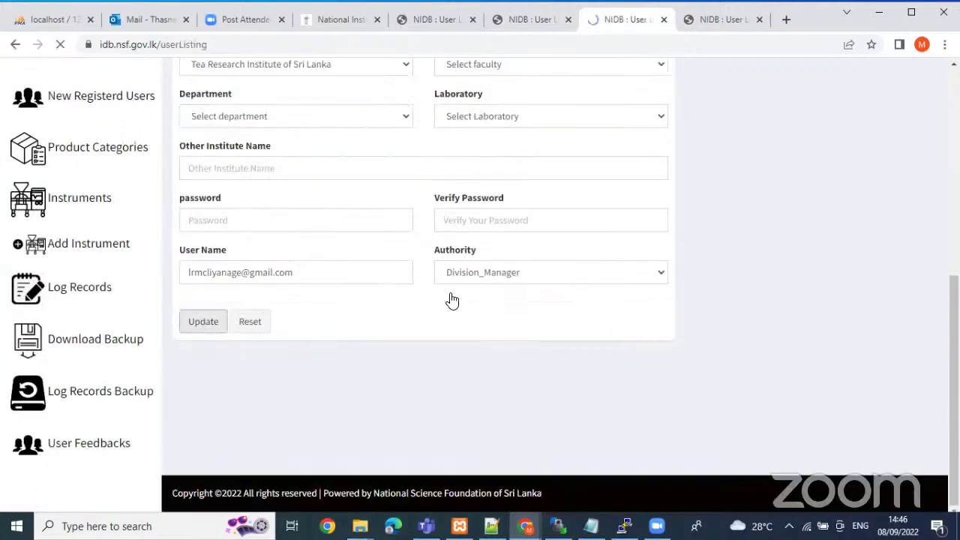
{"action": "scroll", "coordinate": [763, 368], "scroll_direction": "down", "scroll_amount": 3}
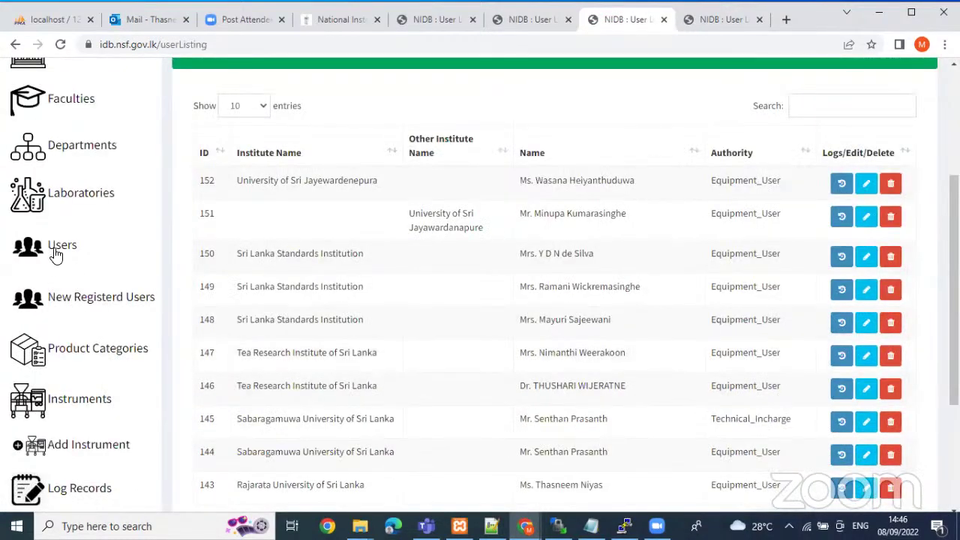
{"action": "scroll", "coordinate": [55, 255], "scroll_direction": "up", "scroll_amount": 3}
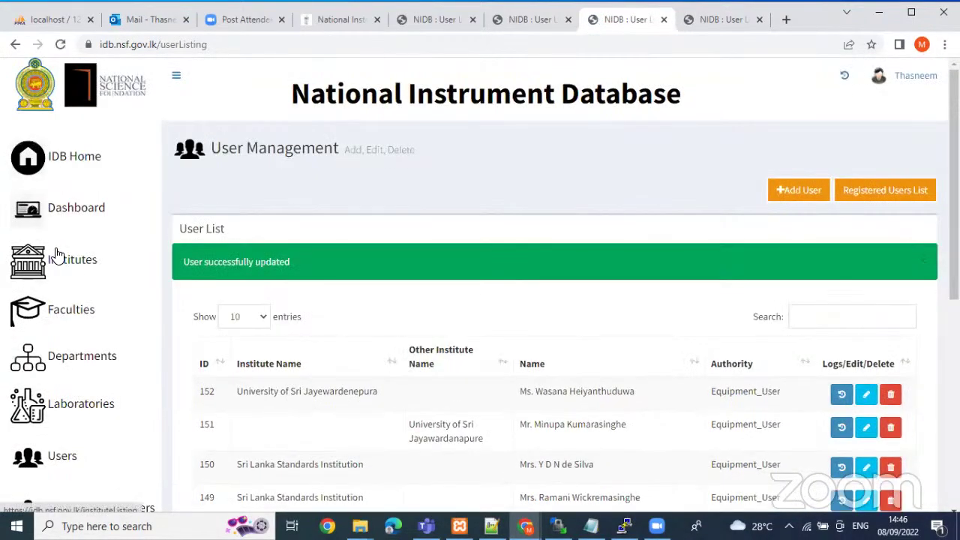
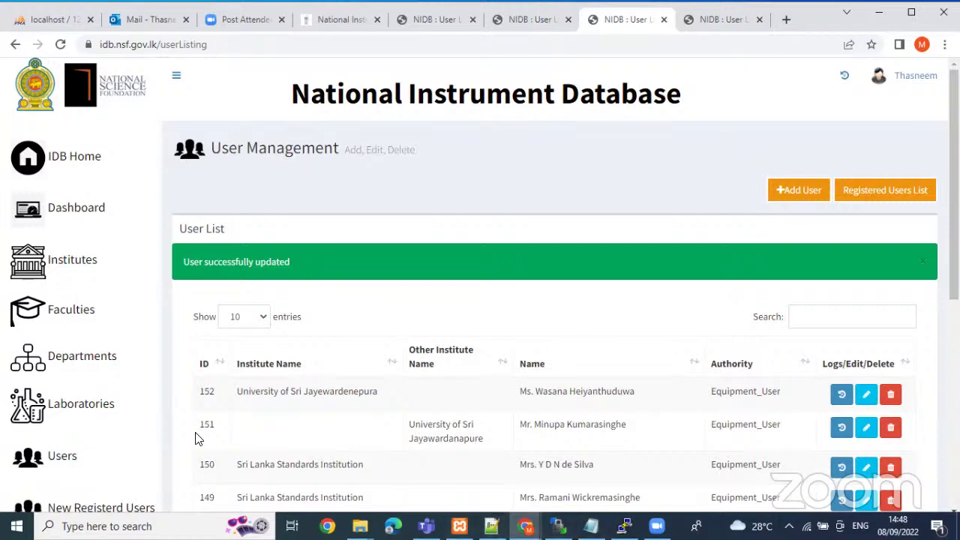
{"action": "scroll", "coordinate": [60, 308], "scroll_direction": "down", "scroll_amount": 2}
{"action": "scroll", "coordinate": [84, 291], "scroll_direction": "down", "scroll_amount": 2}
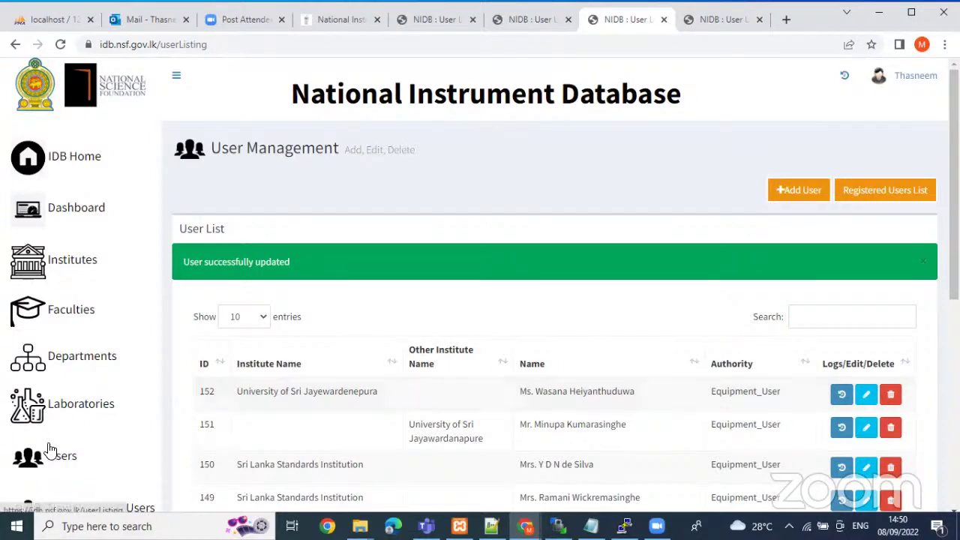
Reload the user list, search it for "sabara" to review the matching users' authorities, and clear the search
{"action": "left_click", "coordinate": [90, 456]}
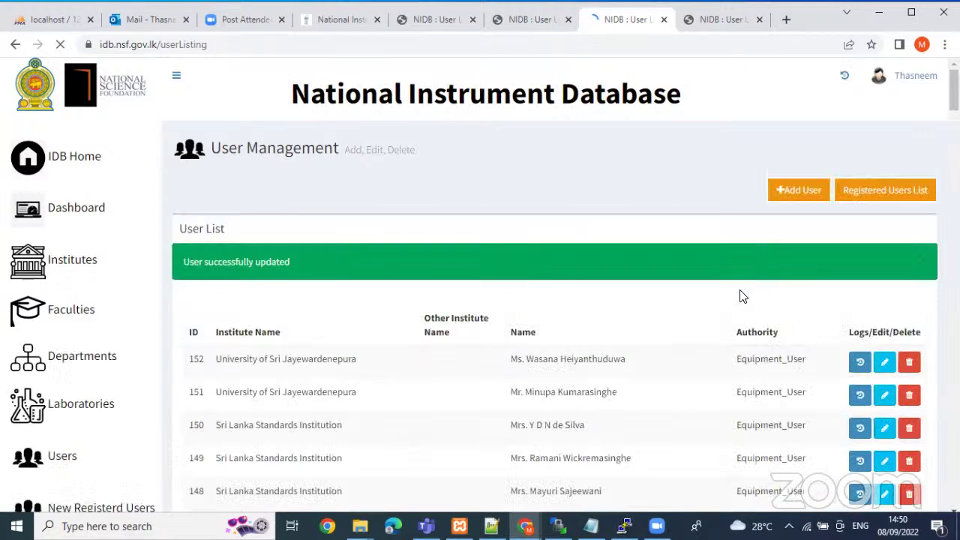
{"action": "scroll", "coordinate": [739, 296], "scroll_direction": "down", "scroll_amount": 2}
{"action": "left_click", "coordinate": [810, 180]}
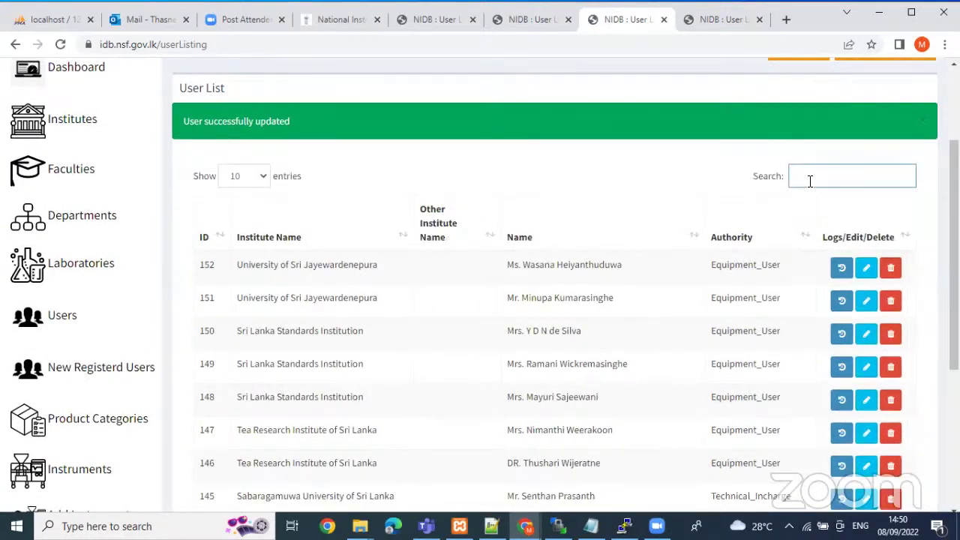
{"action": "type", "text": "sabara"}
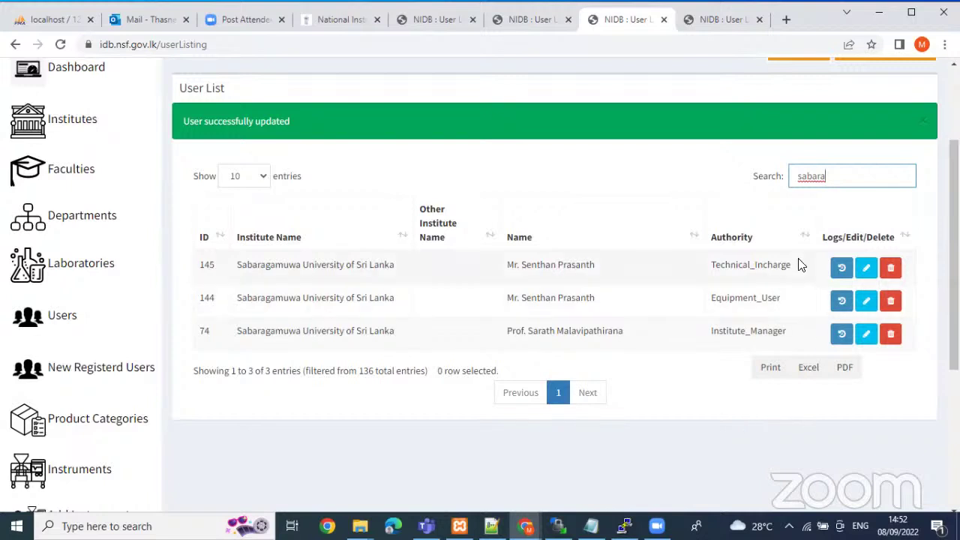
{"action": "left_click_drag", "start_coordinate": [833, 179], "coordinate": [787, 184]}
{"action": "key", "text": "BackSpace"}
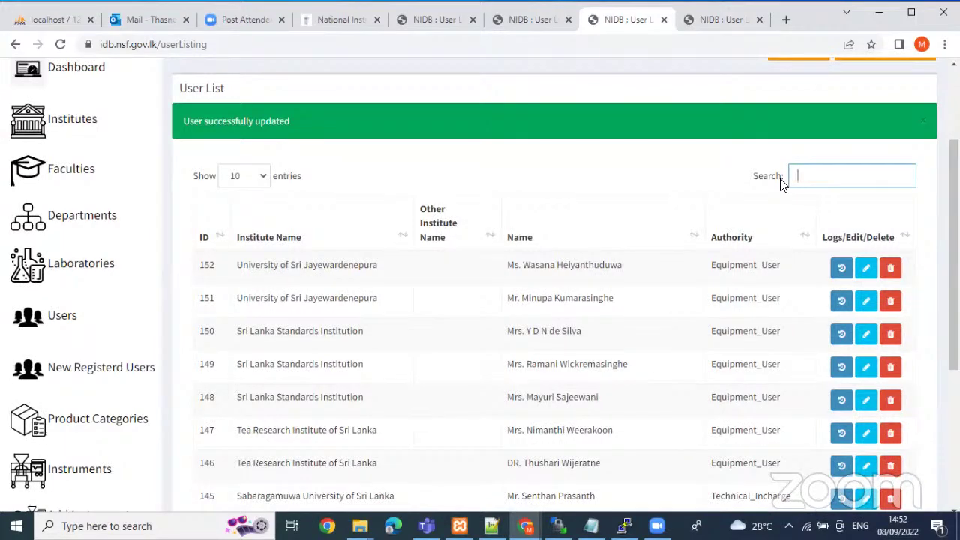
Refresh the user list, open The Open University of Sri Lanka user's edit form, and set the authority to Institute_Manager
{"action": "left_click", "coordinate": [55, 322]}
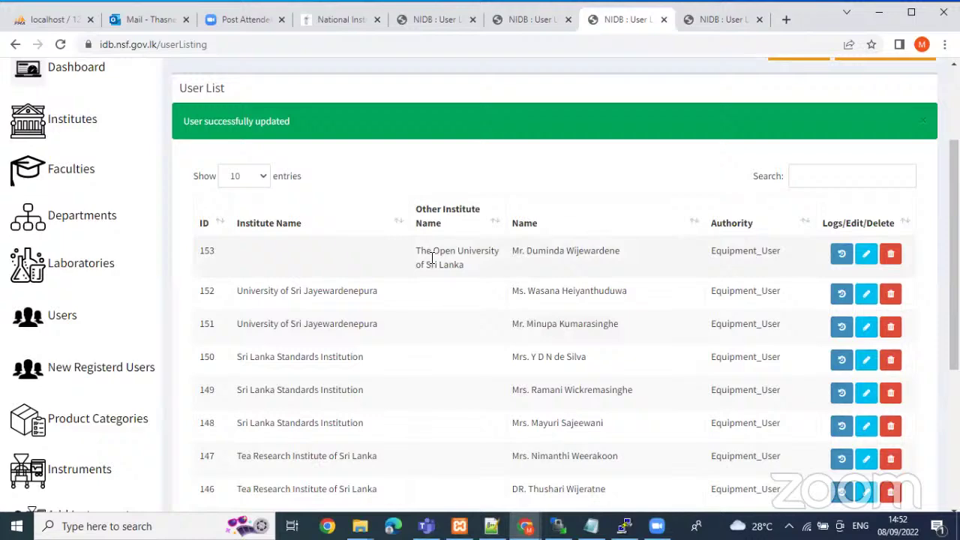
{"action": "left_click", "coordinate": [866, 262]}
{"action": "scroll", "coordinate": [422, 322], "scroll_direction": "down", "scroll_amount": 5}
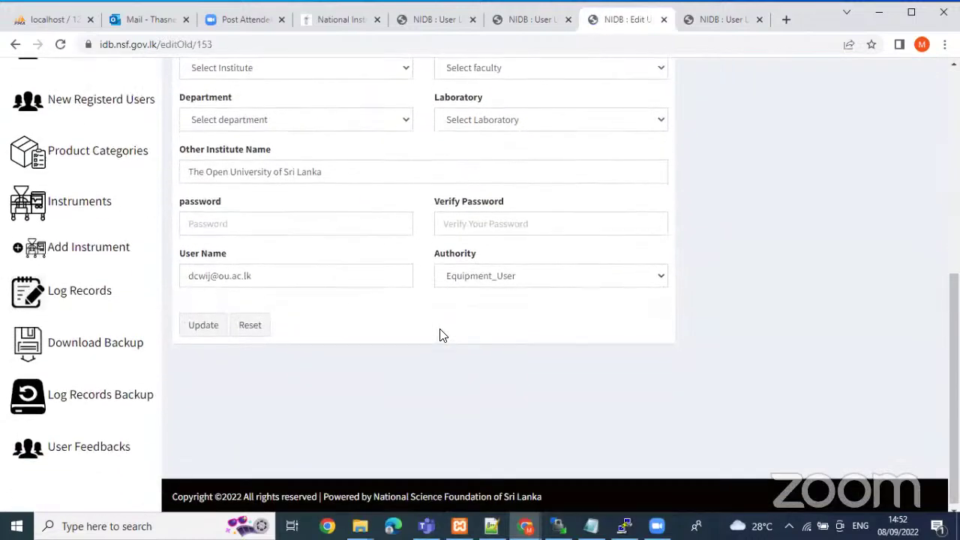
{"action": "left_click", "coordinate": [519, 275]}
{"action": "left_click", "coordinate": [497, 334]}
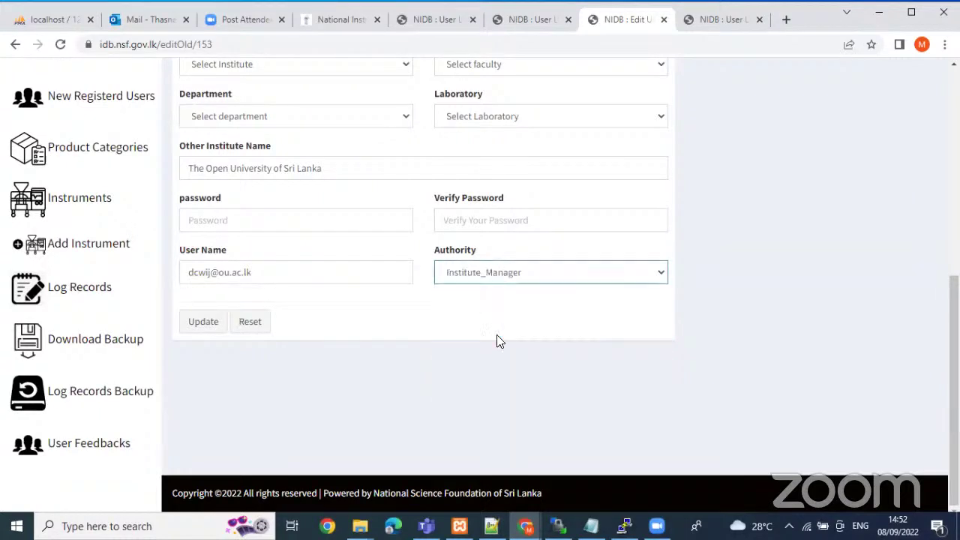
Review the Open University user's details, submit the update, and check the user's row in the list
{"action": "scroll", "coordinate": [255, 293], "scroll_direction": "up", "scroll_amount": 5}
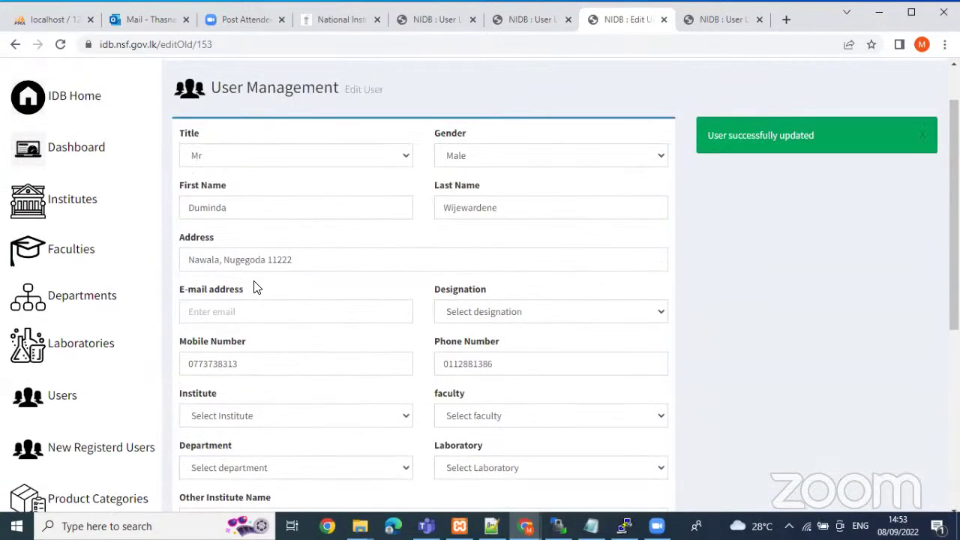
{"action": "scroll", "coordinate": [255, 288], "scroll_direction": "down", "scroll_amount": 5}
{"action": "left_click", "coordinate": [205, 322]}
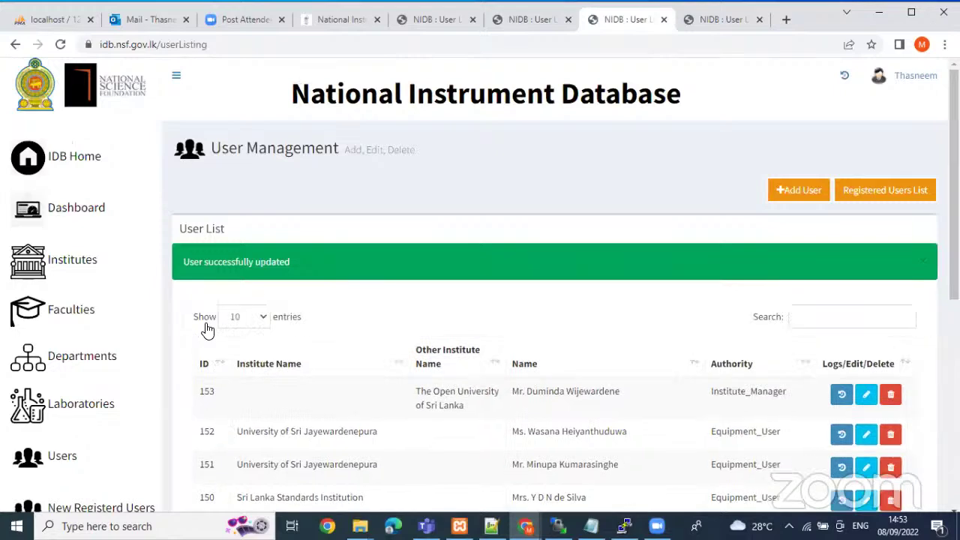
{"action": "scroll", "coordinate": [795, 387], "scroll_direction": "down", "scroll_amount": 1}
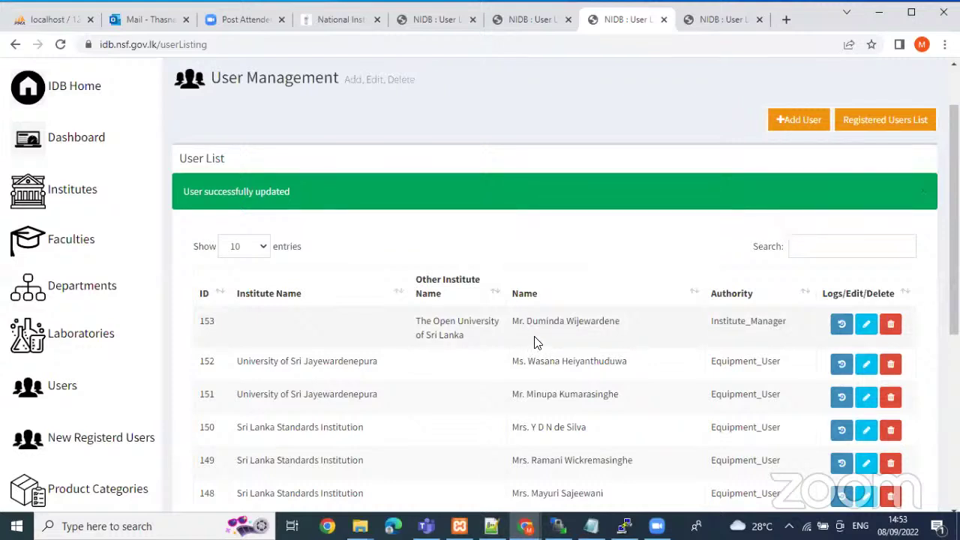
Open the Open University user's edit form in a new tab and switch to it
{"action": "right_click", "coordinate": [868, 330]}
{"action": "left_click", "coordinate": [876, 337]}
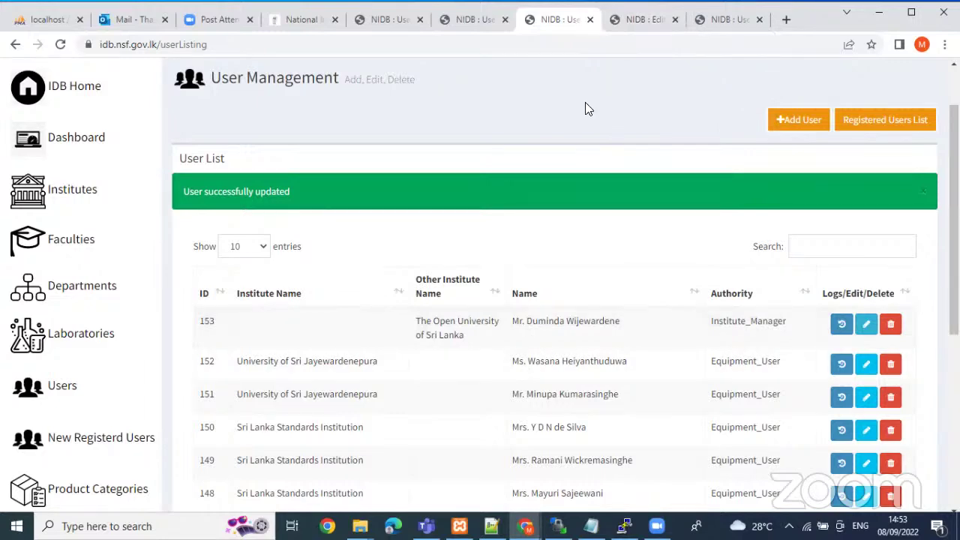
{"action": "left_click", "coordinate": [640, 27]}
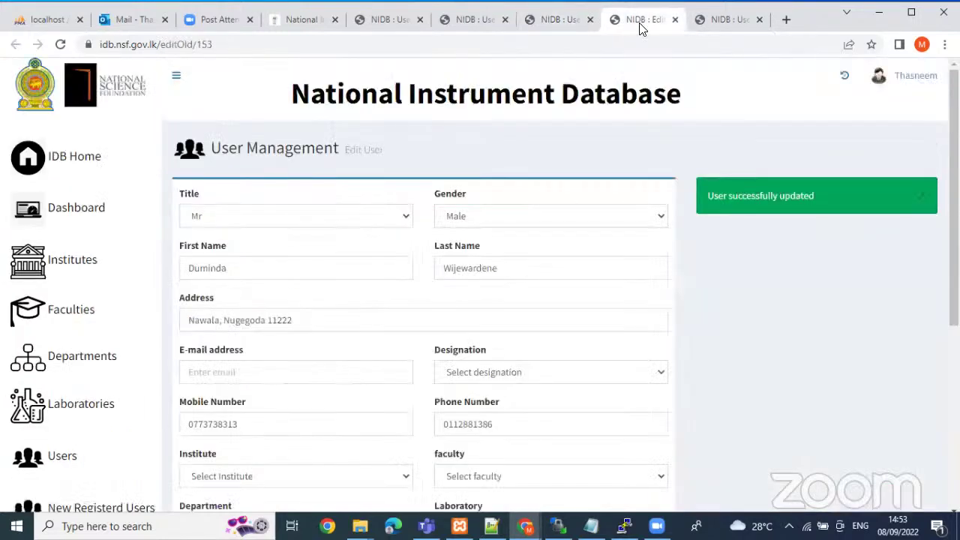
Copy the edit form's address, idb.nsf.gov.lk/editOld/153, and load it in another new tab
{"action": "left_click", "coordinate": [193, 46]}
{"action": "key", "text": "ctrl+c"}
{"action": "left_click", "coordinate": [786, 20]}
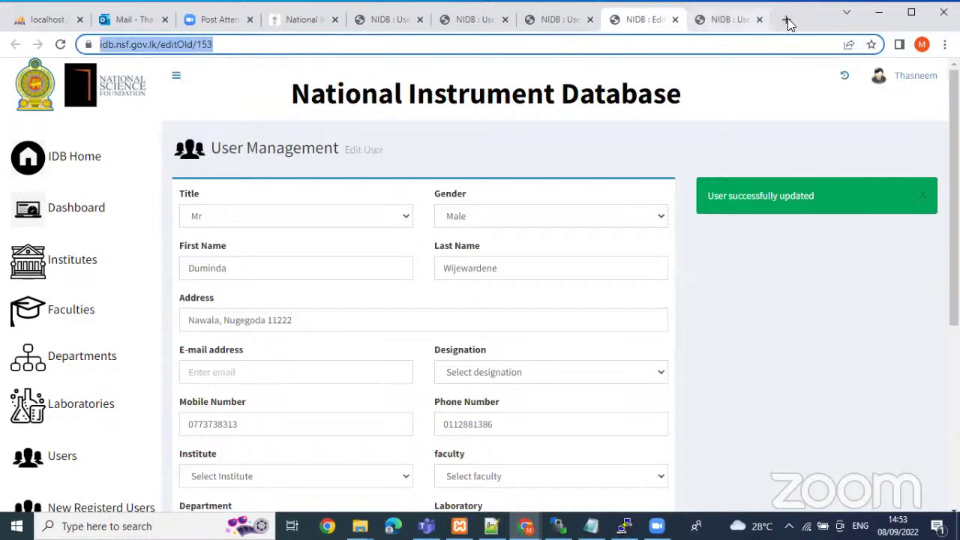
{"action": "key", "text": "ctrl+v"}
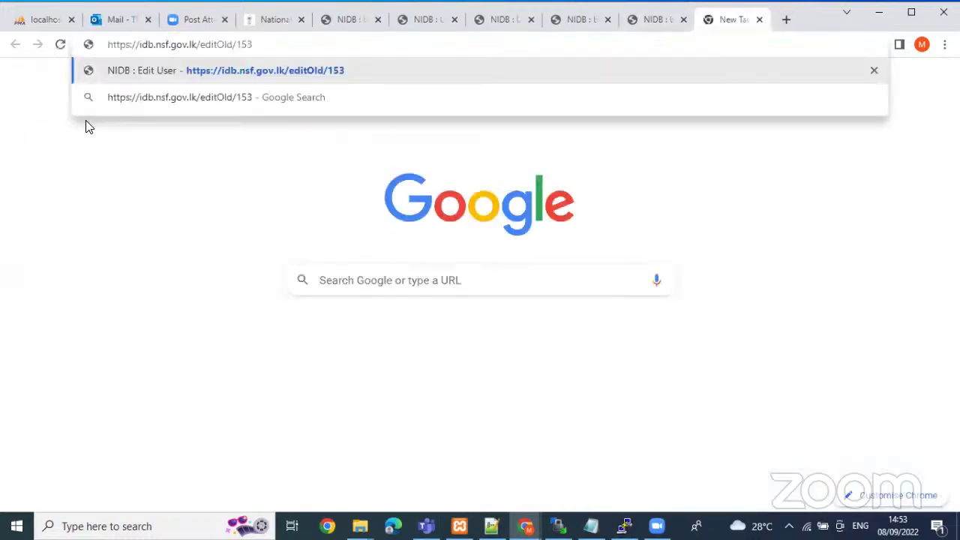
{"action": "key", "text": "Return"}
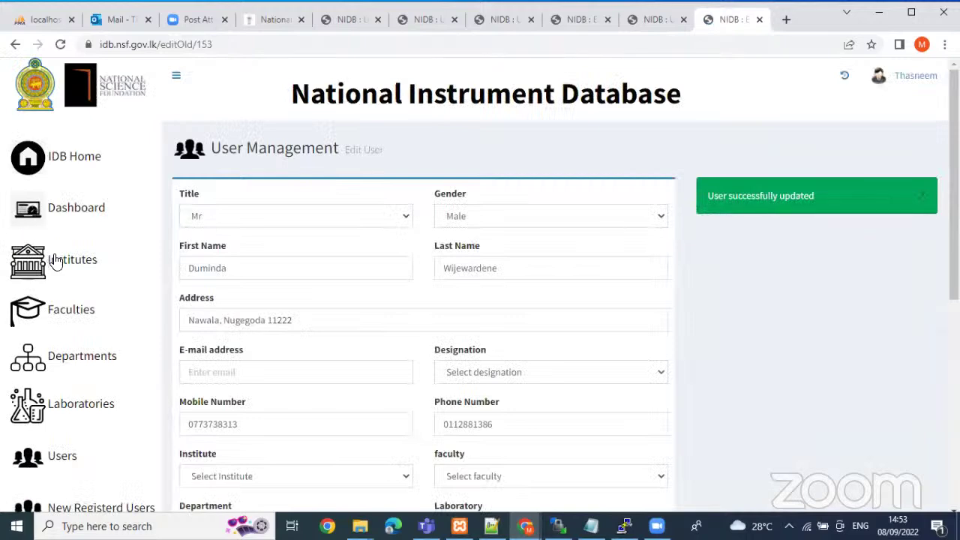
Open the institute list in the duplicated tab and compare it with the institutes shown in the older user list
{"action": "left_click", "coordinate": [88, 254]}
{"action": "key", "text": "ctrl+shift+Tab"}
{"action": "scroll", "coordinate": [433, 306], "scroll_direction": "down", "scroll_amount": 2}
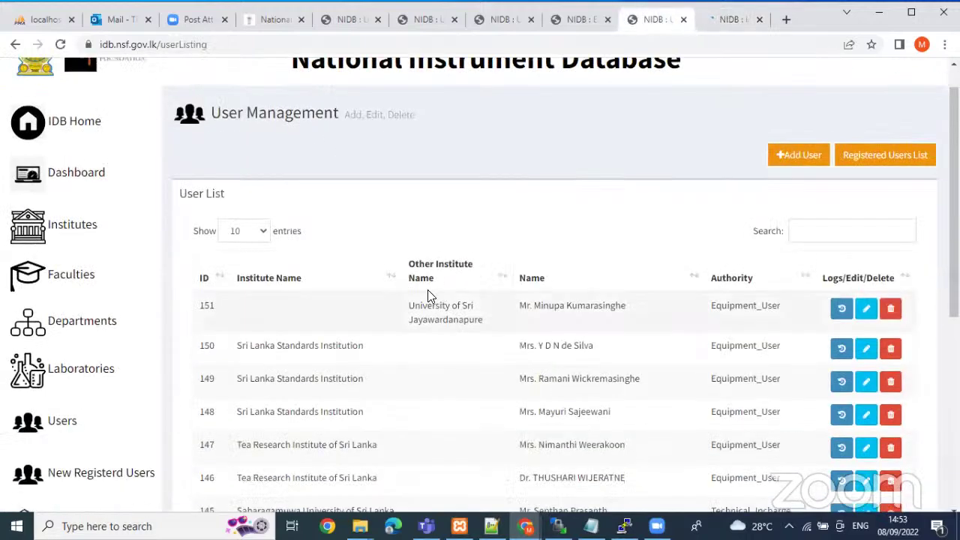
{"action": "left_click", "coordinate": [734, 26]}
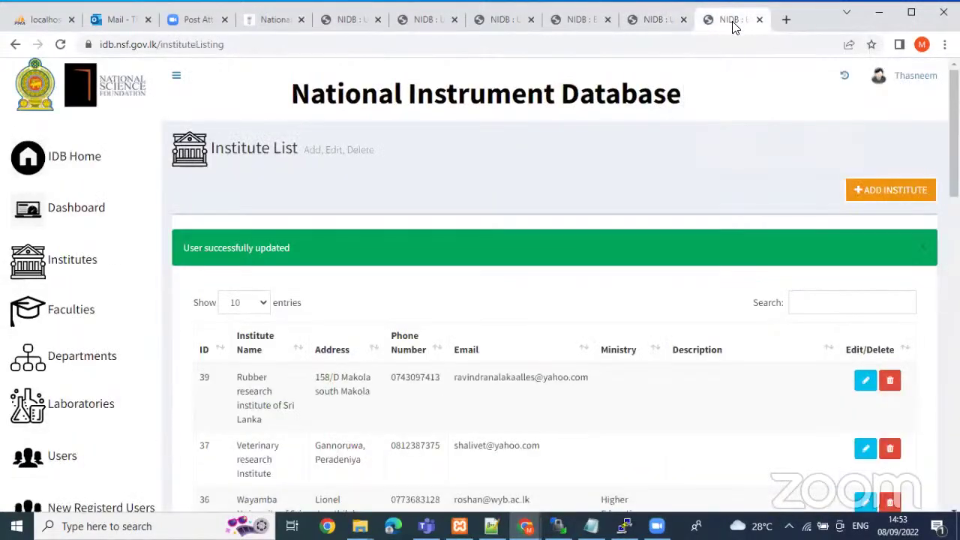
{"action": "left_click", "coordinate": [648, 25]}
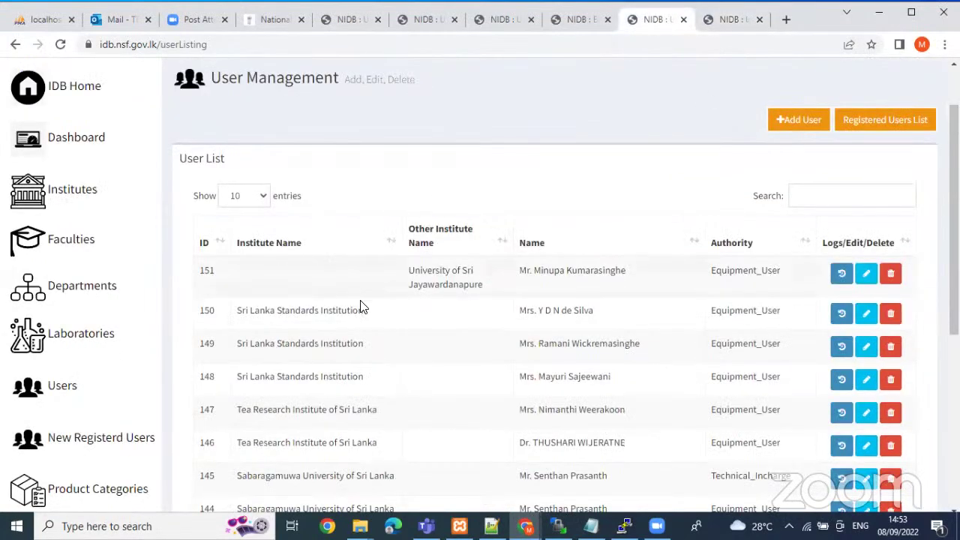
{"action": "scroll", "coordinate": [363, 306], "scroll_direction": "down", "scroll_amount": 3}
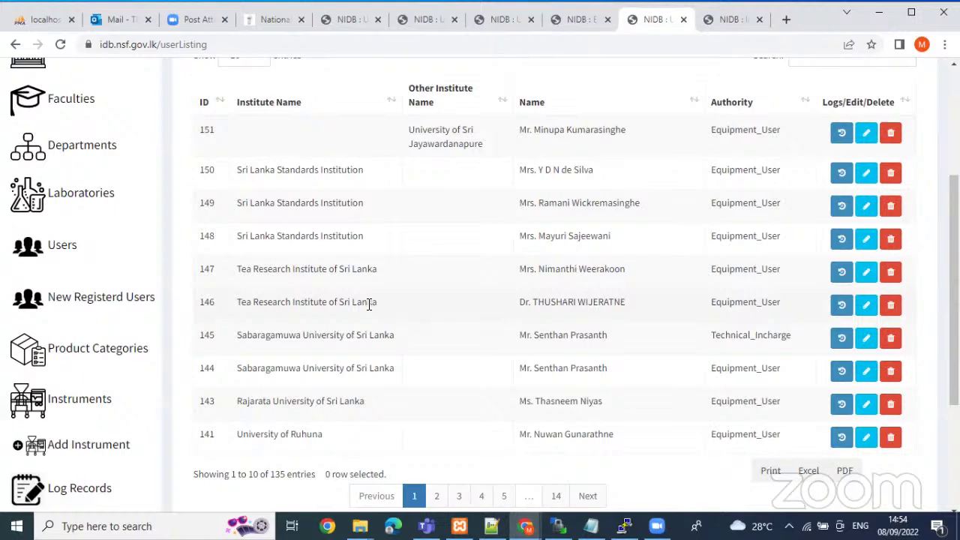
{"action": "scroll", "coordinate": [369, 301], "scroll_direction": "up", "scroll_amount": 1}
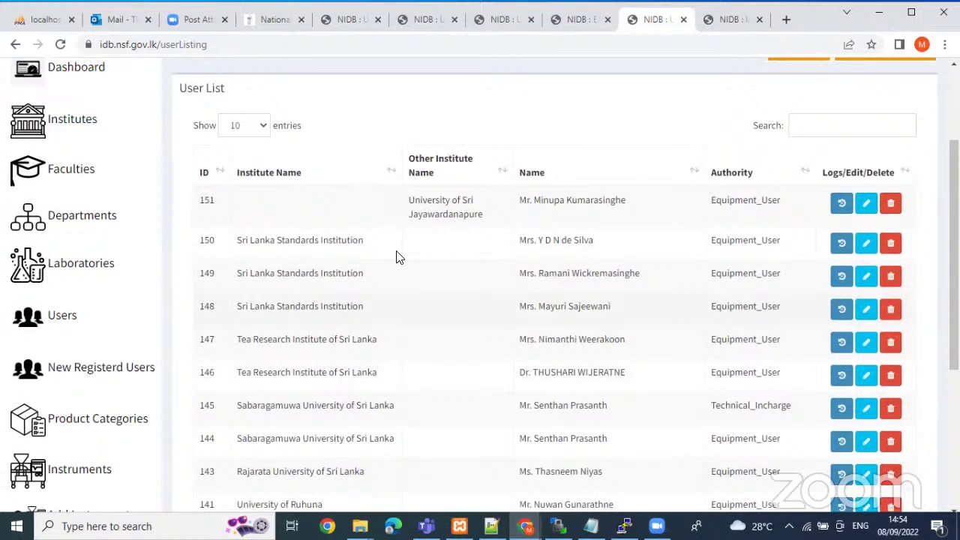
{"action": "left_click", "coordinate": [726, 17]}
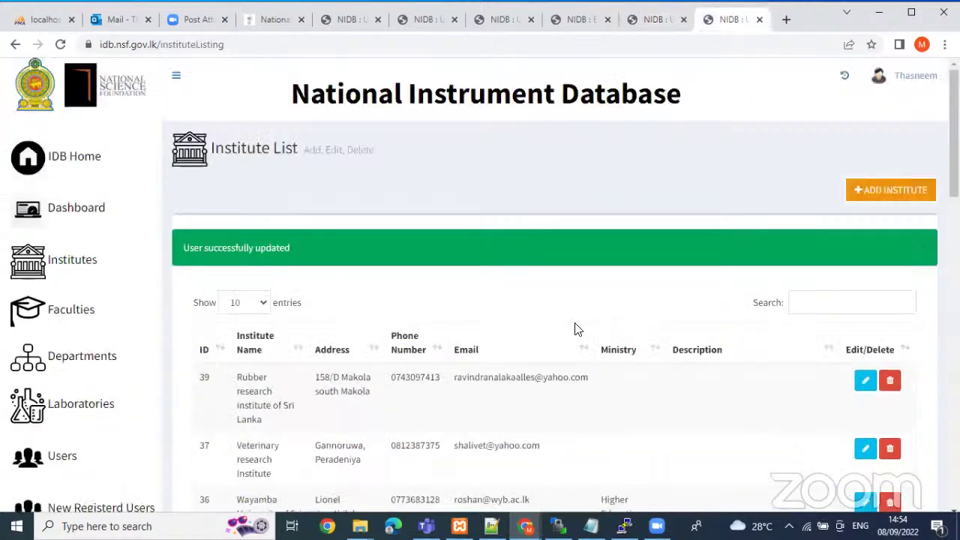
Open the edit form of user 151 from the older user list in a new tab and review the details
{"action": "left_click", "coordinate": [649, 21]}
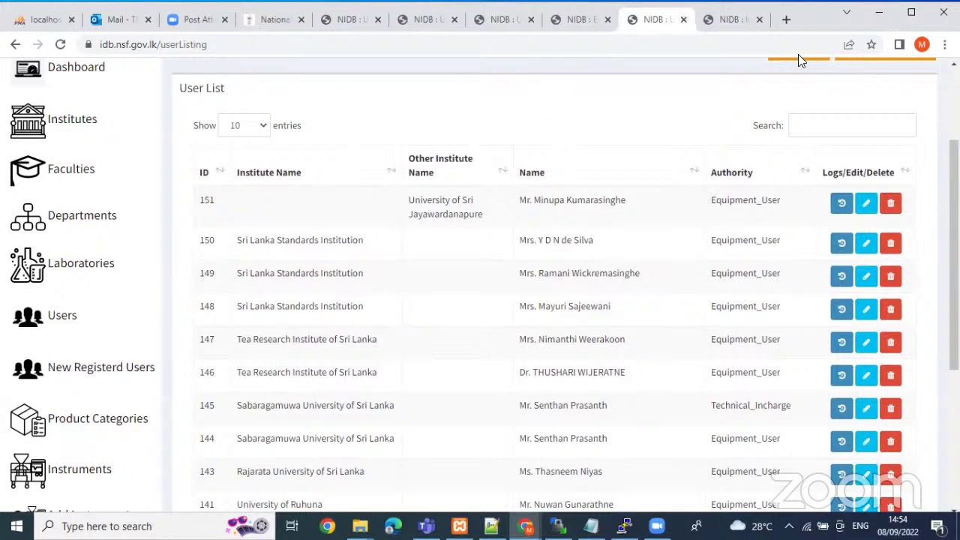
{"action": "left_click", "coordinate": [728, 21]}
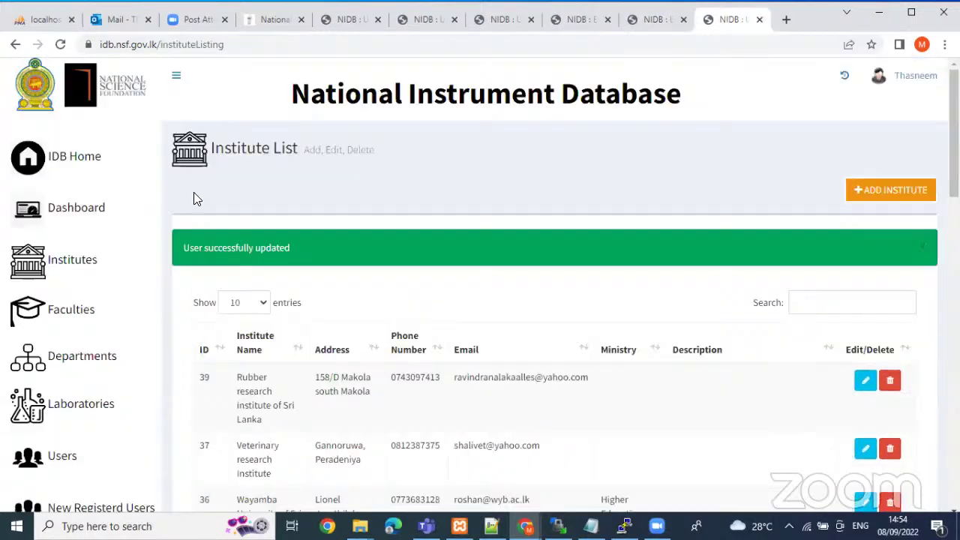
{"action": "left_click", "coordinate": [642, 20]}
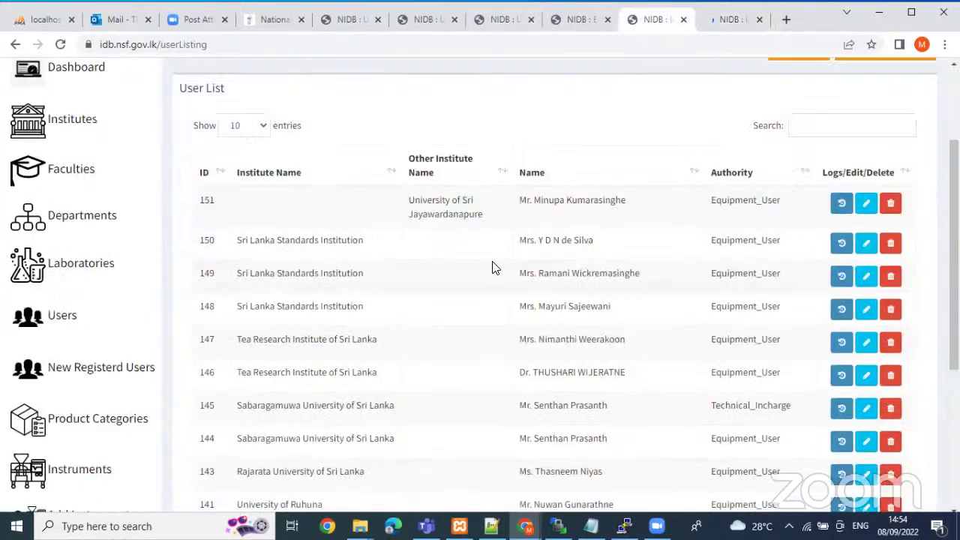
{"action": "right_click", "coordinate": [868, 204]}
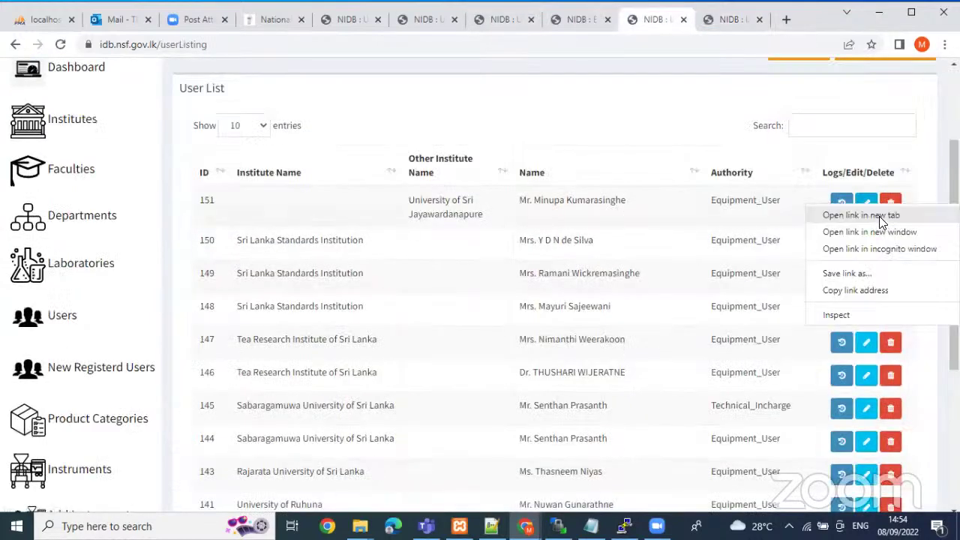
{"action": "left_click", "coordinate": [874, 216]}
{"action": "left_click", "coordinate": [649, 24]}
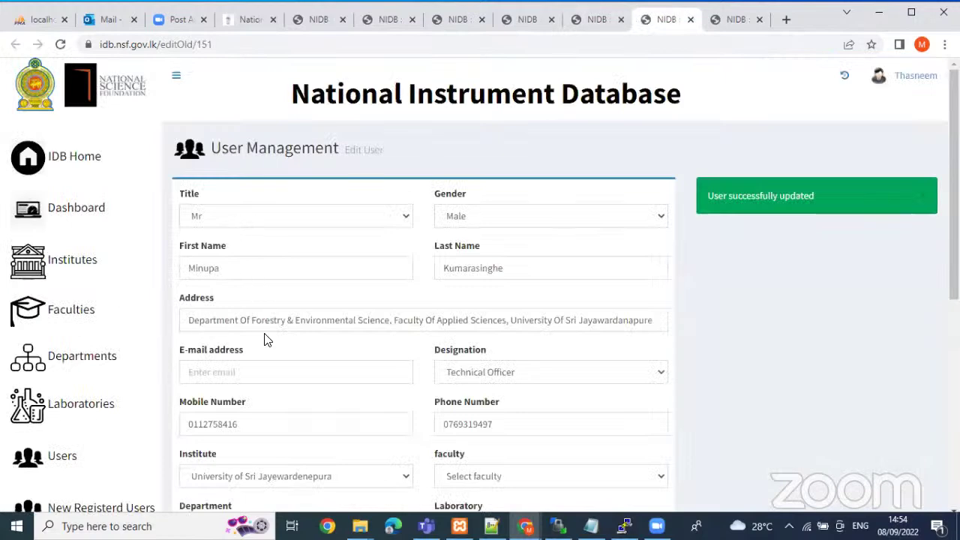
{"action": "scroll", "coordinate": [264, 340], "scroll_direction": "down", "scroll_amount": 1}
Reload the institute list, open the form for adding an institute, and close user 151's edit form
{"action": "left_click", "coordinate": [737, 19]}
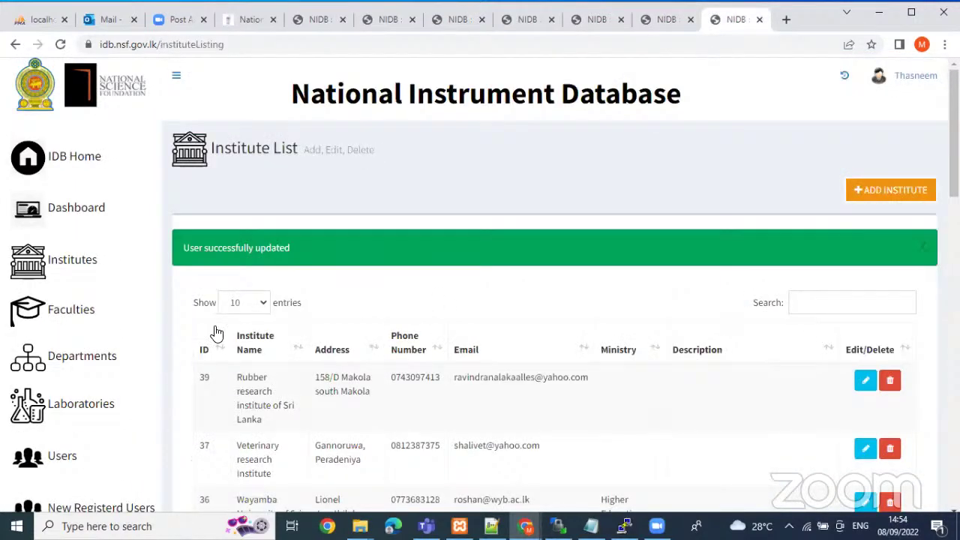
{"action": "left_click", "coordinate": [69, 261]}
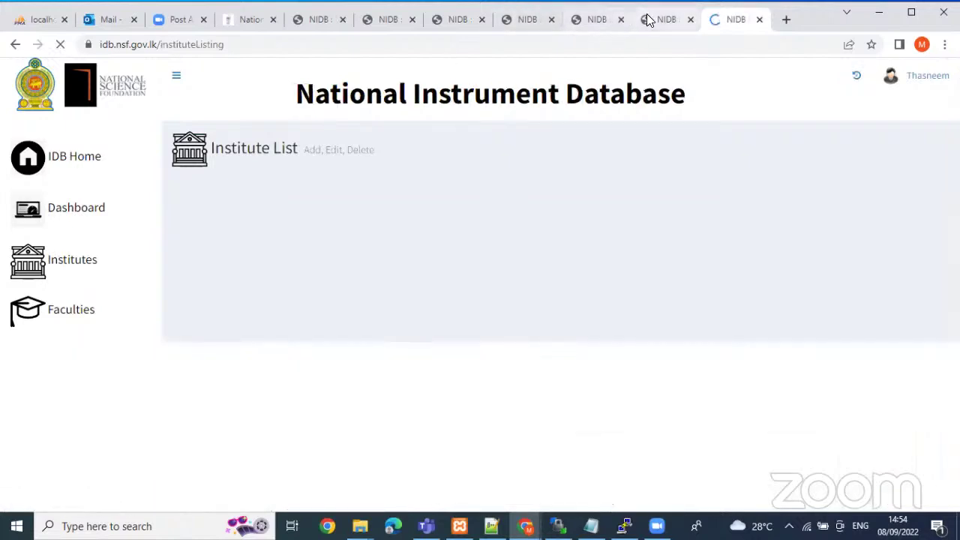
{"action": "left_click", "coordinate": [648, 20]}
{"action": "left_click", "coordinate": [733, 19]}
{"action": "left_click", "coordinate": [874, 192]}
{"action": "left_click", "coordinate": [649, 20]}
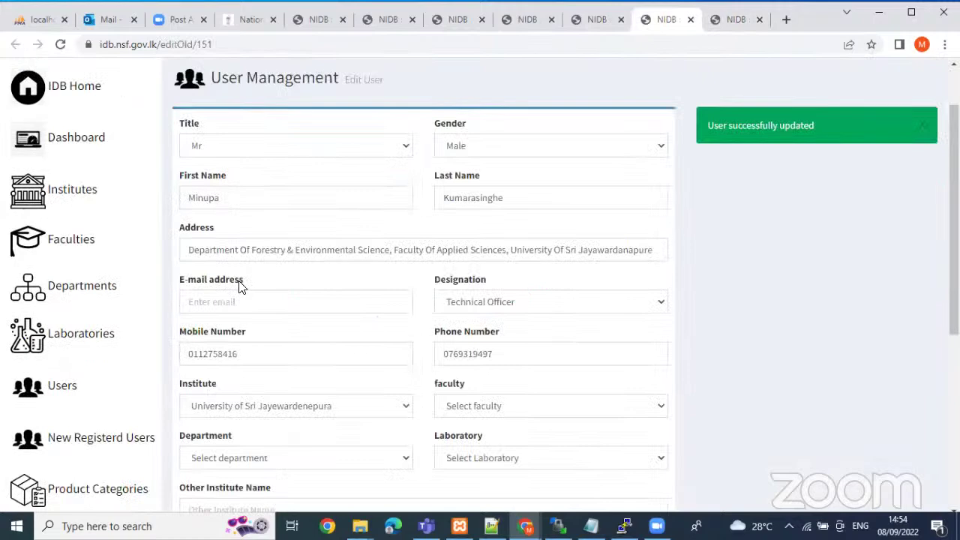
{"action": "left_click", "coordinate": [691, 20]}
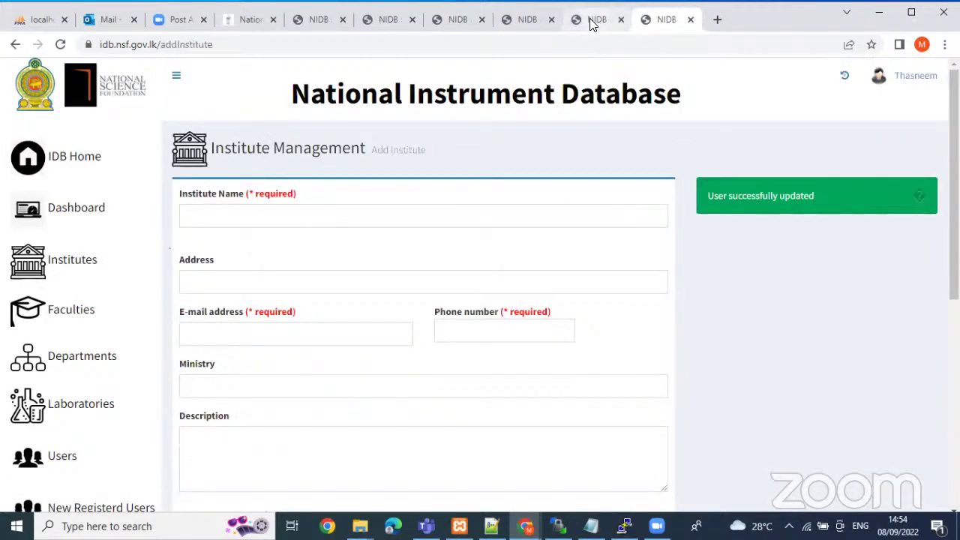
Search the older user list for "open" and clear the search
{"action": "left_click", "coordinate": [591, 24]}
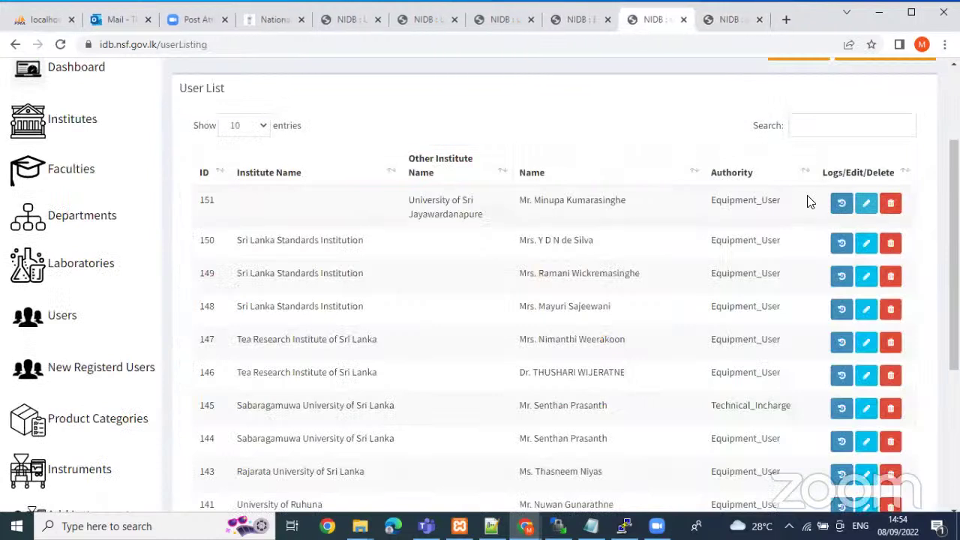
{"action": "left_click", "coordinate": [822, 129]}
{"action": "type", "text": "open"}
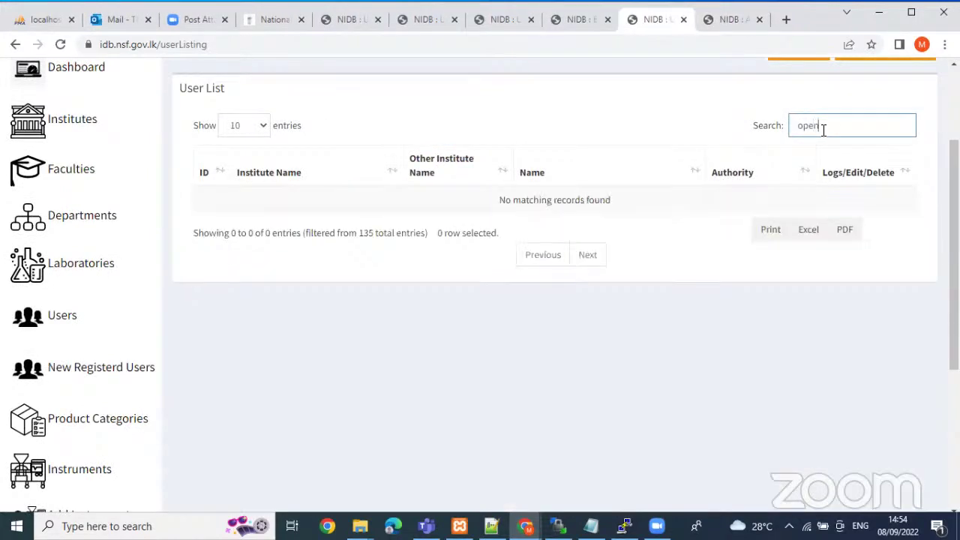
{"action": "key", "text": "BackSpace"}
{"action": "key", "text": "BackSpace"}
{"action": "key", "text": "BackSpace"}
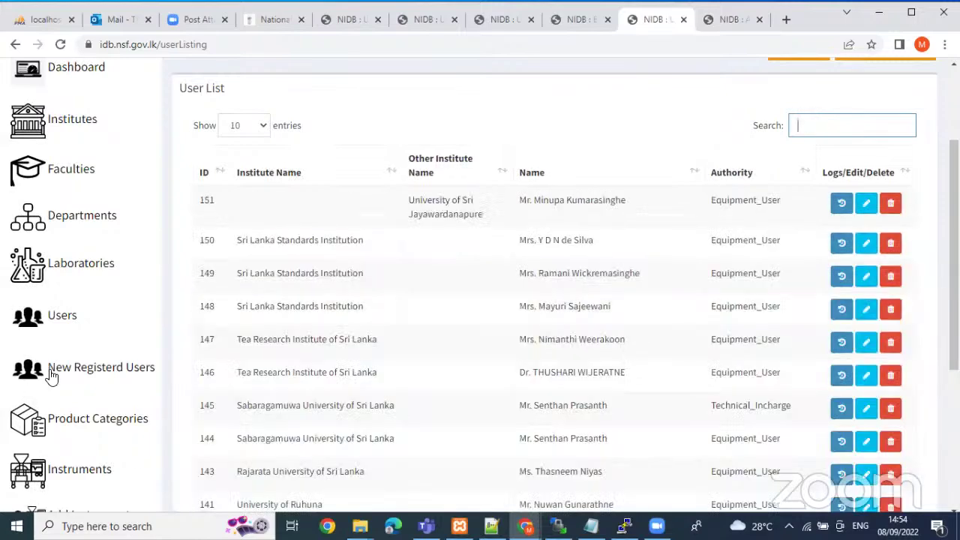
Reload the user list and open the Open University user's edit form in a new tab
{"action": "left_click", "coordinate": [62, 322]}
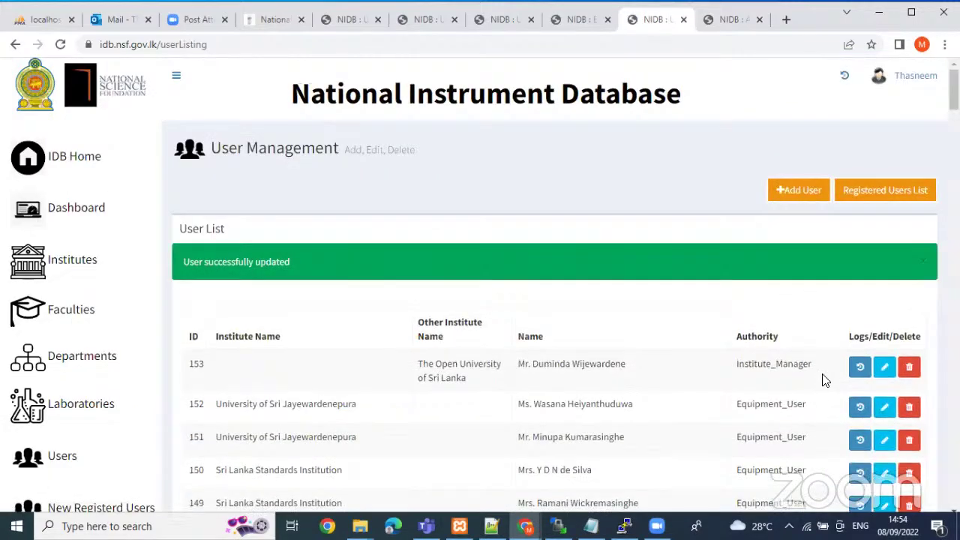
{"action": "right_click", "coordinate": [867, 394]}
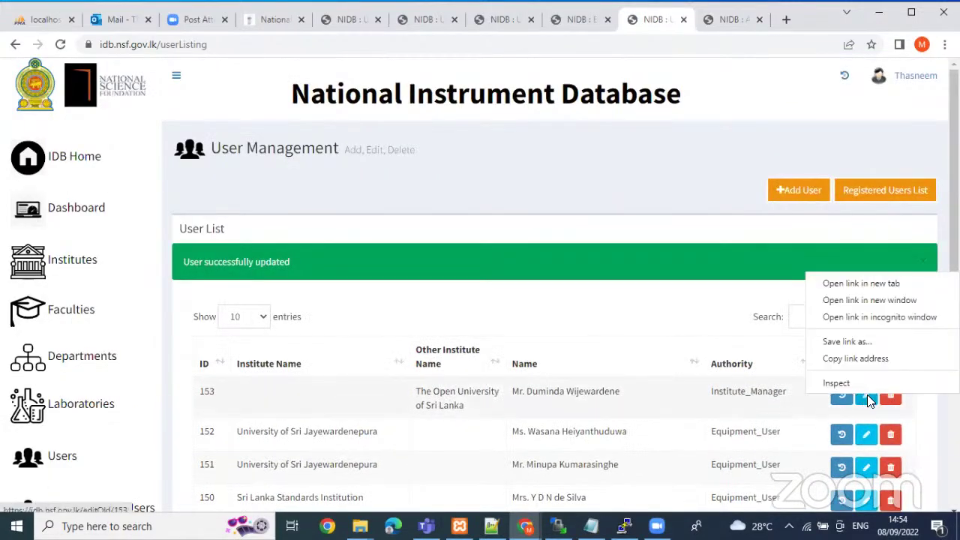
{"action": "left_click", "coordinate": [870, 285]}
{"action": "left_click", "coordinate": [665, 19]}
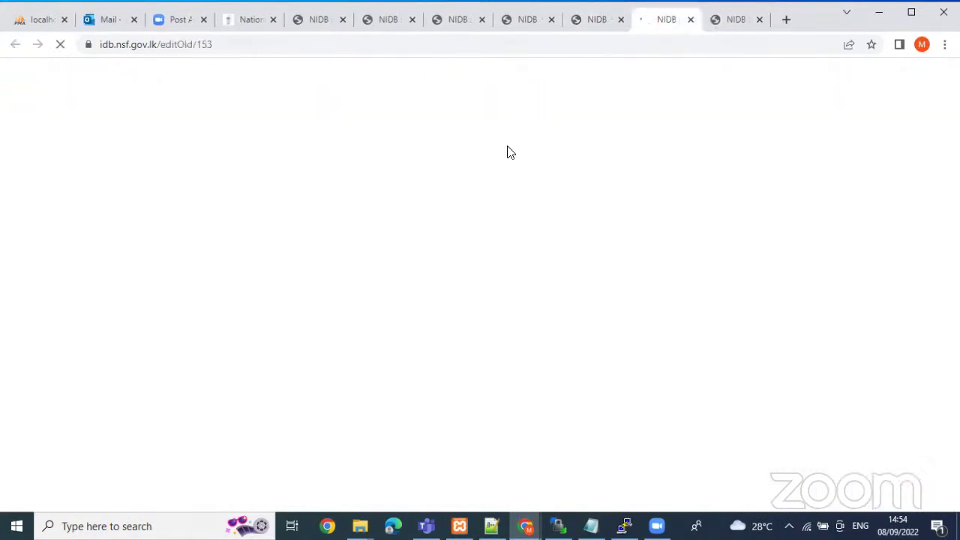
Copy "The Open University of Sri Lanka" from the user's Other Institute Name into the new institute's name
{"action": "scroll", "coordinate": [328, 311], "scroll_direction": "down", "scroll_amount": 2}
{"action": "scroll", "coordinate": [296, 361], "scroll_direction": "down", "scroll_amount": 2}
{"action": "left_click_drag", "start_coordinate": [188, 301], "coordinate": [327, 301]}
{"action": "key", "text": "ctrl+c"}
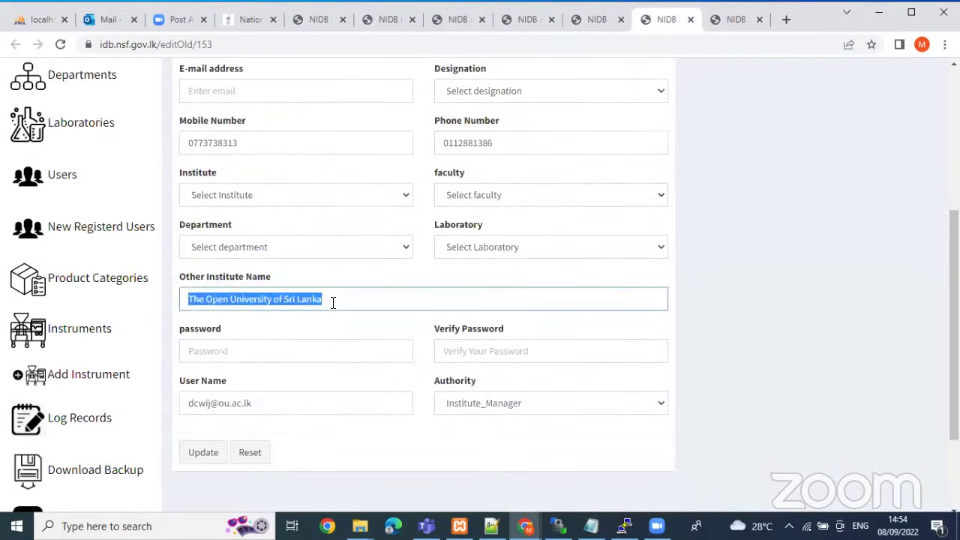
{"action": "left_click", "coordinate": [741, 22]}
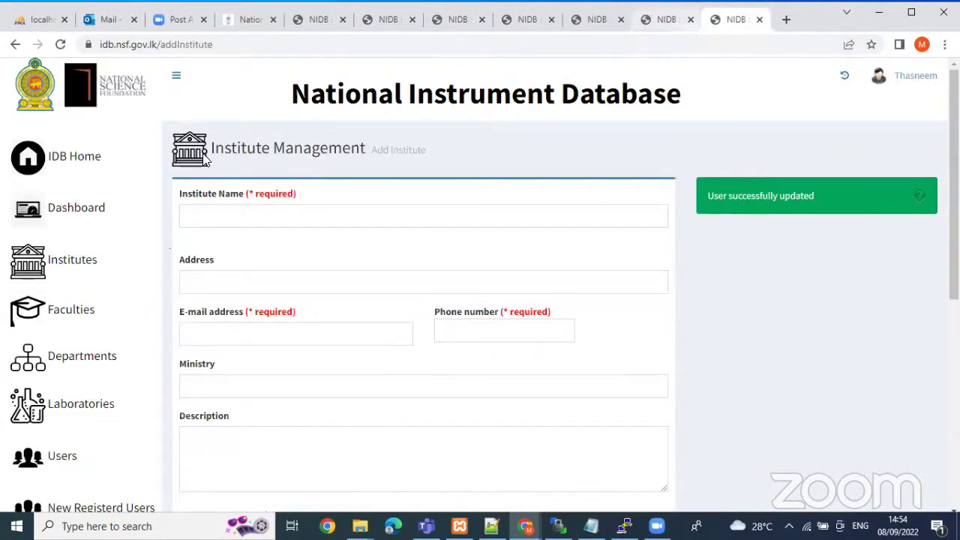
{"action": "left_click", "coordinate": [222, 216]}
{"action": "key", "text": "ctrl+v"}
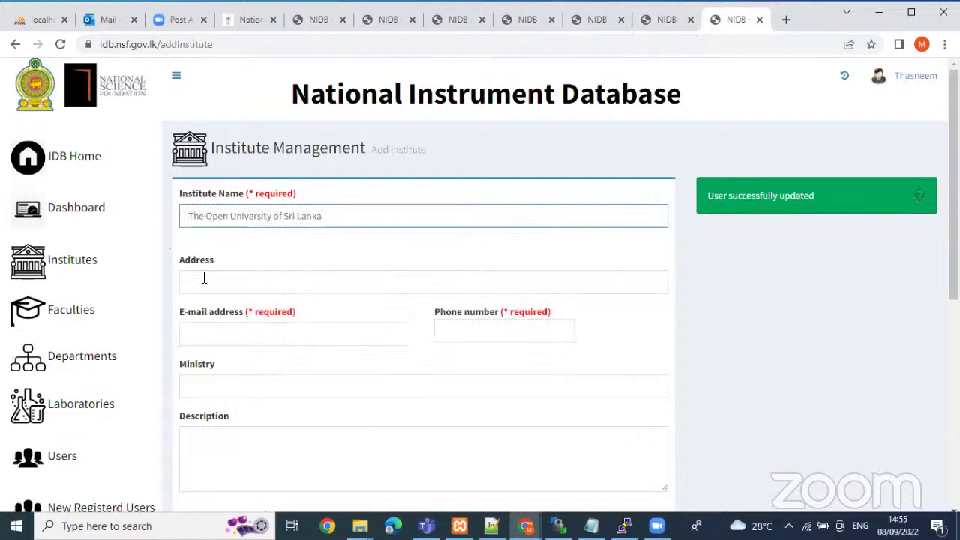
Copy the address from the Open University user's edit form into the new institute's address
{"action": "left_click", "coordinate": [204, 279]}
{"action": "left_click", "coordinate": [671, 21]}
{"action": "scroll", "coordinate": [356, 309], "scroll_direction": "down", "scroll_amount": 1}
{"action": "scroll", "coordinate": [345, 289], "scroll_direction": "up", "scroll_amount": 2}
{"action": "left_click_drag", "start_coordinate": [297, 109], "coordinate": [184, 108]}
{"action": "key", "text": "ctrl+c"}
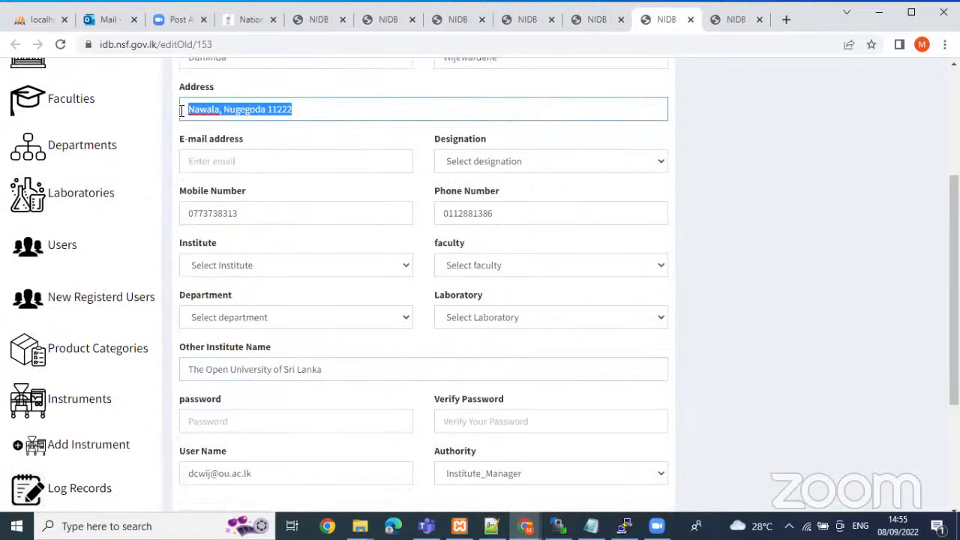
{"action": "left_click", "coordinate": [729, 13]}
{"action": "key", "text": "ctrl+v"}
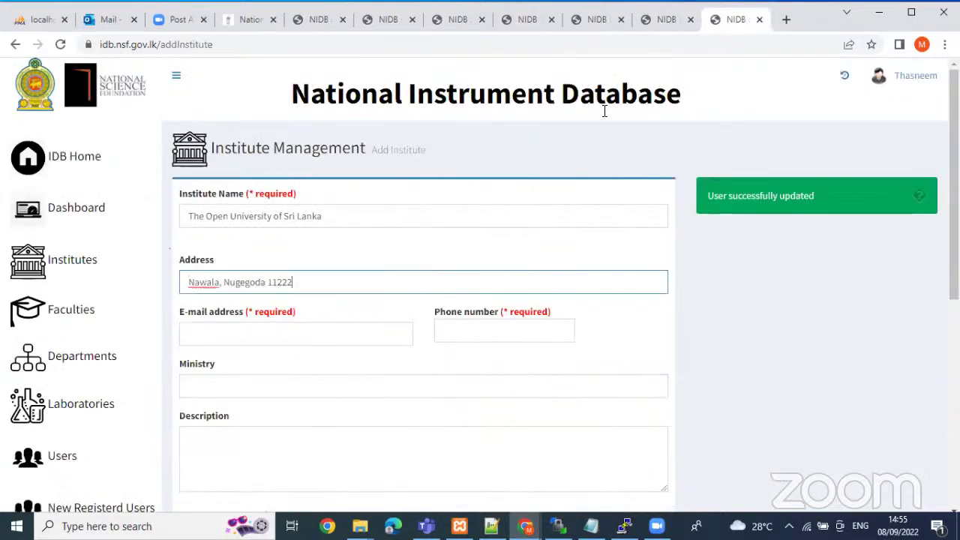
Copy the Open University user's user name into the new institute's required e-mail address
{"action": "left_click", "coordinate": [666, 21]}
{"action": "scroll", "coordinate": [391, 364], "scroll_direction": "down", "scroll_amount": 1}
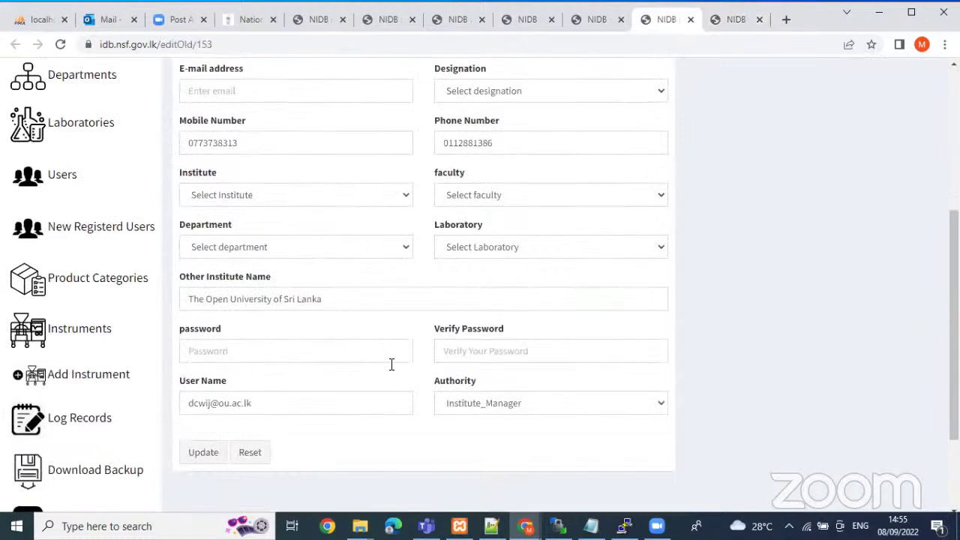
{"action": "left_click_drag", "start_coordinate": [267, 403], "coordinate": [154, 413]}
{"action": "key", "text": "ctrl+c"}
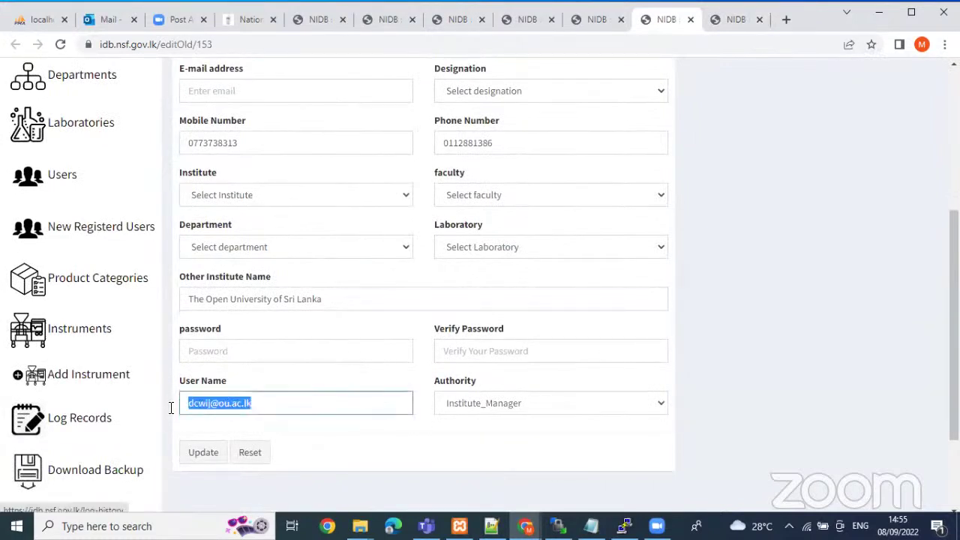
{"action": "left_click", "coordinate": [737, 20]}
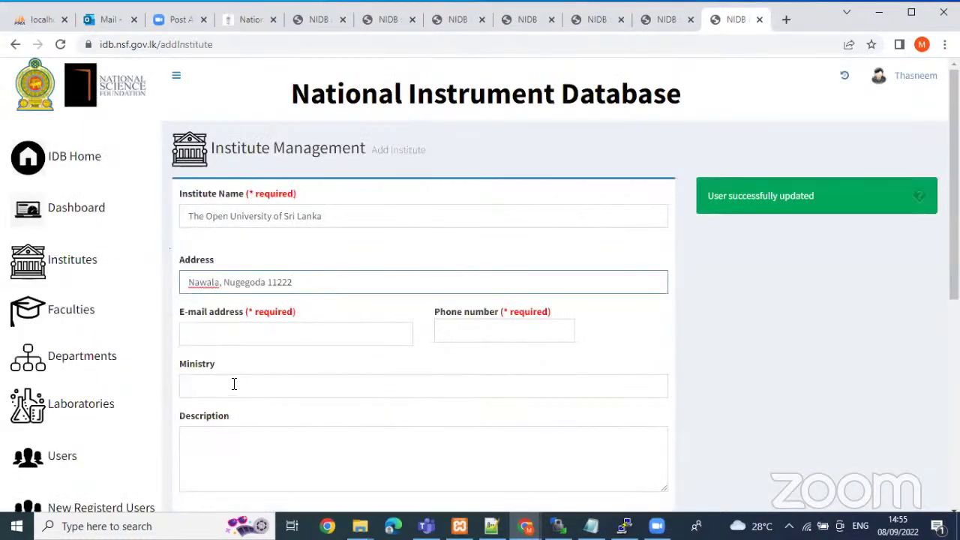
{"action": "left_click", "coordinate": [223, 332]}
{"action": "key", "text": "ctrl+v"}
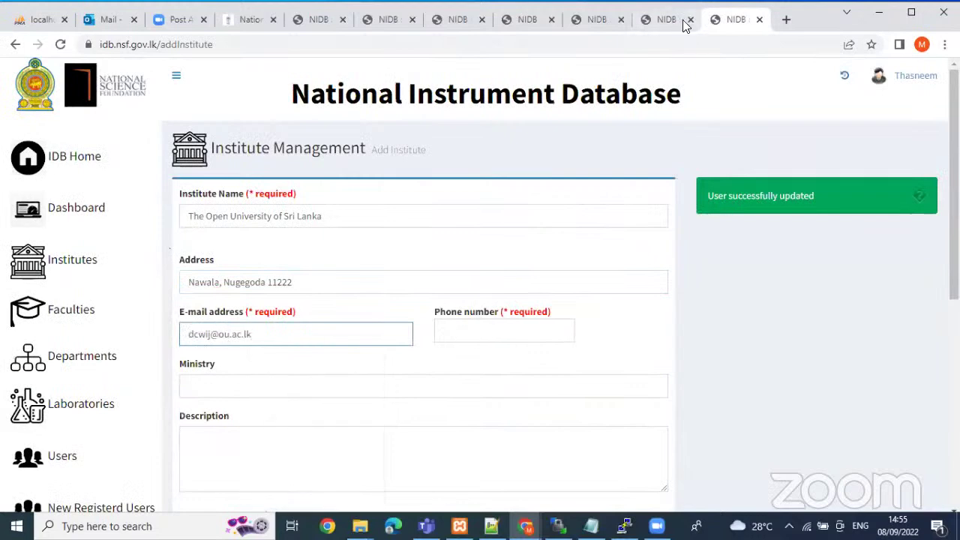
Copy the Open University user's phone number into the new institute's required phone number
{"action": "key", "text": "ctrl+shift+Tab"}
{"action": "left_click_drag", "start_coordinate": [501, 143], "coordinate": [413, 153]}
{"action": "key", "text": "ctrl+c"}
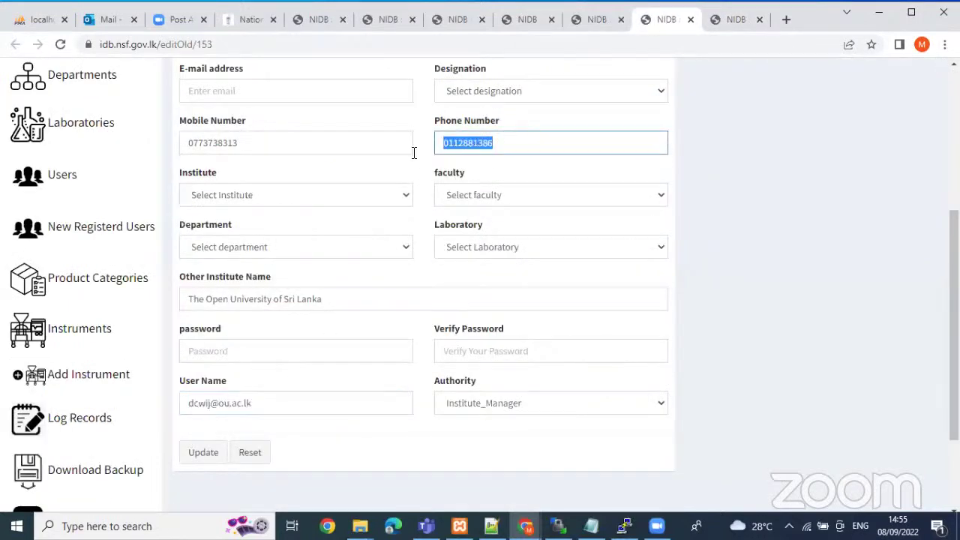
{"action": "left_click", "coordinate": [738, 21]}
{"action": "left_click", "coordinate": [465, 326]}
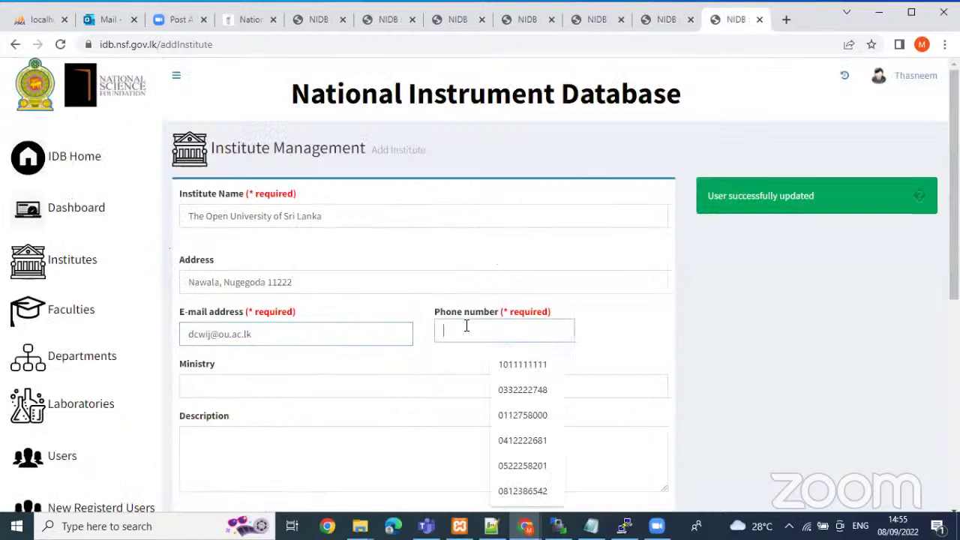
{"action": "key", "text": "ctrl+v"}
Set the new institute's ministry to Higher Education
{"action": "left_click", "coordinate": [311, 385]}
{"action": "left_click", "coordinate": [315, 455]}
{"action": "scroll", "coordinate": [582, 350], "scroll_direction": "down", "scroll_amount": 3}
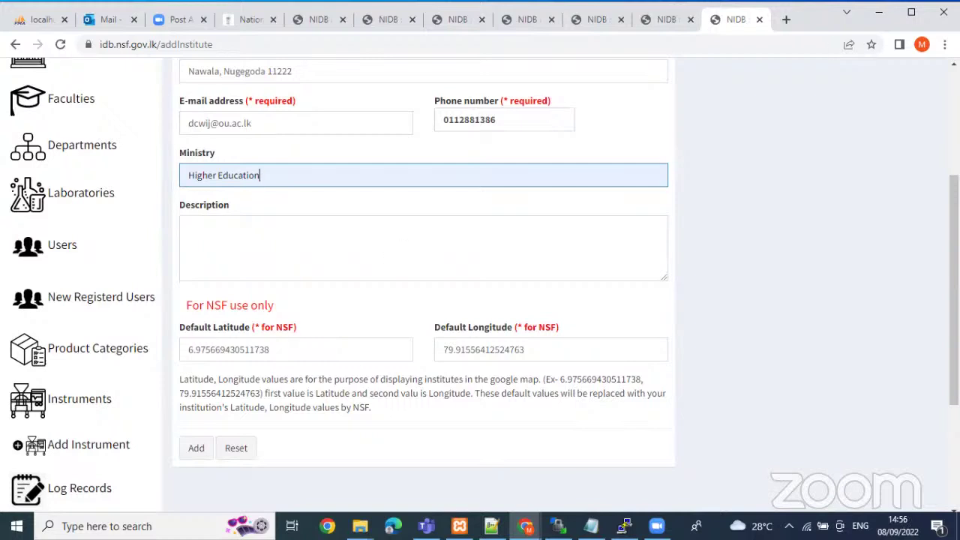
Search the web for "google map" in a new tab and open Google Maps from the results
{"action": "left_click", "coordinate": [790, 21]}
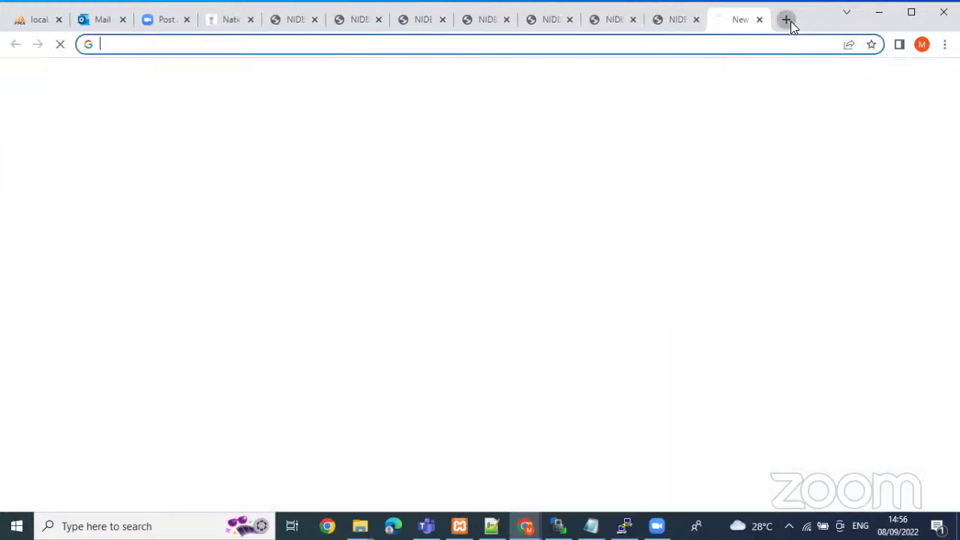
{"action": "type", "text": "google map"}
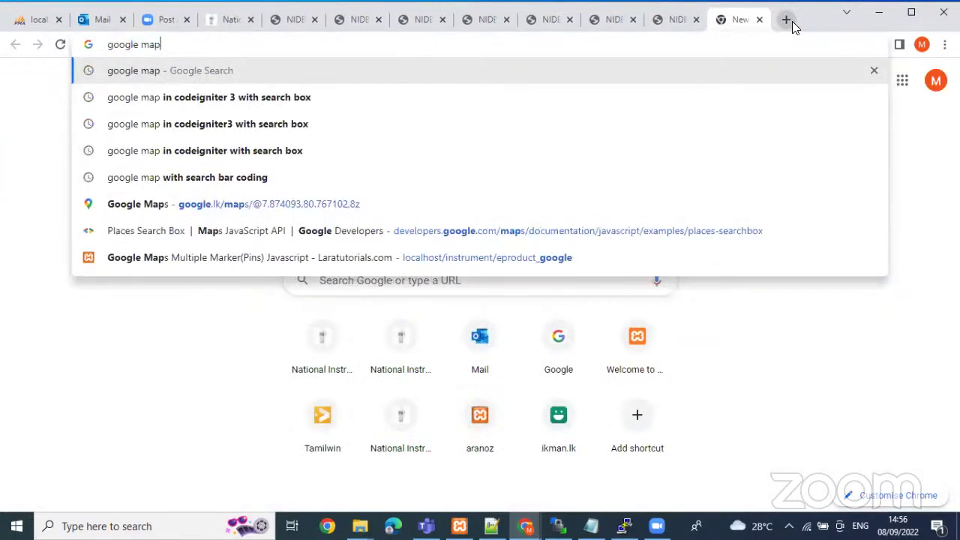
{"action": "key", "text": "Return"}
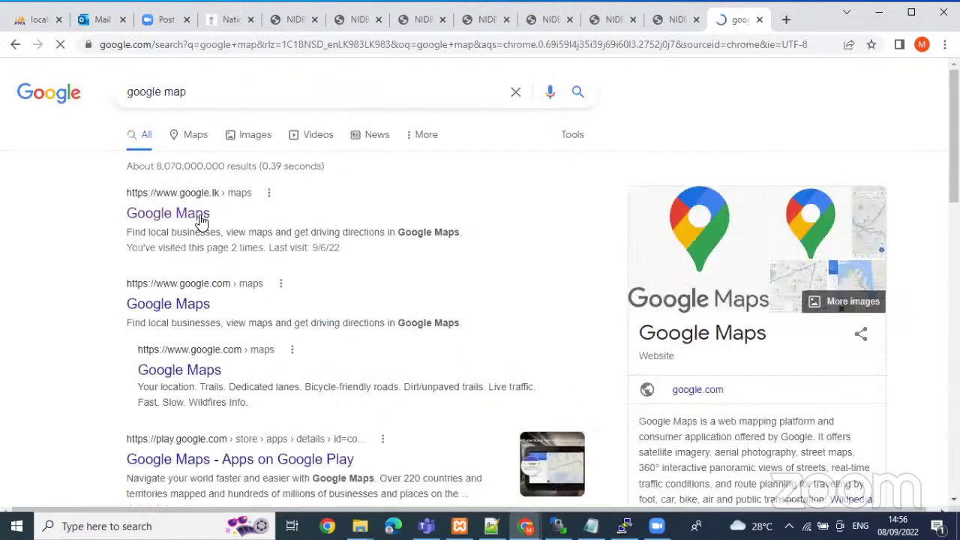
Copy the name "The Open University of Sri Lanka" from the institute form and search for it in Google Maps
{"action": "left_click", "coordinate": [665, 23]}
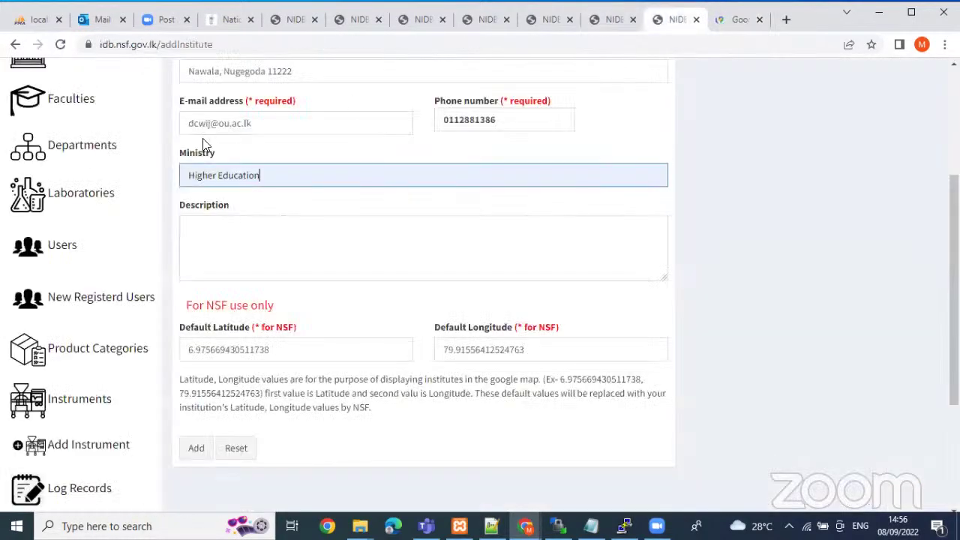
{"action": "scroll", "coordinate": [248, 172], "scroll_direction": "up", "scroll_amount": 3}
{"action": "triple_click", "coordinate": [287, 146]}
{"action": "key", "text": "ctrl+c"}
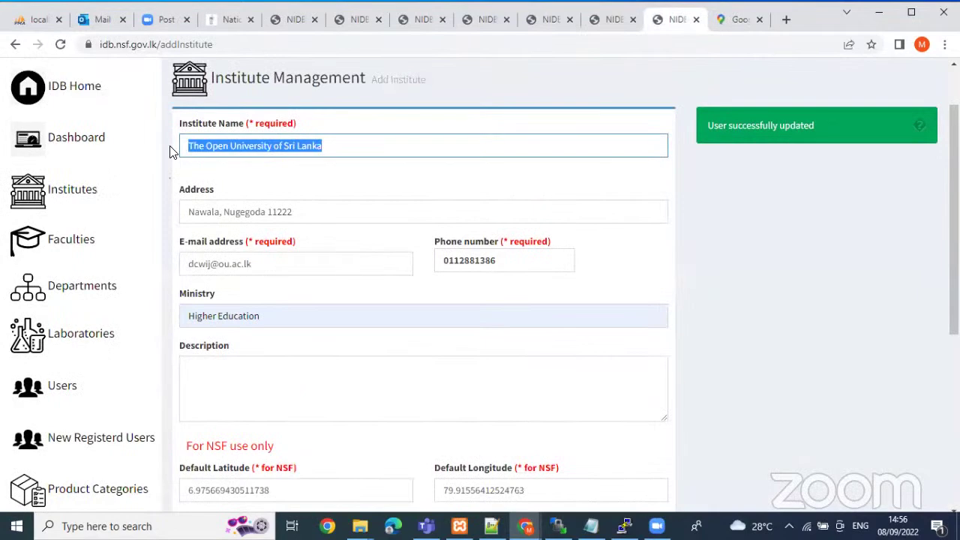
{"action": "left_click", "coordinate": [719, 20]}
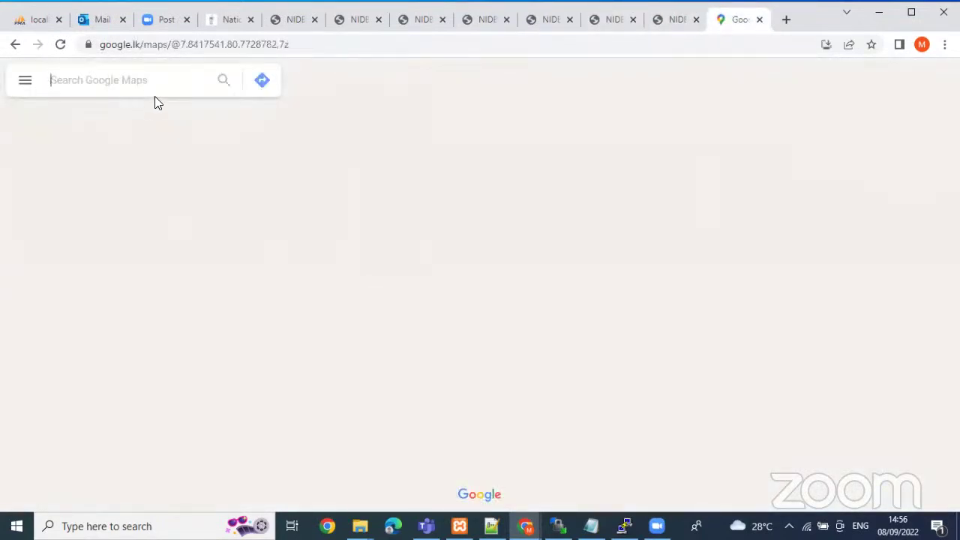
{"action": "key", "text": "ctrl+v"}
{"action": "key", "text": "Return"}
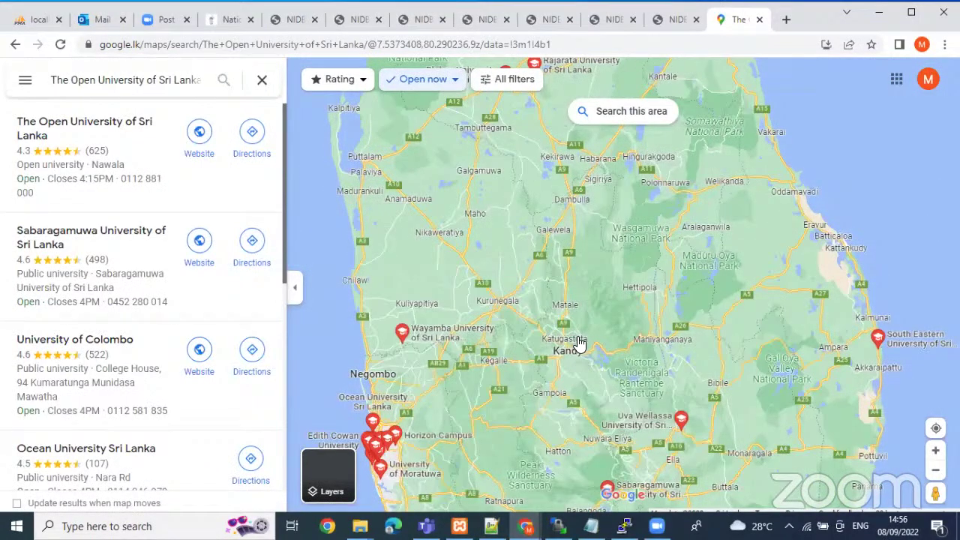
{"action": "scroll", "coordinate": [862, 270], "scroll_direction": "down", "scroll_amount": 3}
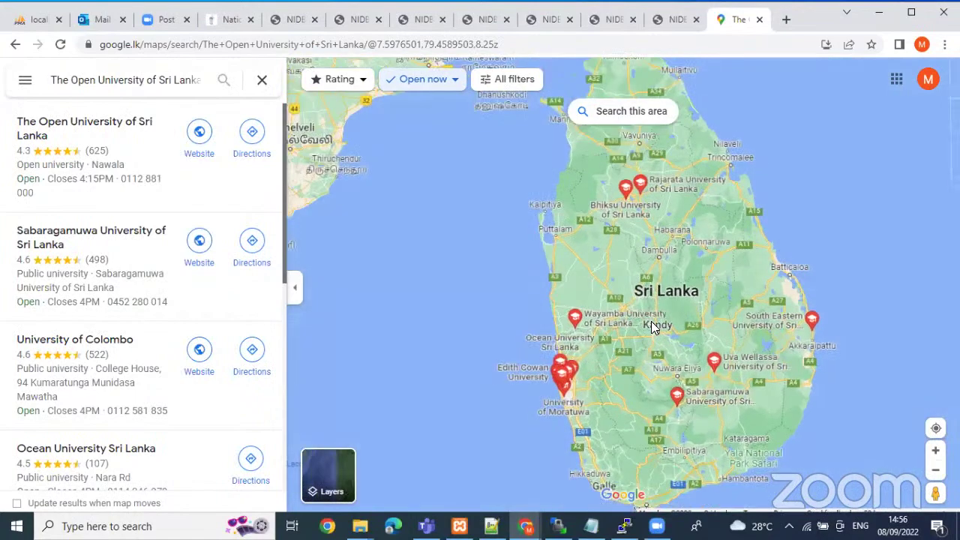
Select The Open University of Sri Lanka in the map search results and copy the coordinates at its marker
{"action": "scroll", "coordinate": [653, 328], "scroll_direction": "up", "scroll_amount": 2}
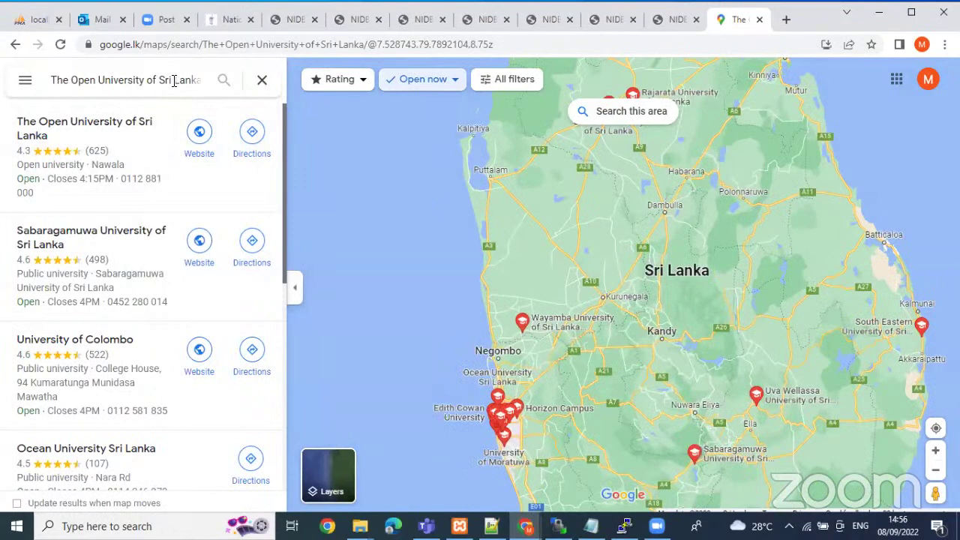
{"action": "left_click", "coordinate": [68, 133]}
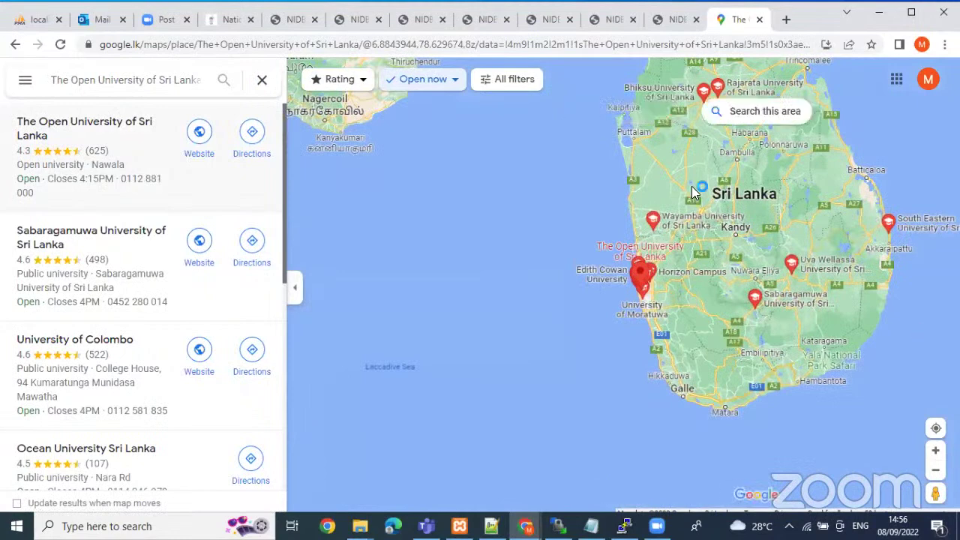
{"action": "left_click", "coordinate": [641, 276]}
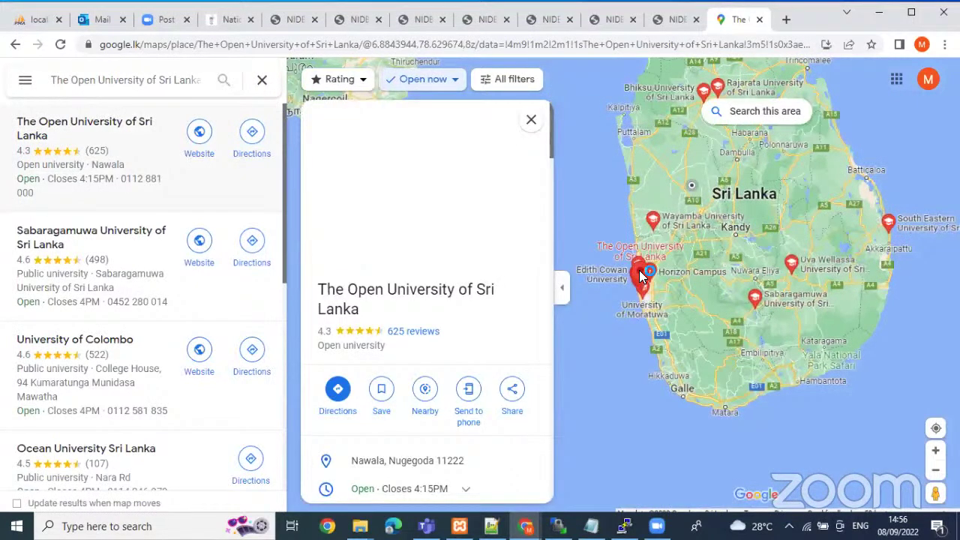
{"action": "right_click", "coordinate": [641, 276]}
{"action": "left_click", "coordinate": [677, 285]}
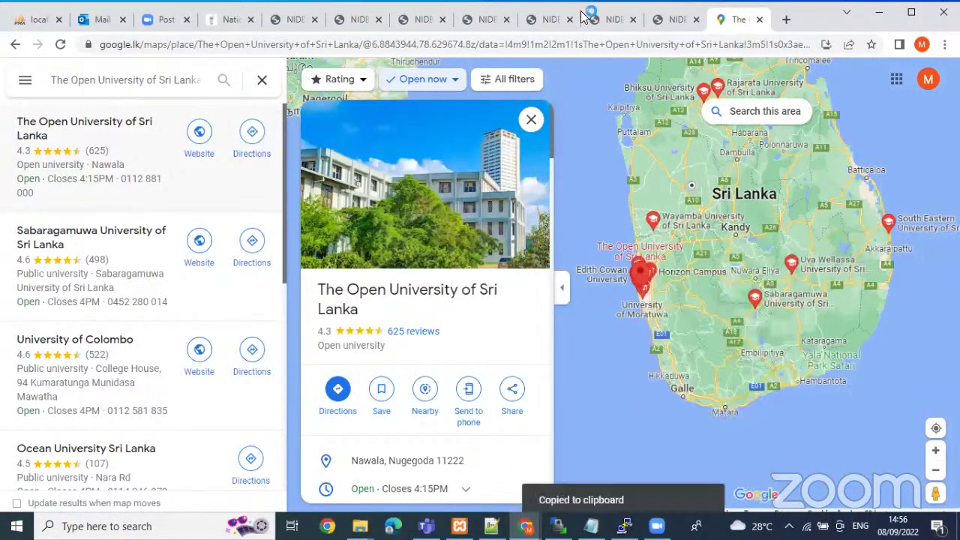
Replace the new institute's default latitude with the copied coordinate pair 7.01377590790301, 79.87815235556448
{"action": "left_click", "coordinate": [663, 20]}
{"action": "scroll", "coordinate": [229, 379], "scroll_direction": "down", "scroll_amount": 2}
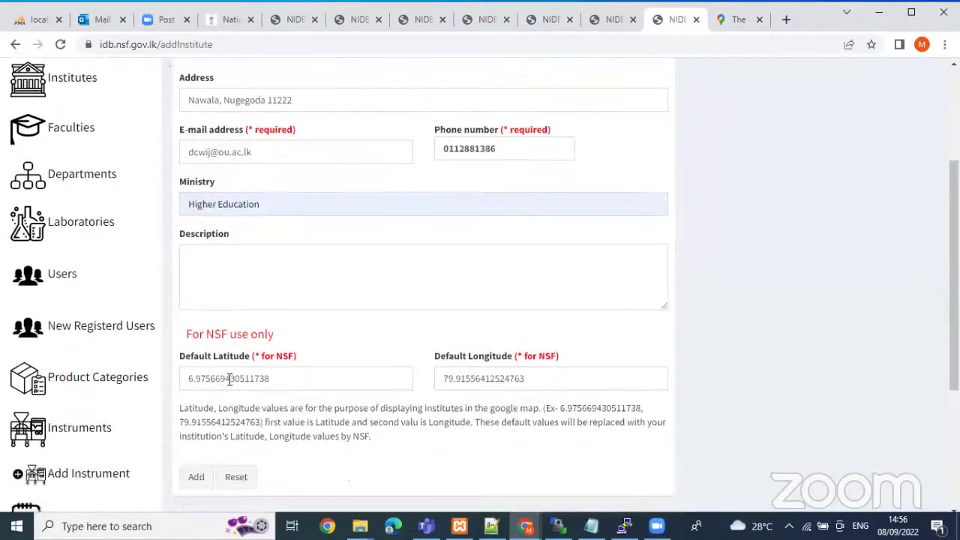
{"action": "scroll", "coordinate": [229, 379], "scroll_direction": "down", "scroll_amount": 1}
{"action": "left_click_drag", "start_coordinate": [275, 354], "coordinate": [150, 354]}
{"action": "key", "text": "ctrl+v"}
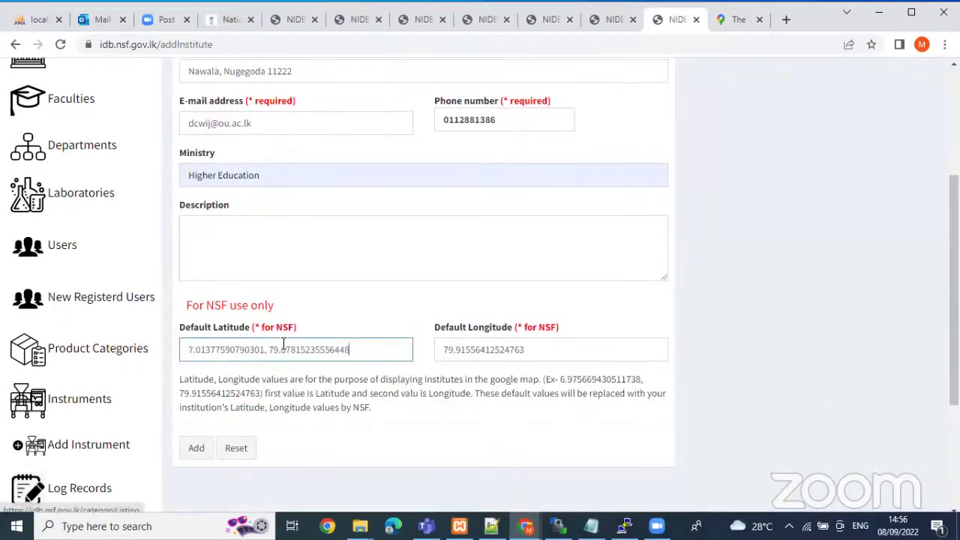
Move 79.87815235556448 from the latitude into the default longitude, removing the leading comma and space and leaving 7.01377590790301 as the latitude
{"action": "left_click_drag", "start_coordinate": [267, 350], "coordinate": [390, 354]}
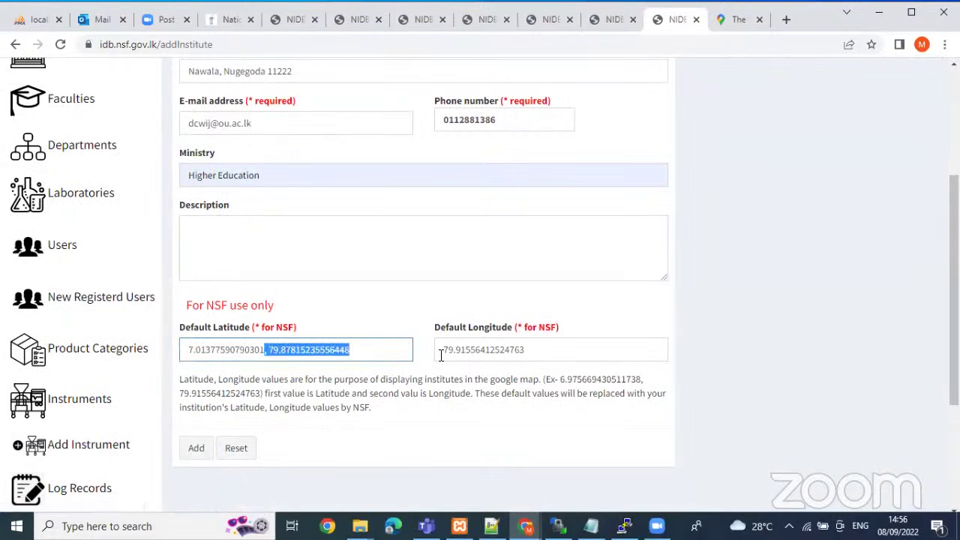
{"action": "key", "text": "ctrl+x"}
{"action": "double_click", "coordinate": [489, 349]}
{"action": "key", "text": "ctrl+v"}
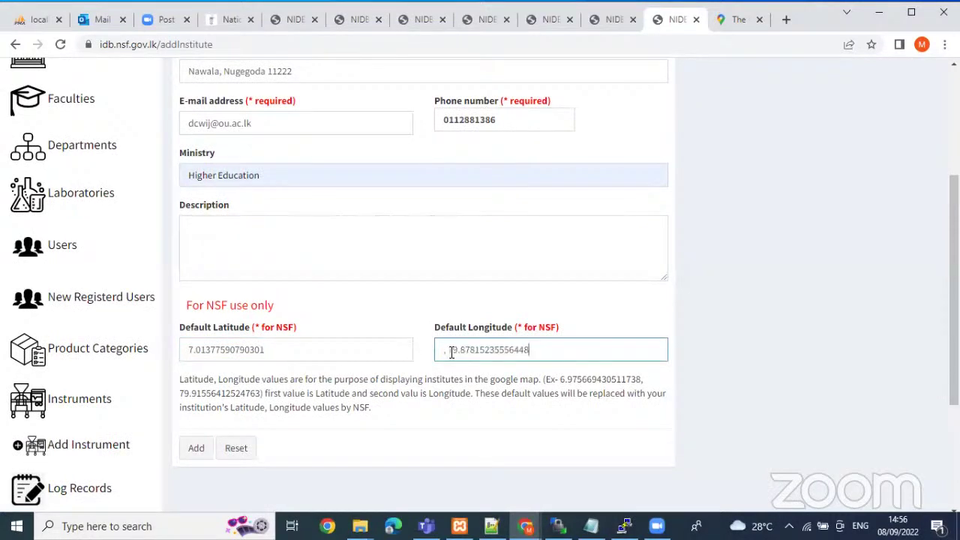
{"action": "left_click", "coordinate": [449, 350]}
{"action": "key", "text": "BackSpace"}
{"action": "key", "text": "BackSpace"}
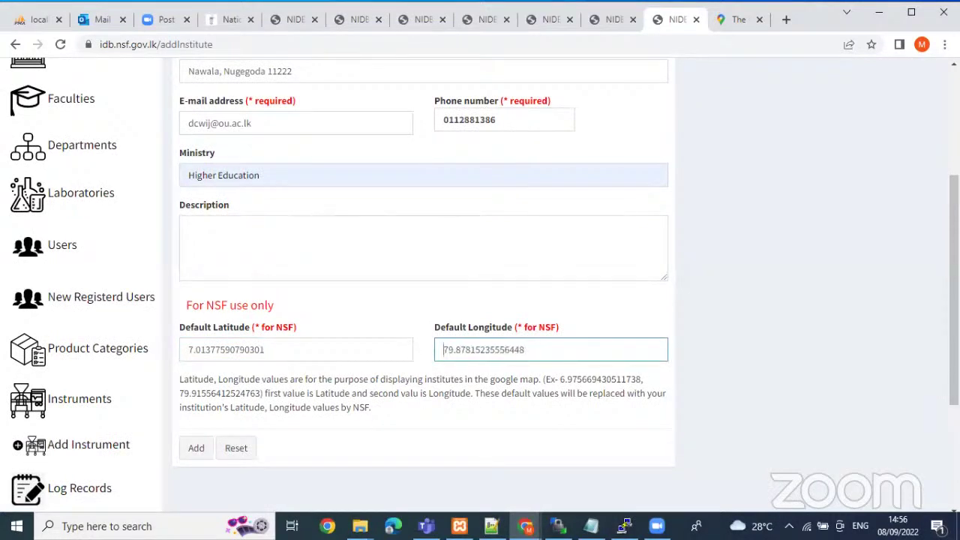
Submit the new institute record for The Open University of Sri Lanka and check its entry in the institute list
{"action": "left_click", "coordinate": [212, 454]}
{"action": "scroll", "coordinate": [278, 301], "scroll_direction": "down", "scroll_amount": 2}
{"action": "left_click", "coordinate": [192, 456]}
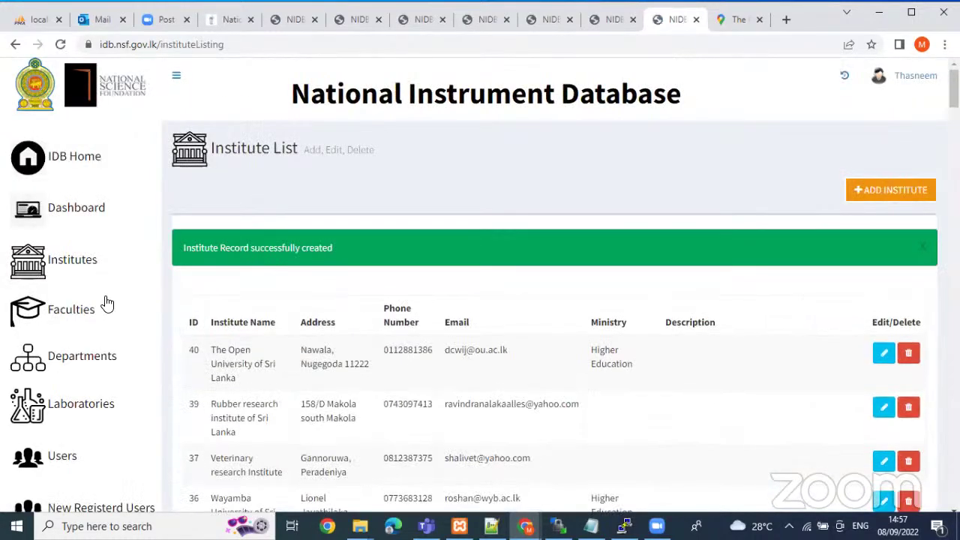
{"action": "scroll", "coordinate": [128, 297], "scroll_direction": "down", "scroll_amount": 2}
{"action": "scroll", "coordinate": [222, 324], "scroll_direction": "up", "scroll_amount": 1}
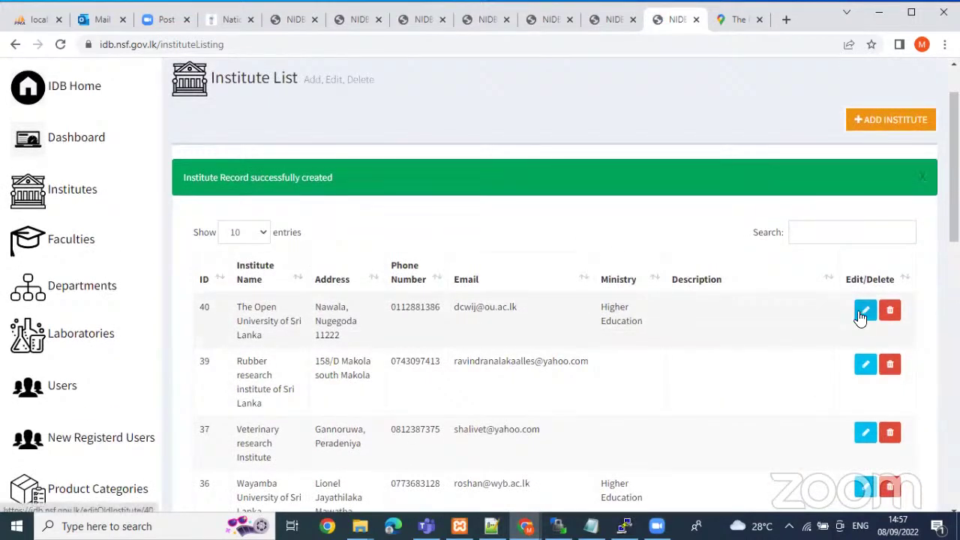
Go to the user list and open the edit page of the Open University of Sri Lanka's institute manager in a new tab
{"action": "left_click", "coordinate": [75, 388]}
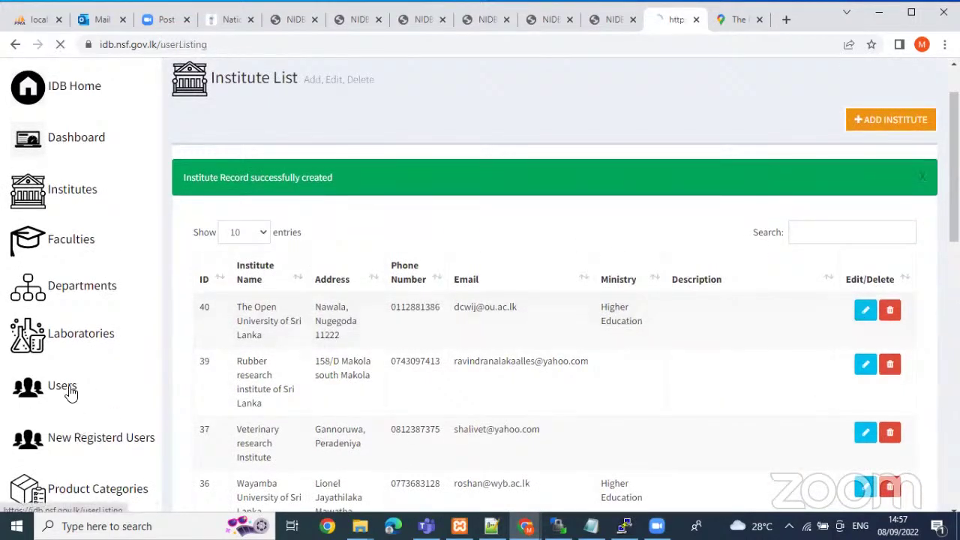
{"action": "scroll", "coordinate": [859, 360], "scroll_direction": "down", "scroll_amount": 1}
{"action": "right_click", "coordinate": [861, 324]}
{"action": "left_click", "coordinate": [859, 334]}
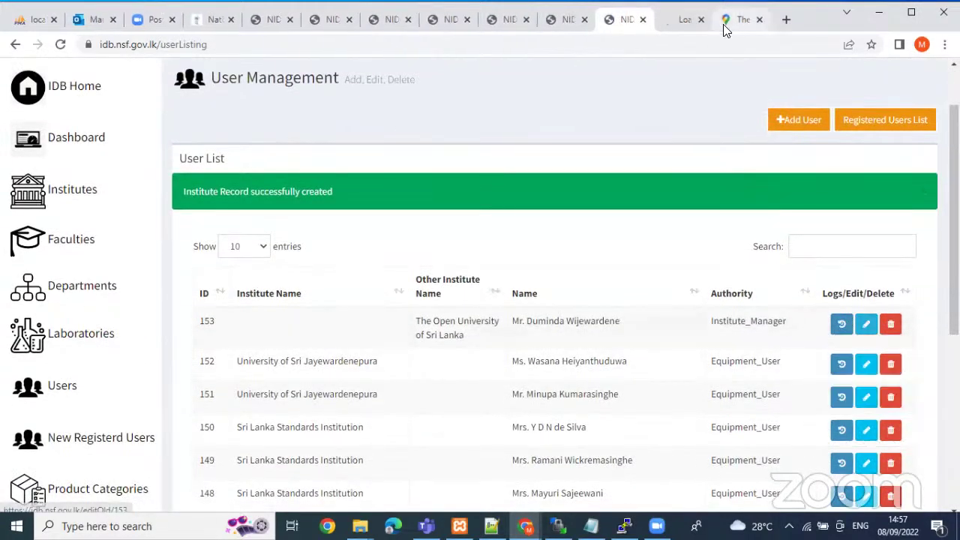
In the edit form for user 153, set the institute to The Open University of Sri Lanka
{"action": "left_click", "coordinate": [686, 21]}
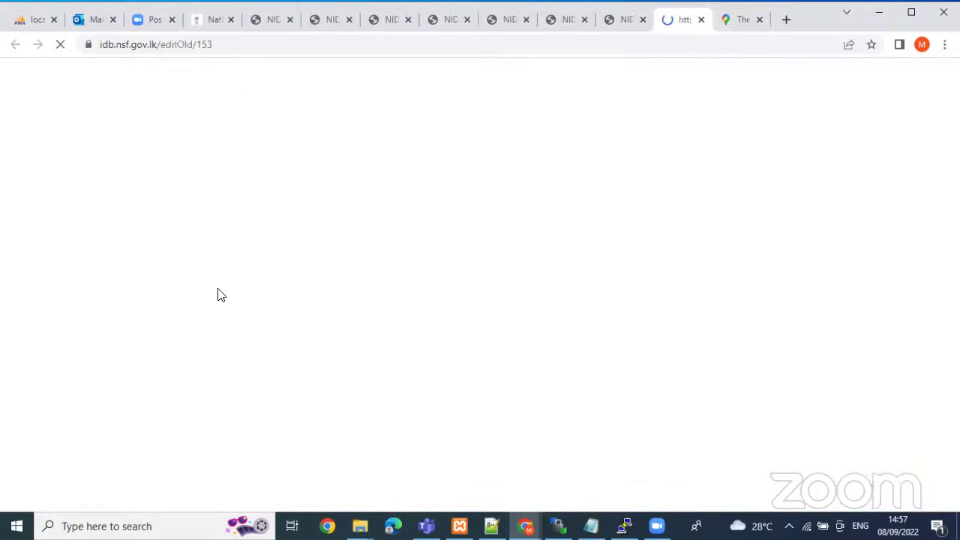
{"action": "scroll", "coordinate": [272, 330], "scroll_direction": "down", "scroll_amount": 3}
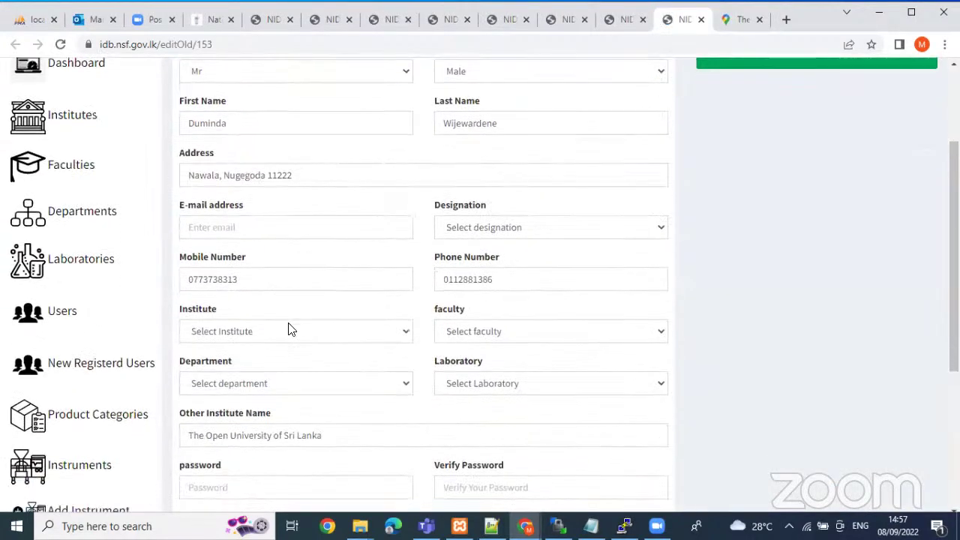
{"action": "left_click", "coordinate": [303, 270]}
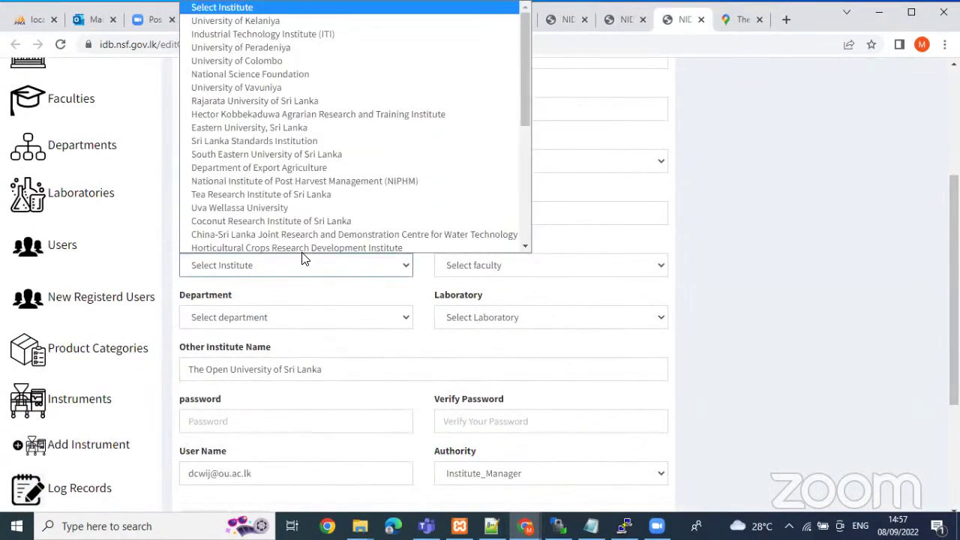
{"action": "scroll", "coordinate": [259, 240], "scroll_direction": "down", "scroll_amount": 2}
{"action": "scroll", "coordinate": [253, 188], "scroll_direction": "up", "scroll_amount": 1}
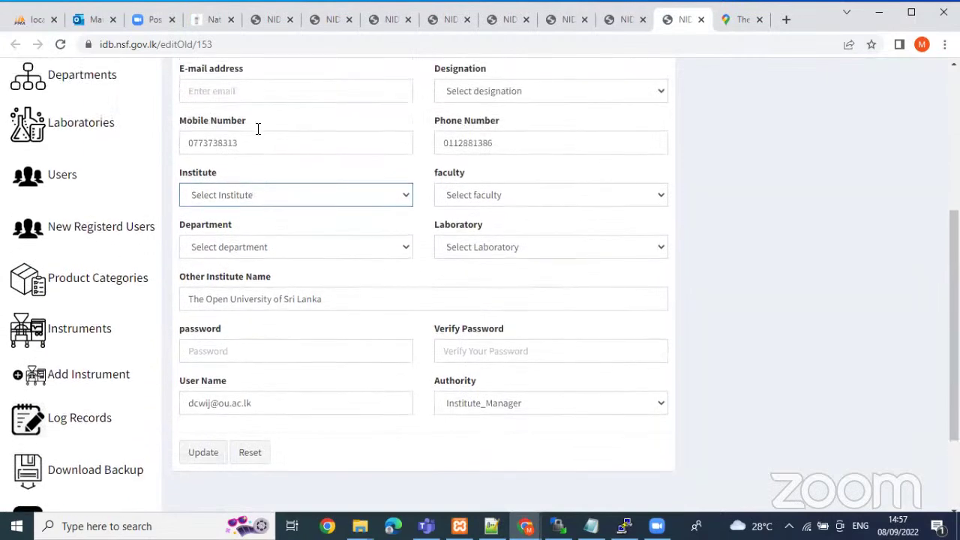
{"action": "left_click", "coordinate": [257, 198]}
{"action": "left_click_drag", "start_coordinate": [525, 296], "coordinate": [510, 429]}
{"action": "left_click", "coordinate": [246, 463]}
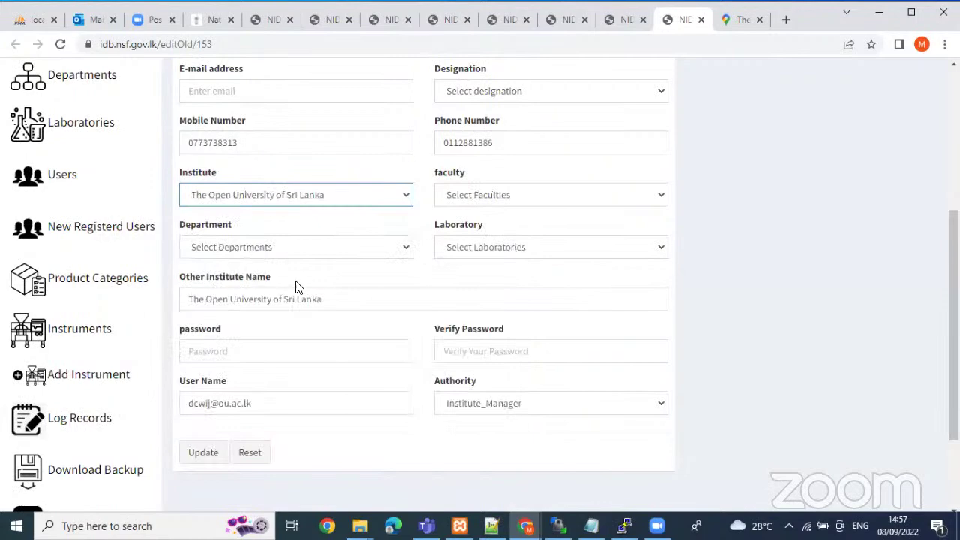
Clear the Other Institute Name for user 153 and save the update
{"action": "left_click_drag", "start_coordinate": [345, 293], "coordinate": [163, 325]}
{"action": "key", "text": "BackSpace"}
{"action": "scroll", "coordinate": [194, 411], "scroll_direction": "down", "scroll_amount": 2}
{"action": "left_click", "coordinate": [201, 324]}
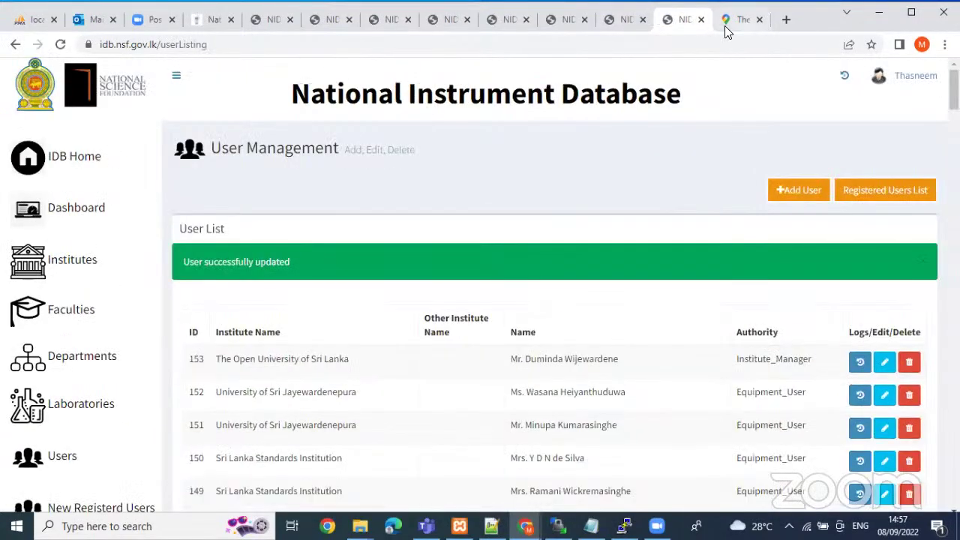
Close the finished user listing pages and the map page of The Open University of Sri Lanka
{"action": "left_click", "coordinate": [700, 21]}
{"action": "key", "text": "ctrl+w"}
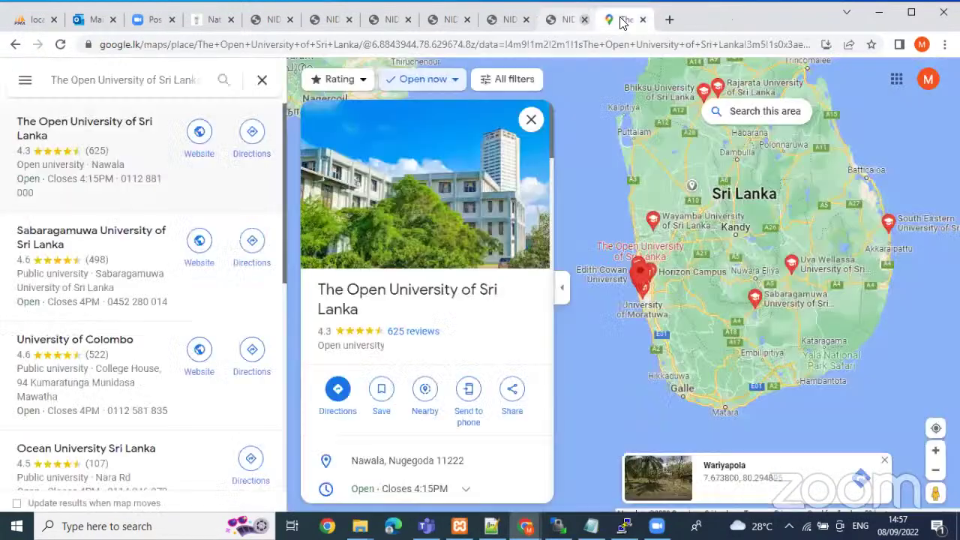
{"action": "left_click", "coordinate": [642, 20]}
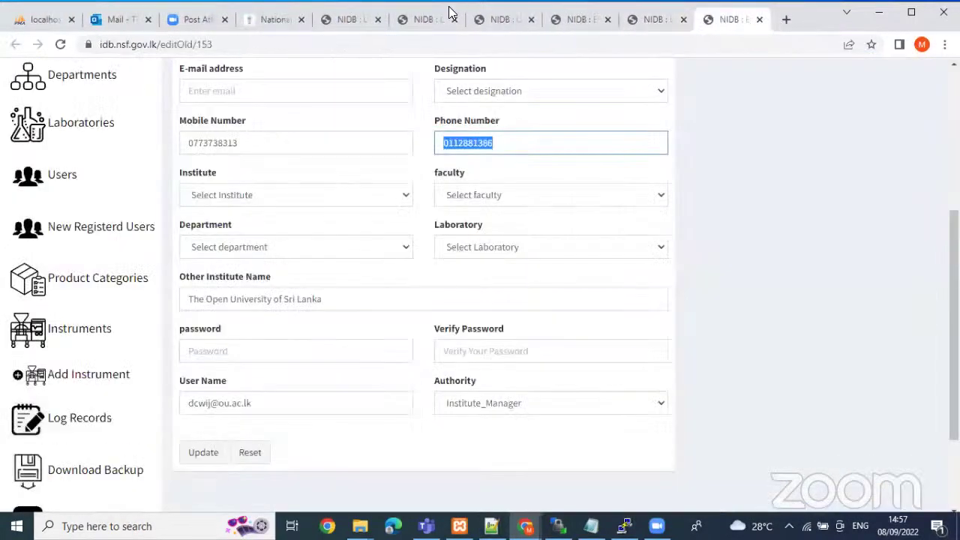
Open the home page of the localhost instrument site and view its Summary of Participated Institutes
{"action": "left_click", "coordinate": [276, 19]}
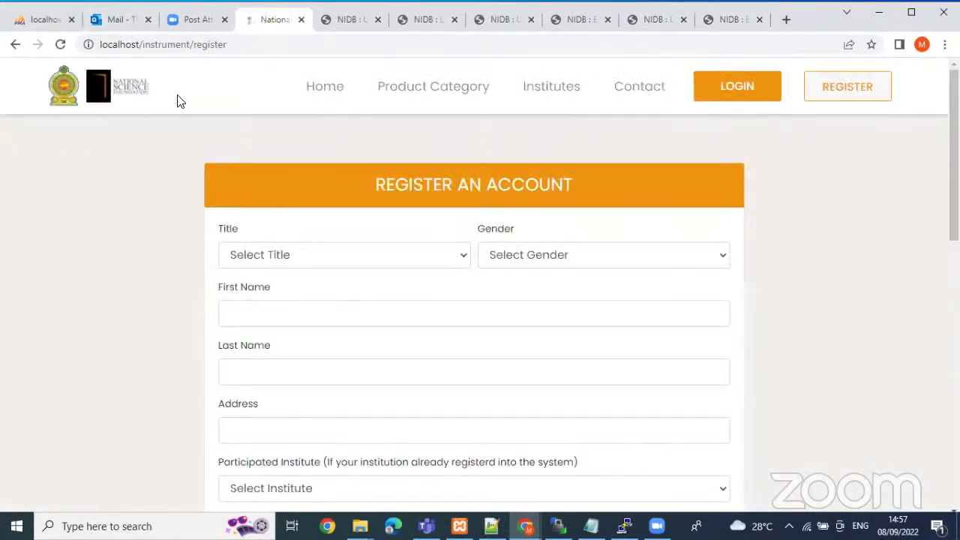
{"action": "left_click", "coordinate": [327, 97]}
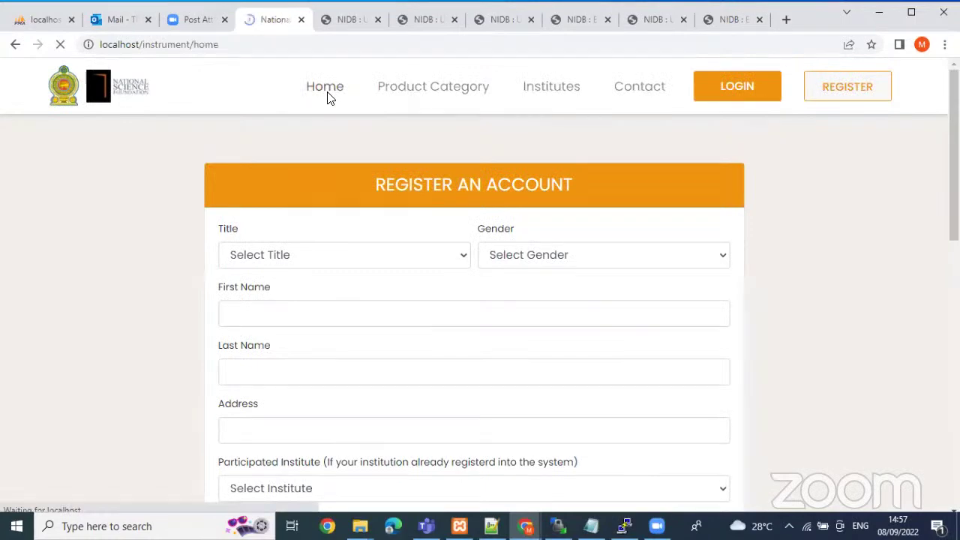
{"action": "scroll", "coordinate": [385, 240], "scroll_direction": "down", "scroll_amount": 3}
{"action": "scroll", "coordinate": [385, 251], "scroll_direction": "down", "scroll_amount": 15}
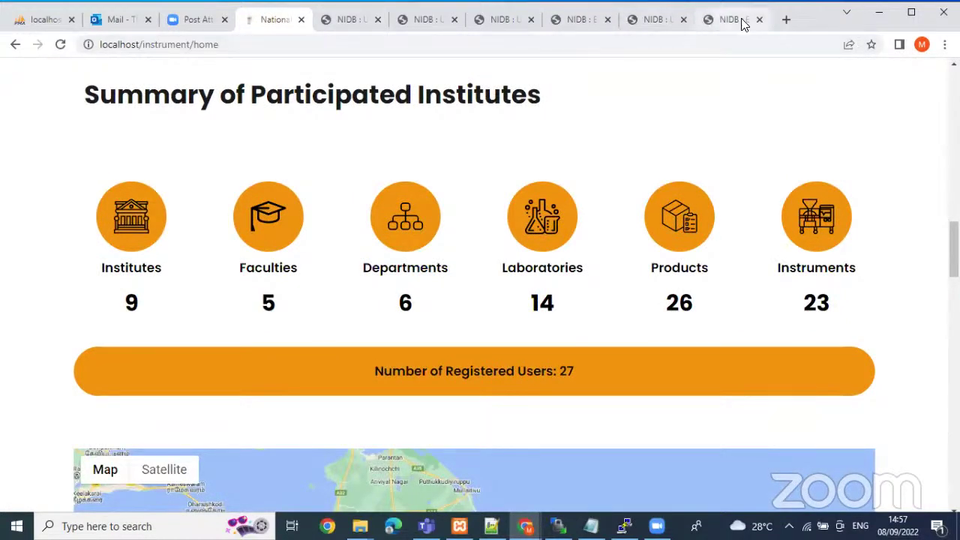
Open idb.nsf.gov.lk in a new tab and examine its Summary of Participated Institutes
{"action": "left_click", "coordinate": [785, 21]}
{"action": "type", "text": "i"}
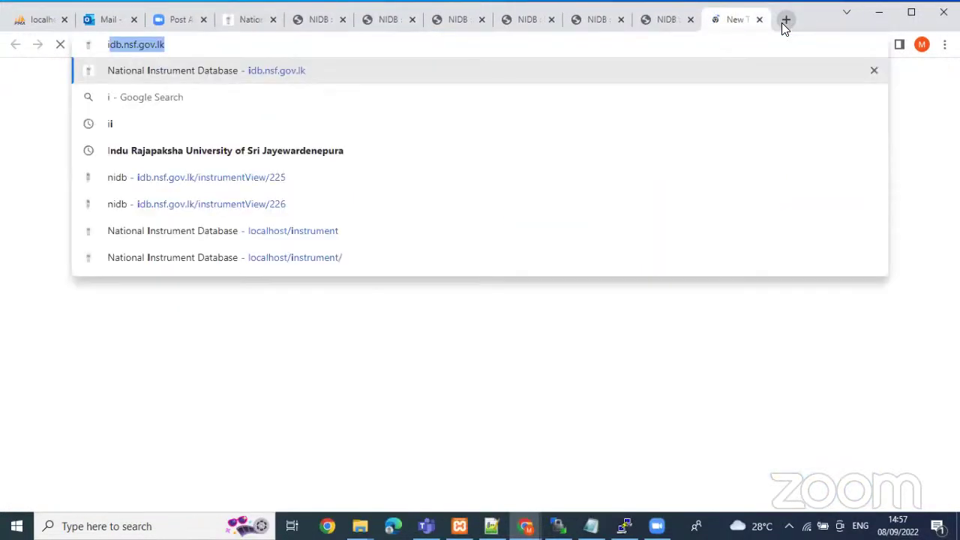
{"action": "key", "text": "Return"}
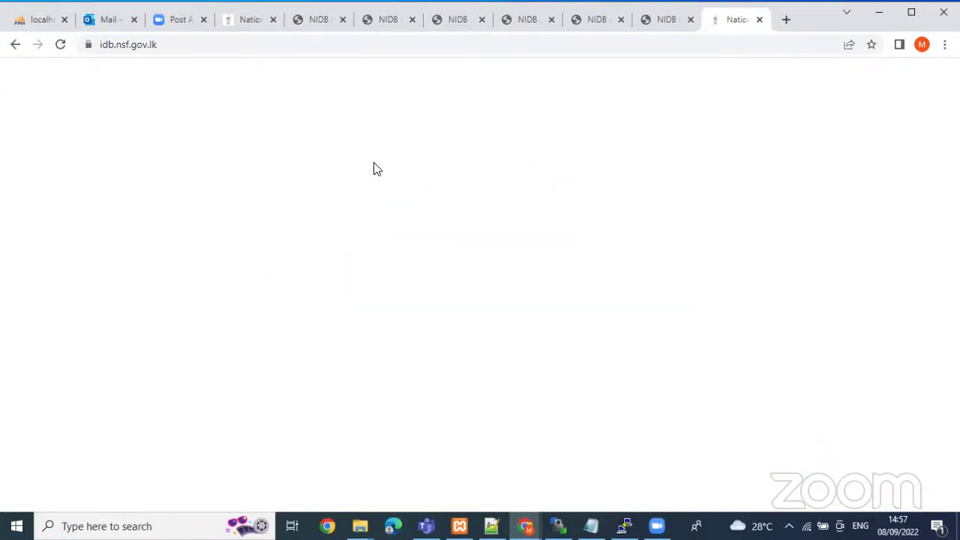
{"action": "scroll", "coordinate": [312, 228], "scroll_direction": "down", "scroll_amount": 10}
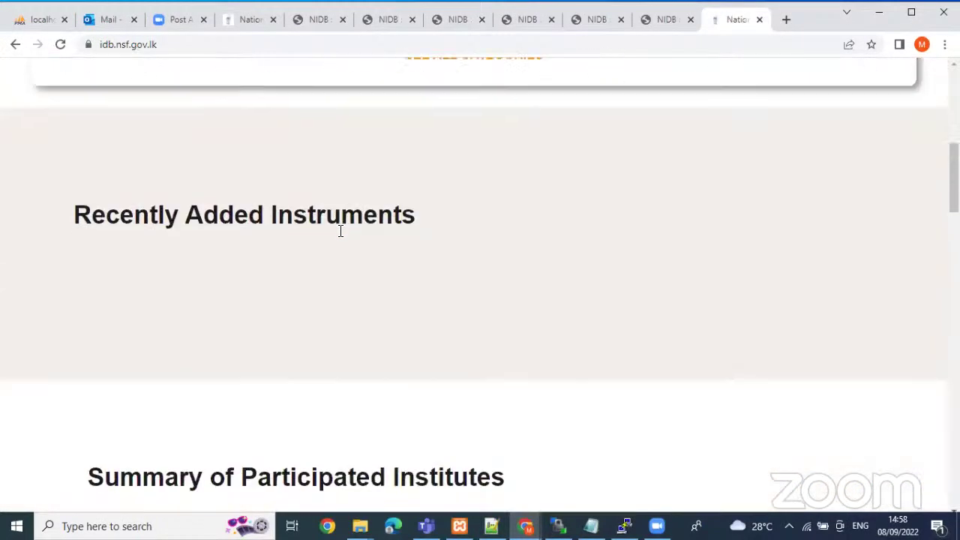
{"action": "scroll", "coordinate": [168, 292], "scroll_direction": "up", "scroll_amount": 3}
{"action": "scroll", "coordinate": [168, 282], "scroll_direction": "down", "scroll_amount": 1}
{"action": "scroll", "coordinate": [168, 282], "scroll_direction": "up", "scroll_amount": 8}
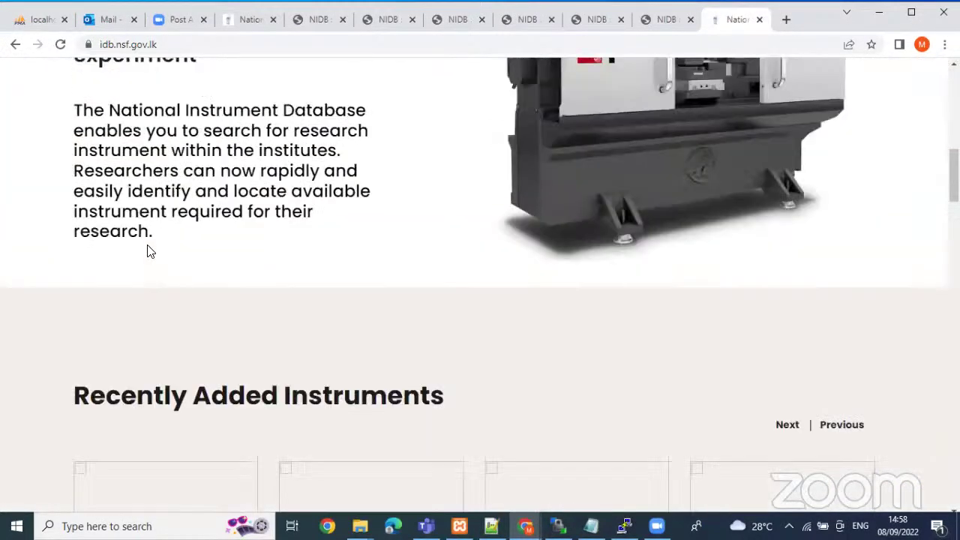
{"action": "scroll", "coordinate": [359, 299], "scroll_direction": "down", "scroll_amount": 8}
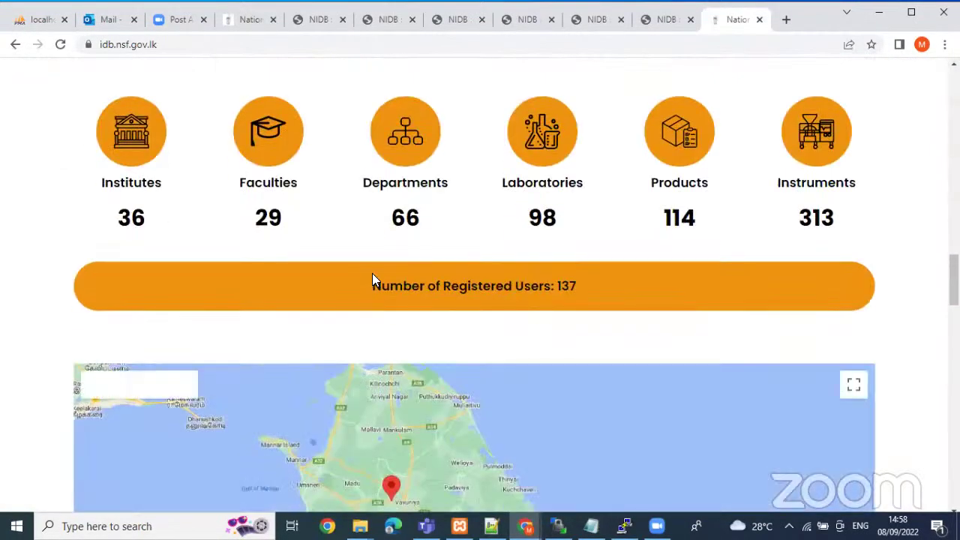
Examine the map of participating institutes and view the details of the Coconut Research Institute of Sri Lanka marker
{"action": "scroll", "coordinate": [371, 278], "scroll_direction": "down", "scroll_amount": 5}
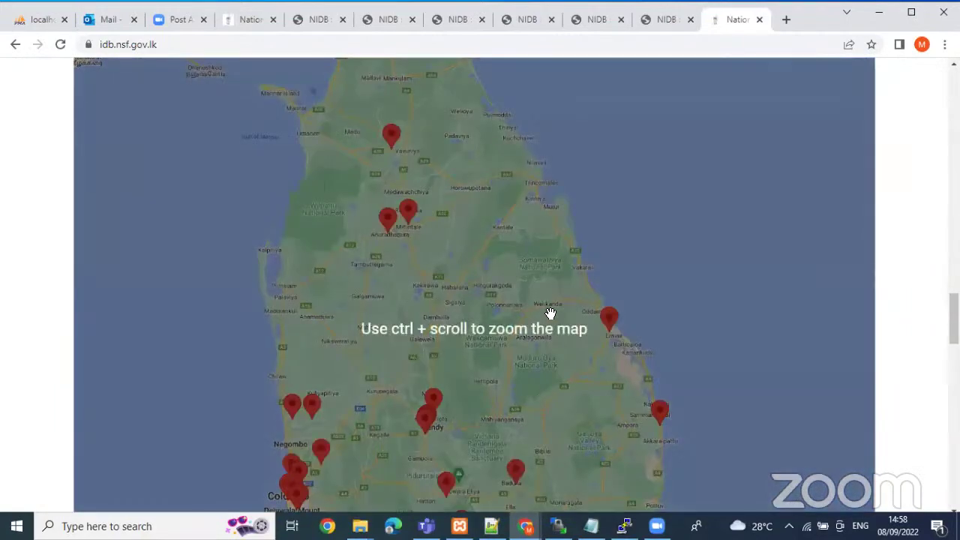
{"action": "scroll", "coordinate": [414, 327], "scroll_direction": "up", "scroll_amount": 1}
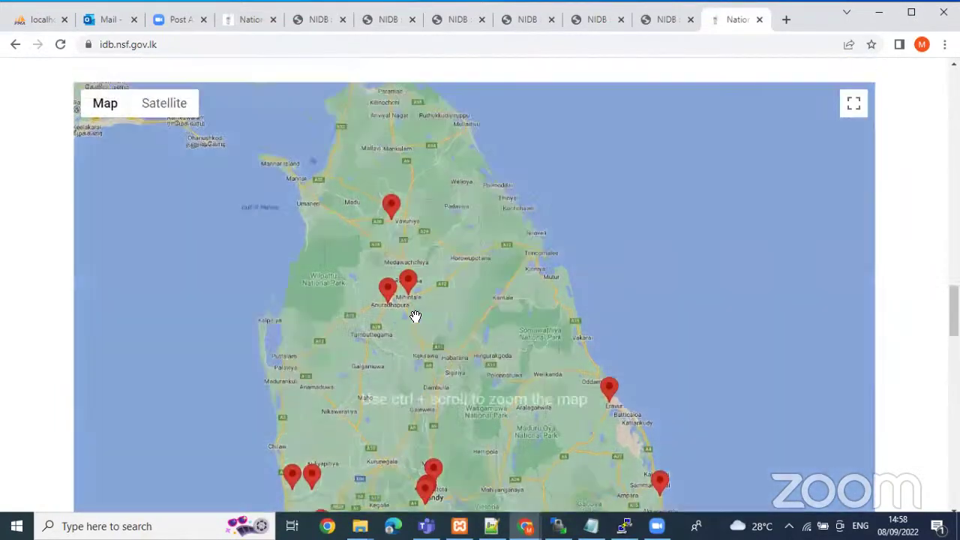
{"action": "scroll", "coordinate": [444, 318], "scroll_direction": "up", "scroll_amount": 4}
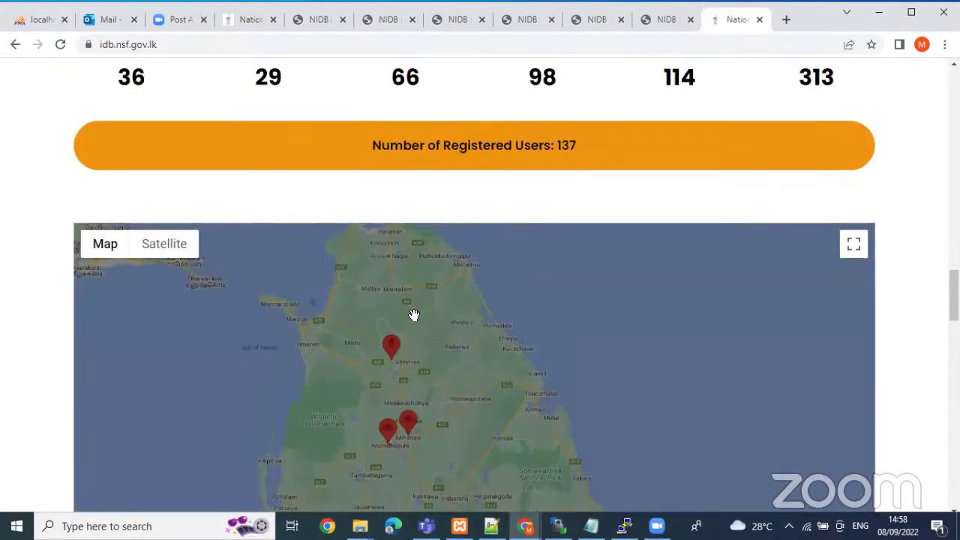
{"action": "scroll", "coordinate": [368, 283], "scroll_direction": "down", "scroll_amount": 1}
{"action": "scroll", "coordinate": [353, 293], "scroll_direction": "down", "scroll_amount": 6}
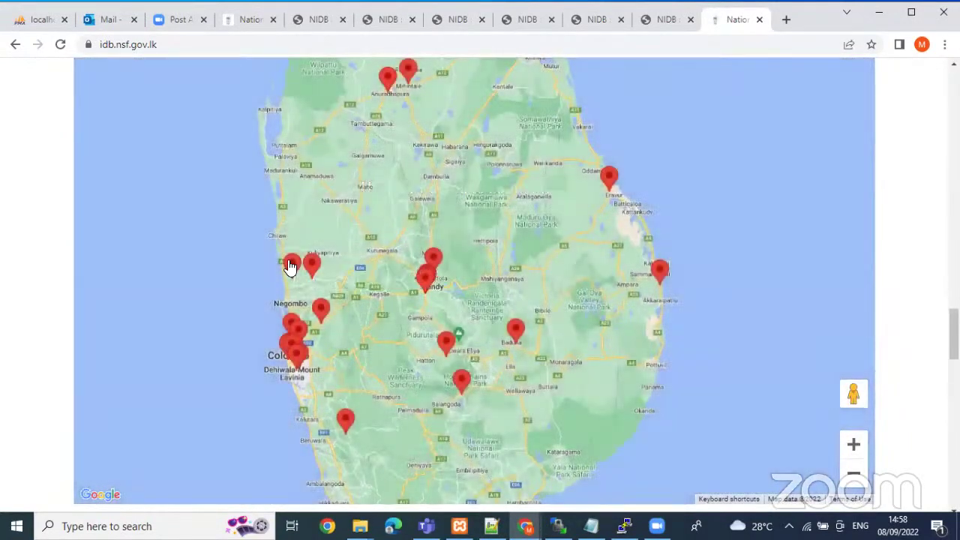
{"action": "left_click", "coordinate": [292, 264]}
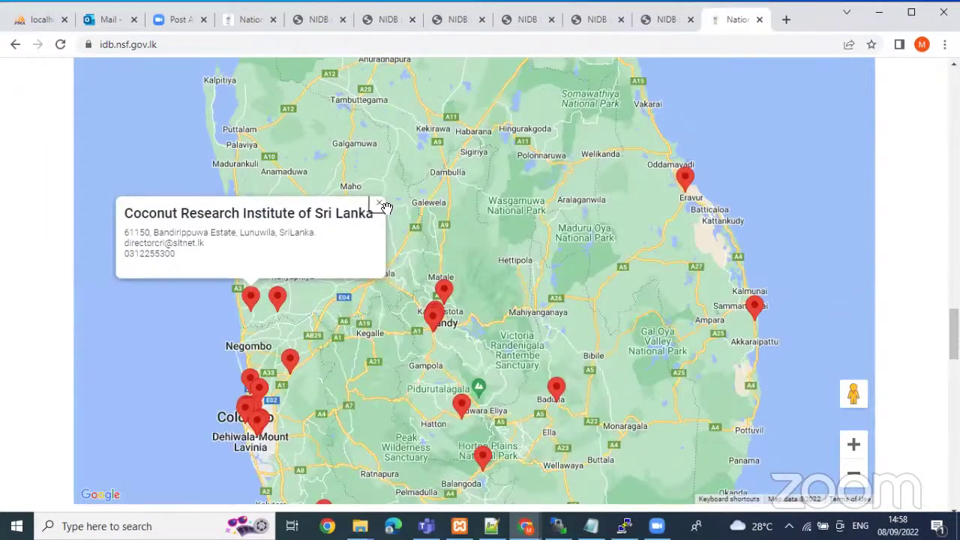
{"action": "left_click", "coordinate": [382, 201]}
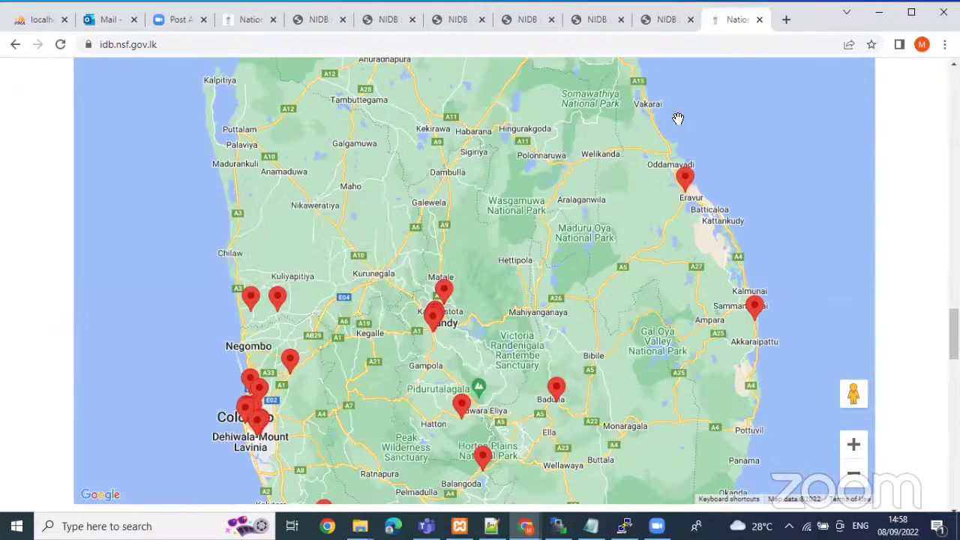
Close the live and local home pages along with the leftover user edit and user listing pages
{"action": "left_click", "coordinate": [759, 20]}
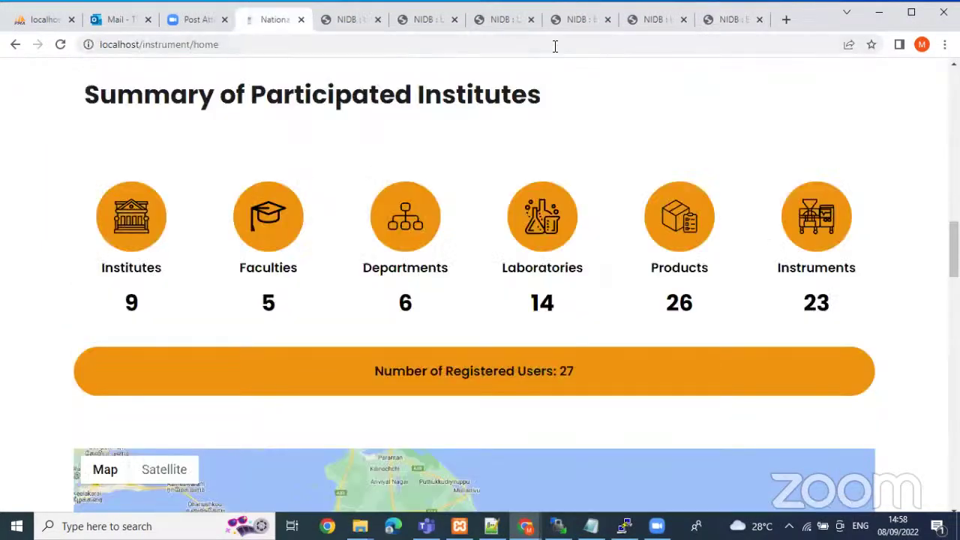
{"action": "left_click", "coordinate": [301, 19]}
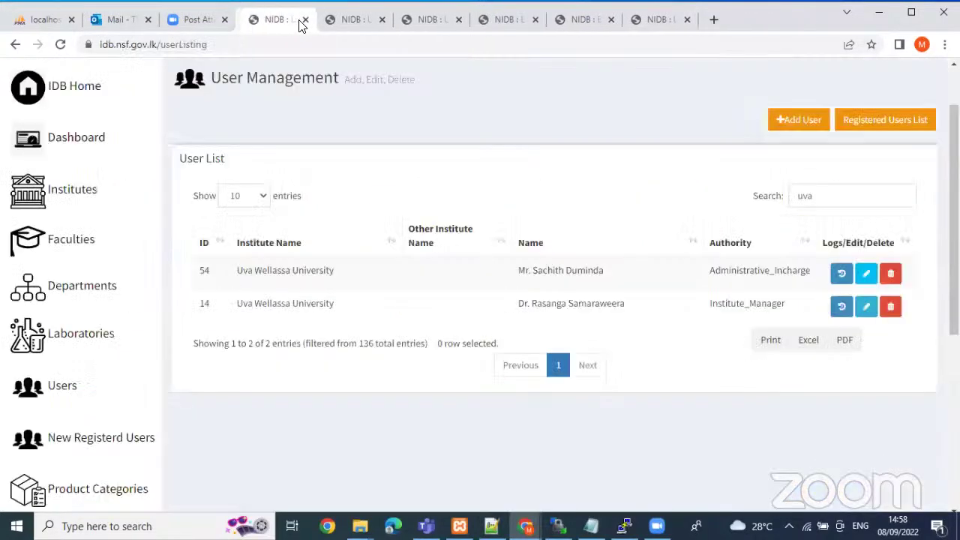
{"action": "left_click", "coordinate": [645, 19]}
{"action": "left_click", "coordinate": [758, 21]}
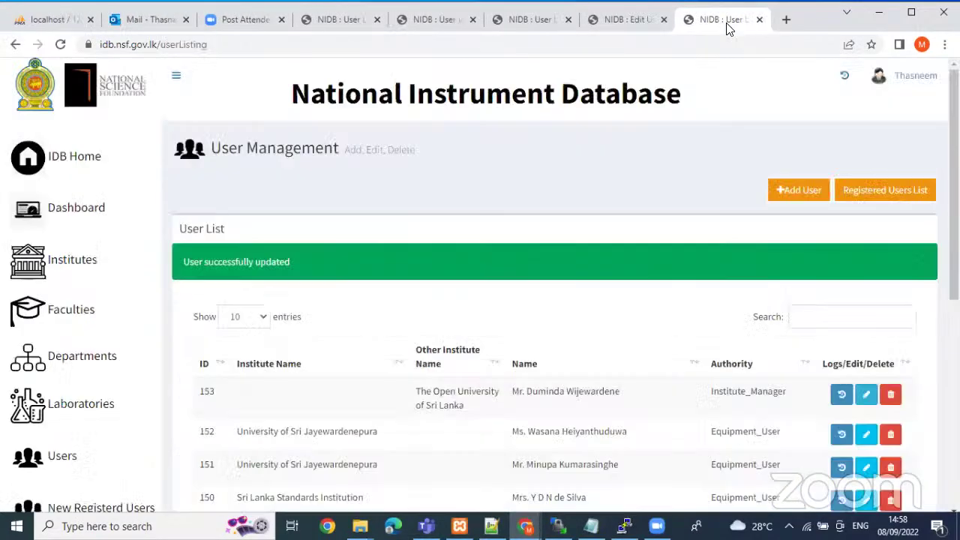
{"action": "left_click", "coordinate": [757, 21]}
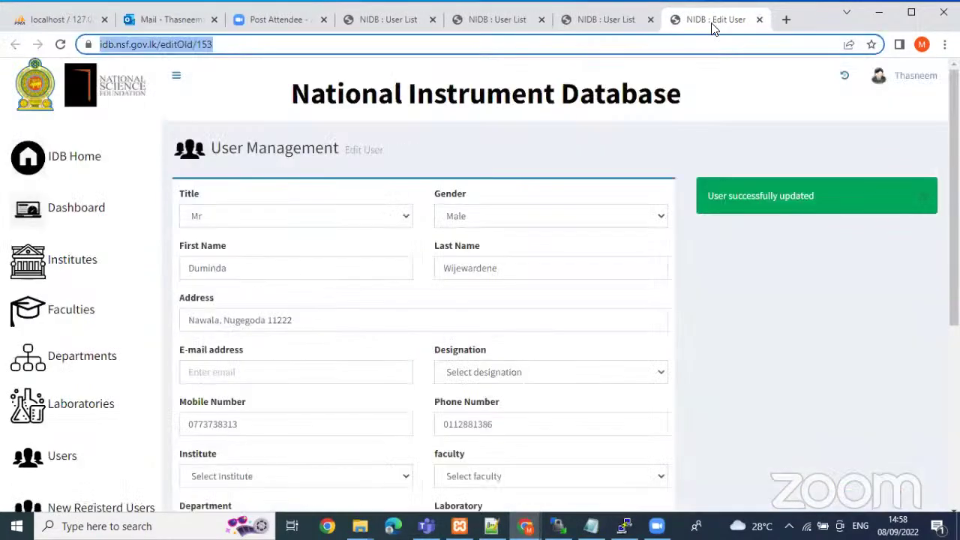
{"action": "left_click", "coordinate": [758, 21]}
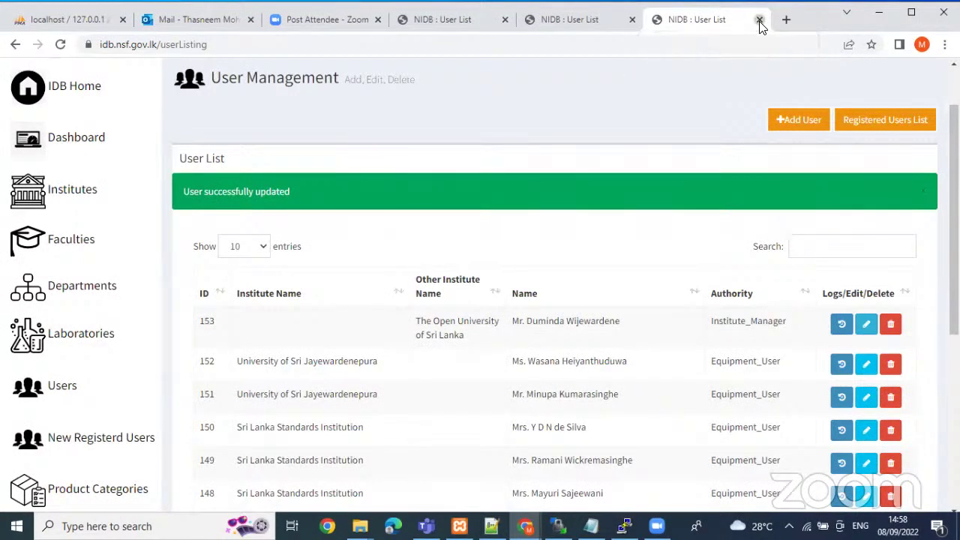
{"action": "left_click", "coordinate": [759, 22]}
Open the login history of user 147 from the Tea Research Institute of Sri Lanka and examine the logged actions
{"action": "scroll", "coordinate": [82, 255], "scroll_direction": "up", "scroll_amount": 1}
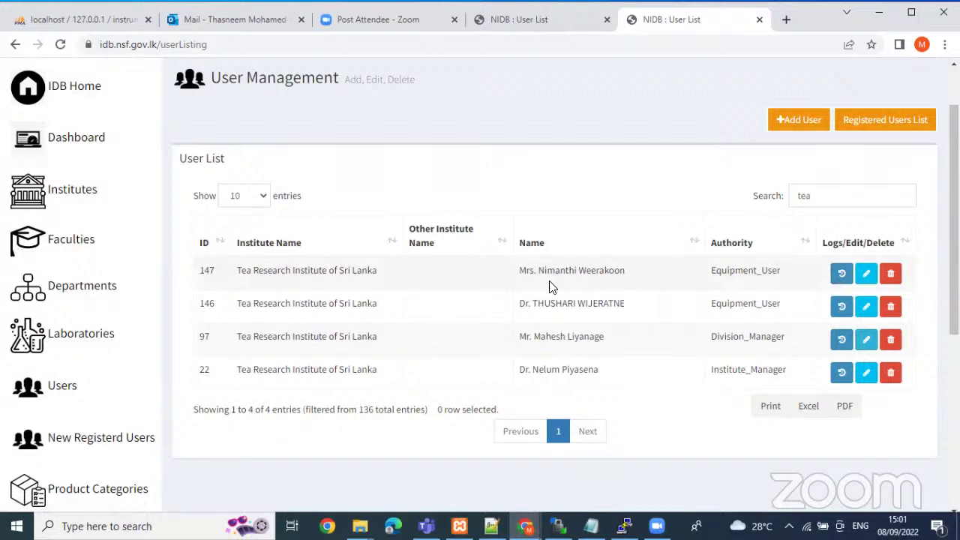
{"action": "left_click", "coordinate": [841, 274]}
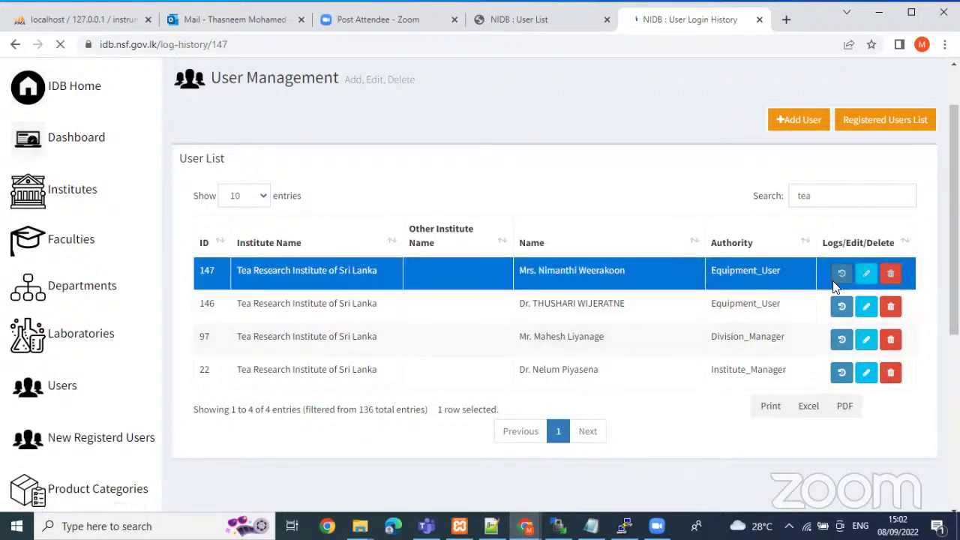
{"action": "scroll", "coordinate": [540, 257], "scroll_direction": "down", "scroll_amount": 1}
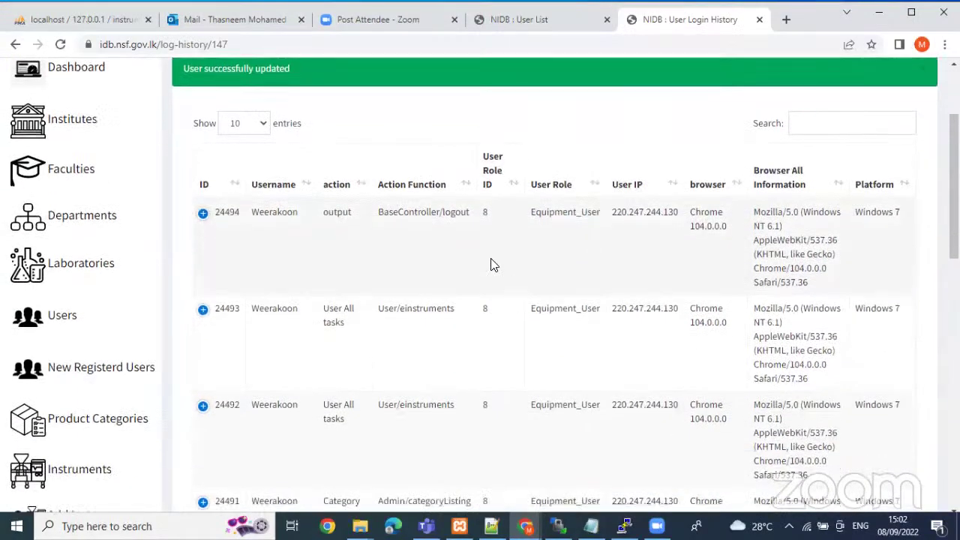
{"action": "scroll", "coordinate": [487, 263], "scroll_direction": "down", "scroll_amount": 3}
{"action": "scroll", "coordinate": [484, 266], "scroll_direction": "up", "scroll_amount": 1}
{"action": "scroll", "coordinate": [480, 271], "scroll_direction": "up", "scroll_amount": 2}
{"action": "scroll", "coordinate": [562, 300], "scroll_direction": "down", "scroll_amount": 1}
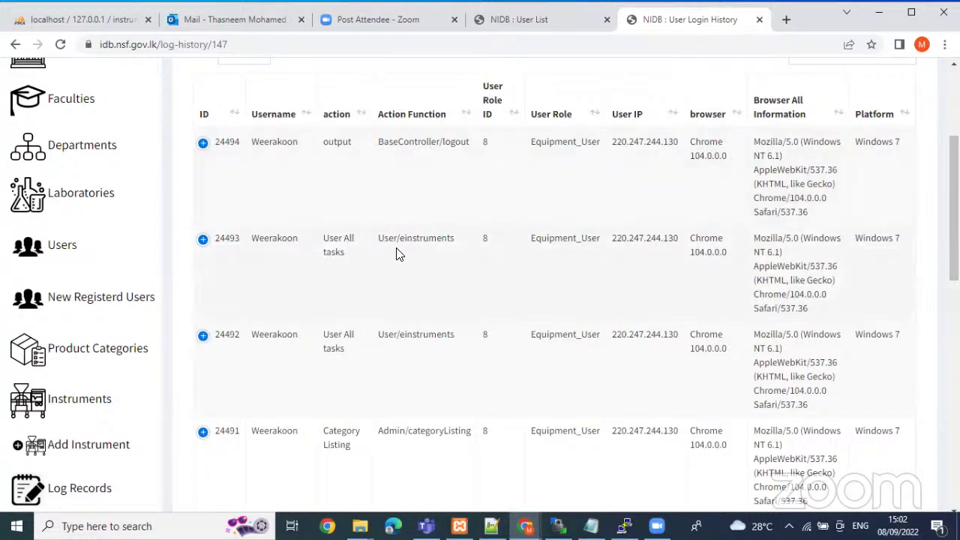
{"action": "scroll", "coordinate": [425, 358], "scroll_direction": "down", "scroll_amount": 1}
{"action": "scroll", "coordinate": [424, 383], "scroll_direction": "down", "scroll_amount": 2}
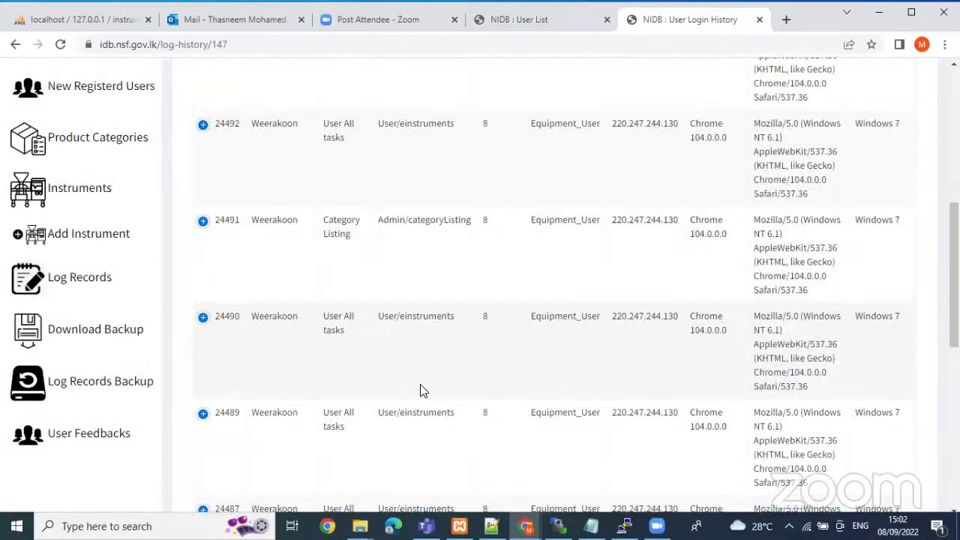
{"action": "scroll", "coordinate": [413, 397], "scroll_direction": "down", "scroll_amount": 1}
{"action": "scroll", "coordinate": [337, 366], "scroll_direction": "up", "scroll_amount": 2}
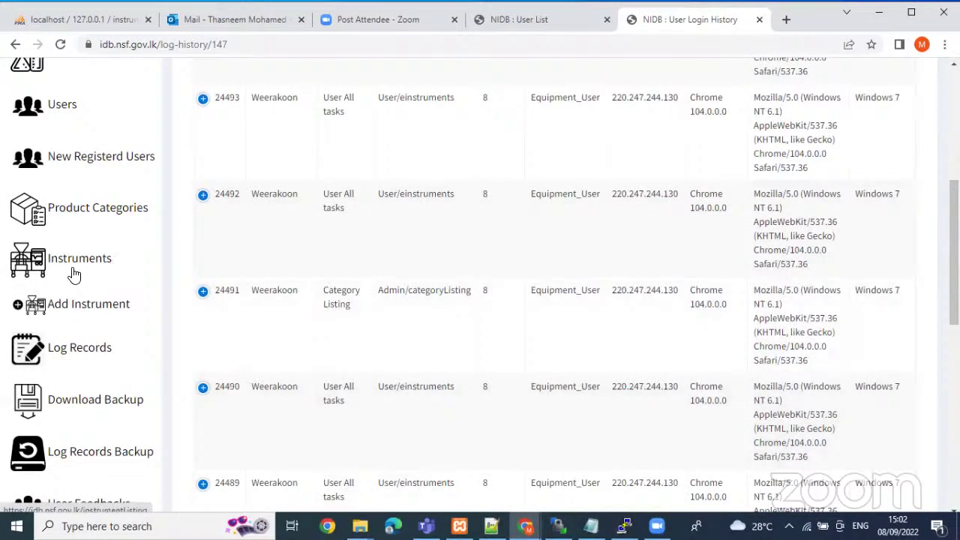
Open the Laboratories listing
{"action": "scroll", "coordinate": [75, 308], "scroll_direction": "up", "scroll_amount": 1}
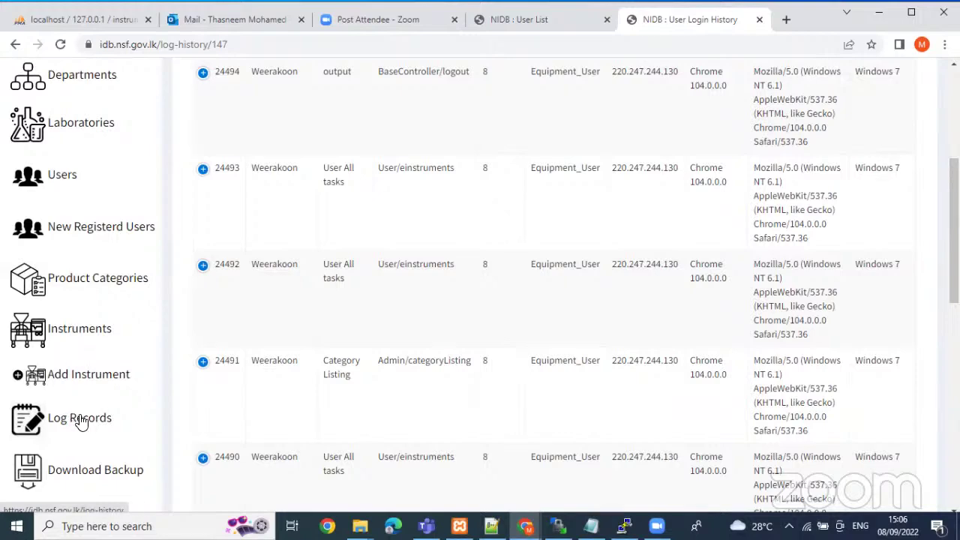
{"action": "scroll", "coordinate": [77, 302], "scroll_direction": "up", "scroll_amount": 1}
{"action": "scroll", "coordinate": [78, 302], "scroll_direction": "up", "scroll_amount": 1}
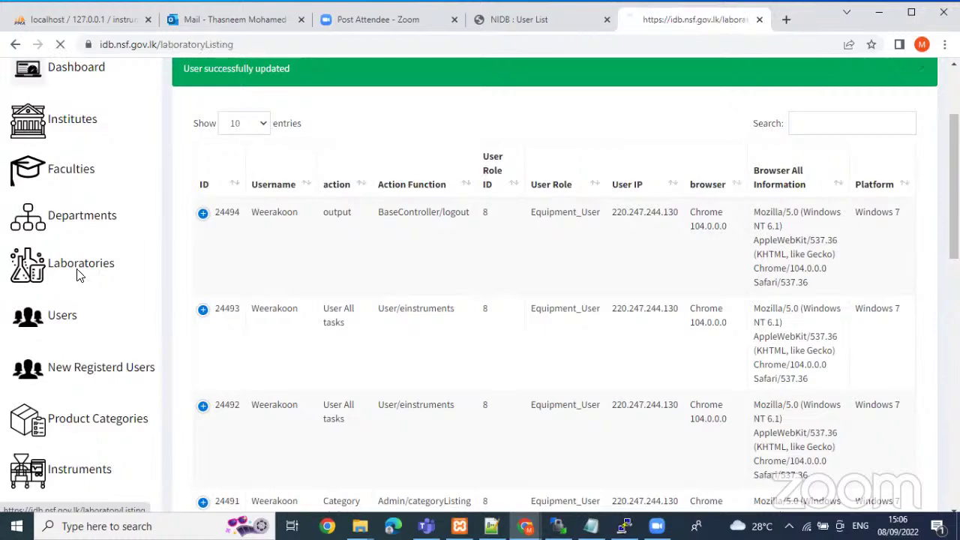
View the Laboratory List, check the already open User List page, and return to the laboratories
{"action": "left_click", "coordinate": [77, 272]}
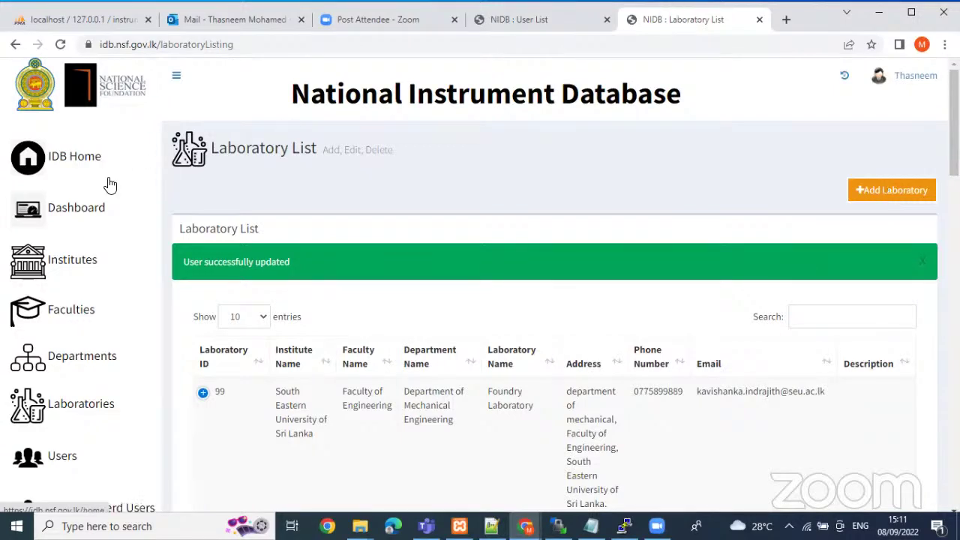
{"action": "left_click", "coordinate": [535, 26]}
{"action": "left_click", "coordinate": [720, 23]}
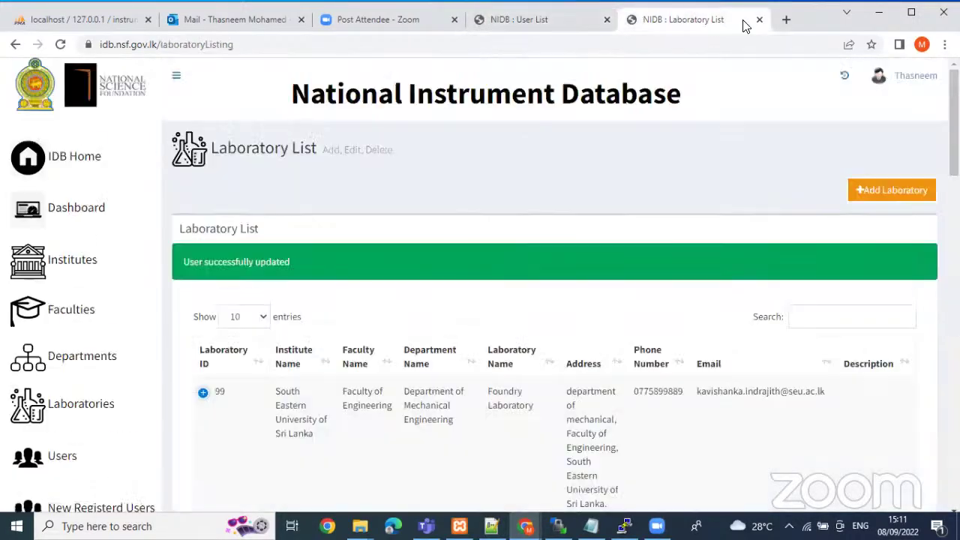
Open idb.nsf.gov.lk in a new tab and go to the Get in Touch form on its Contact page
{"action": "key", "text": "ctrl+t"}
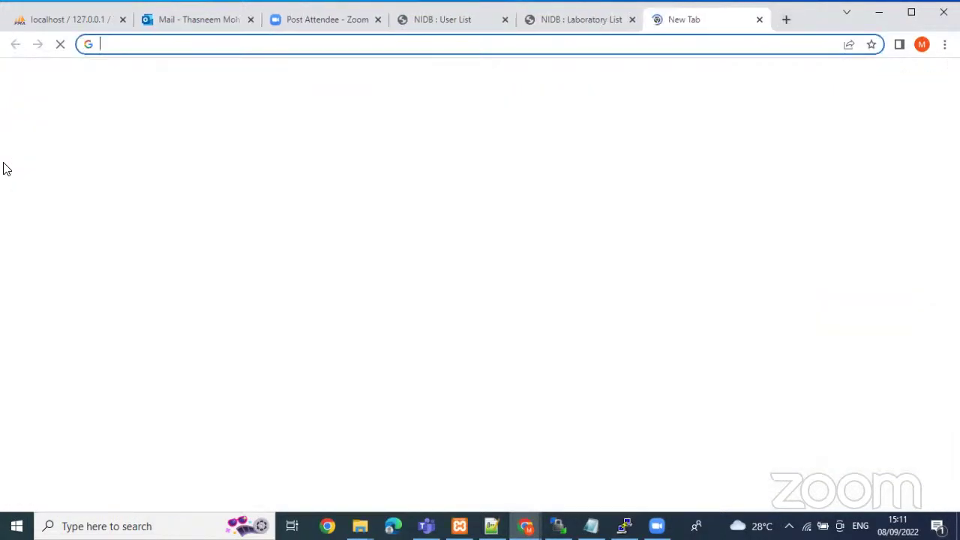
{"action": "type", "text": "idb"}
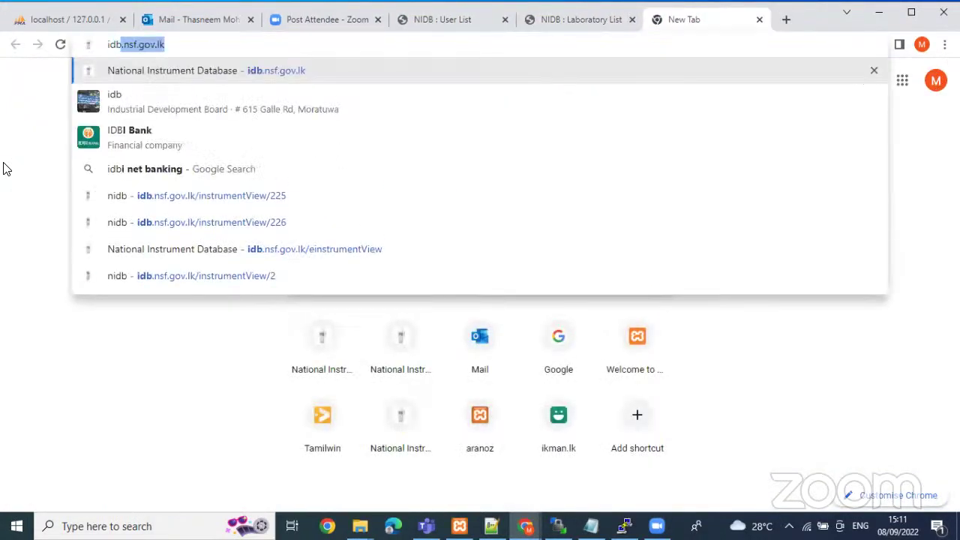
{"action": "key", "text": "Return"}
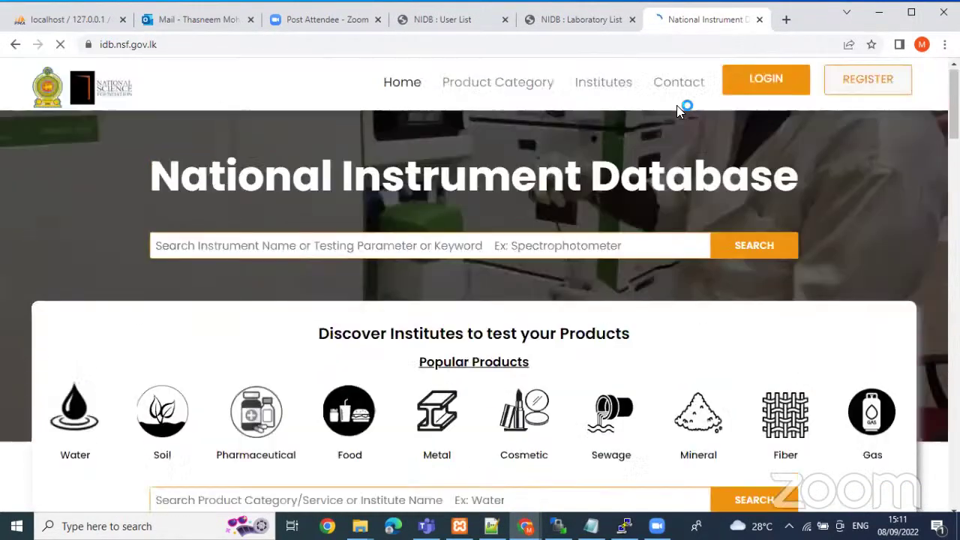
{"action": "left_click", "coordinate": [680, 87]}
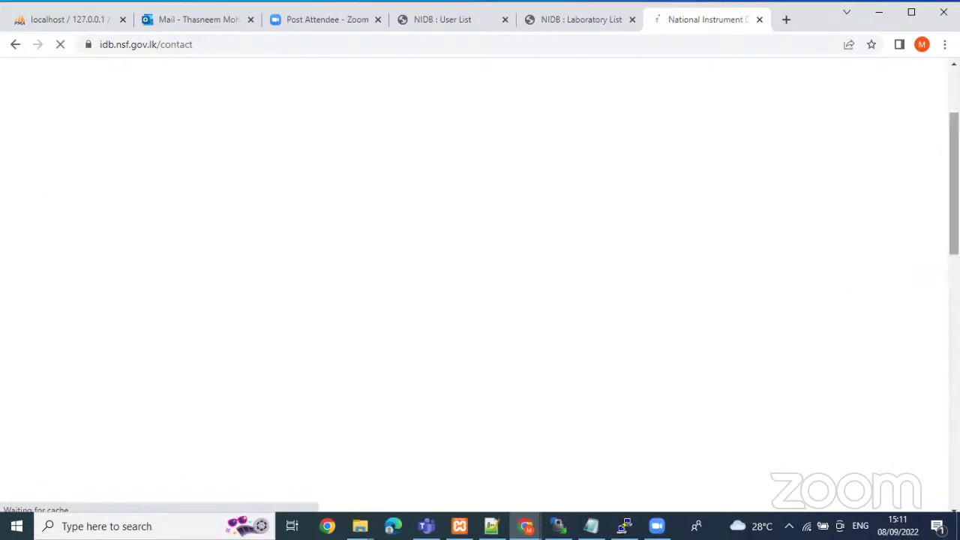
{"action": "scroll", "coordinate": [480, 300], "scroll_direction": "down", "scroll_amount": 5}
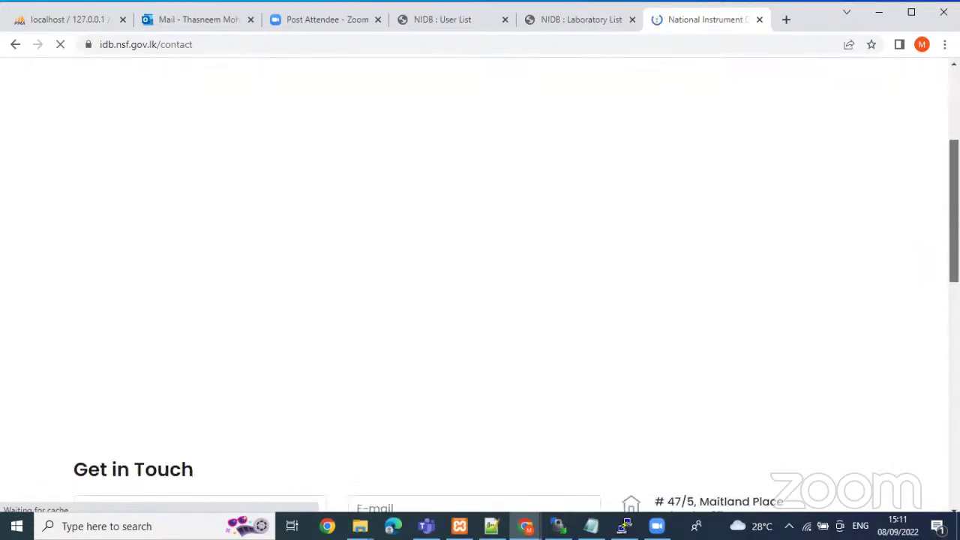
{"action": "scroll", "coordinate": [480, 300], "scroll_direction": "down", "scroll_amount": 2}
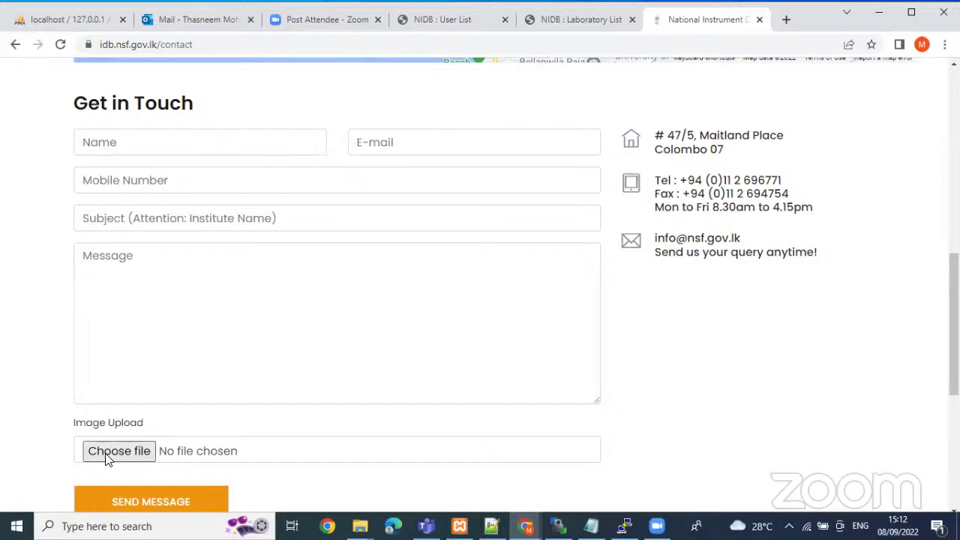
Examine the contact form's subject, message and image upload fields, then reload the page with the form left blank
{"action": "scroll", "coordinate": [287, 315], "scroll_direction": "up", "scroll_amount": 1}
{"action": "scroll", "coordinate": [287, 315], "scroll_direction": "down", "scroll_amount": 1}
{"action": "left_click", "coordinate": [137, 223]}
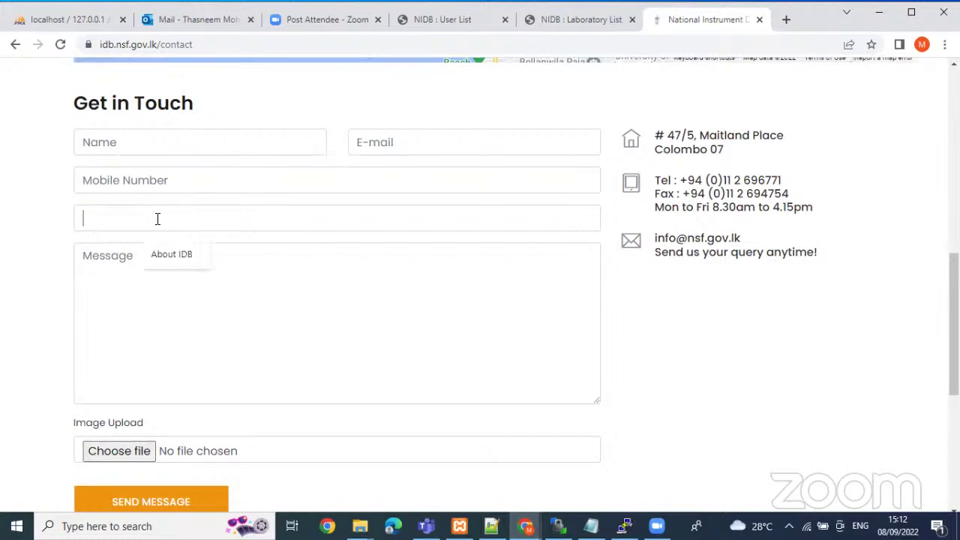
{"action": "left_click", "coordinate": [191, 349]}
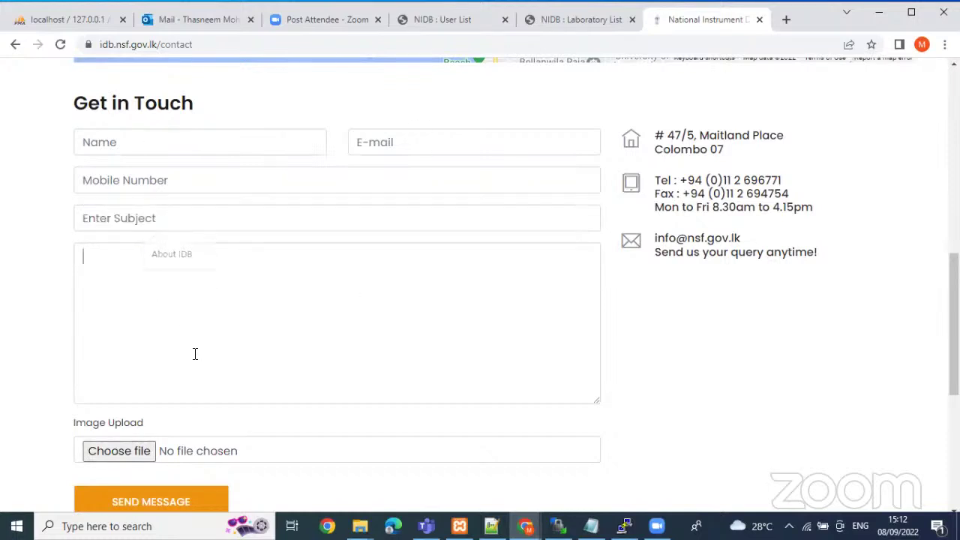
{"action": "left_click", "coordinate": [60, 44]}
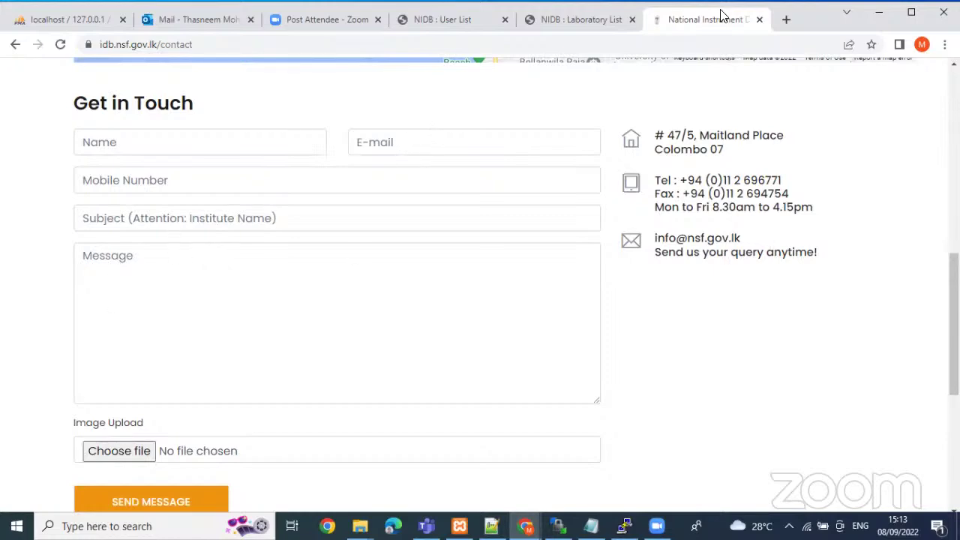
Open the User Feedbacks listing in the admin site and bring its entries into view
{"action": "left_click", "coordinate": [590, 22]}
{"action": "scroll", "coordinate": [253, 328], "scroll_direction": "down", "scroll_amount": 9}
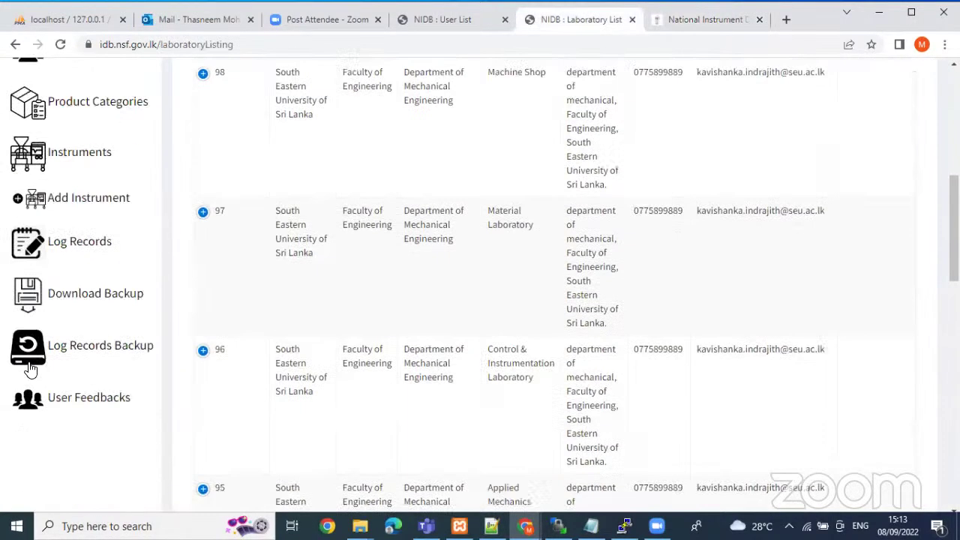
{"action": "scroll", "coordinate": [70, 274], "scroll_direction": "up", "scroll_amount": 2}
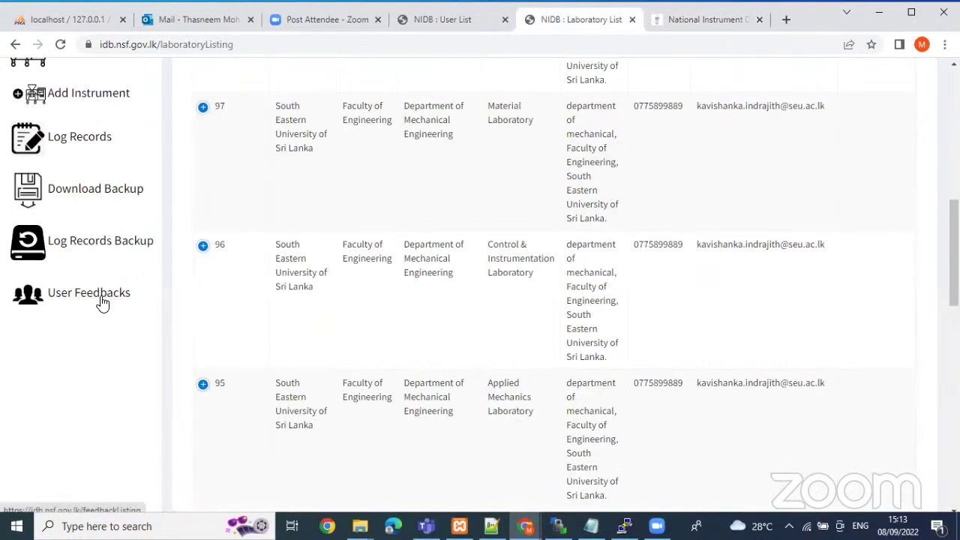
{"action": "left_click", "coordinate": [101, 302]}
{"action": "scroll", "coordinate": [793, 218], "scroll_direction": "down", "scroll_amount": 2}
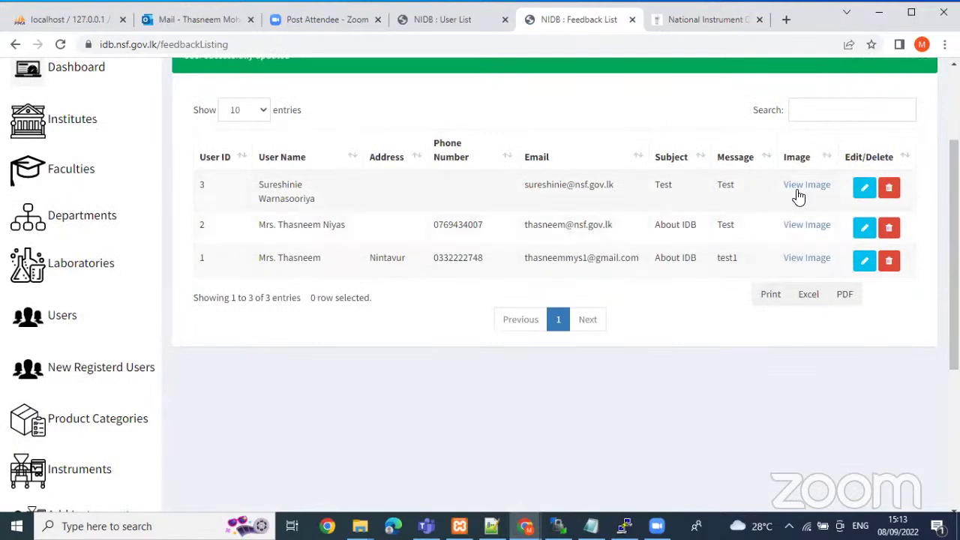
{"action": "scroll", "coordinate": [818, 218], "scroll_direction": "up", "scroll_amount": 1}
{"action": "scroll", "coordinate": [817, 217], "scroll_direction": "down", "scroll_amount": 2}
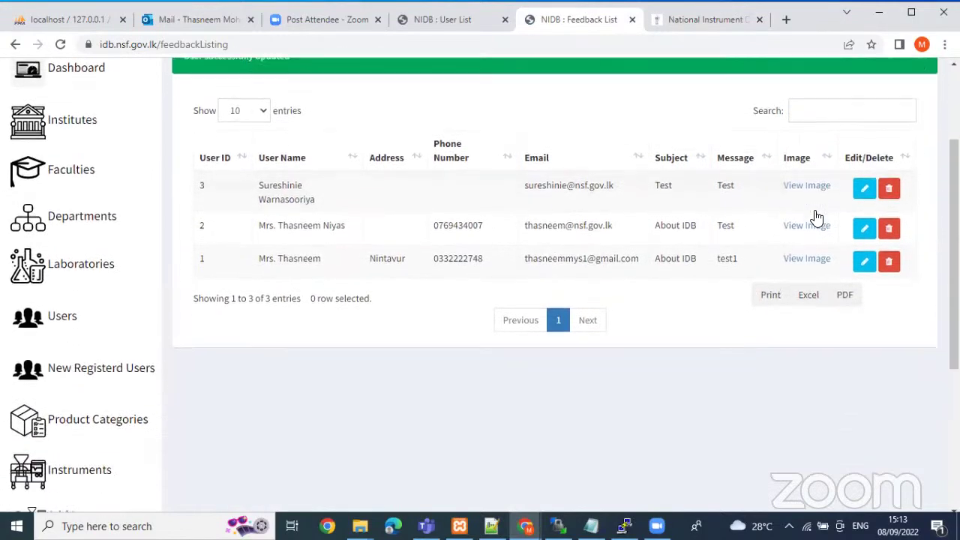
{"action": "scroll", "coordinate": [820, 178], "scroll_direction": "up", "scroll_amount": 1}
View the images attached to feedback entries 3 and 2, returning to the feedback list after each
{"action": "left_click", "coordinate": [818, 193]}
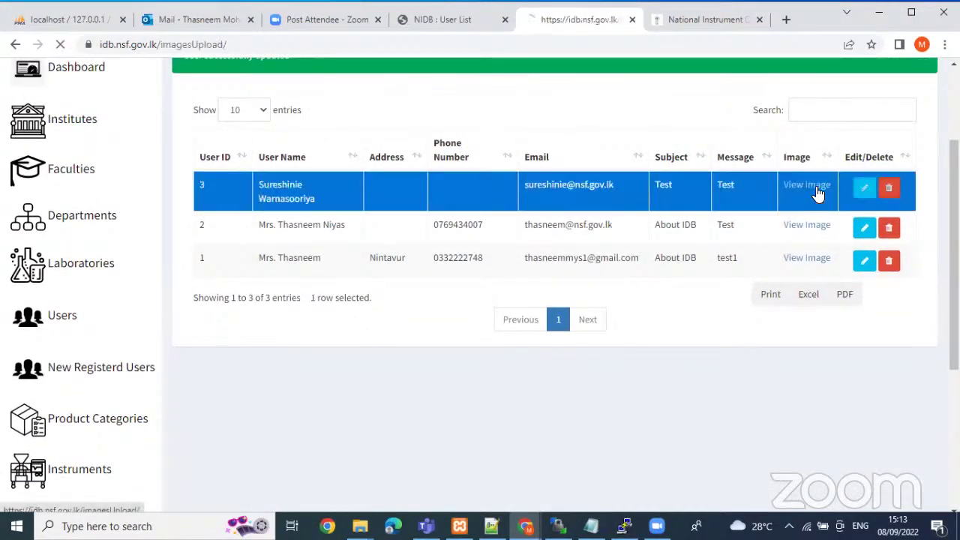
{"action": "left_click", "coordinate": [15, 44]}
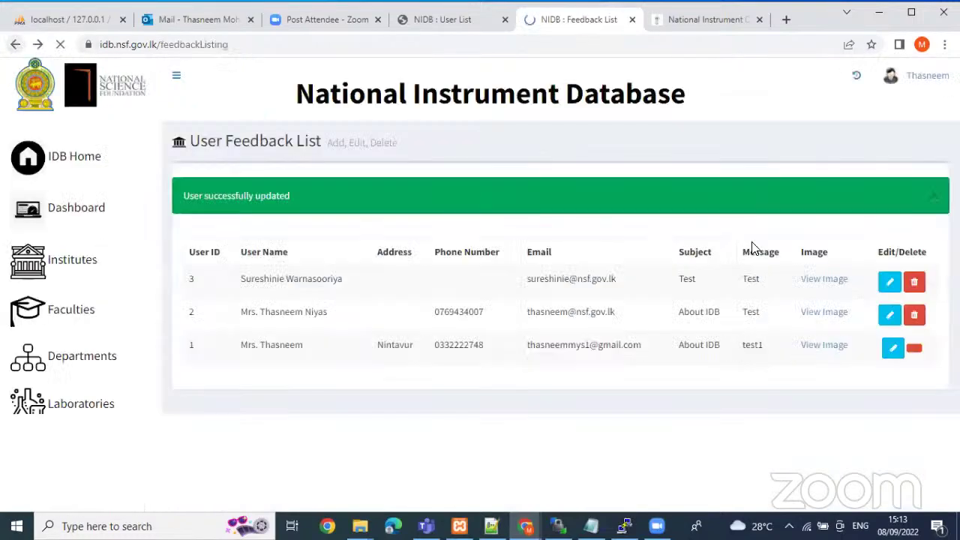
{"action": "scroll", "coordinate": [825, 285], "scroll_direction": "down", "scroll_amount": 1}
{"action": "left_click", "coordinate": [814, 228]}
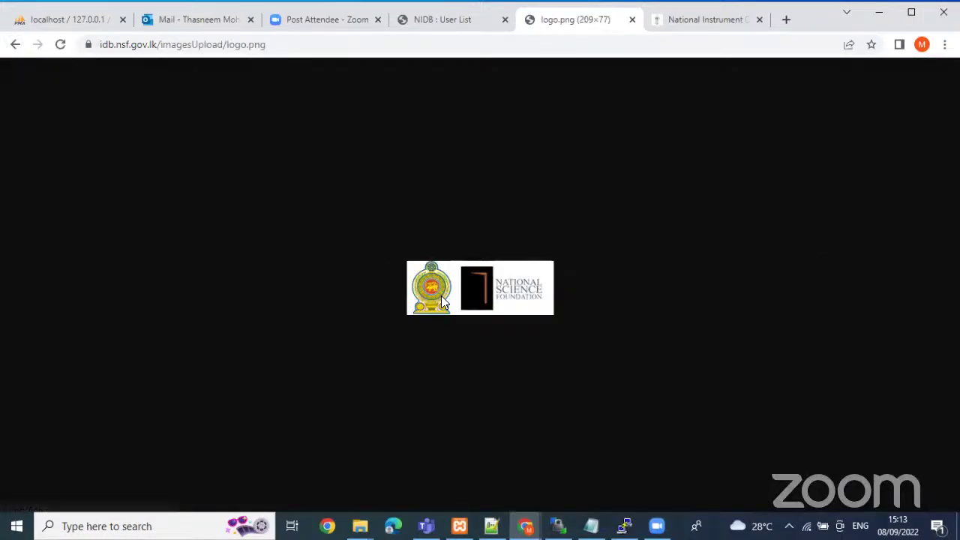
{"action": "left_click", "coordinate": [14, 44]}
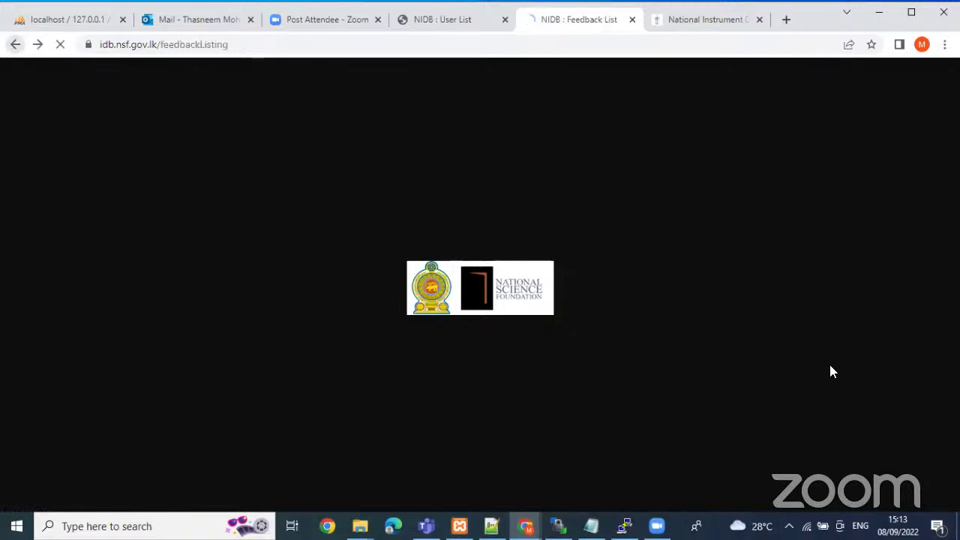
Examine feedback entry 3 and highlight the sender's e-mail address in its row
{"action": "scroll", "coordinate": [815, 283], "scroll_direction": "down", "scroll_amount": 2}
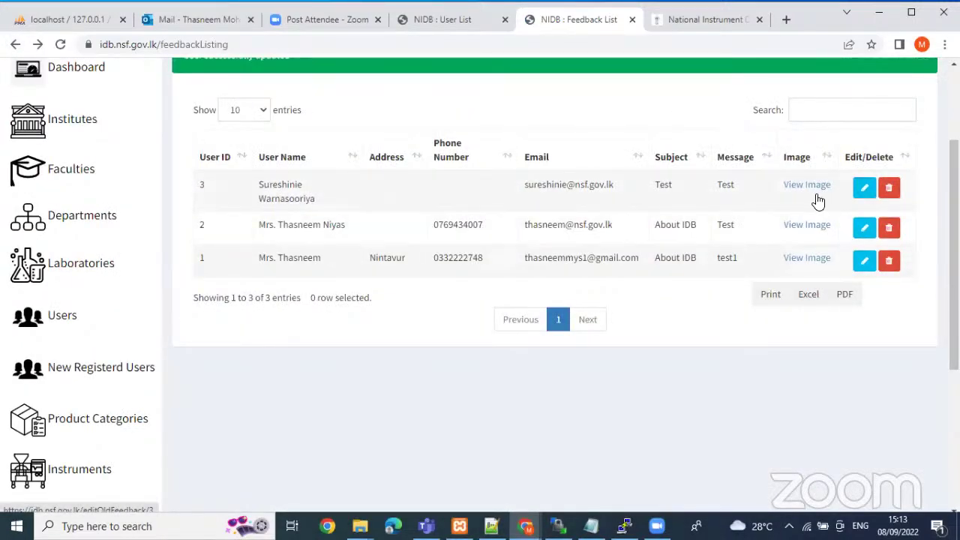
{"action": "scroll", "coordinate": [758, 247], "scroll_direction": "up", "scroll_amount": 1}
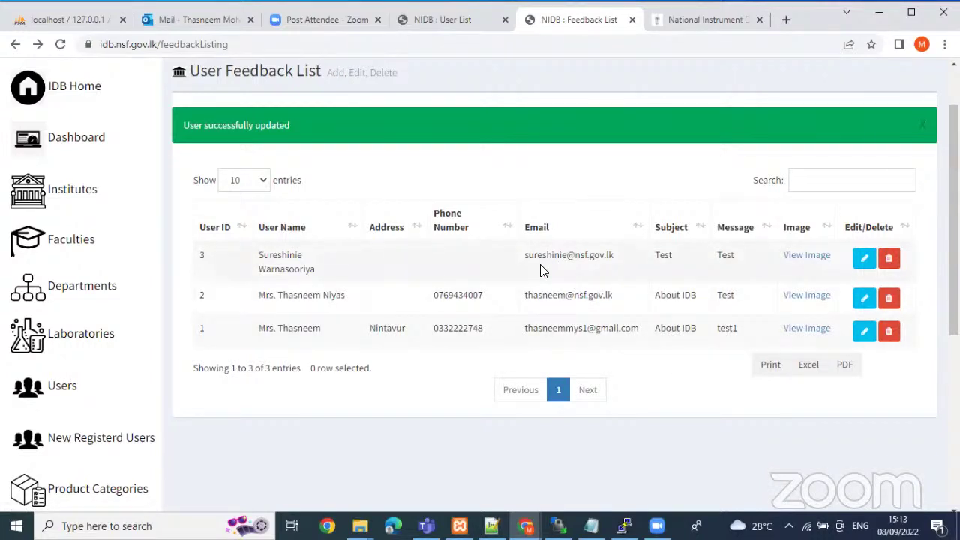
{"action": "left_click_drag", "start_coordinate": [525, 255], "coordinate": [613, 256]}
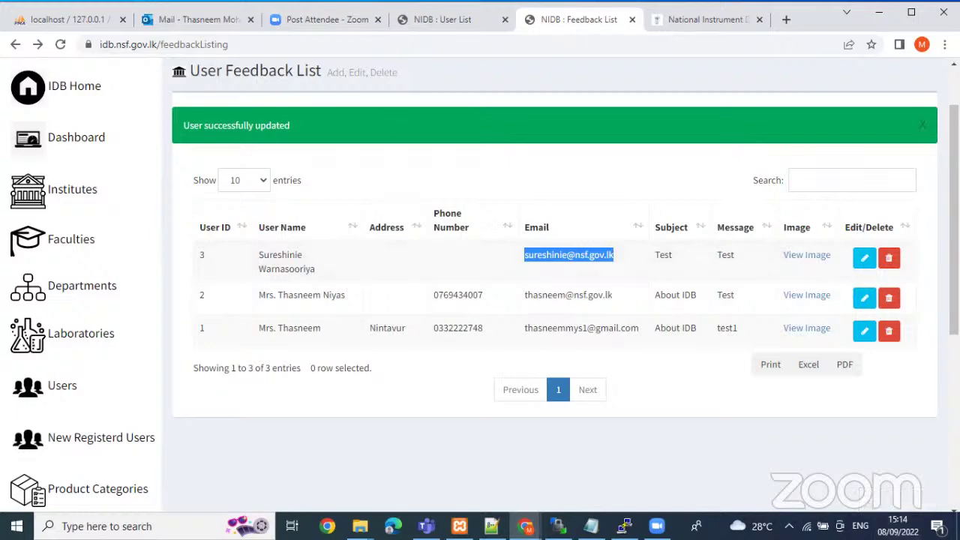
Return from the admin listings to the public site and open its home page
{"action": "left_click", "coordinate": [439, 19]}
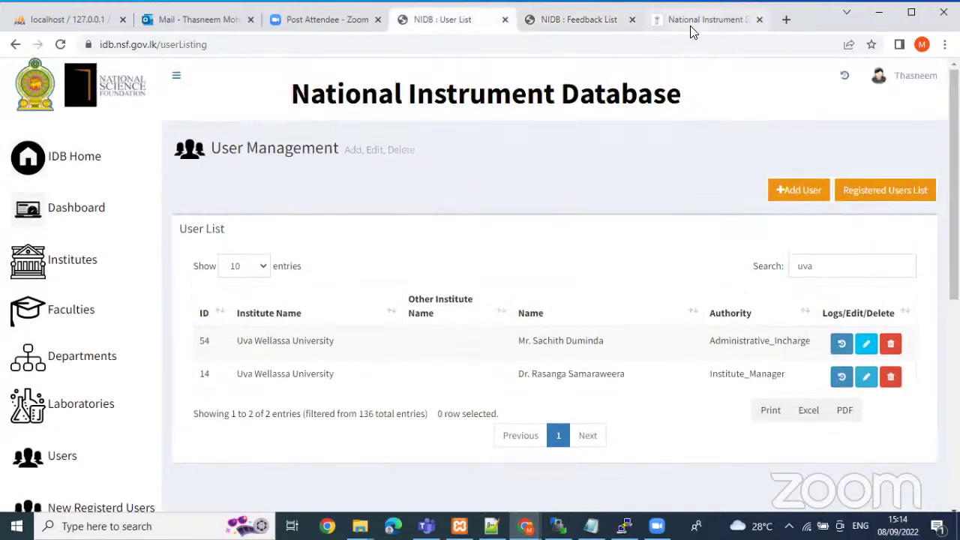
{"action": "left_click", "coordinate": [690, 20]}
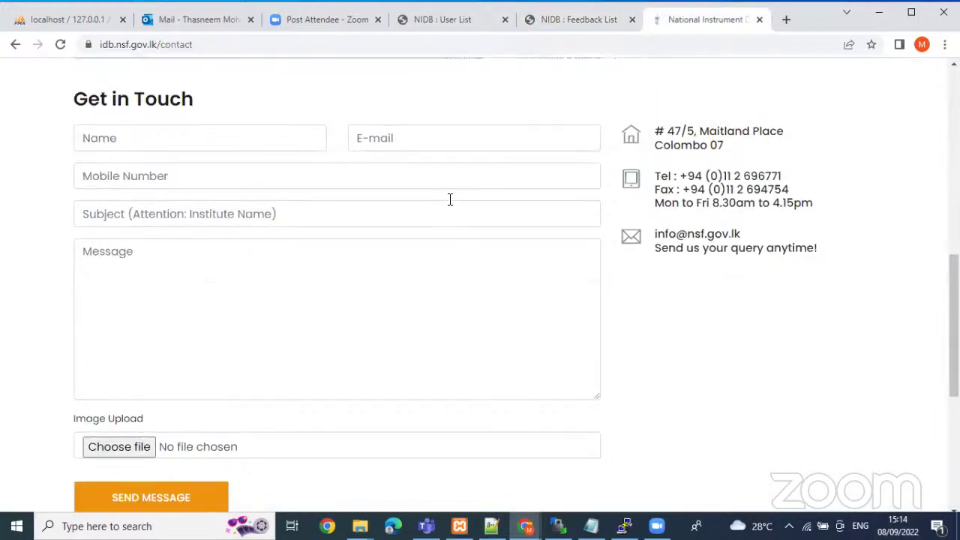
{"action": "scroll", "coordinate": [375, 165], "scroll_direction": "up", "scroll_amount": 3}
{"action": "scroll", "coordinate": [375, 112], "scroll_direction": "up", "scroll_amount": 5}
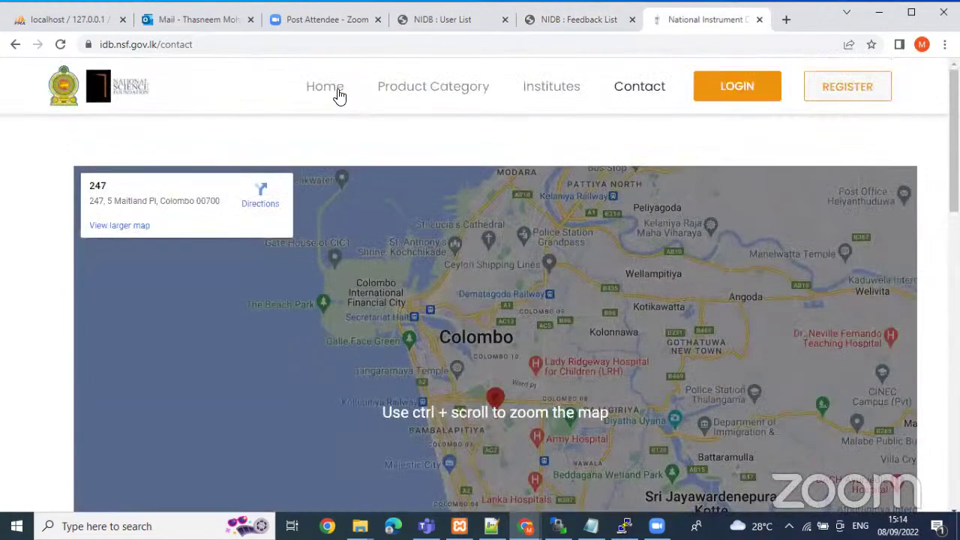
{"action": "left_click", "coordinate": [335, 92]}
Open the High Performance Liquid Chromatography (HPLC) instrument from the home page's instrument cards
{"action": "scroll", "coordinate": [517, 289], "scroll_direction": "down", "scroll_amount": 3}
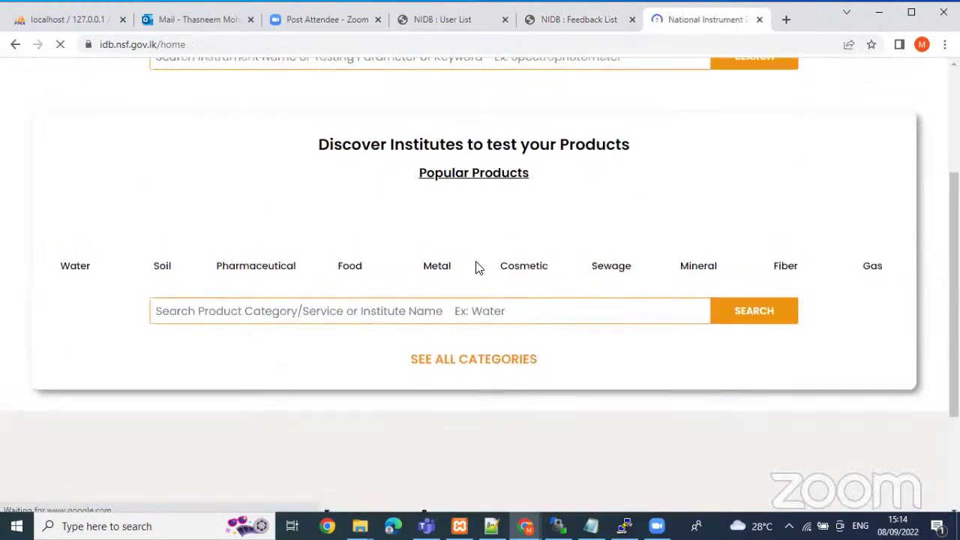
{"action": "scroll", "coordinate": [600, 266], "scroll_direction": "up", "scroll_amount": 3}
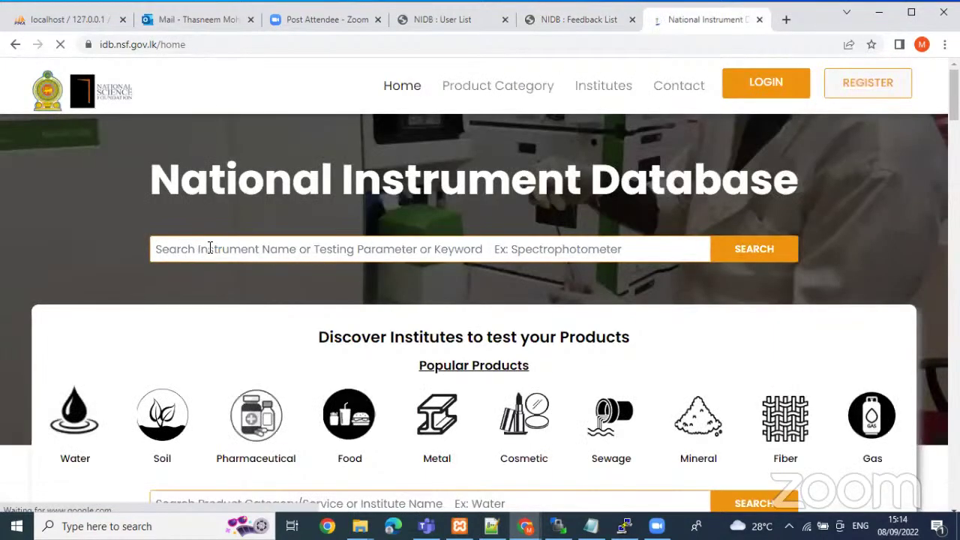
{"action": "scroll", "coordinate": [207, 249], "scroll_direction": "down", "scroll_amount": 8}
{"action": "scroll", "coordinate": [428, 368], "scroll_direction": "down", "scroll_amount": 5}
{"action": "mouse_move", "coordinate": [139, 337]}
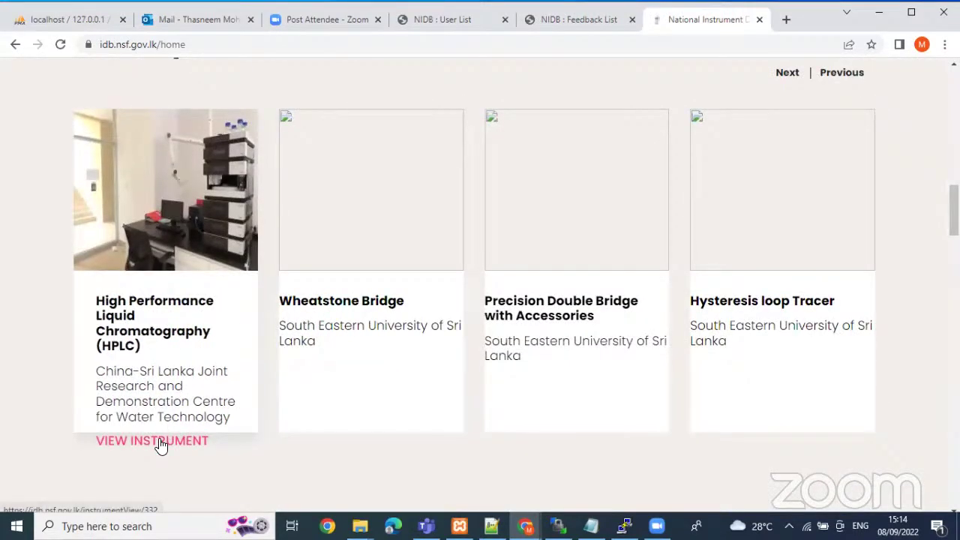
{"action": "left_click", "coordinate": [160, 442]}
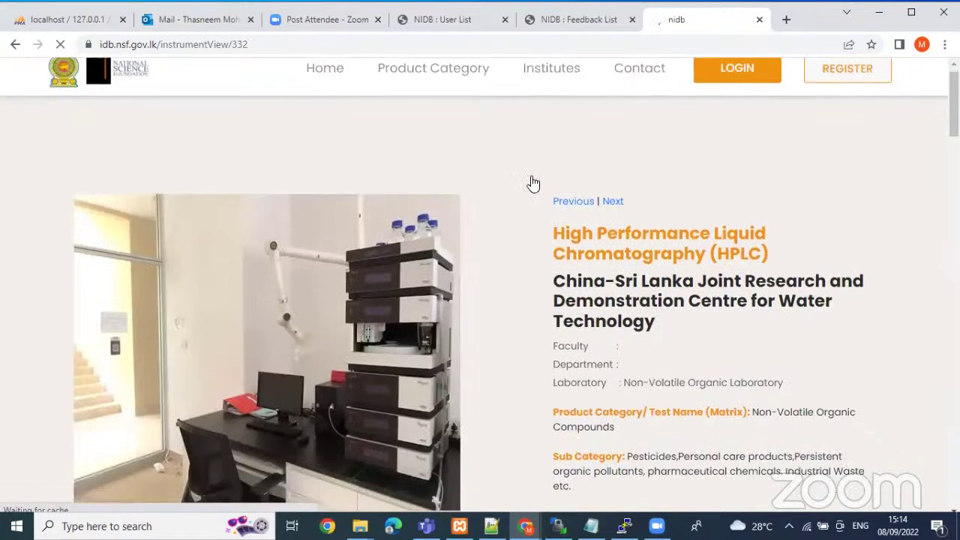
Examine the HPLC instrument's image, description, product category and keywords, highlighting its service charge
{"action": "scroll", "coordinate": [533, 183], "scroll_direction": "down", "scroll_amount": 2}
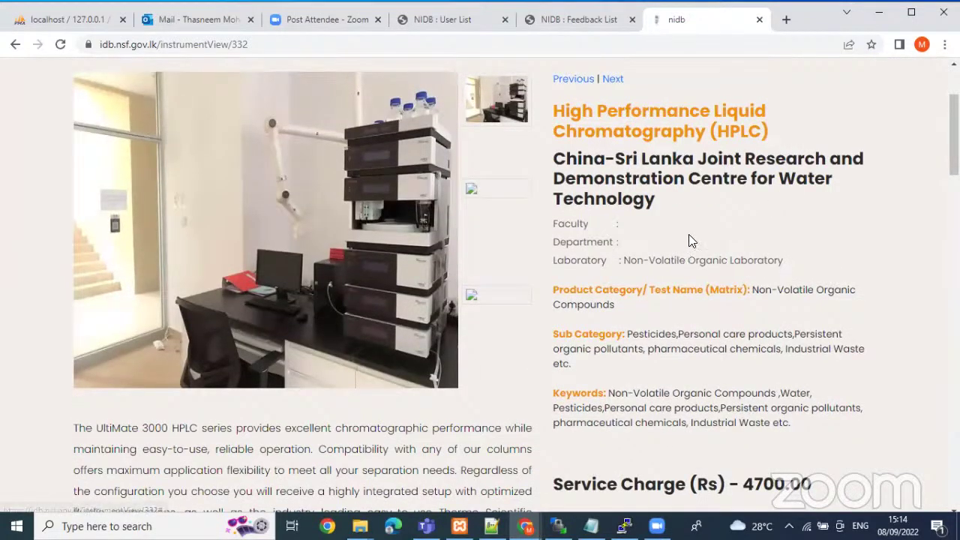
{"action": "scroll", "coordinate": [569, 262], "scroll_direction": "down", "scroll_amount": 1}
{"action": "scroll", "coordinate": [650, 299], "scroll_direction": "down", "scroll_amount": 2}
{"action": "scroll", "coordinate": [645, 290], "scroll_direction": "up", "scroll_amount": 2}
{"action": "left_click_drag", "start_coordinate": [557, 275], "coordinate": [801, 275]}
{"action": "scroll", "coordinate": [477, 279], "scroll_direction": "up", "scroll_amount": 3}
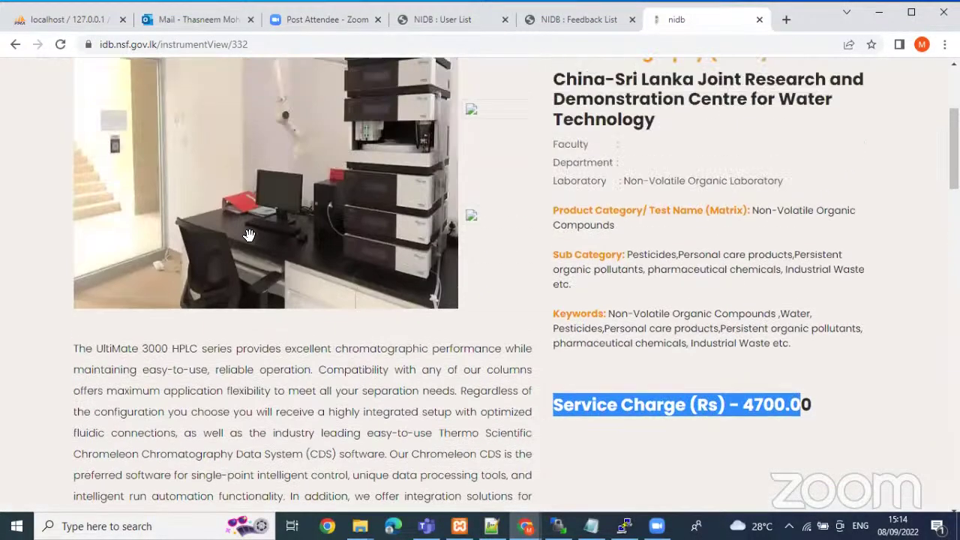
{"action": "scroll", "coordinate": [540, 342], "scroll_direction": "down", "scroll_amount": 3}
{"action": "left_click", "coordinate": [693, 330]}
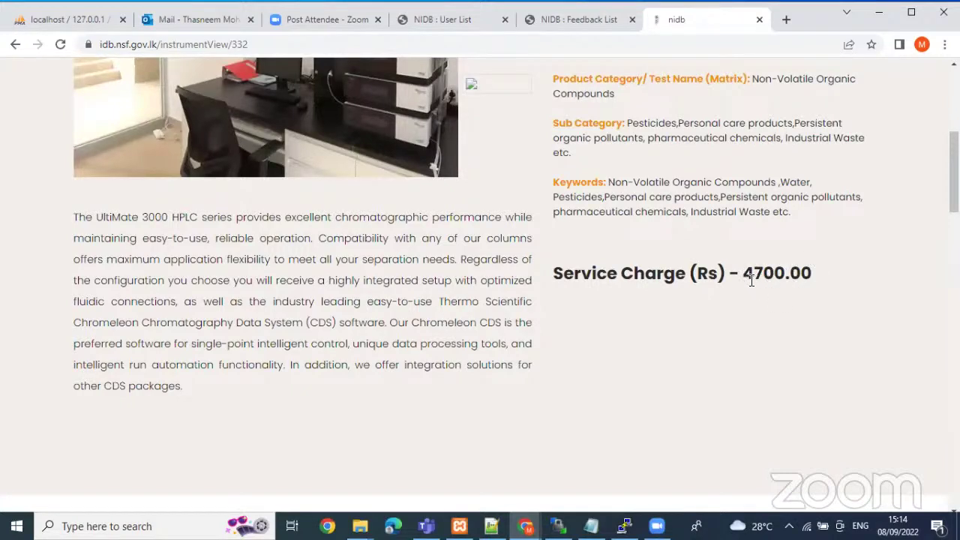
{"action": "scroll", "coordinate": [738, 278], "scroll_direction": "up", "scroll_amount": 1}
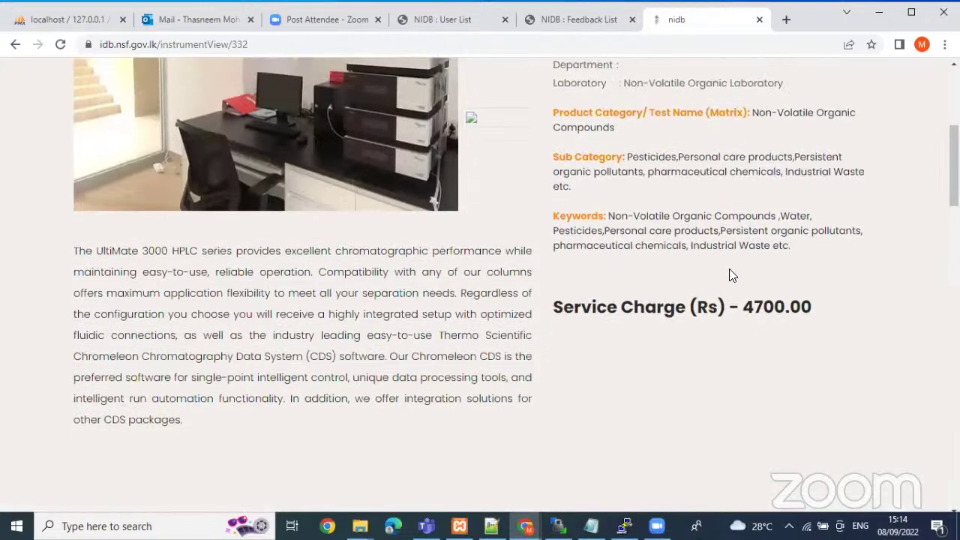
Open the Feedback section of the HPLC instrument's details
{"action": "scroll", "coordinate": [675, 278], "scroll_direction": "down", "scroll_amount": 5}
{"action": "scroll", "coordinate": [645, 266], "scroll_direction": "down", "scroll_amount": 2}
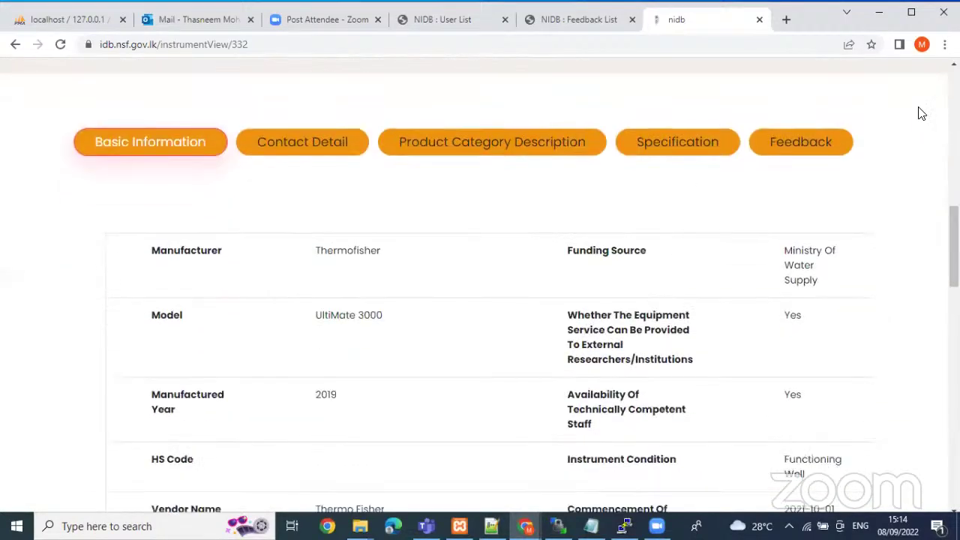
{"action": "left_click", "coordinate": [803, 150]}
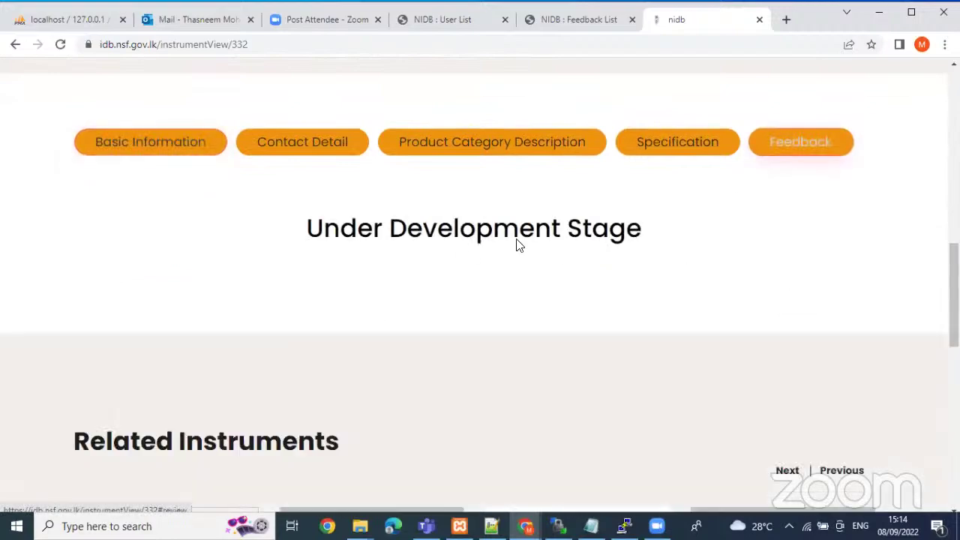
Look over the HPLC instrument's Feedback section and the main details above it
{"action": "scroll", "coordinate": [515, 283], "scroll_direction": "down", "scroll_amount": 1}
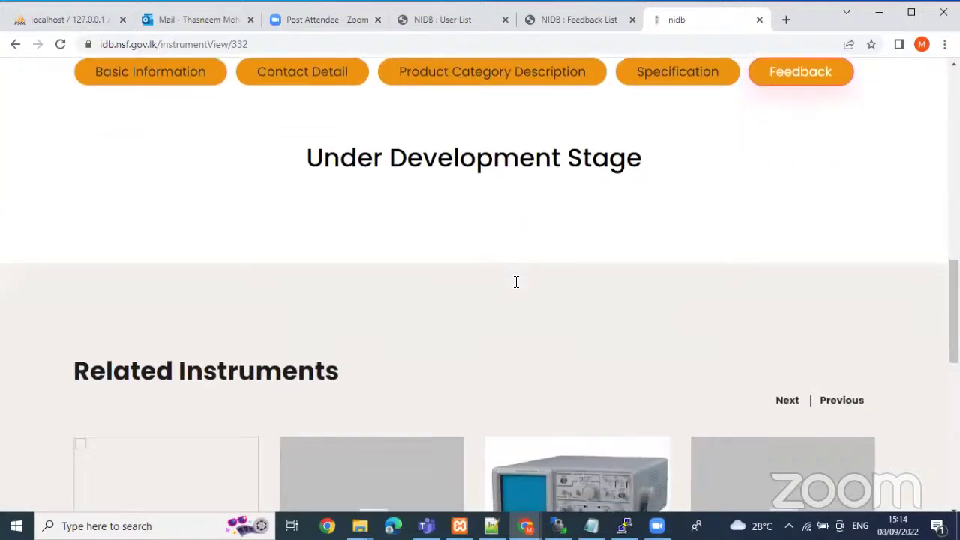
{"action": "scroll", "coordinate": [518, 281], "scroll_direction": "up", "scroll_amount": 4}
{"action": "scroll", "coordinate": [525, 279], "scroll_direction": "up", "scroll_amount": 5}
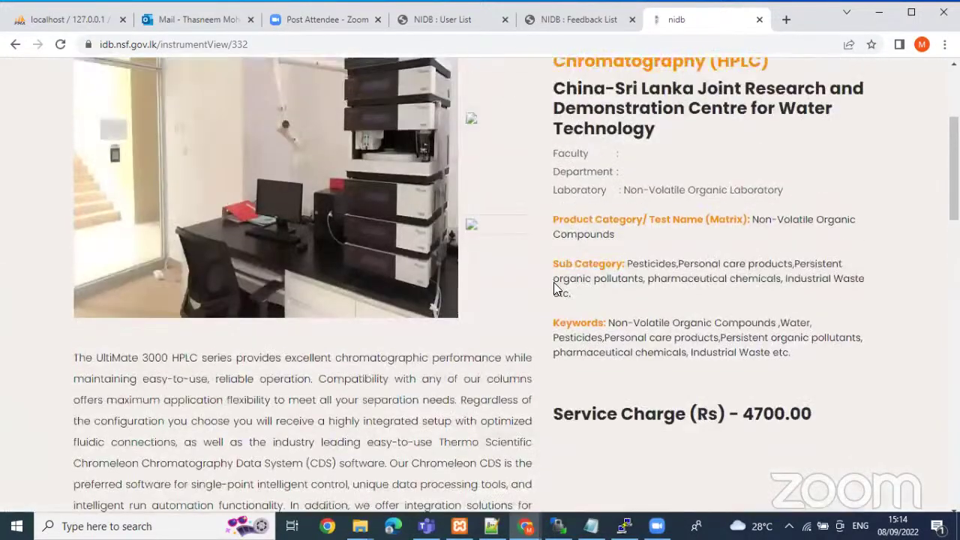
{"action": "scroll", "coordinate": [728, 337], "scroll_direction": "down", "scroll_amount": 6}
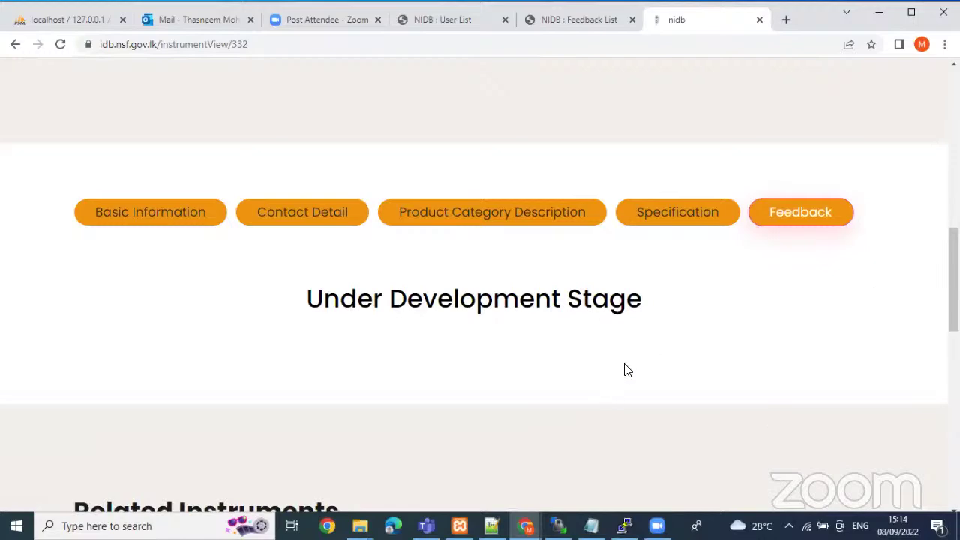
{"action": "scroll", "coordinate": [461, 207], "scroll_direction": "up", "scroll_amount": 10}
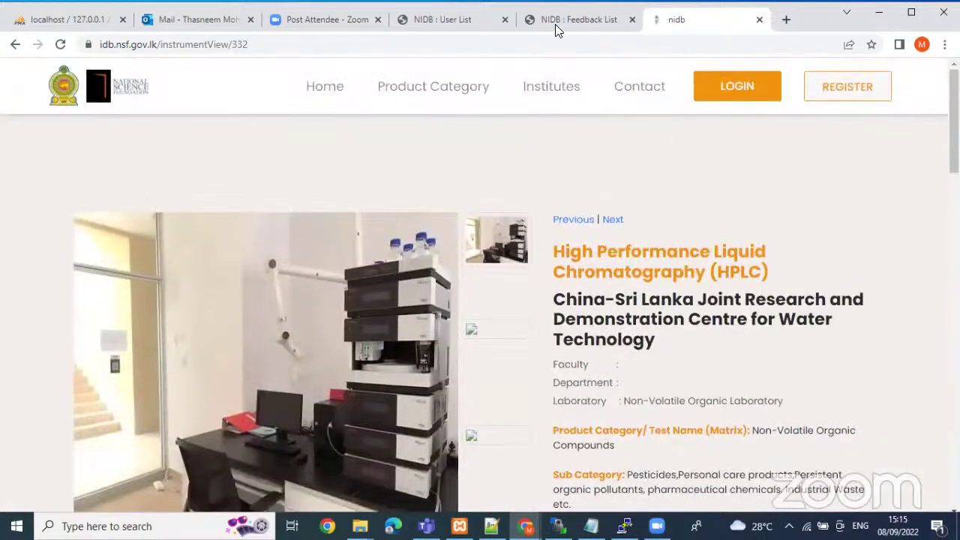
Switch to the admin site and open the Instruments listing to look through its records
{"action": "left_click", "coordinate": [555, 24]}
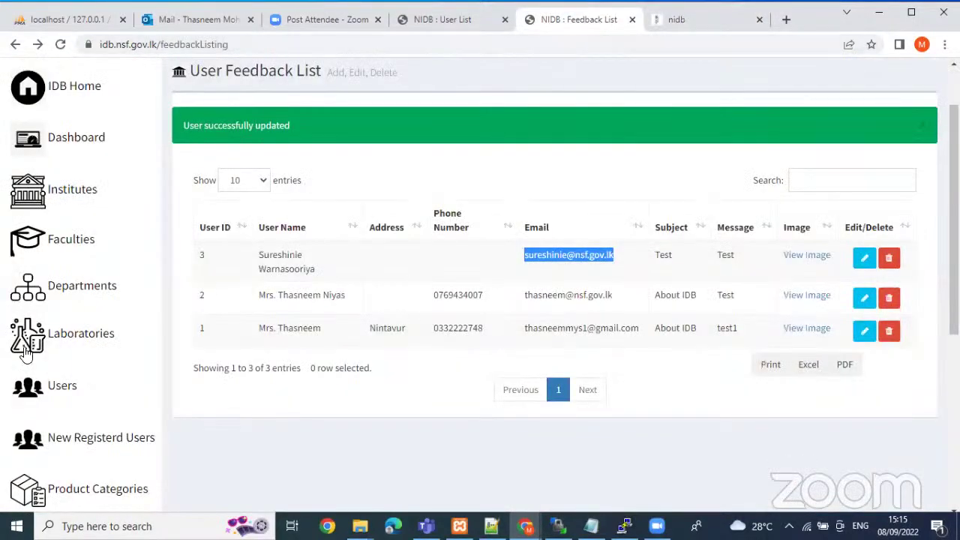
{"action": "scroll", "coordinate": [112, 380], "scroll_direction": "down", "scroll_amount": 3}
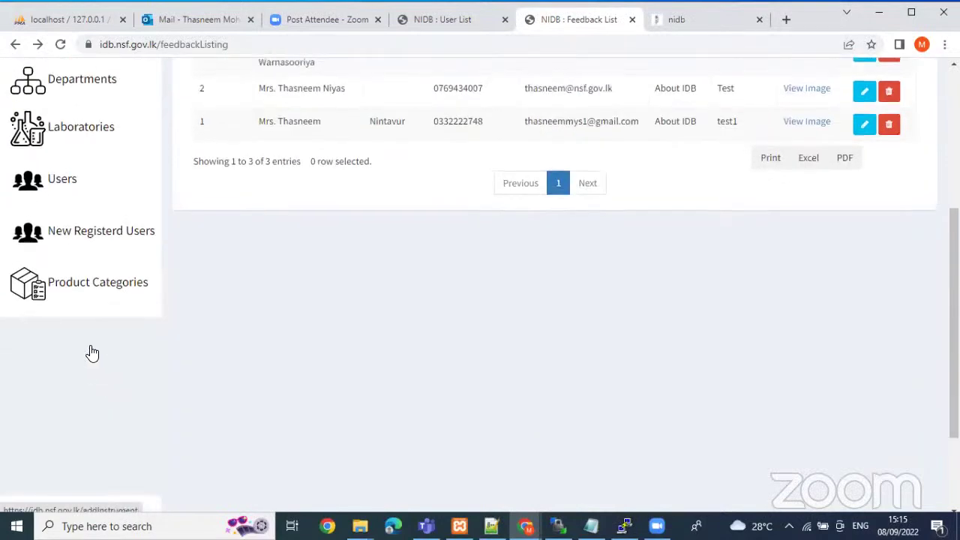
{"action": "scroll", "coordinate": [70, 338], "scroll_direction": "up", "scroll_amount": 3}
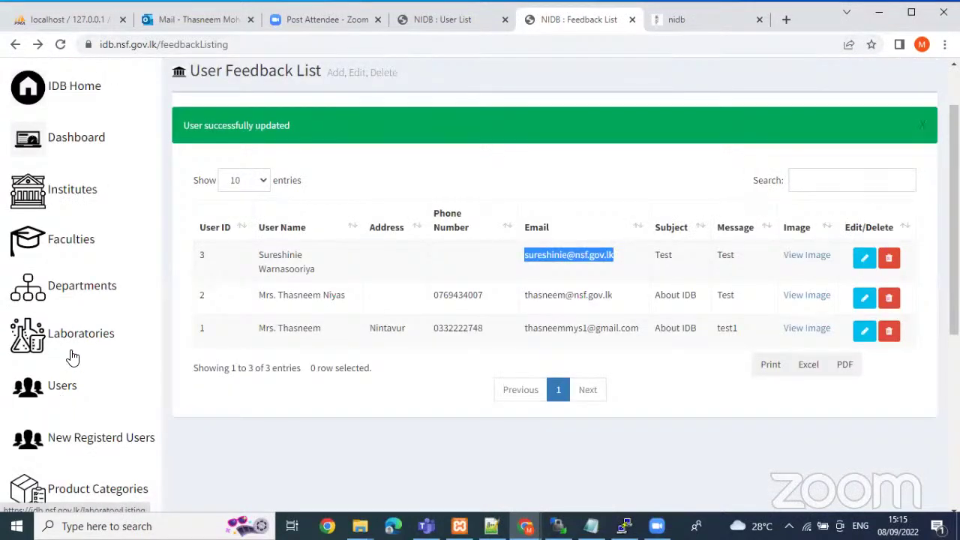
{"action": "scroll", "coordinate": [82, 450], "scroll_direction": "down", "scroll_amount": 1}
{"action": "left_click", "coordinate": [79, 474]}
{"action": "scroll", "coordinate": [487, 208], "scroll_direction": "down", "scroll_amount": 3}
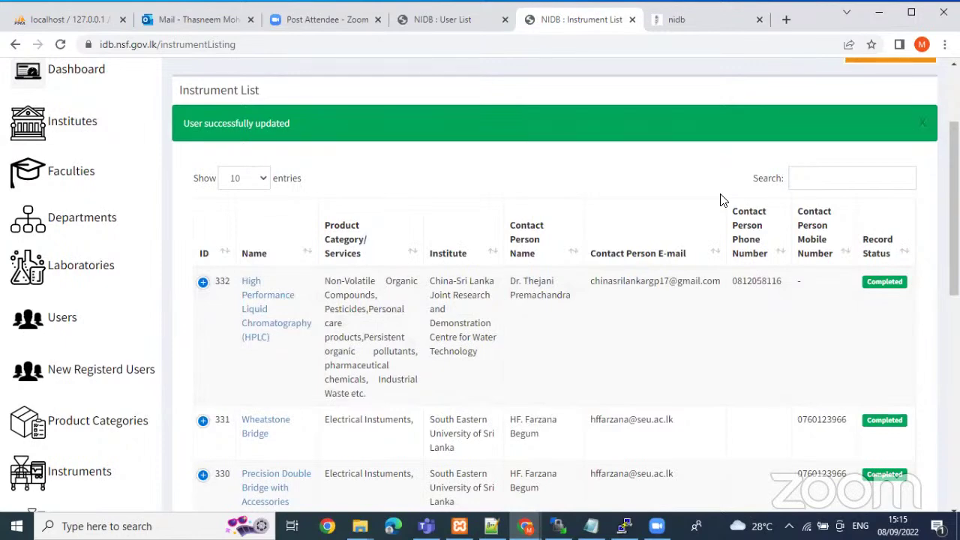
{"action": "scroll", "coordinate": [692, 140], "scroll_direction": "up", "scroll_amount": 3}
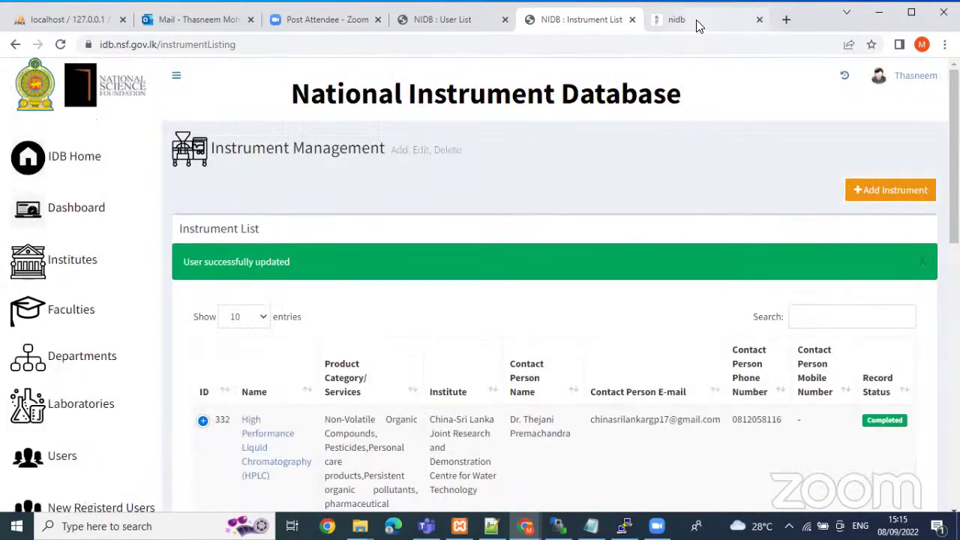
Return to the public HPLC instrument page and examine its description, keywords, service charge and detail sections
{"action": "left_click", "coordinate": [697, 23]}
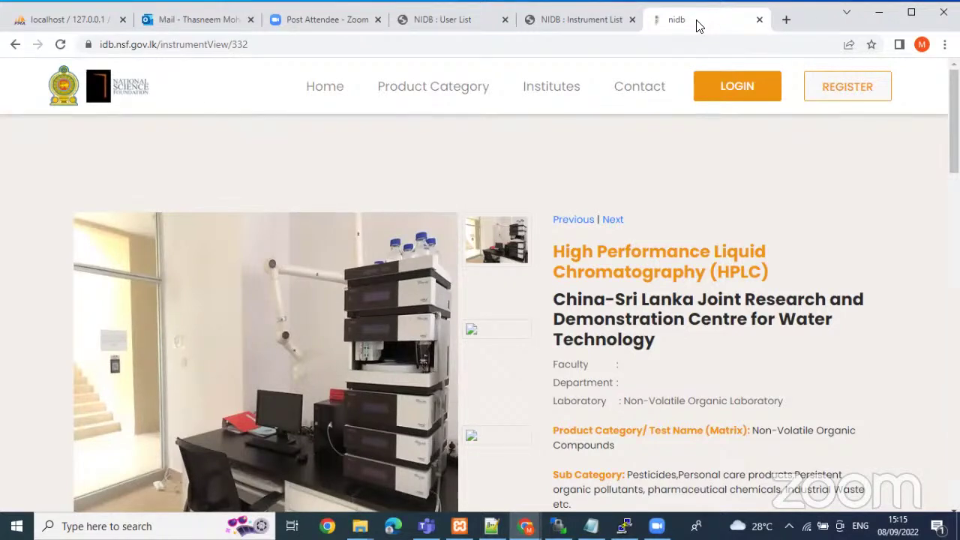
{"action": "scroll", "coordinate": [690, 240], "scroll_direction": "down", "scroll_amount": 3}
{"action": "scroll", "coordinate": [675, 298], "scroll_direction": "down", "scroll_amount": 3}
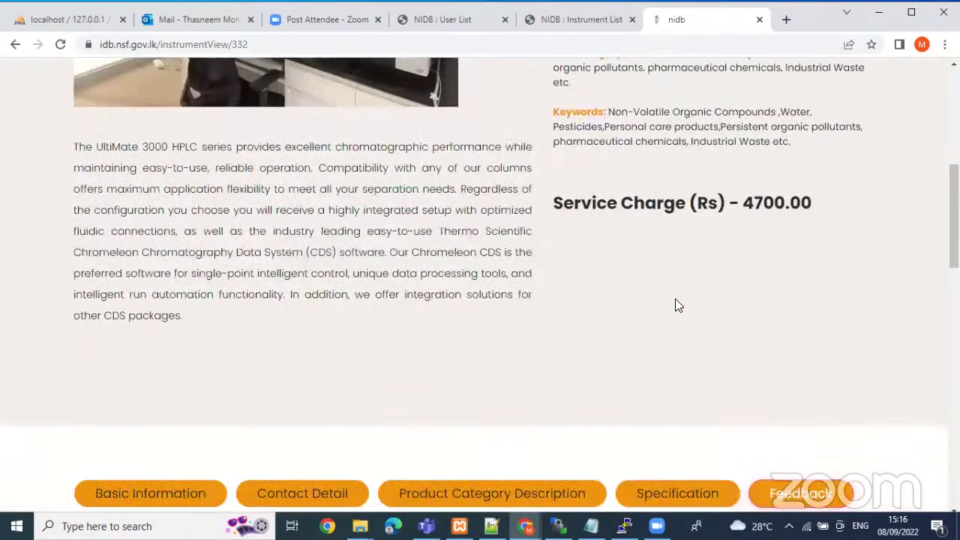
{"action": "scroll", "coordinate": [674, 304], "scroll_direction": "down", "scroll_amount": 2}
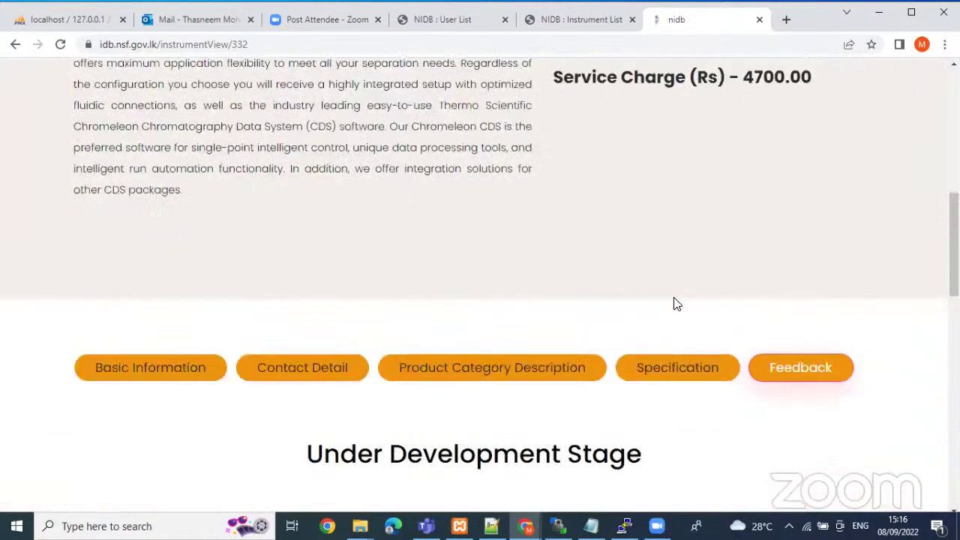
{"action": "scroll", "coordinate": [675, 304], "scroll_direction": "up", "scroll_amount": 4}
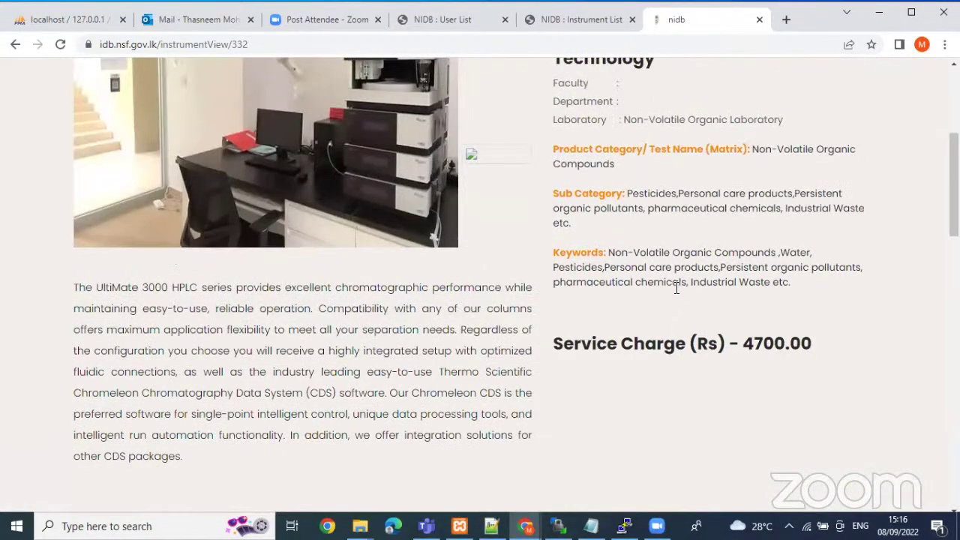
{"action": "scroll", "coordinate": [676, 303], "scroll_direction": "up", "scroll_amount": 3}
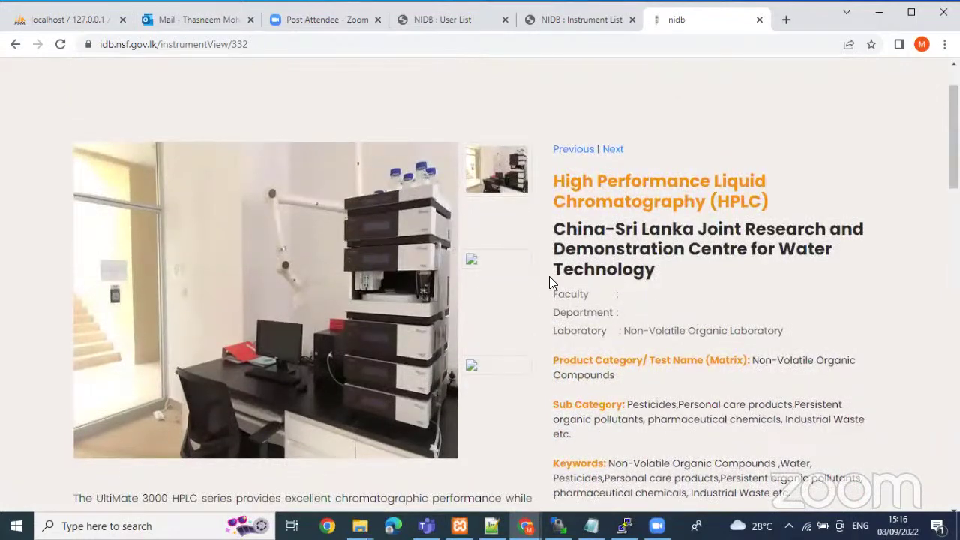
{"action": "scroll", "coordinate": [549, 282], "scroll_direction": "up", "scroll_amount": 1}
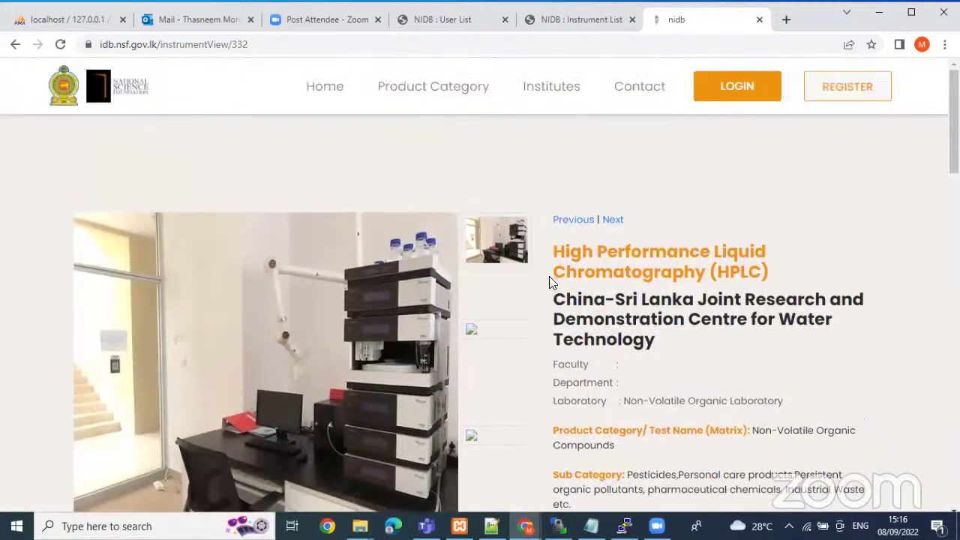
{"action": "scroll", "coordinate": [549, 282], "scroll_direction": "down", "scroll_amount": 2}
{"action": "scroll", "coordinate": [555, 281], "scroll_direction": "down", "scroll_amount": 3}
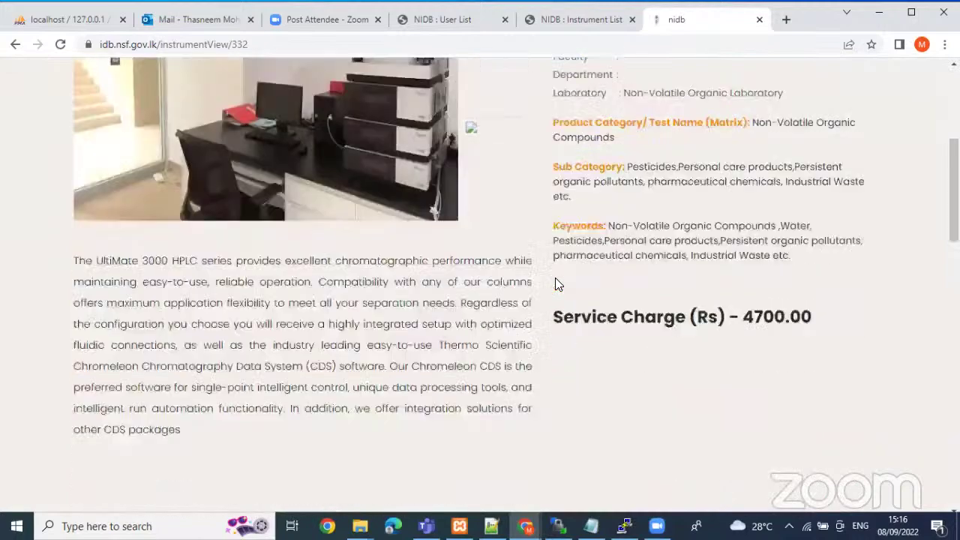
{"action": "scroll", "coordinate": [555, 277], "scroll_direction": "down", "scroll_amount": 2}
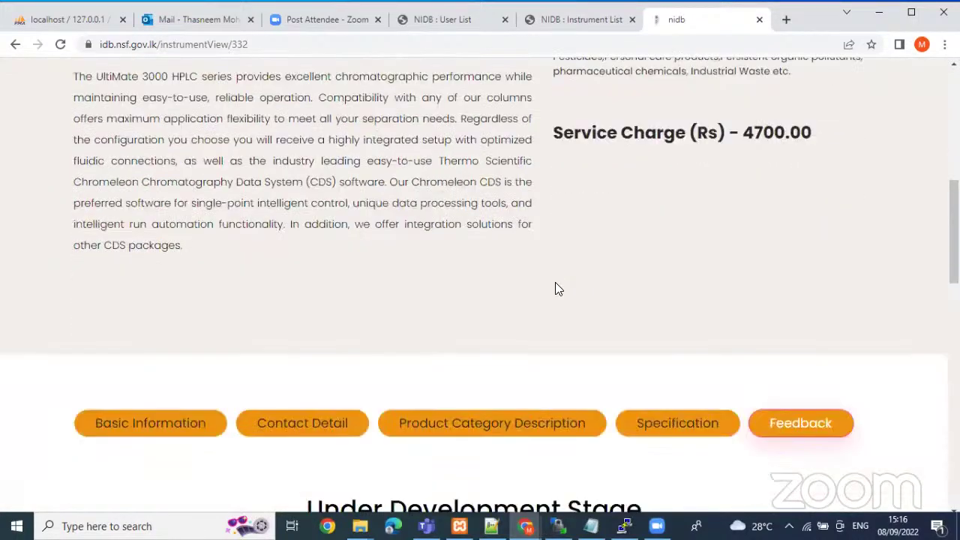
{"action": "scroll", "coordinate": [555, 282], "scroll_direction": "down", "scroll_amount": 3}
{"action": "scroll", "coordinate": [558, 282], "scroll_direction": "up", "scroll_amount": 10}
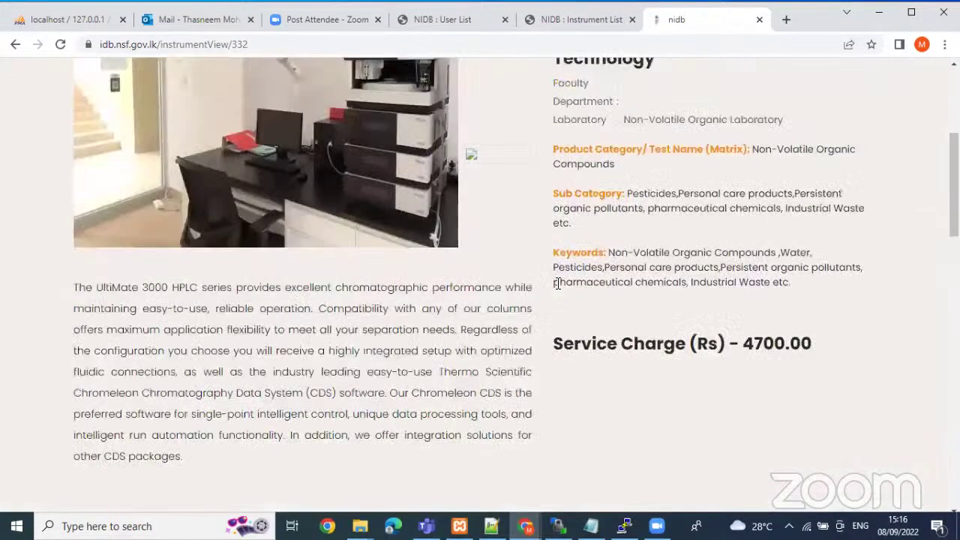
{"action": "scroll", "coordinate": [559, 281], "scroll_direction": "up", "scroll_amount": 1}
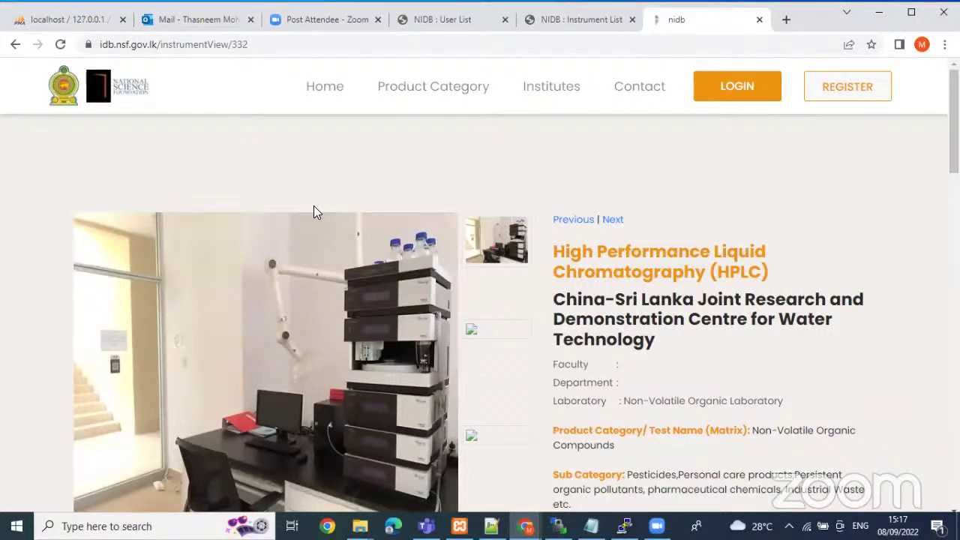
Examine the HPLC instrument's laboratory, product category, sub category and keywords more closely
{"action": "scroll", "coordinate": [553, 342], "scroll_direction": "down", "scroll_amount": 1}
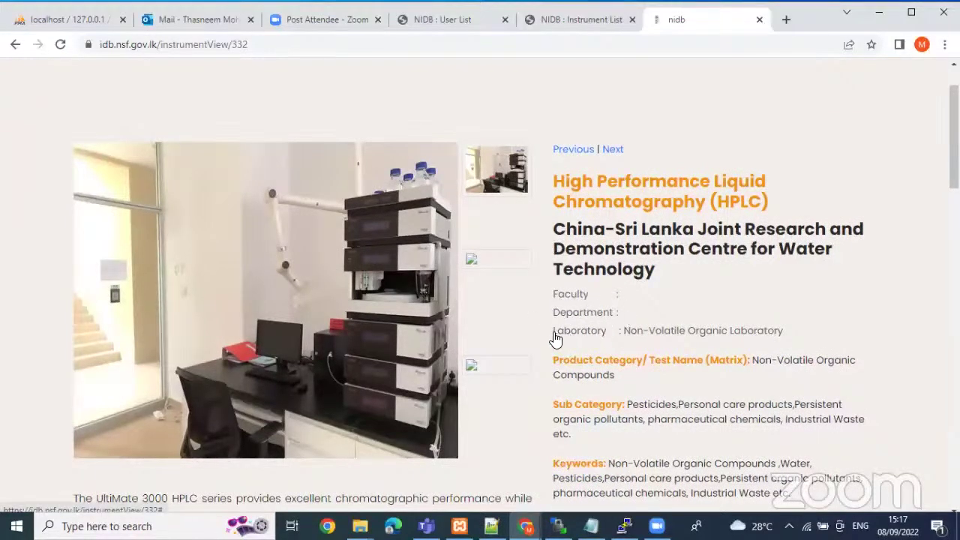
{"action": "left_click_drag", "start_coordinate": [582, 337], "coordinate": [621, 334]}
{"action": "scroll", "coordinate": [682, 315], "scroll_direction": "down", "scroll_amount": 1}
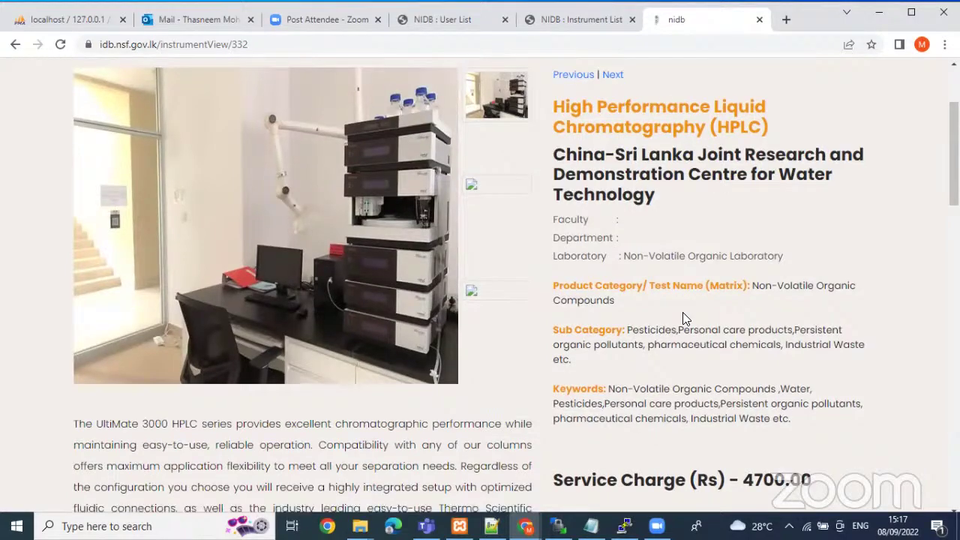
{"action": "scroll", "coordinate": [683, 323], "scroll_direction": "down", "scroll_amount": 3}
{"action": "scroll", "coordinate": [683, 325], "scroll_direction": "up", "scroll_amount": 2}
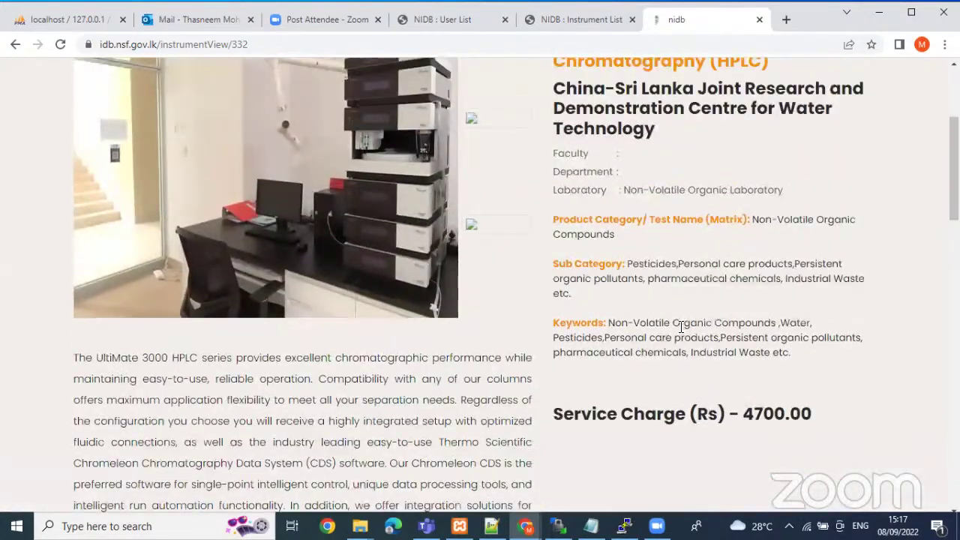
{"action": "scroll", "coordinate": [679, 334], "scroll_direction": "down", "scroll_amount": 3}
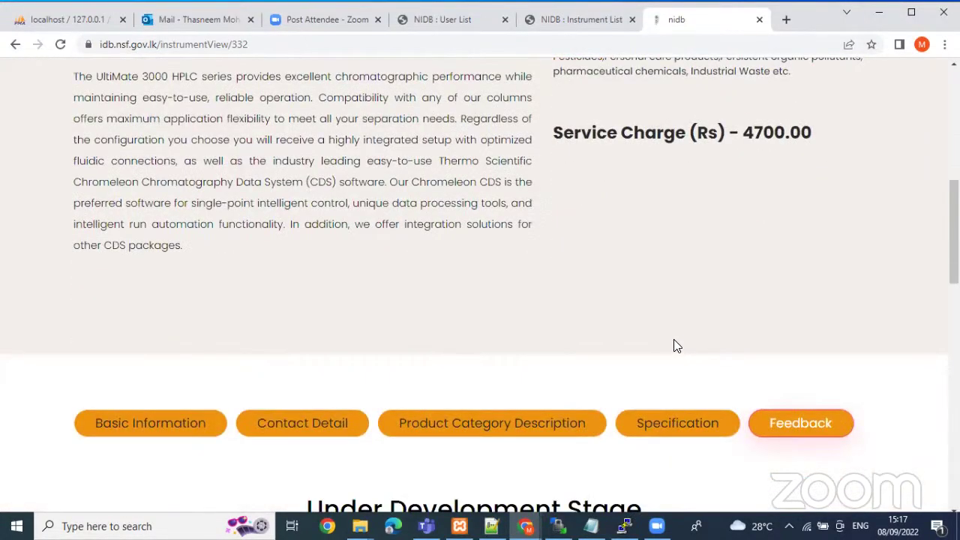
{"action": "scroll", "coordinate": [674, 339], "scroll_direction": "up", "scroll_amount": 2}
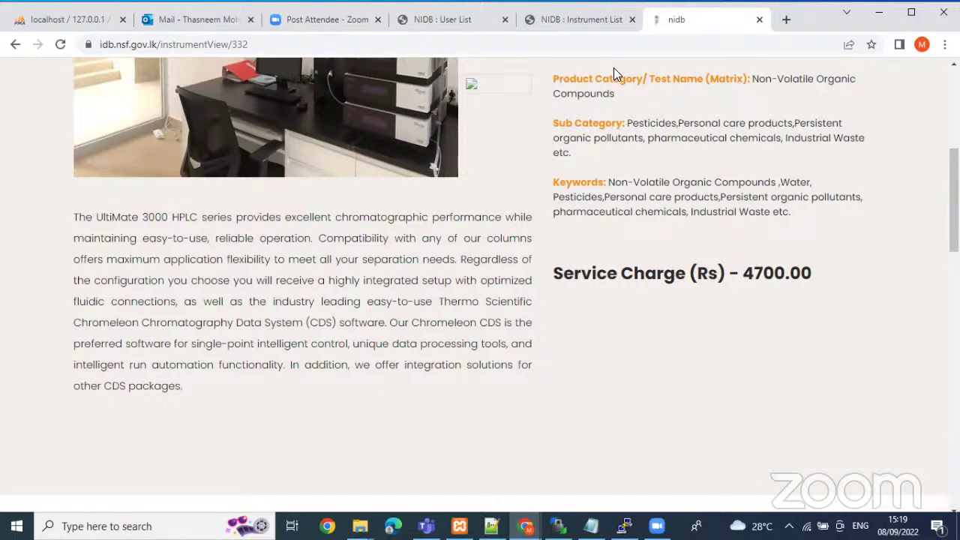
Open the public site's user registration form and go to its institute and contact fields
{"action": "left_click", "coordinate": [584, 22]}
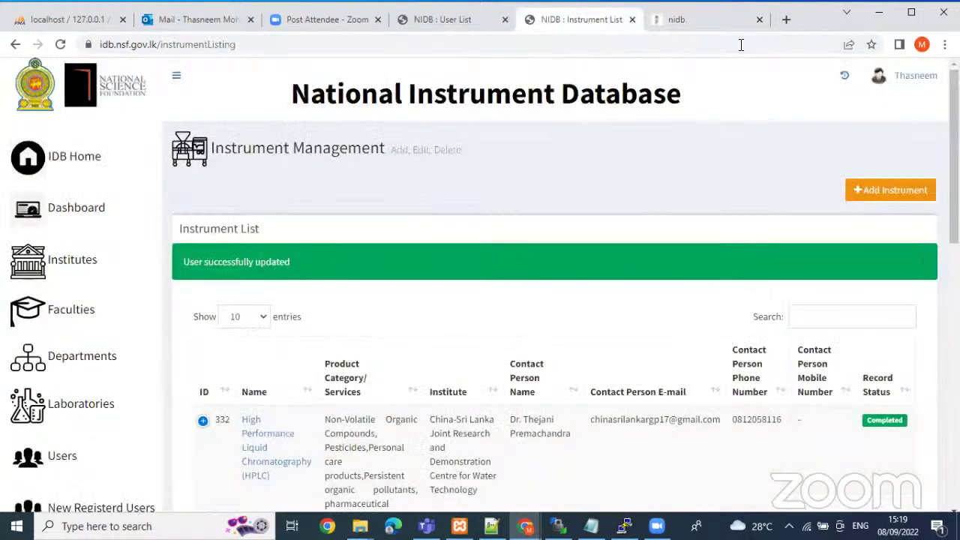
{"action": "left_click", "coordinate": [702, 22]}
{"action": "scroll", "coordinate": [675, 118], "scroll_direction": "up", "scroll_amount": 5}
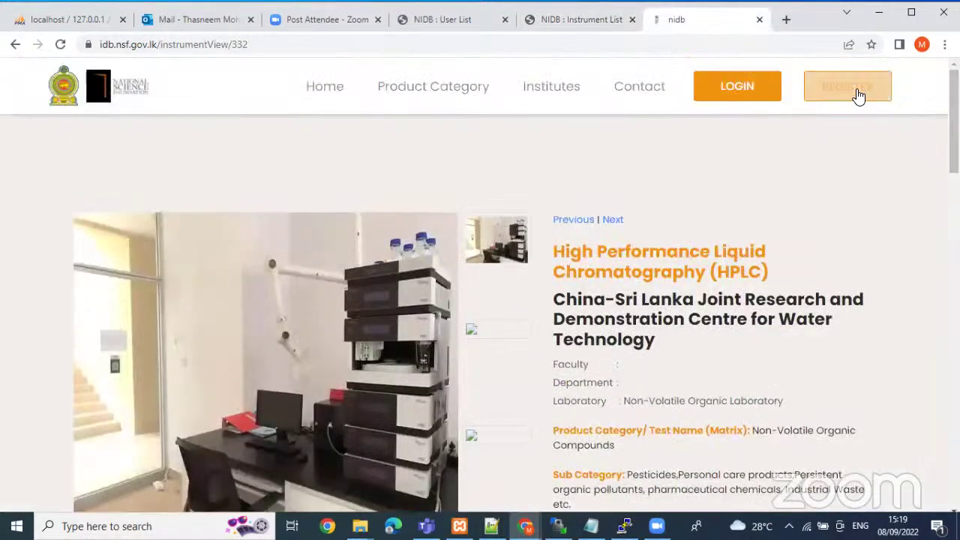
{"action": "left_click", "coordinate": [857, 88]}
{"action": "scroll", "coordinate": [480, 323], "scroll_direction": "down", "scroll_amount": 5}
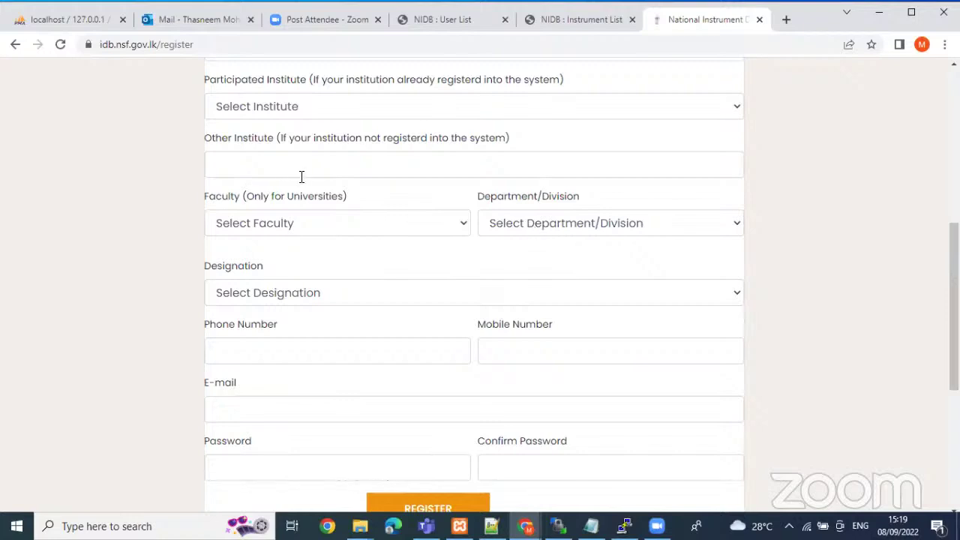
Choose China-Sri Lanka Joint Research and Demonstration Centre for Water Technology as the participated institute and check its faculty and department options
{"action": "scroll", "coordinate": [348, 131], "scroll_direction": "up", "scroll_amount": 1}
{"action": "left_click", "coordinate": [344, 177]}
{"action": "scroll", "coordinate": [330, 343], "scroll_direction": "down", "scroll_amount": 3}
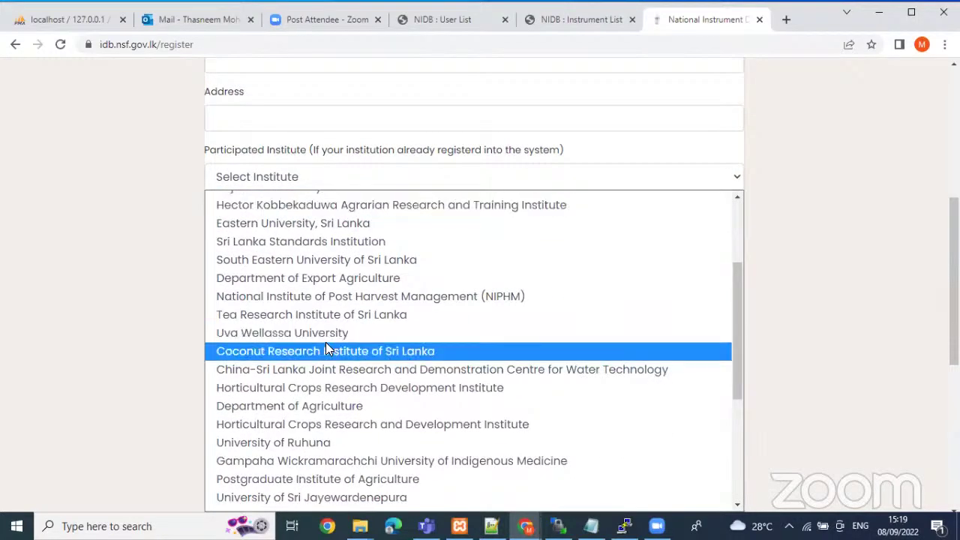
{"action": "left_click", "coordinate": [309, 369]}
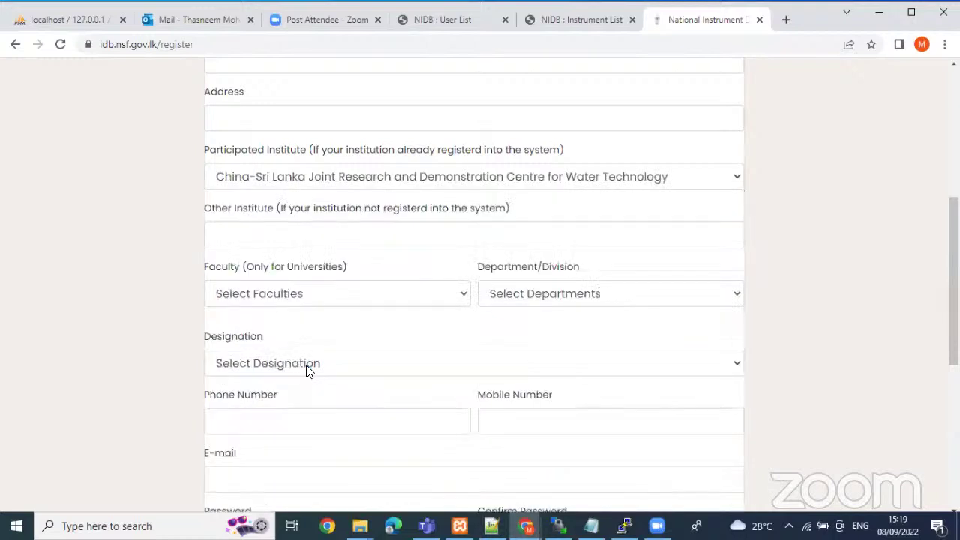
{"action": "left_click", "coordinate": [321, 295]}
{"action": "left_click", "coordinate": [530, 294]}
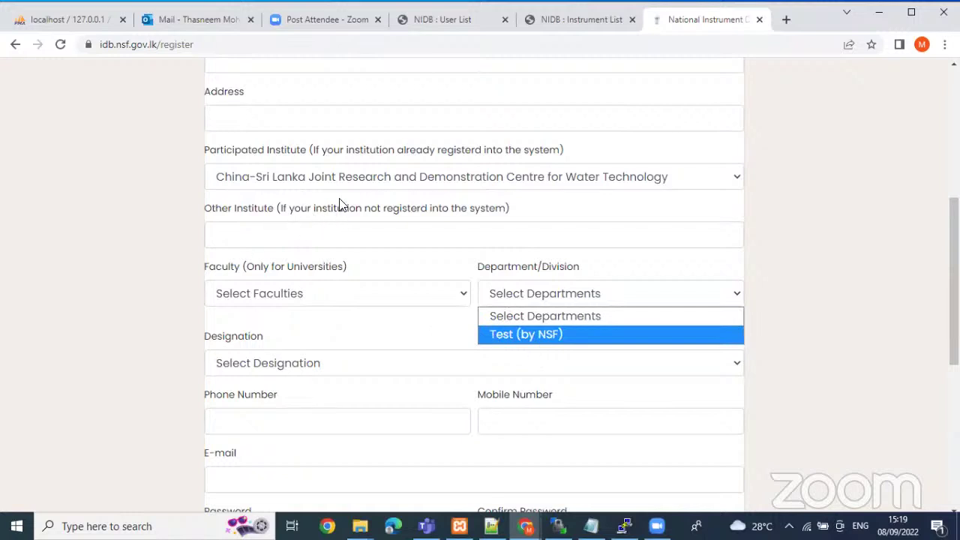
Choose Uva Wellassa University as the participated institute with the Faculty of Applied Sciences, and check its department options
{"action": "left_click", "coordinate": [308, 184]}
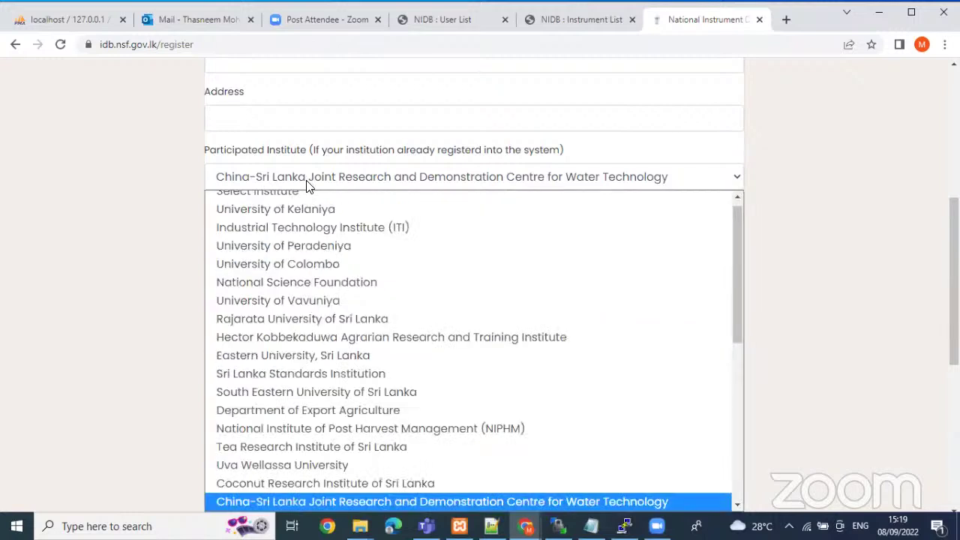
{"action": "scroll", "coordinate": [309, 255], "scroll_direction": "up", "scroll_amount": 1}
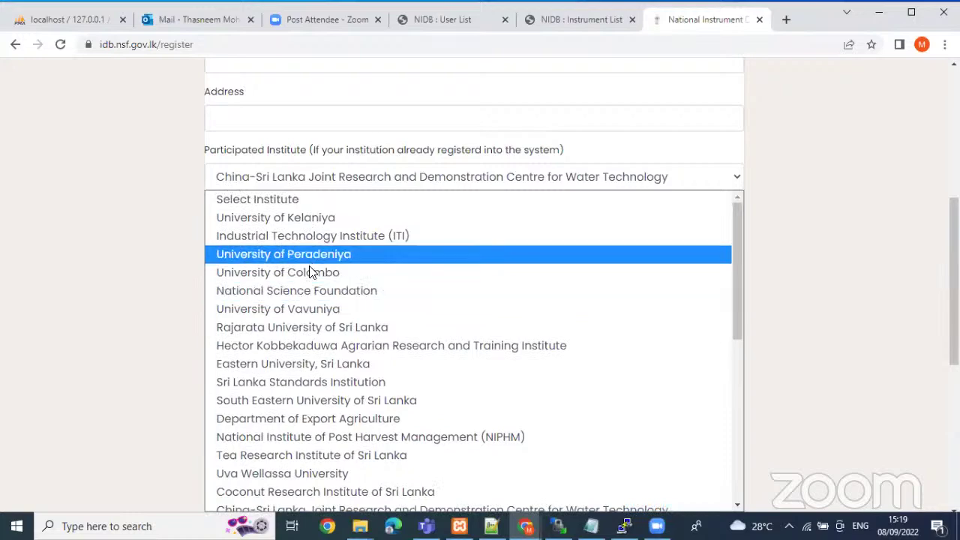
{"action": "scroll", "coordinate": [309, 261], "scroll_direction": "down", "scroll_amount": 2}
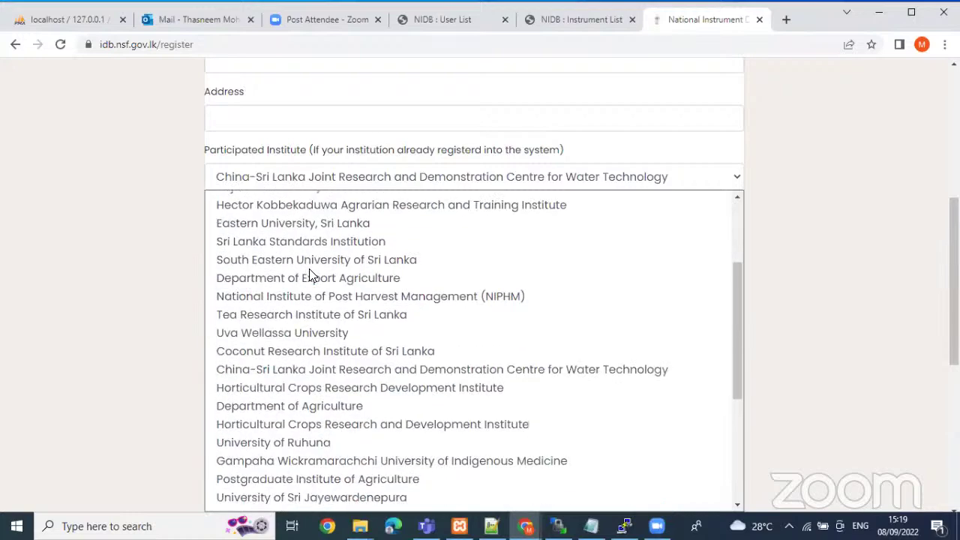
{"action": "left_click", "coordinate": [309, 332]}
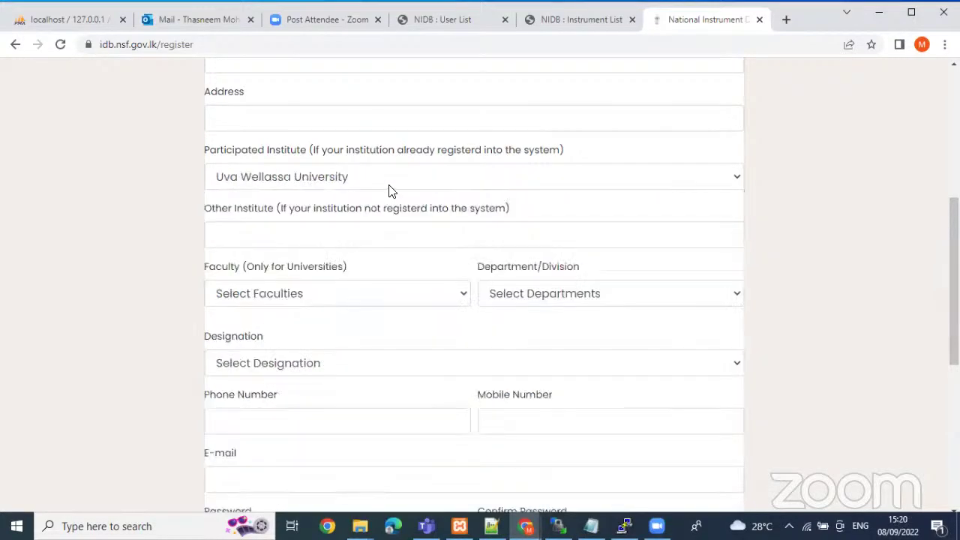
{"action": "left_click", "coordinate": [326, 294]}
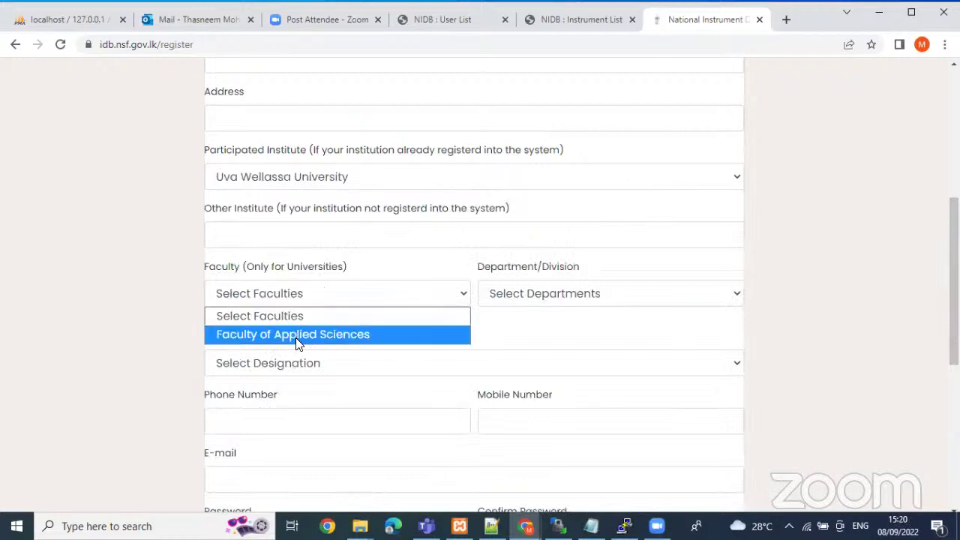
{"action": "left_click", "coordinate": [553, 301]}
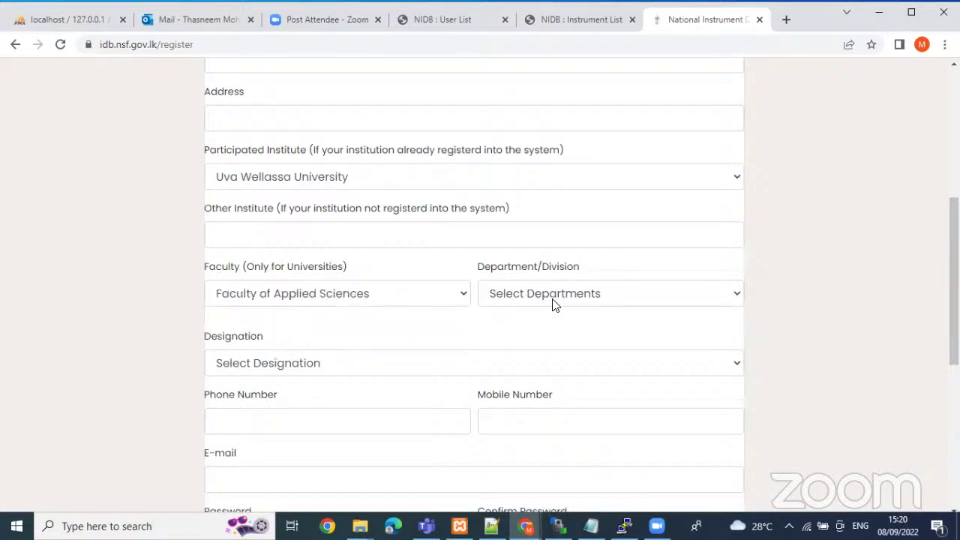
{"action": "left_click", "coordinate": [552, 301]}
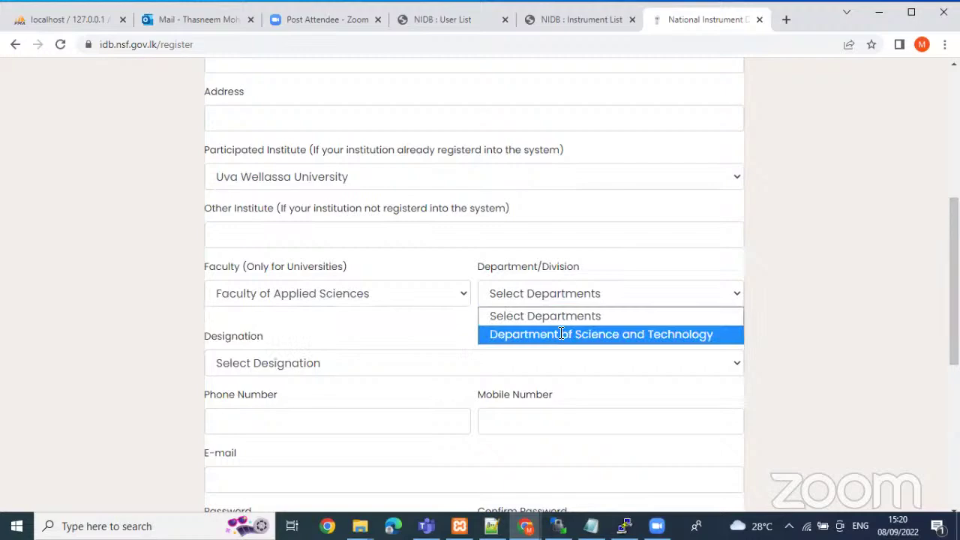
Change the participated institute to Coconut Research Institute of Sri Lanka and check its faculty and department options
{"action": "left_click", "coordinate": [275, 180]}
{"action": "left_click", "coordinate": [274, 180]}
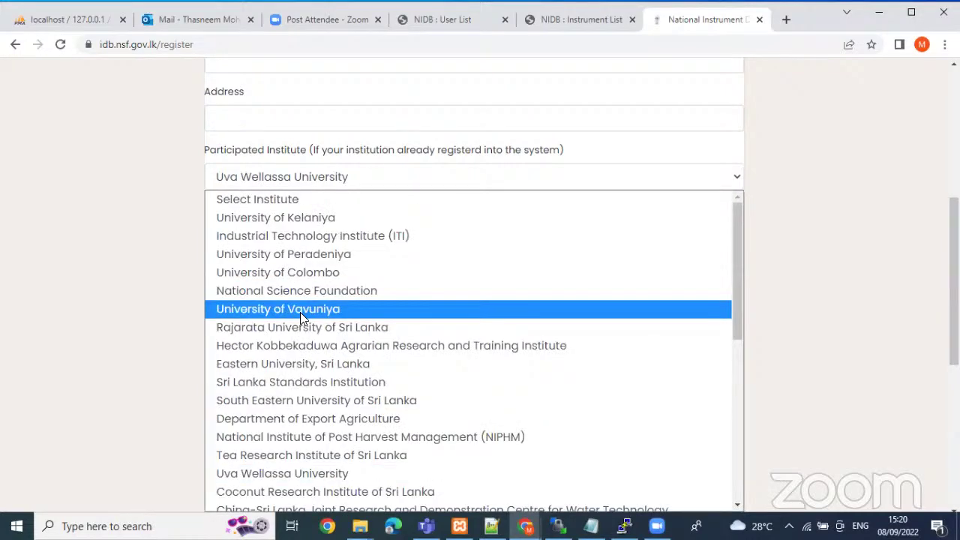
{"action": "scroll", "coordinate": [309, 318], "scroll_direction": "down", "scroll_amount": 4}
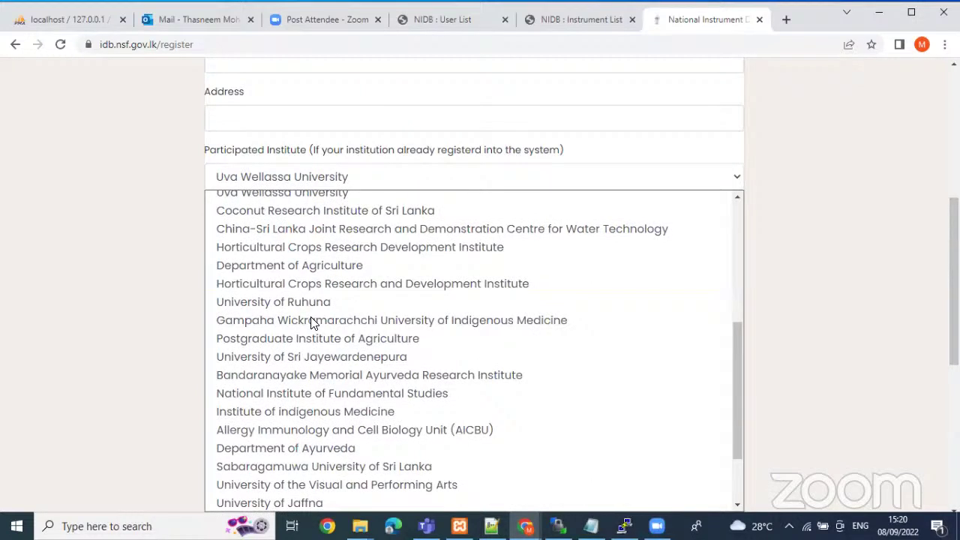
{"action": "left_click", "coordinate": [315, 210]}
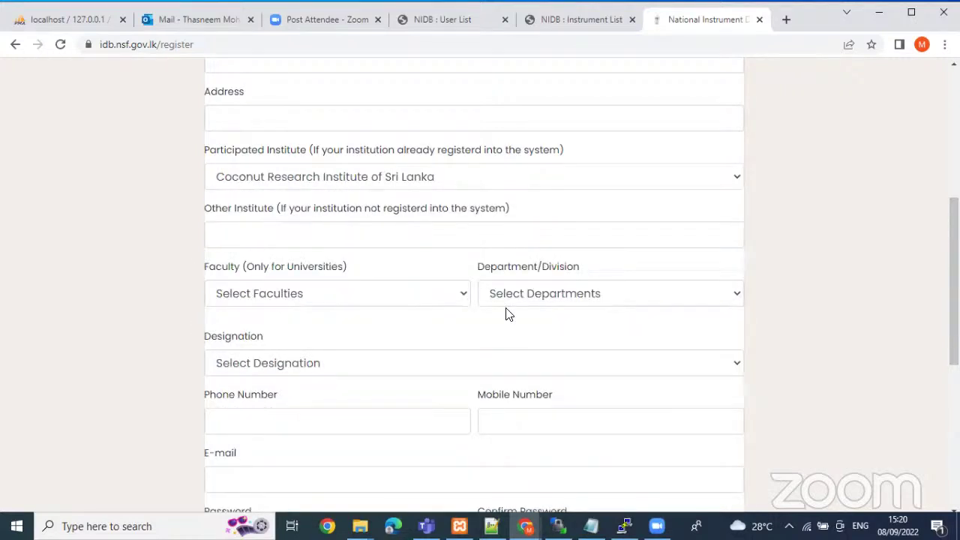
{"action": "left_click", "coordinate": [315, 297]}
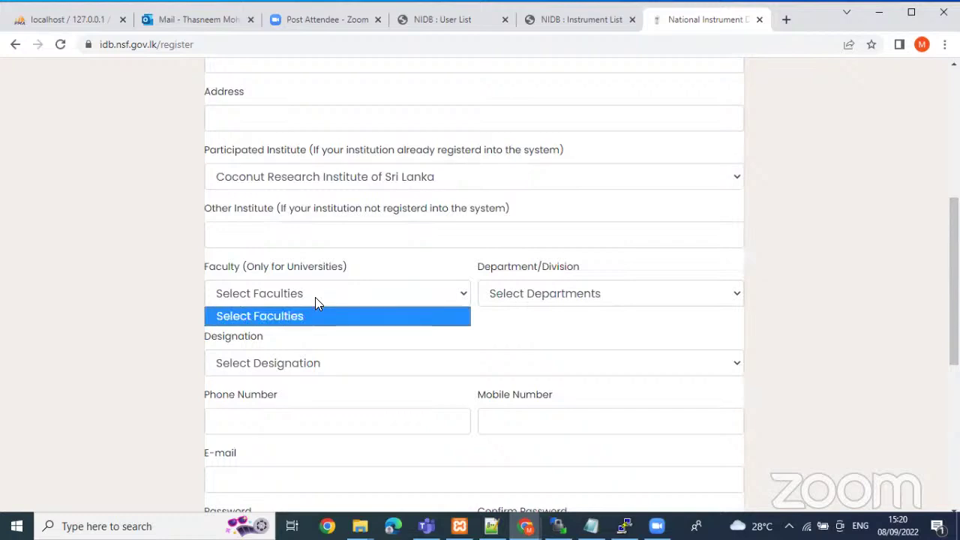
{"action": "left_click", "coordinate": [605, 298]}
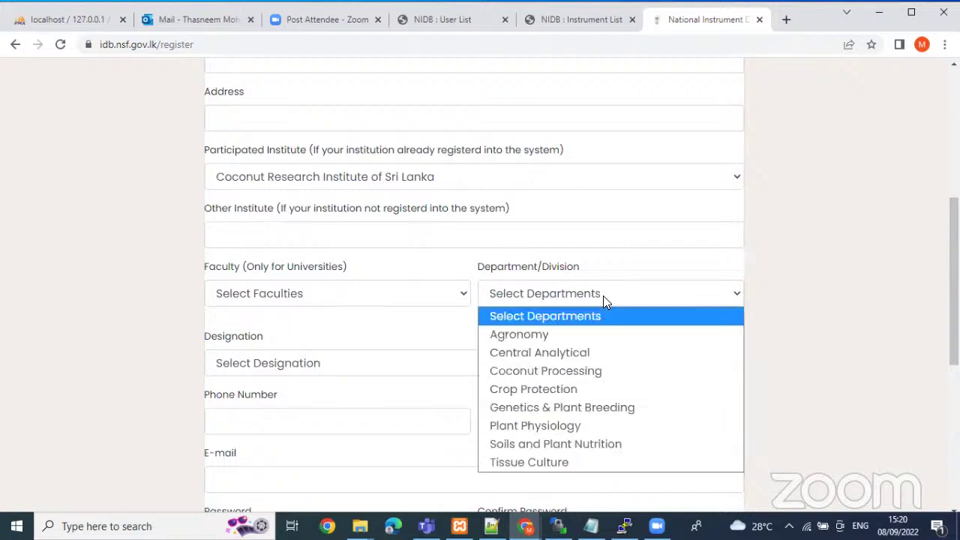
{"action": "scroll", "coordinate": [603, 296], "scroll_direction": "down", "scroll_amount": 1}
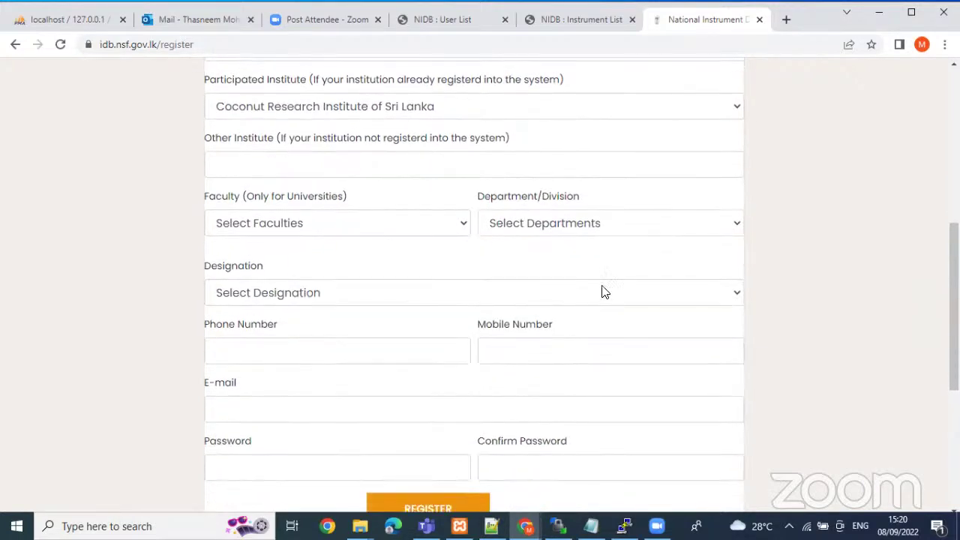
{"action": "left_click", "coordinate": [593, 224]}
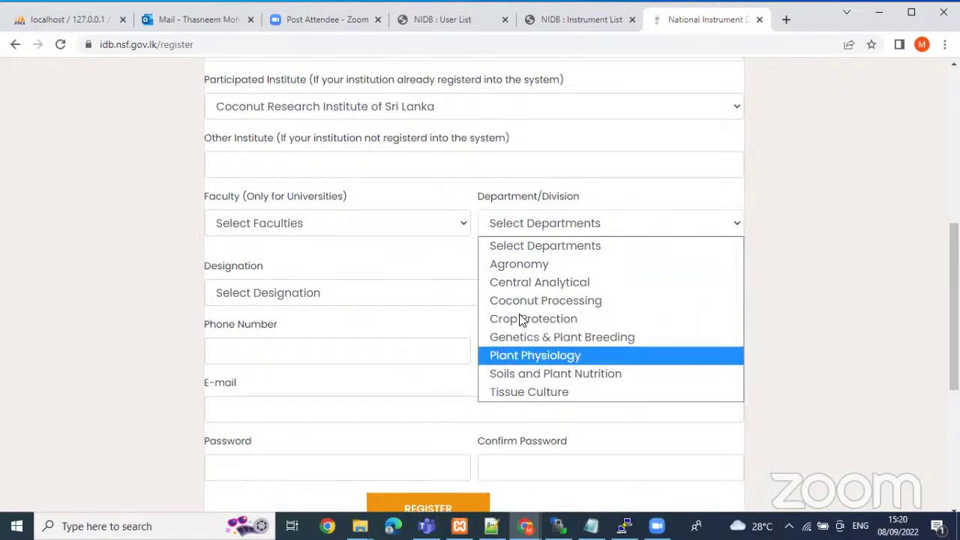
{"action": "left_click", "coordinate": [754, 297]}
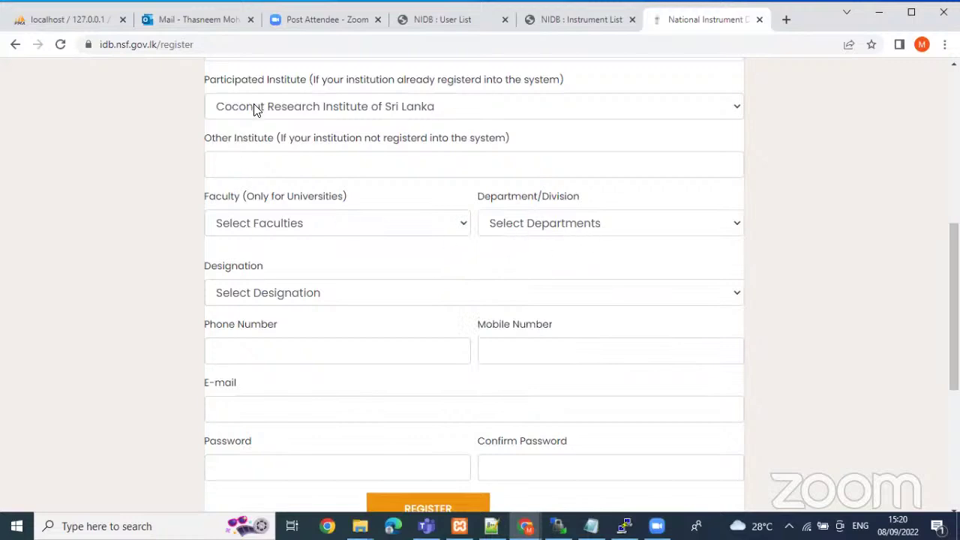
Examine the registration form's other institute, designation, contact and password fields and return to its beginning
{"action": "scroll", "coordinate": [270, 377], "scroll_direction": "down", "scroll_amount": 1}
{"action": "scroll", "coordinate": [450, 384], "scroll_direction": "down", "scroll_amount": 2}
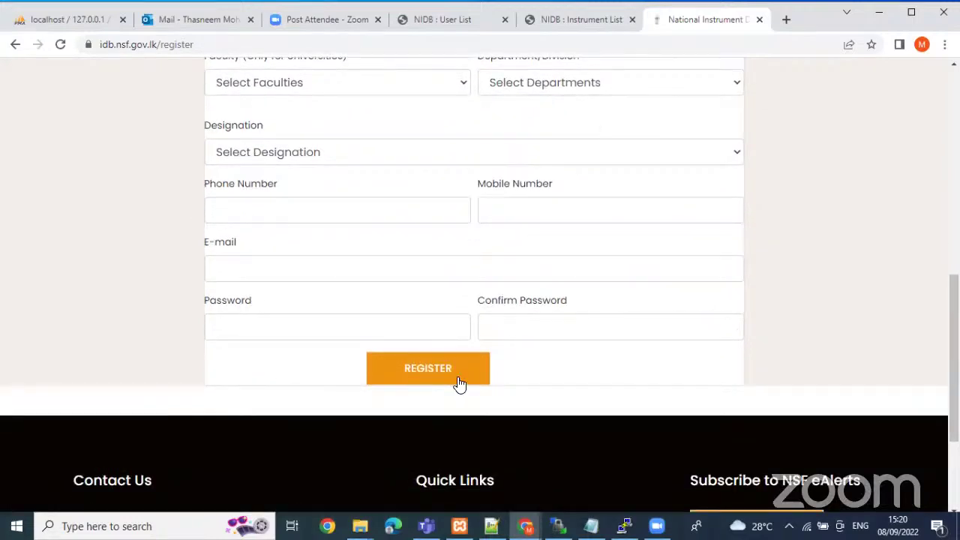
{"action": "scroll", "coordinate": [445, 377], "scroll_direction": "up", "scroll_amount": 5}
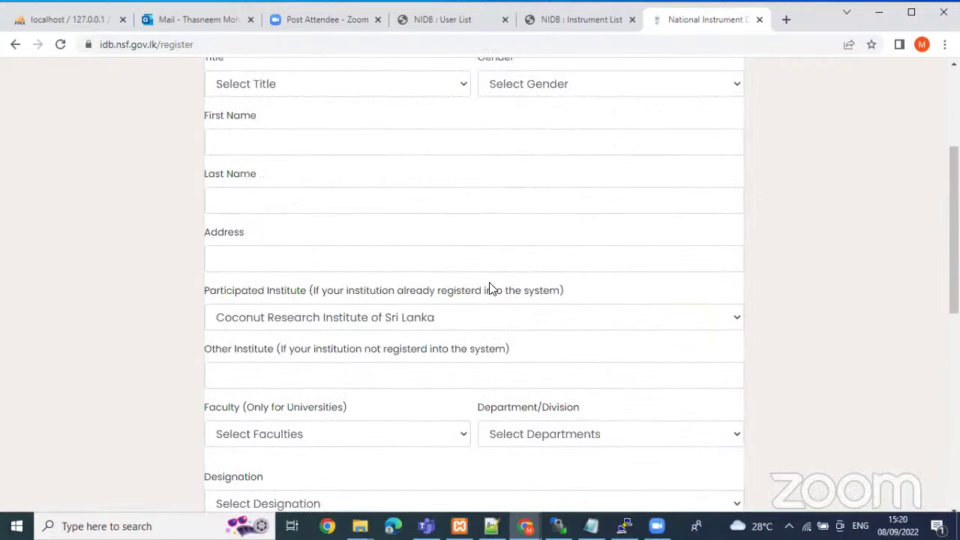
{"action": "scroll", "coordinate": [473, 307], "scroll_direction": "down", "scroll_amount": 1}
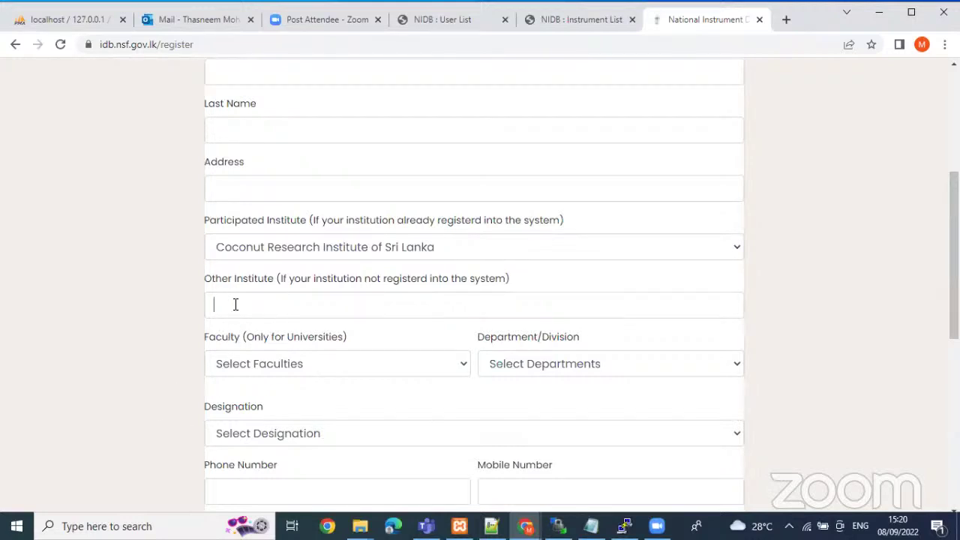
{"action": "scroll", "coordinate": [305, 337], "scroll_direction": "down", "scroll_amount": 3}
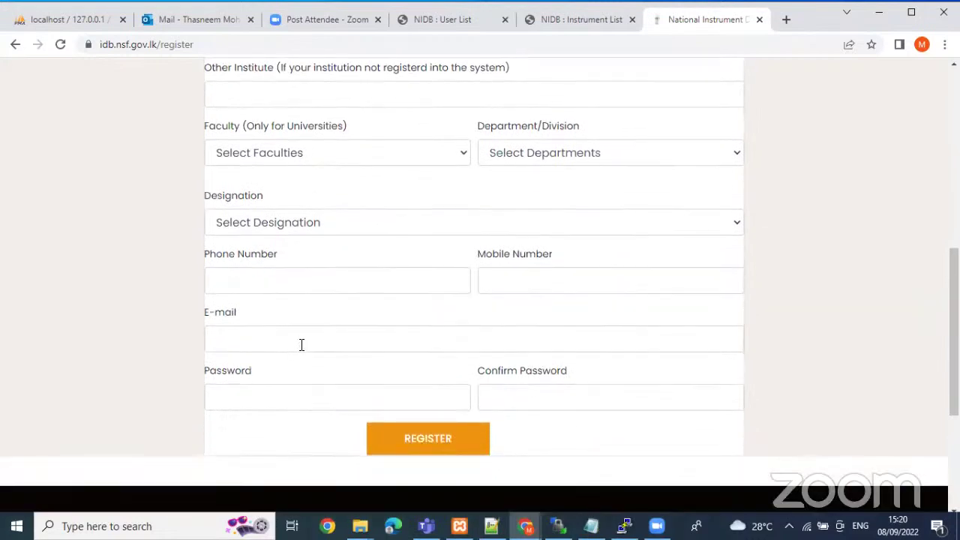
{"action": "scroll", "coordinate": [317, 323], "scroll_direction": "up", "scroll_amount": 2}
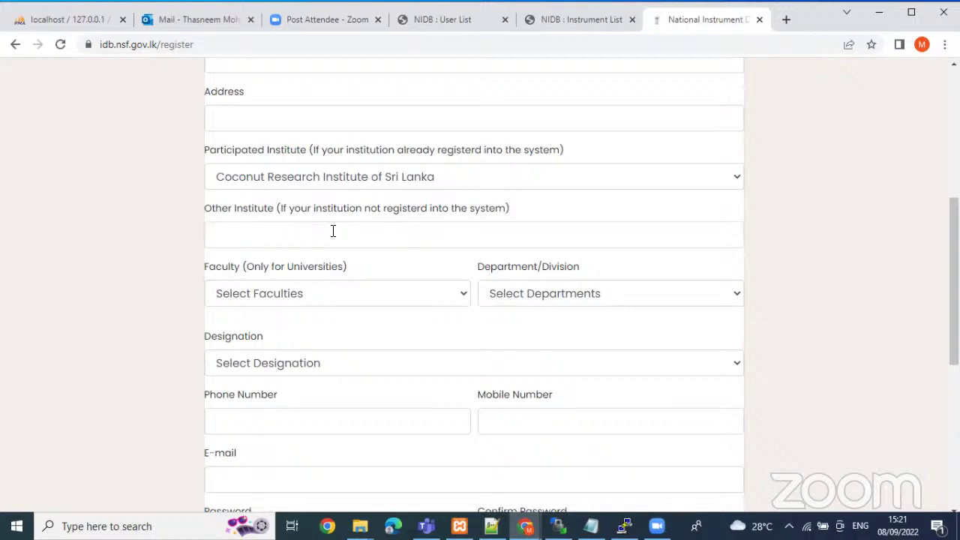
{"action": "scroll", "coordinate": [664, 242], "scroll_direction": "up", "scroll_amount": 5}
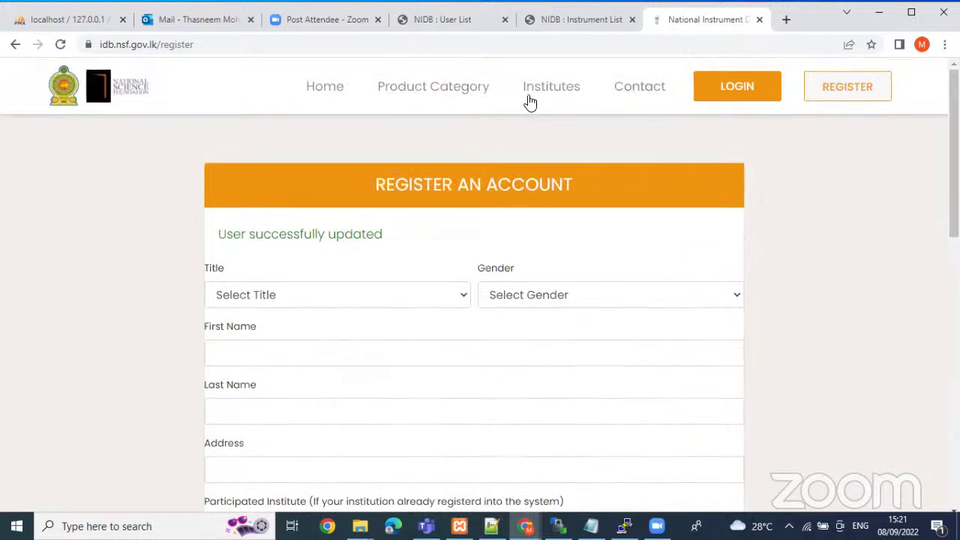
View the public site's login page, return to the home page and look over its search and popular products sections
{"action": "left_click", "coordinate": [727, 93]}
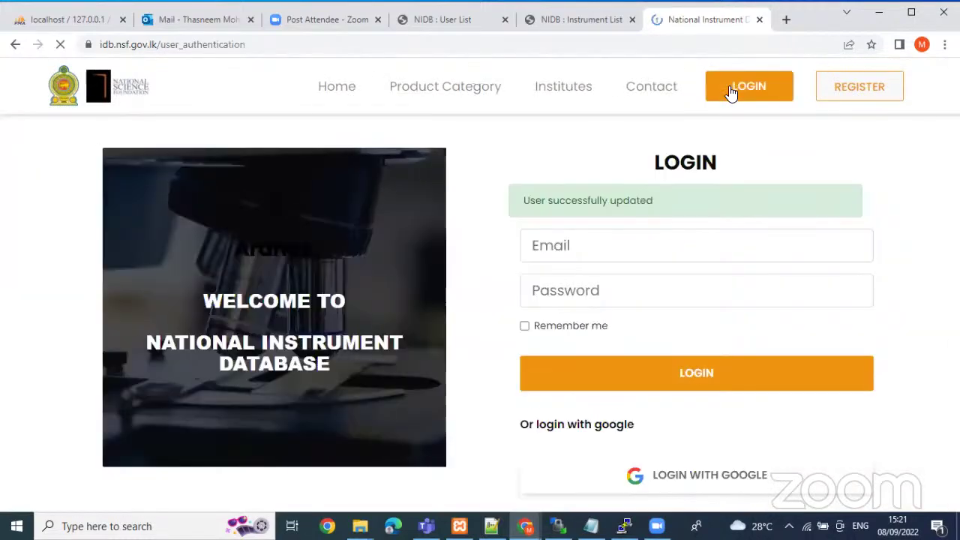
{"action": "left_click", "coordinate": [326, 90]}
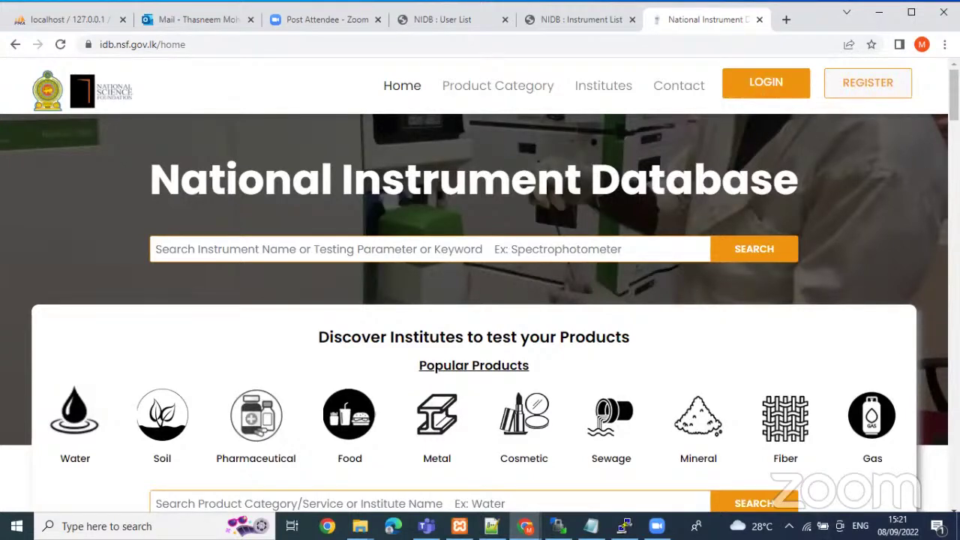
{"action": "scroll", "coordinate": [683, 304], "scroll_direction": "down", "scroll_amount": 2}
{"action": "scroll", "coordinate": [687, 306], "scroll_direction": "up", "scroll_amount": 2}
{"action": "scroll", "coordinate": [690, 307], "scroll_direction": "down", "scroll_amount": 2}
{"action": "scroll", "coordinate": [690, 308], "scroll_direction": "up", "scroll_amount": 2}
Log in to the database with the saved account e-mail and the account password
{"action": "left_click", "coordinate": [752, 86]}
{"action": "left_click", "coordinate": [593, 248]}
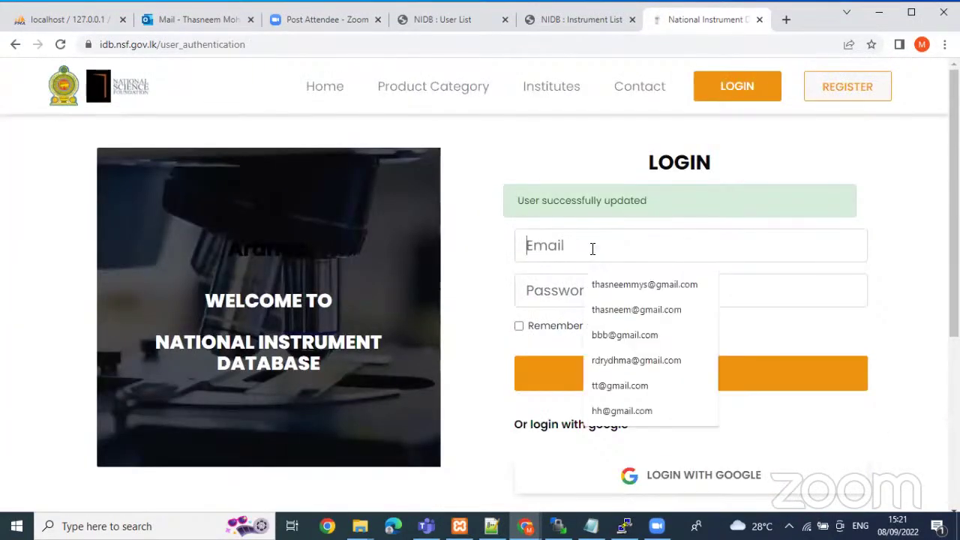
{"action": "left_click", "coordinate": [625, 285]}
{"action": "left_click", "coordinate": [598, 290]}
{"action": "type", "text": "***"}
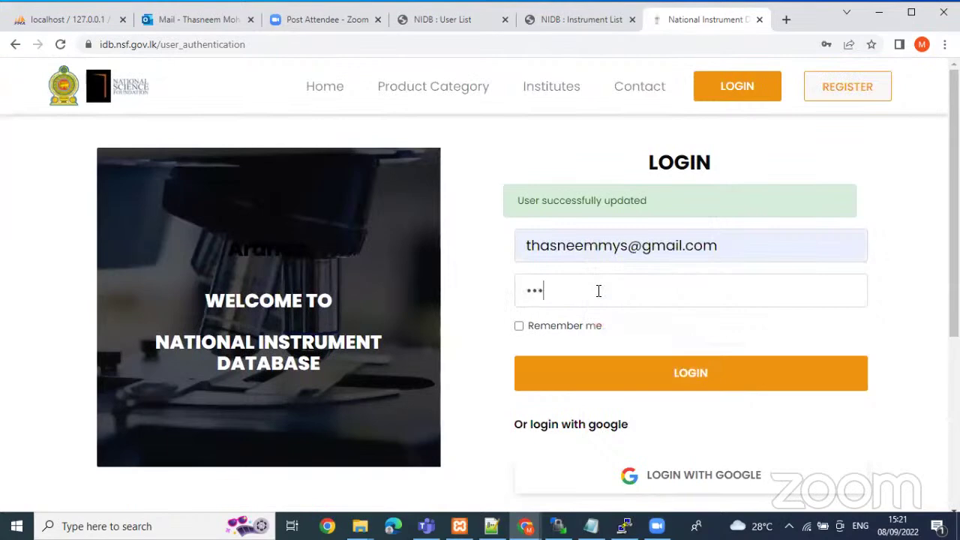
{"action": "type", "text": "***"}
{"action": "key", "text": "Return"}
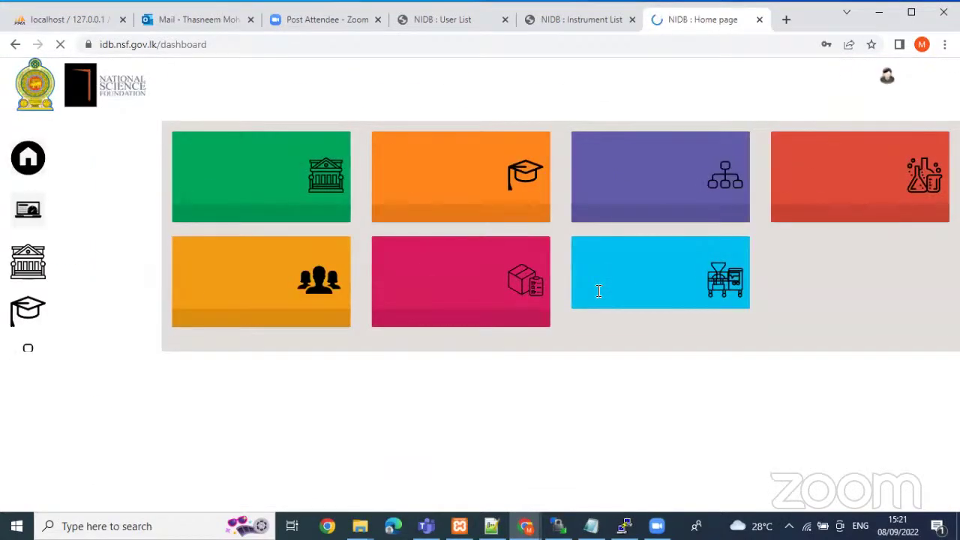
Open the form for adding a product category and examine its sub category, testing parameters, description and relevant instruments fields
{"action": "scroll", "coordinate": [254, 243], "scroll_direction": "down", "scroll_amount": 3}
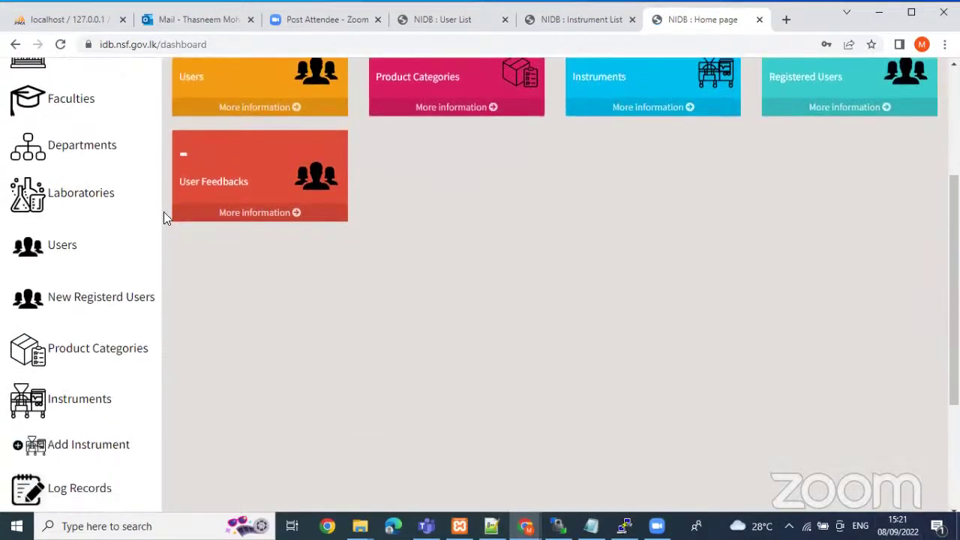
{"action": "scroll", "coordinate": [38, 444], "scroll_direction": "down", "scroll_amount": 2}
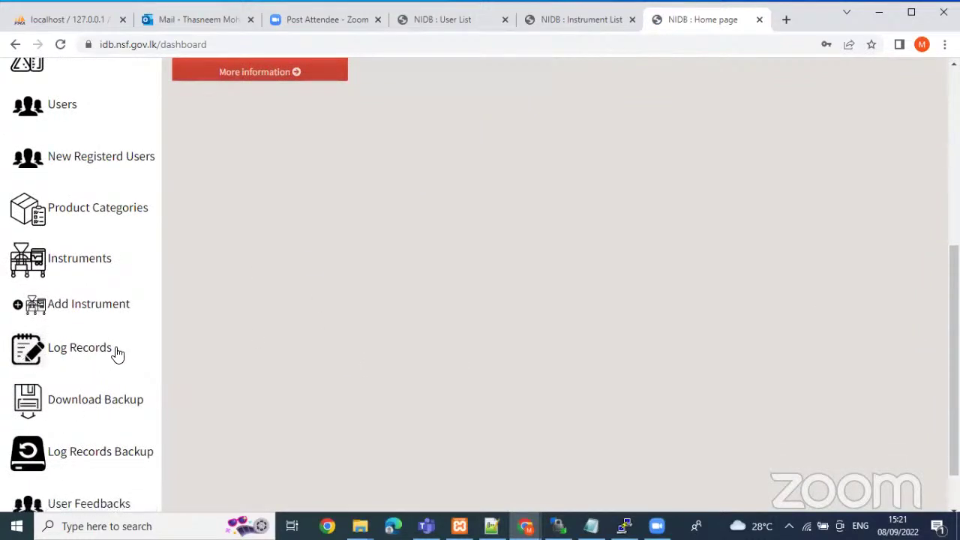
{"action": "left_click", "coordinate": [95, 216]}
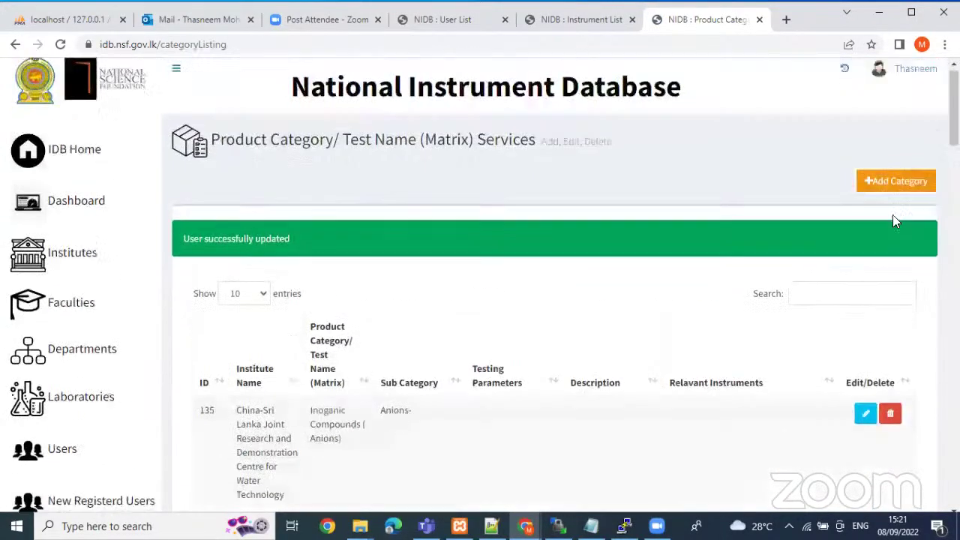
{"action": "left_click", "coordinate": [897, 185]}
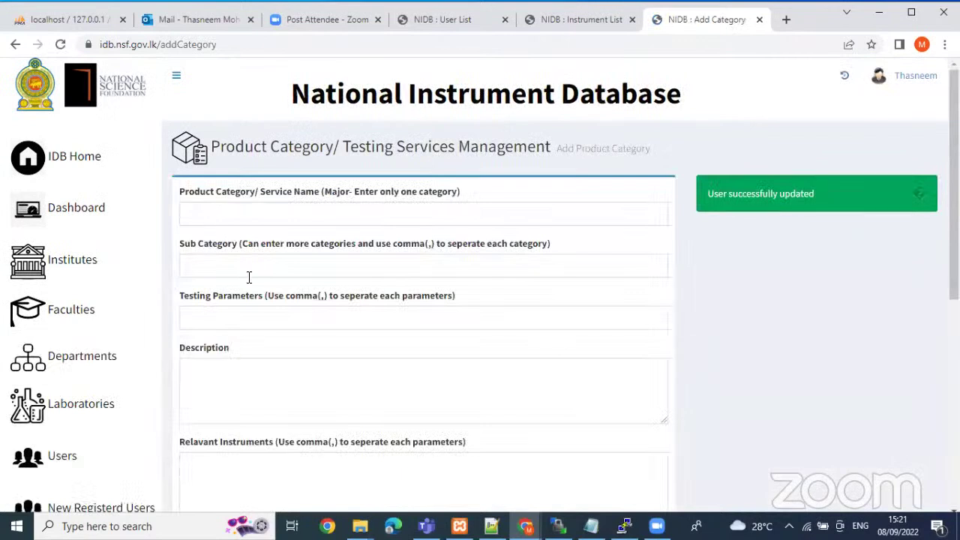
{"action": "left_click", "coordinate": [237, 315]}
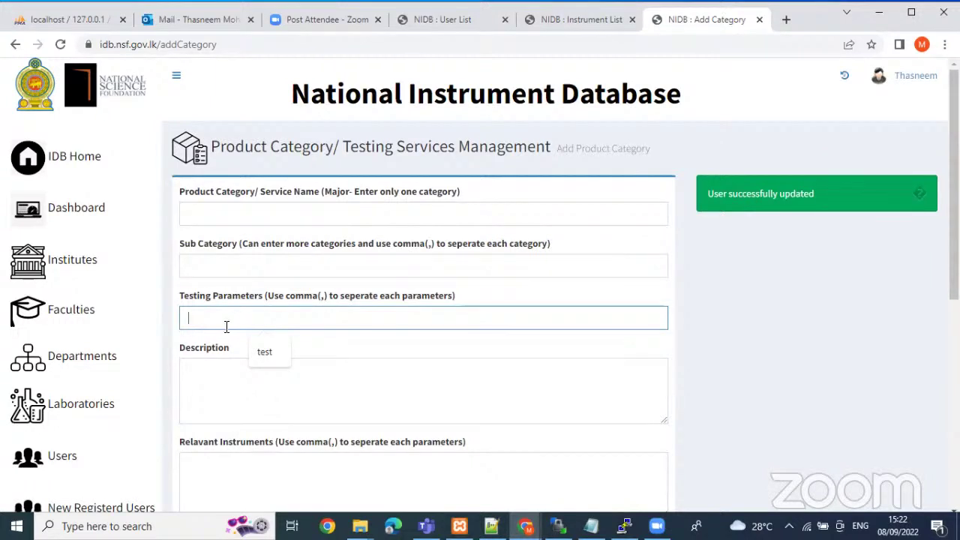
{"action": "left_click", "coordinate": [209, 378]}
{"action": "scroll", "coordinate": [210, 382], "scroll_direction": "down", "scroll_amount": 2}
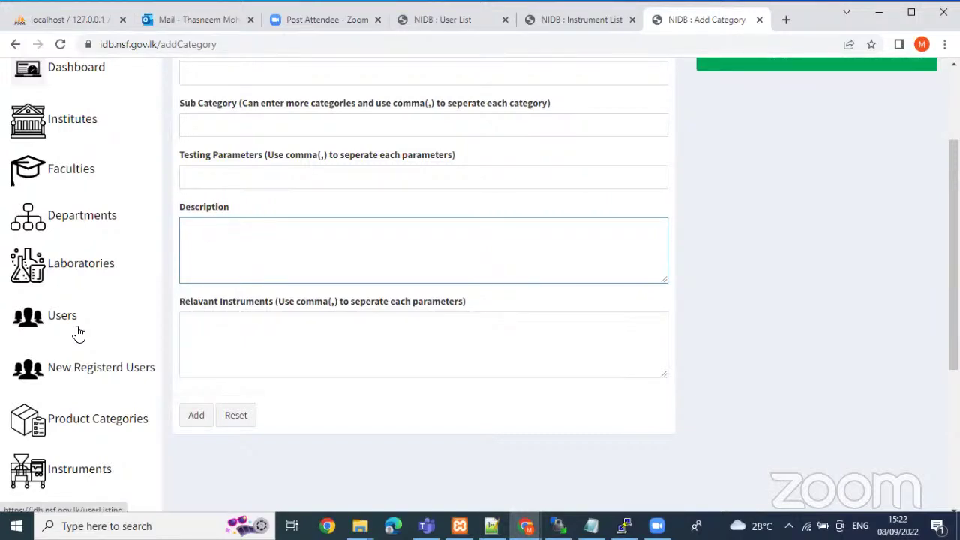
Open the form for adding an instrument and look over its fields from instrument name to vendor and sample details
{"action": "scroll", "coordinate": [86, 349], "scroll_direction": "down", "scroll_amount": 1}
{"action": "scroll", "coordinate": [92, 293], "scroll_direction": "up", "scroll_amount": 1}
{"action": "scroll", "coordinate": [86, 390], "scroll_direction": "down", "scroll_amount": 1}
{"action": "left_click", "coordinate": [88, 448]}
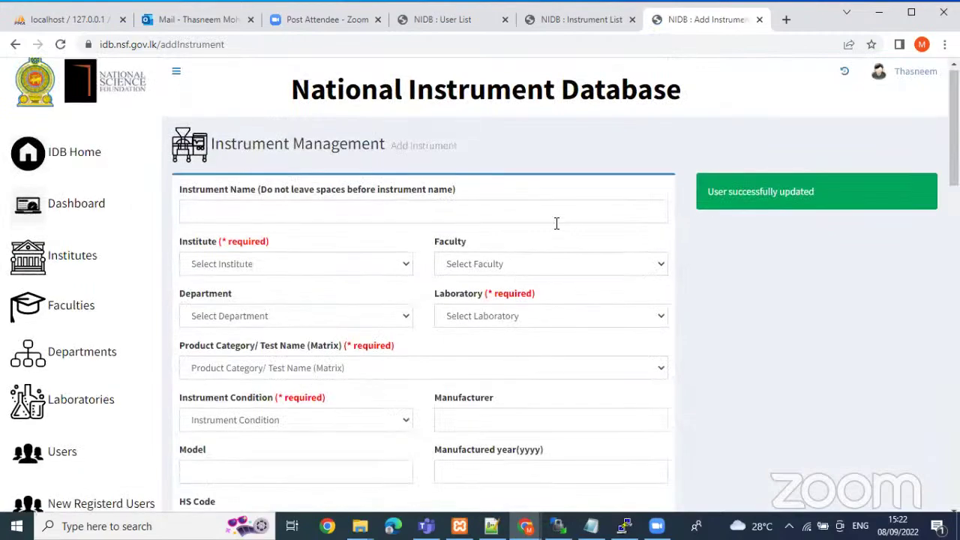
{"action": "scroll", "coordinate": [555, 230], "scroll_direction": "down", "scroll_amount": 3}
{"action": "scroll", "coordinate": [465, 232], "scroll_direction": "up", "scroll_amount": 2}
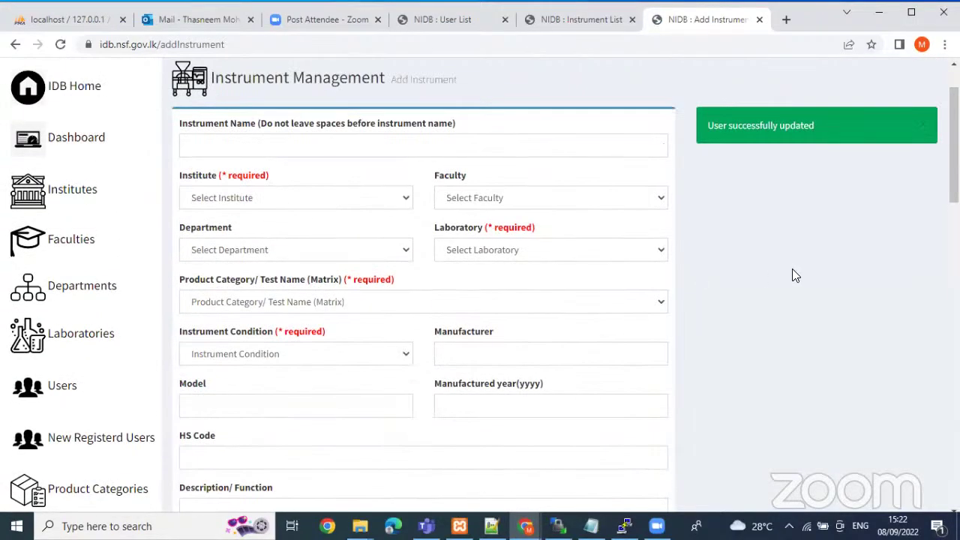
{"action": "scroll", "coordinate": [737, 292], "scroll_direction": "down", "scroll_amount": 5}
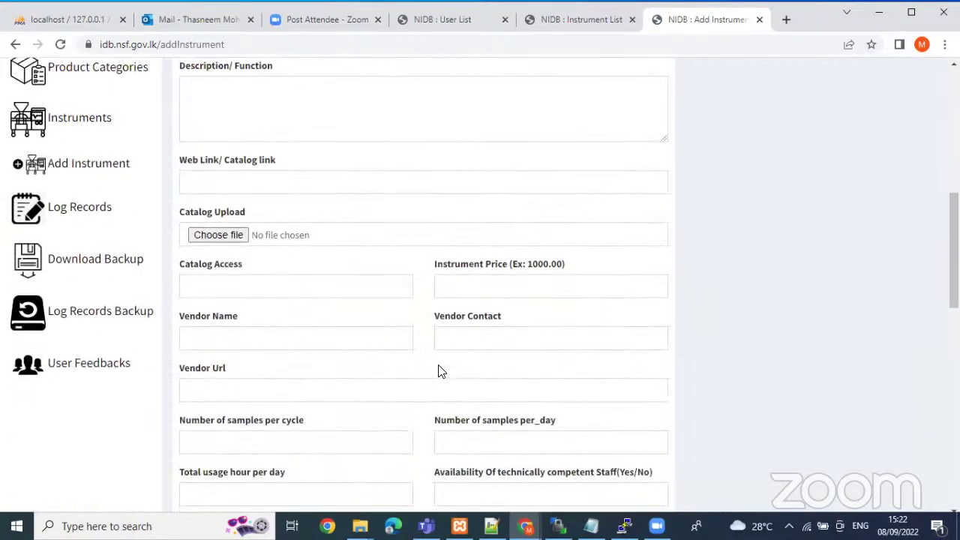
{"action": "scroll", "coordinate": [440, 368], "scroll_direction": "up", "scroll_amount": 6}
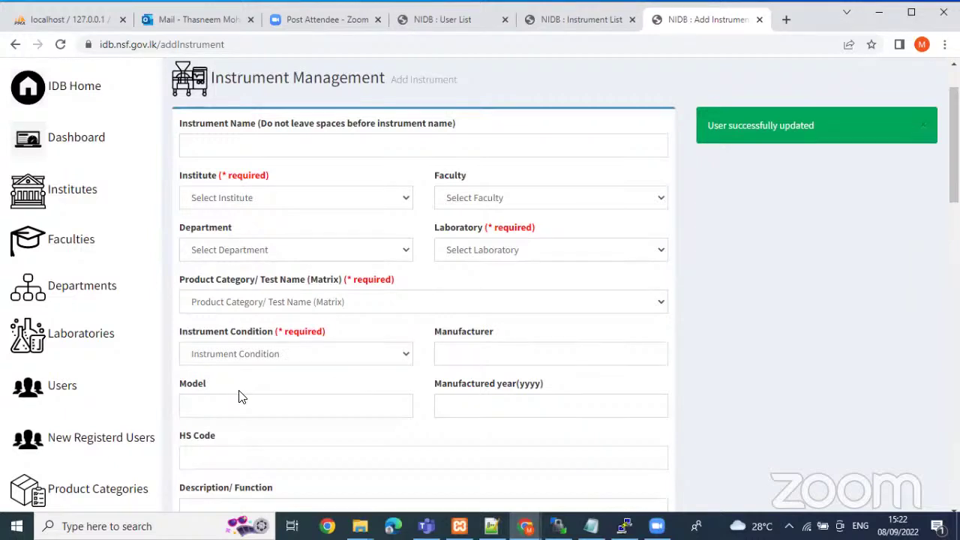
{"action": "scroll", "coordinate": [529, 314], "scroll_direction": "up", "scroll_amount": 1}
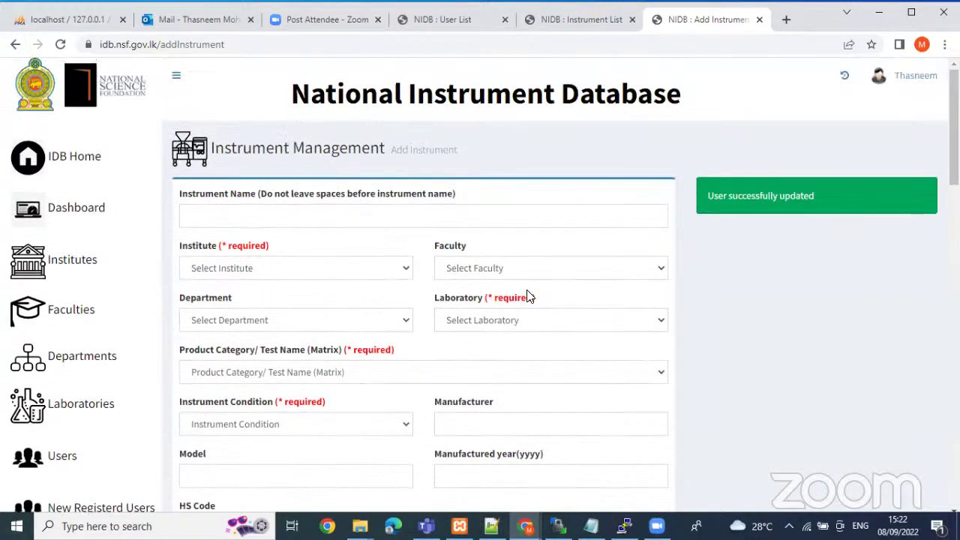
Examine the instrument form's condition, manufacturer, description, catalog, vendor and usage fields and return to its beginning
{"action": "scroll", "coordinate": [388, 332], "scroll_direction": "down", "scroll_amount": 3}
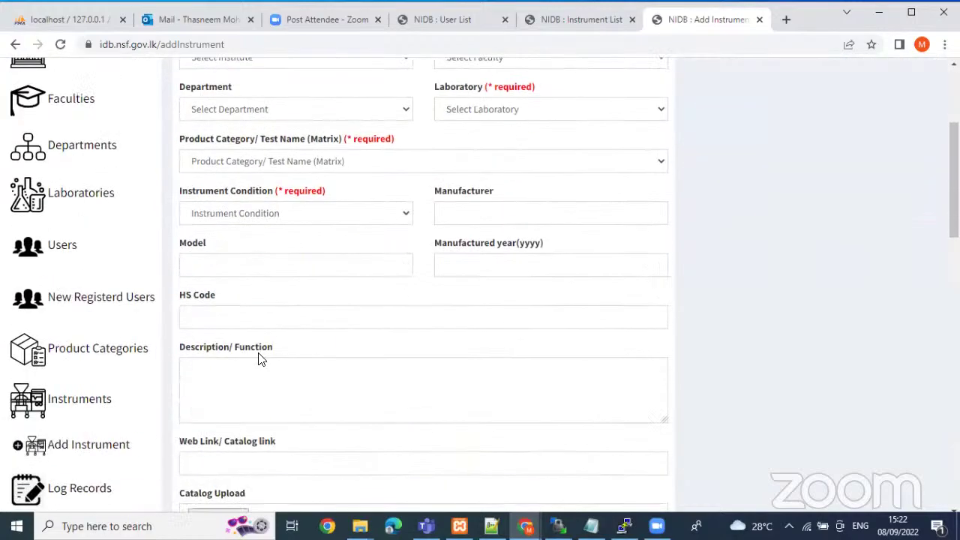
{"action": "scroll", "coordinate": [395, 318], "scroll_direction": "down", "scroll_amount": 2}
{"action": "scroll", "coordinate": [395, 318], "scroll_direction": "down", "scroll_amount": 3}
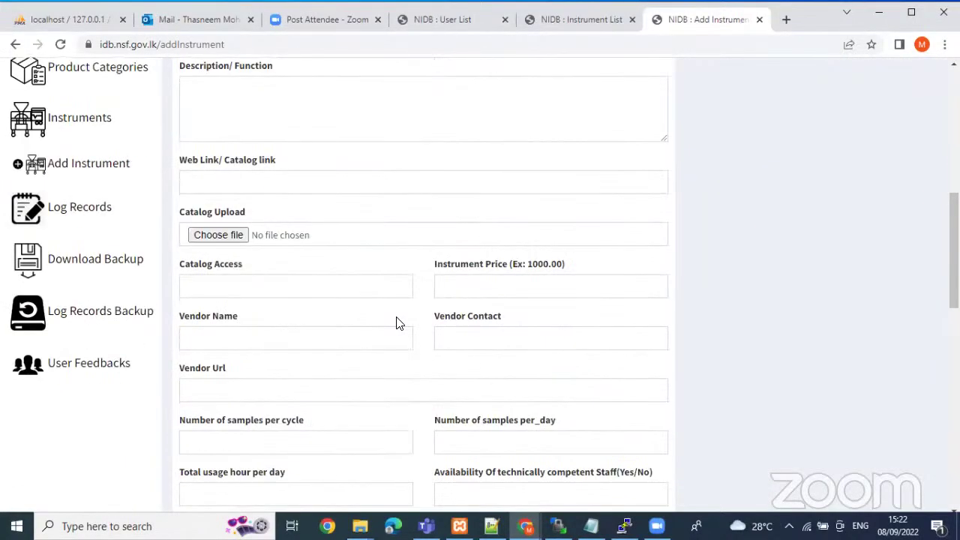
{"action": "scroll", "coordinate": [396, 322], "scroll_direction": "up", "scroll_amount": 6}
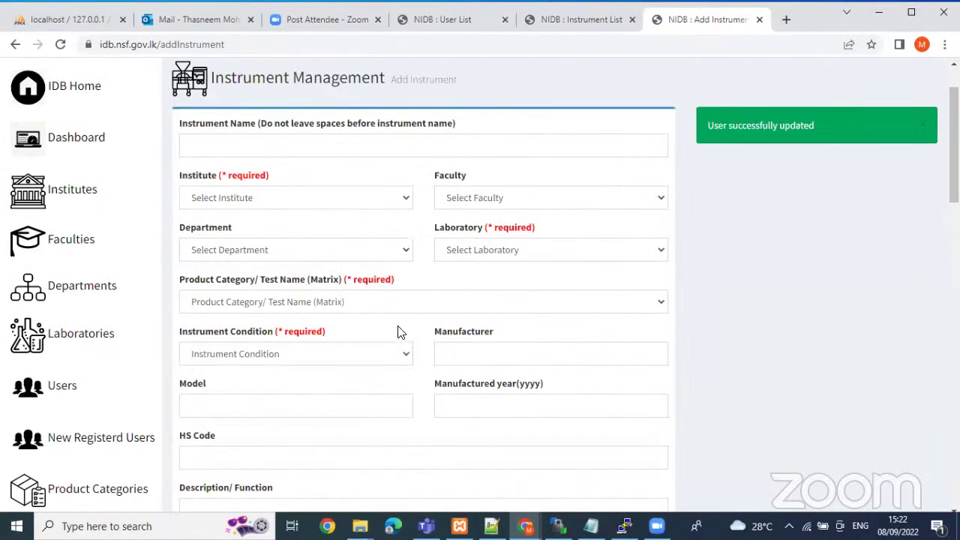
{"action": "scroll", "coordinate": [543, 318], "scroll_direction": "down", "scroll_amount": 2}
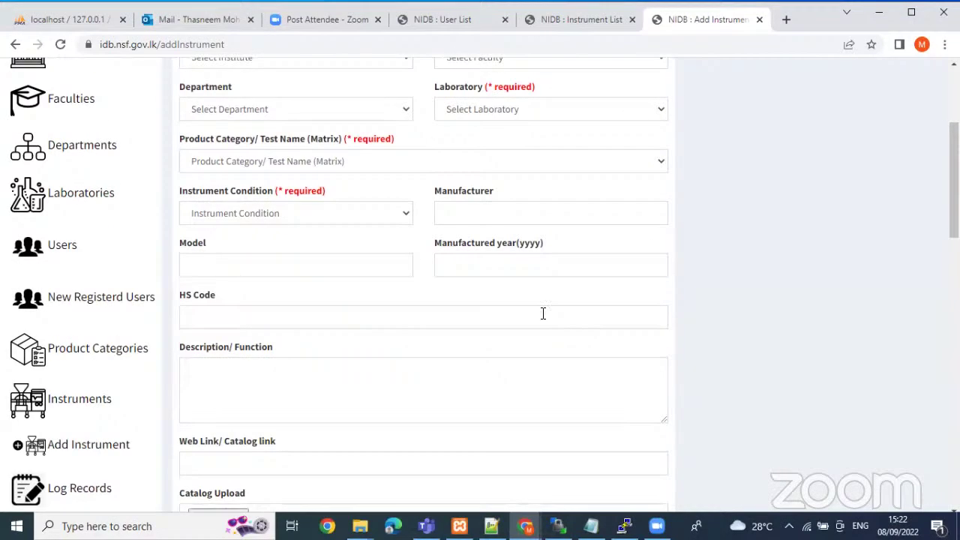
{"action": "scroll", "coordinate": [543, 321], "scroll_direction": "down", "scroll_amount": 6}
{"action": "scroll", "coordinate": [273, 348], "scroll_direction": "up", "scroll_amount": 1}
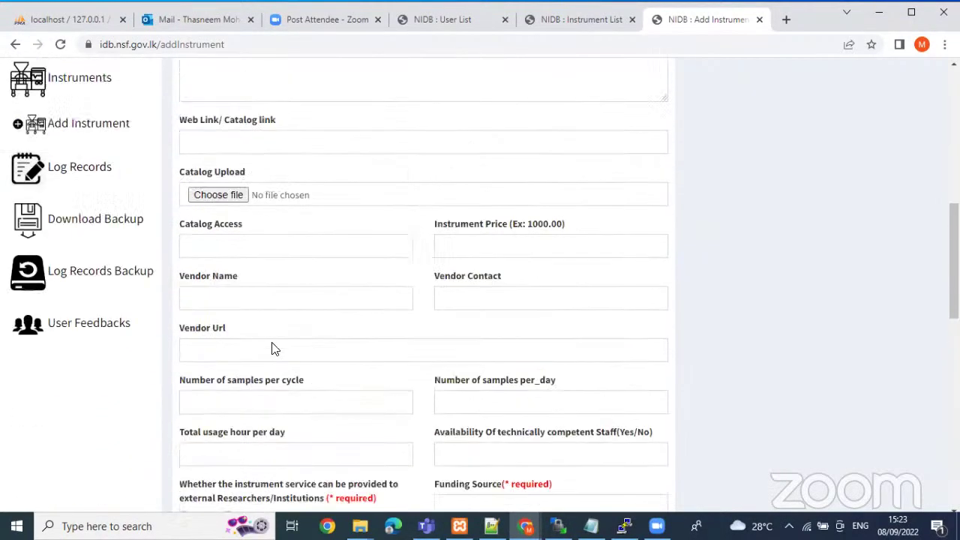
{"action": "scroll", "coordinate": [324, 328], "scroll_direction": "up", "scroll_amount": 9}
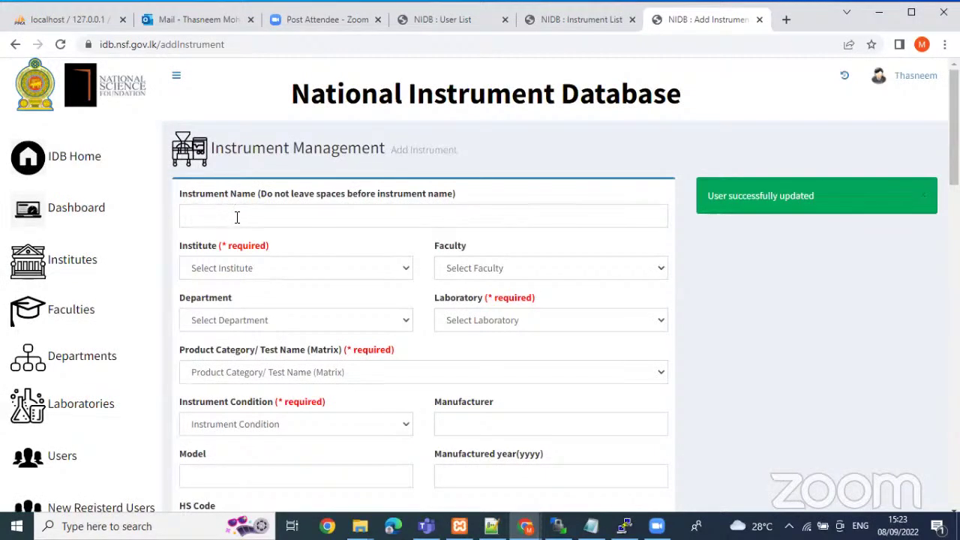
Set the instrument's institute to South Eastern University of Sri Lanka and its faculty to Faculty of Engineering
{"action": "left_click", "coordinate": [275, 270]}
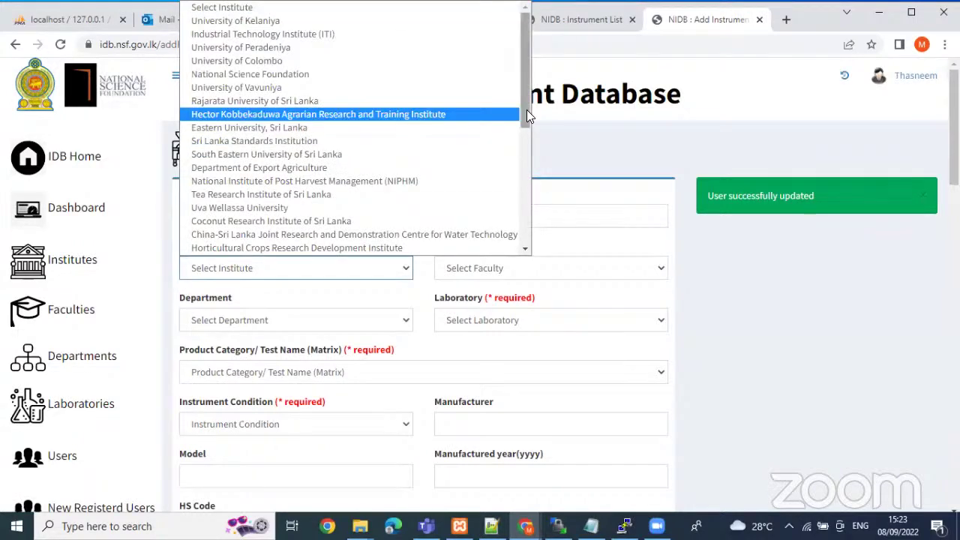
{"action": "scroll", "coordinate": [523, 150], "scroll_direction": "down", "scroll_amount": 3}
{"action": "scroll", "coordinate": [520, 143], "scroll_direction": "up", "scroll_amount": 3}
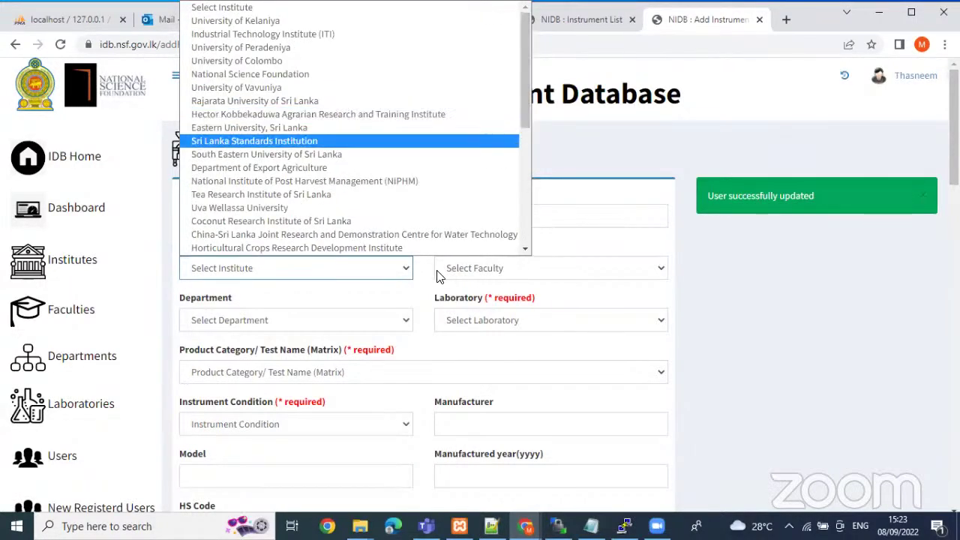
{"action": "left_click", "coordinate": [259, 154]}
{"action": "left_click", "coordinate": [514, 275]}
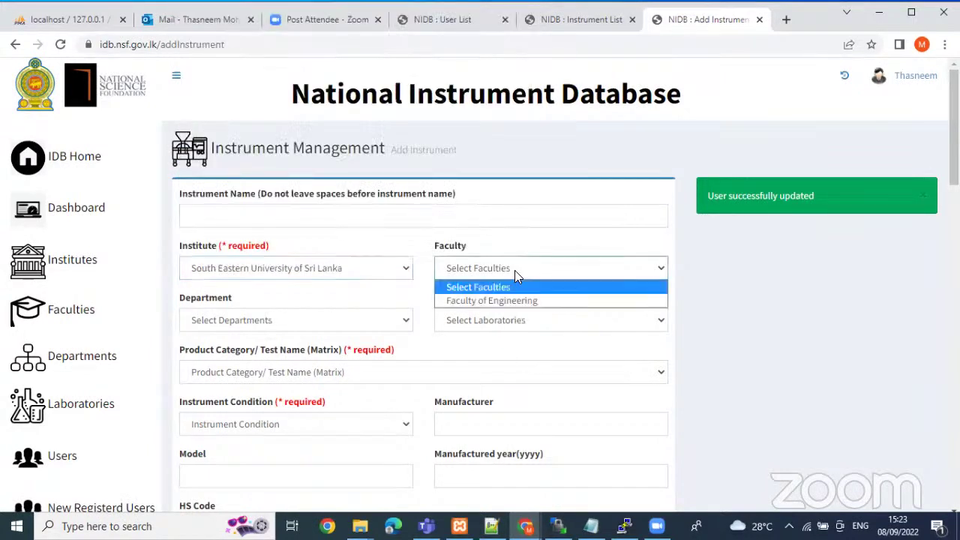
{"action": "left_click", "coordinate": [543, 303]}
Assign the instrument to the Department of Civil Engineering and its Geotechnical Laboratory
{"action": "left_click", "coordinate": [304, 321]}
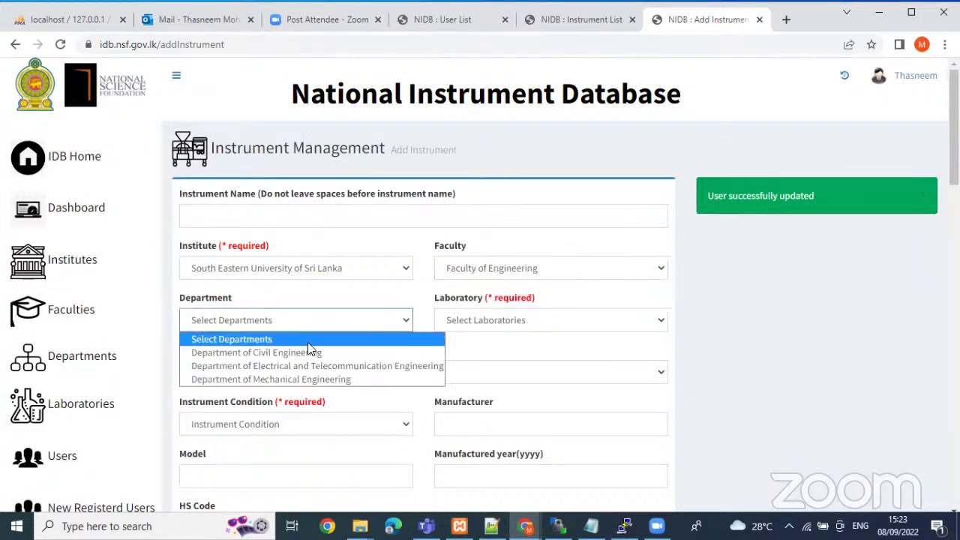
{"action": "left_click", "coordinate": [311, 352]}
{"action": "left_click", "coordinate": [483, 319]}
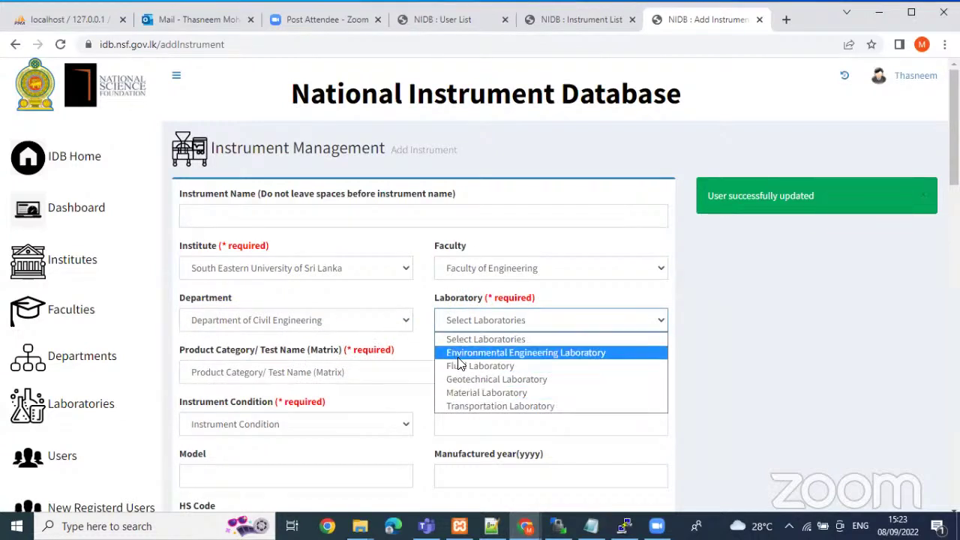
{"action": "left_click", "coordinate": [494, 383]}
Set the product category to Cream and choose an instrument condition
{"action": "scroll", "coordinate": [336, 372], "scroll_direction": "down", "scroll_amount": 2}
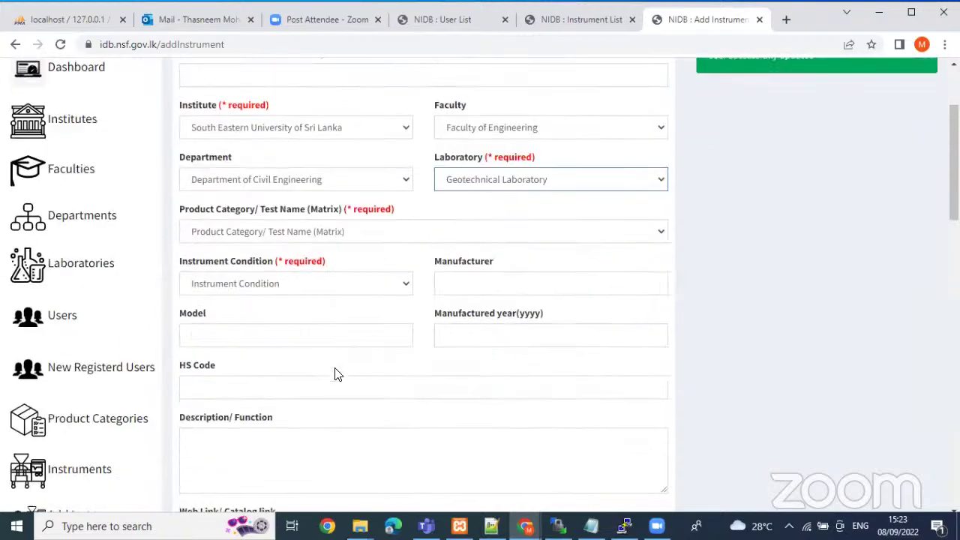
{"action": "left_click", "coordinate": [226, 236]}
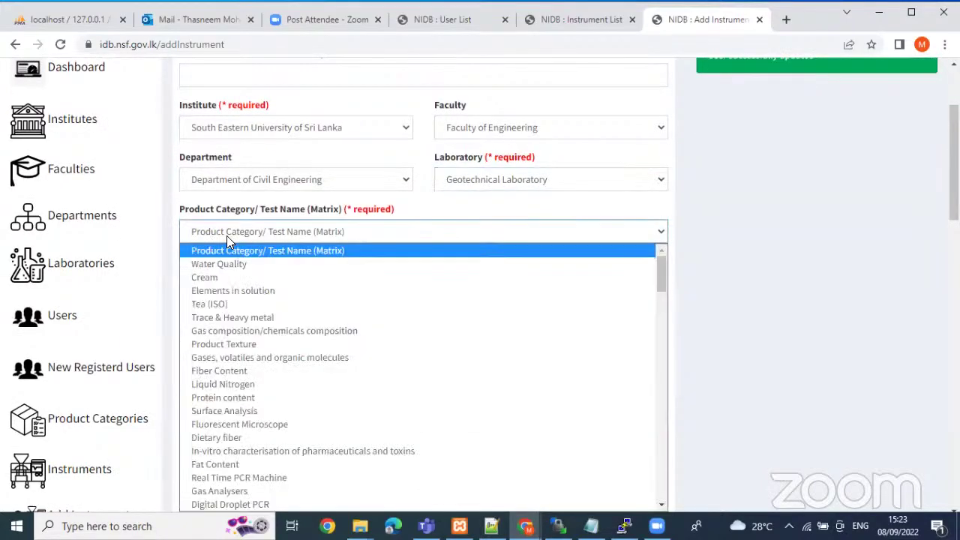
{"action": "left_click", "coordinate": [210, 279]}
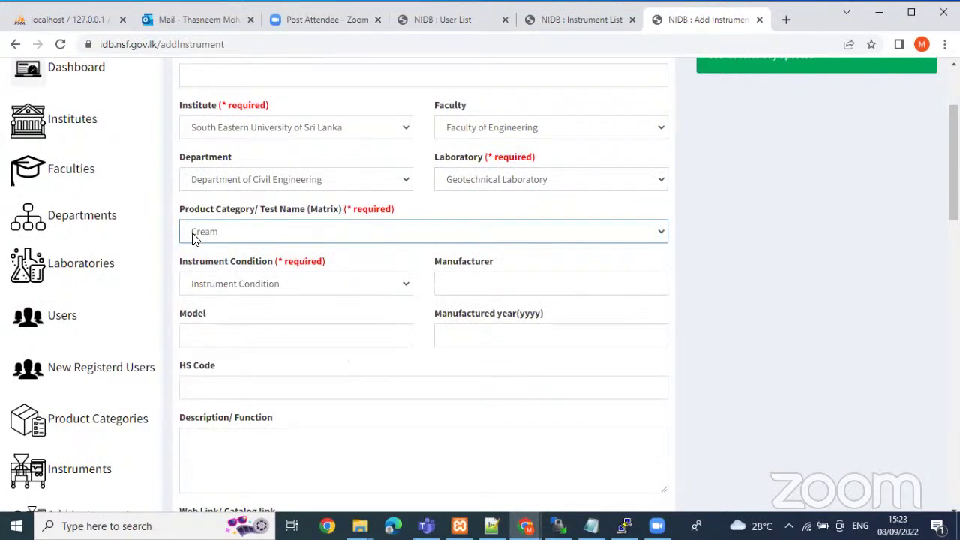
{"action": "left_click", "coordinate": [303, 286]}
{"action": "left_click", "coordinate": [260, 318]}
Go through the manufacturer, model, manufactured year and description fields without filling them in
{"action": "left_click", "coordinate": [483, 283]}
{"action": "left_click", "coordinate": [234, 337]}
{"action": "left_click", "coordinate": [510, 342]}
{"action": "scroll", "coordinate": [195, 300], "scroll_direction": "down", "scroll_amount": 2}
{"action": "left_click", "coordinate": [218, 315]}
{"action": "scroll", "coordinate": [217, 306], "scroll_direction": "down", "scroll_amount": 2}
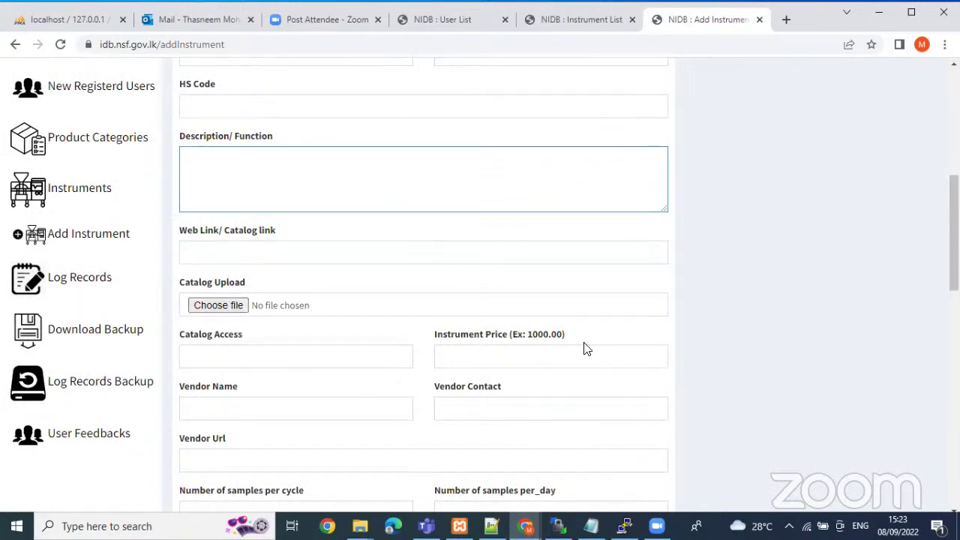
Examine the instrument price, vendor, samples per cycle and day, usage hours and external service fields
{"action": "scroll", "coordinate": [208, 343], "scroll_direction": "down", "scroll_amount": 1}
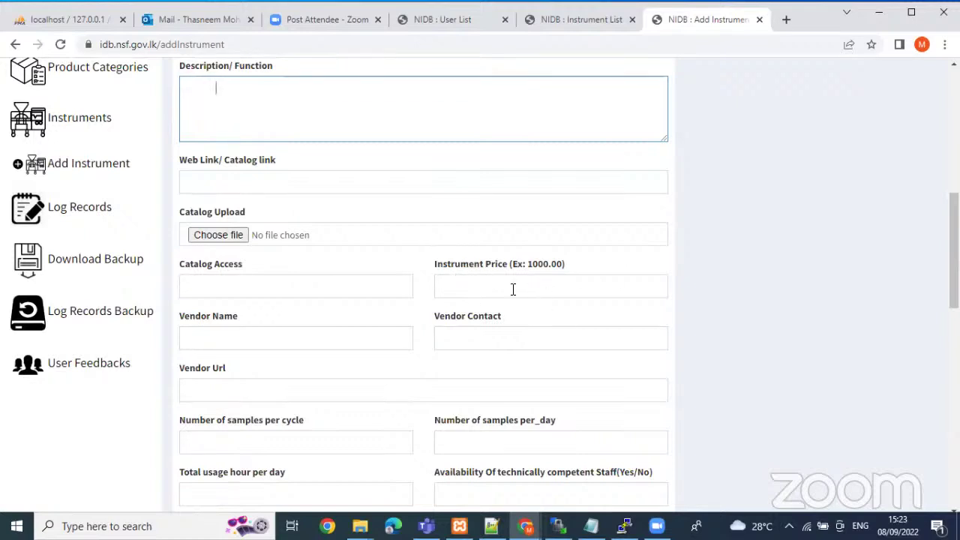
{"action": "left_click", "coordinate": [477, 291]}
{"action": "scroll", "coordinate": [203, 257], "scroll_direction": "down", "scroll_amount": 1}
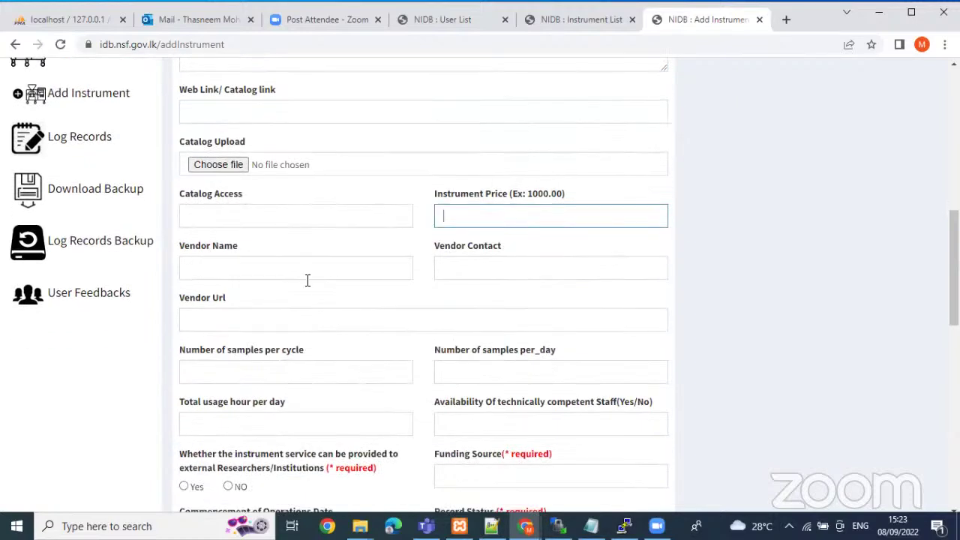
{"action": "scroll", "coordinate": [477, 237], "scroll_direction": "down", "scroll_amount": 1}
{"action": "scroll", "coordinate": [238, 278], "scroll_direction": "down", "scroll_amount": 1}
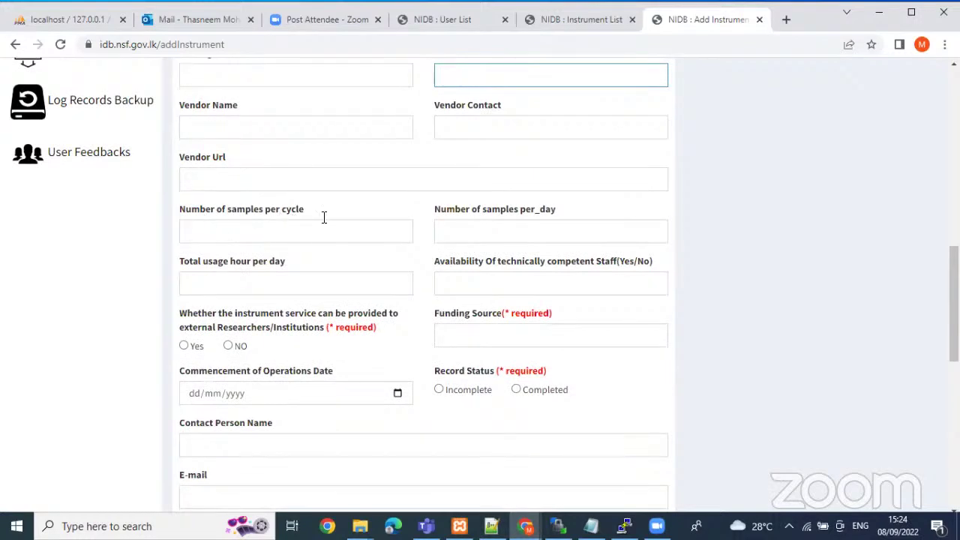
{"action": "scroll", "coordinate": [525, 251], "scroll_direction": "down", "scroll_amount": 1}
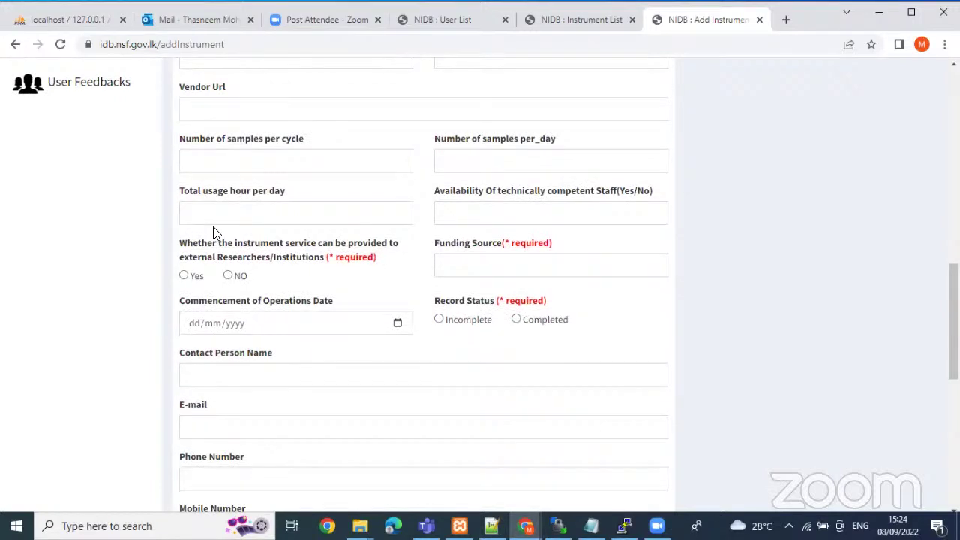
{"action": "scroll", "coordinate": [266, 240], "scroll_direction": "down", "scroll_amount": 1}
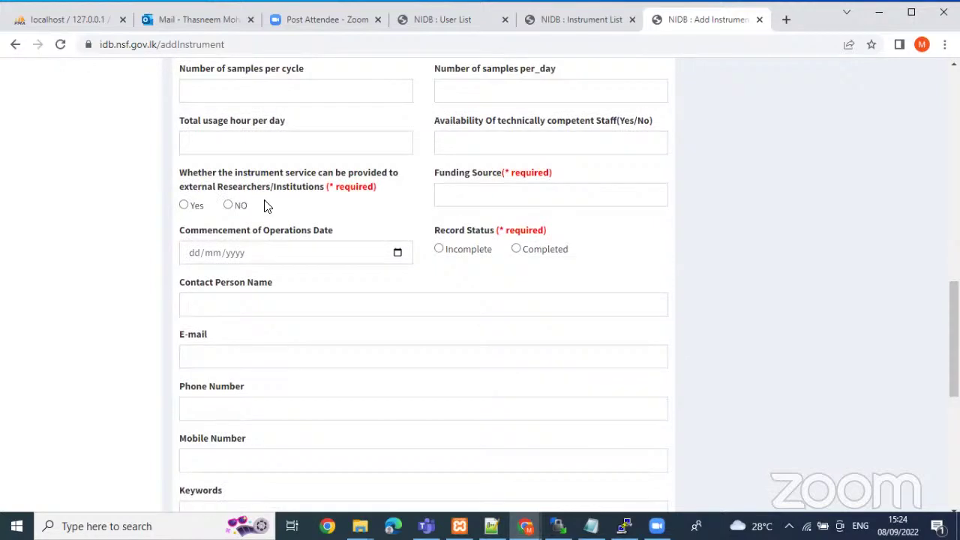
Go through the required funding source and record status fields and the contact person details
{"action": "left_click", "coordinate": [443, 198]}
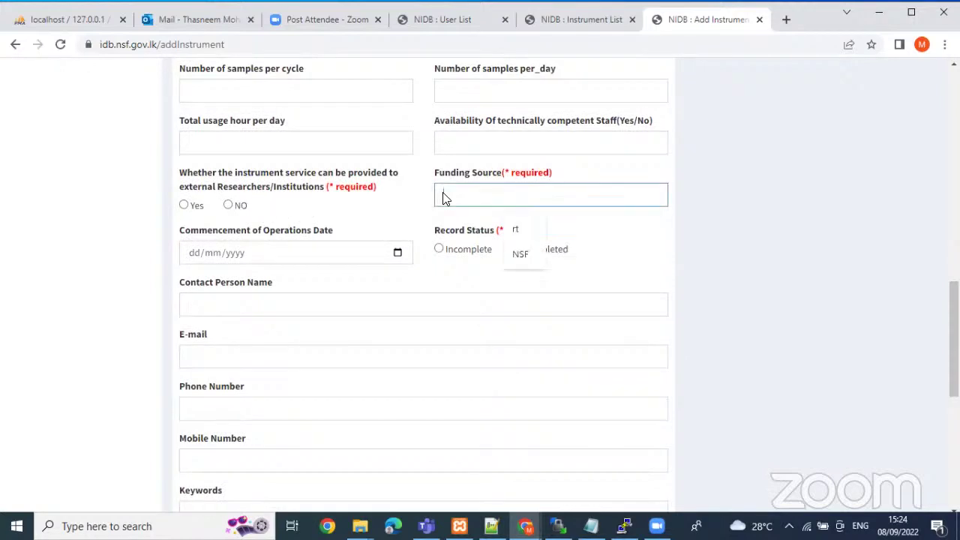
{"action": "scroll", "coordinate": [260, 257], "scroll_direction": "down", "scroll_amount": 1}
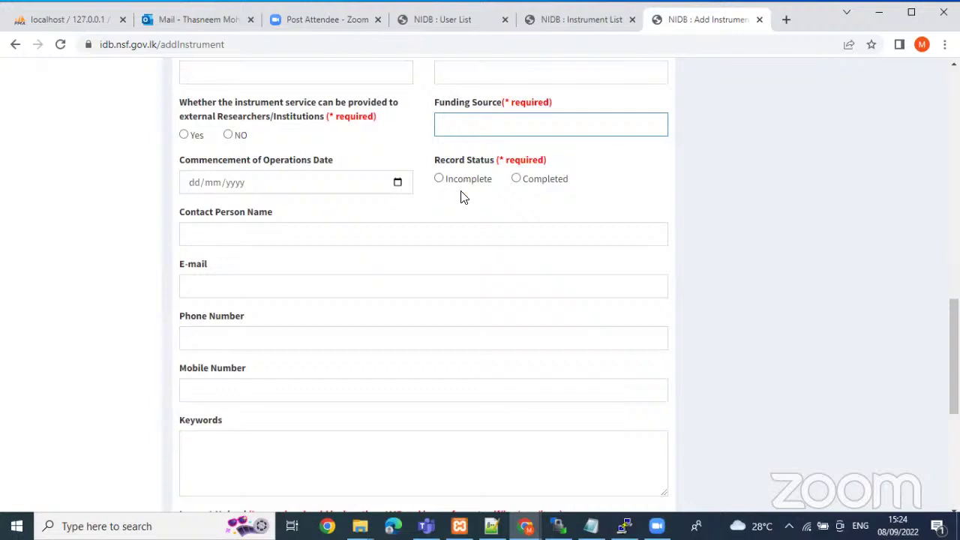
{"action": "scroll", "coordinate": [437, 195], "scroll_direction": "down", "scroll_amount": 1}
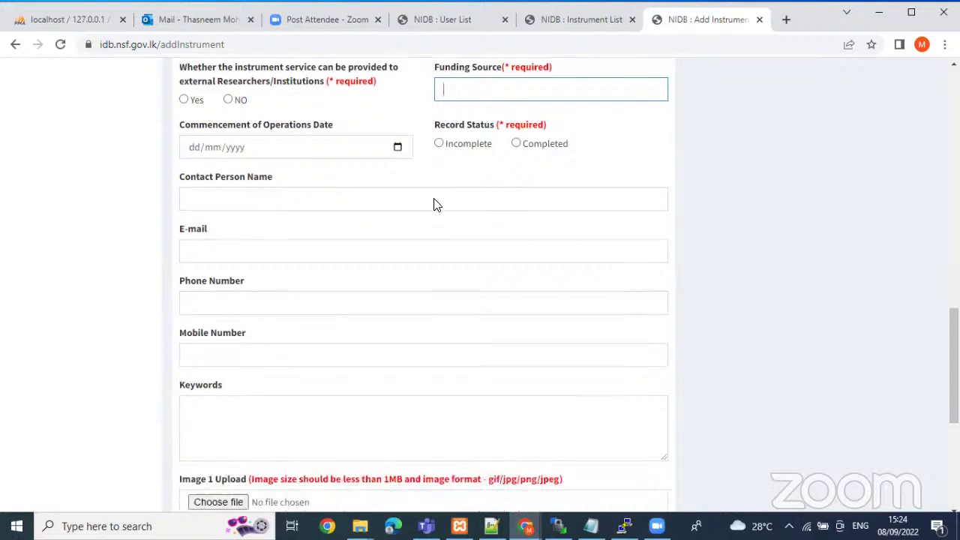
{"action": "left_click", "coordinate": [230, 166]}
{"action": "scroll", "coordinate": [217, 277], "scroll_direction": "down", "scroll_amount": 3}
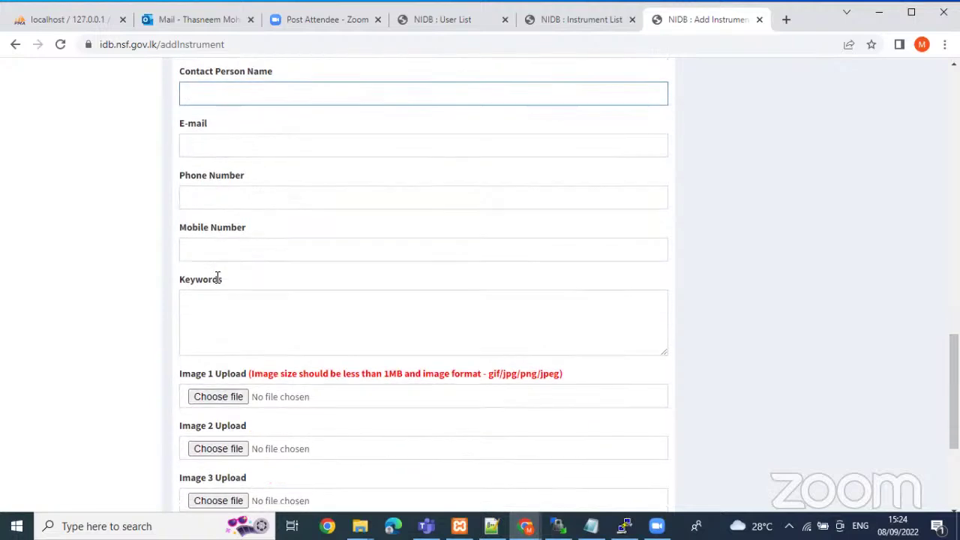
Review the keywords field, the four image uploads with their size and format limits, and the service charge field
{"action": "scroll", "coordinate": [202, 185], "scroll_direction": "down", "scroll_amount": 1}
{"action": "left_click", "coordinate": [195, 162]}
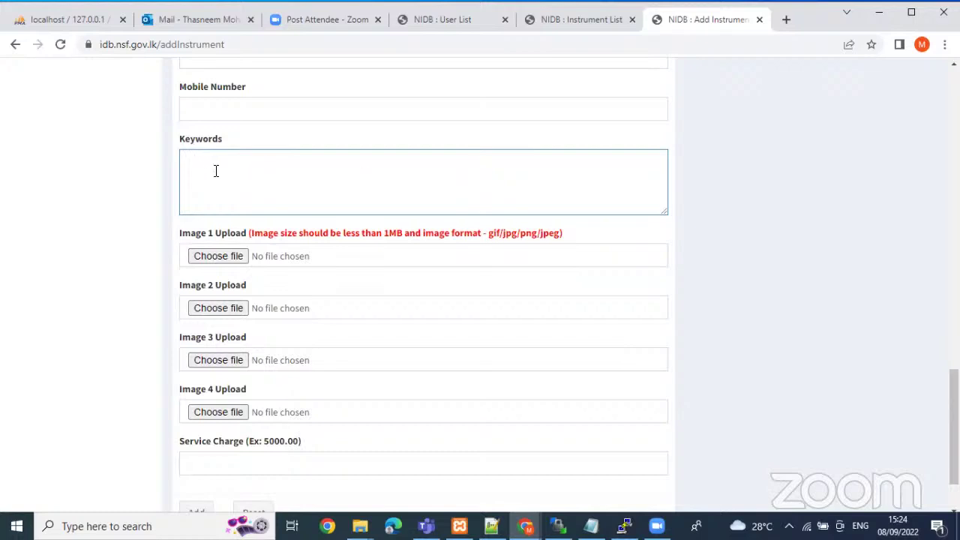
{"action": "scroll", "coordinate": [234, 189], "scroll_direction": "down", "scroll_amount": 2}
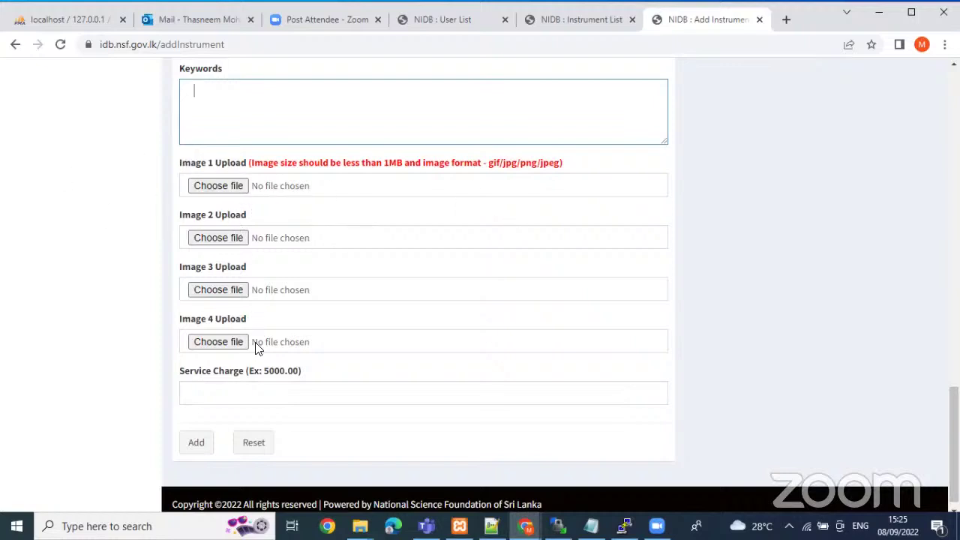
{"action": "scroll", "coordinate": [267, 363], "scroll_direction": "down", "scroll_amount": 1}
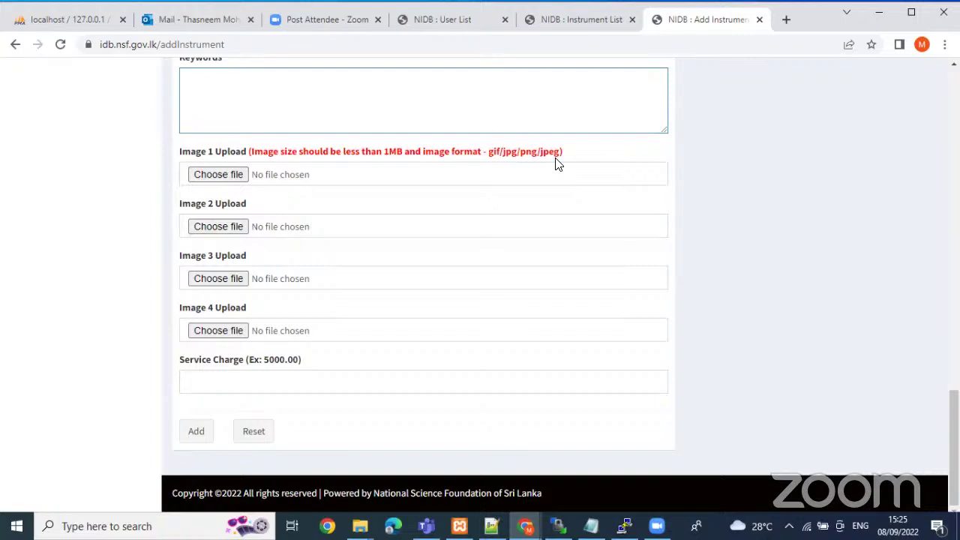
Enter the example institute and department code CMBCOMAI in the Keywords field of the new instrument form
{"action": "scroll", "coordinate": [343, 196], "scroll_direction": "up", "scroll_amount": 1}
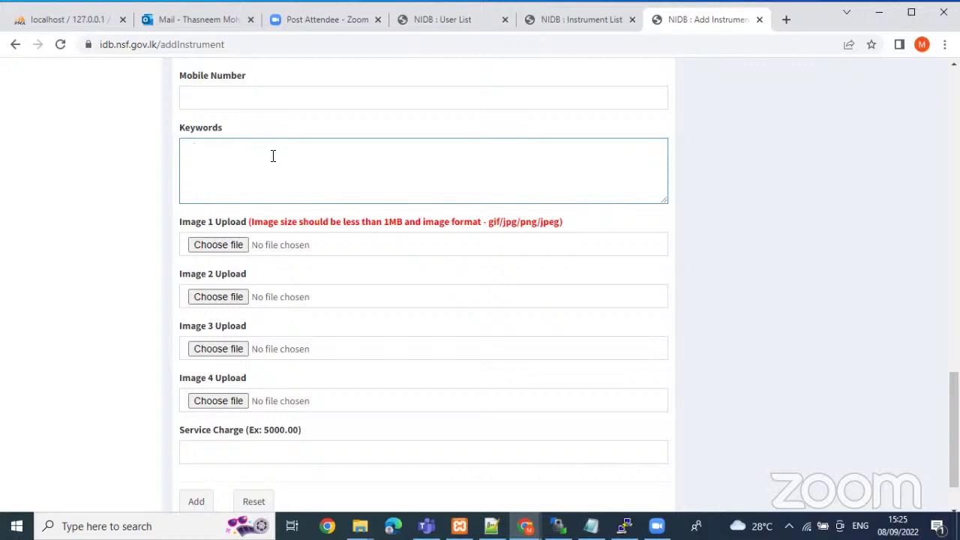
{"action": "type", "text": "CMBSc"}
{"action": "key", "text": "BackSpace"}
{"action": "type", "text": "CCOM"}
{"action": "type", "text": "AI"}
{"action": "left_click_drag", "start_coordinate": [213, 151], "coordinate": [224, 153]}
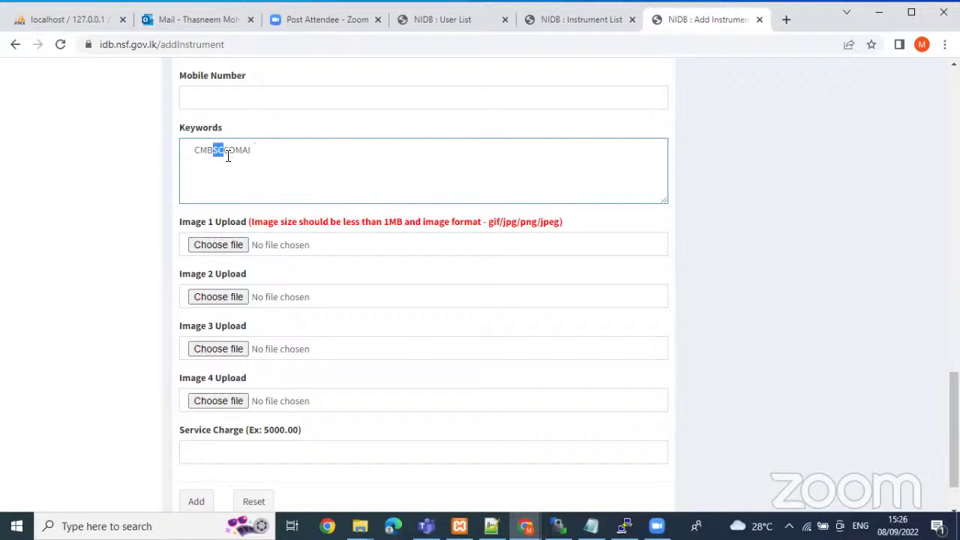
{"action": "key", "text": "BackSpace"}
Extend the code in the Keywords field with date, number and extension to read CMBCOMAI_2022_09_08_01.jpg
{"action": "type", "text": ",2022,"}
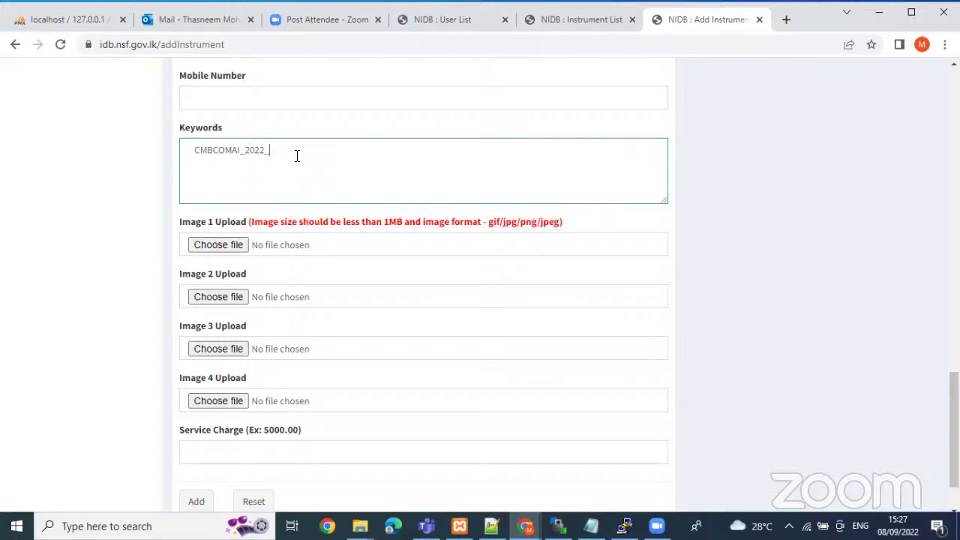
{"action": "type", "text": "09_08_01"}
{"action": "double_click", "coordinate": [260, 150]}
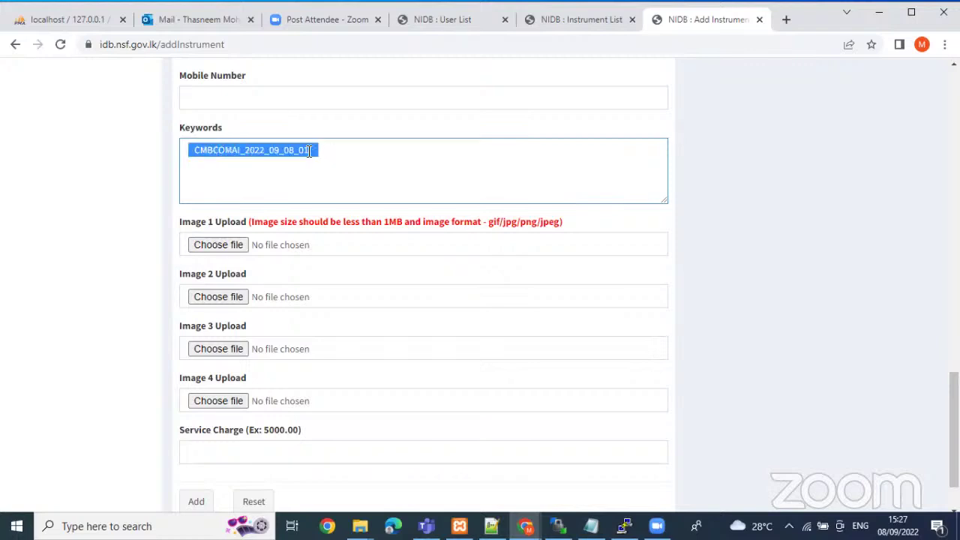
{"action": "left_click", "coordinate": [313, 154]}
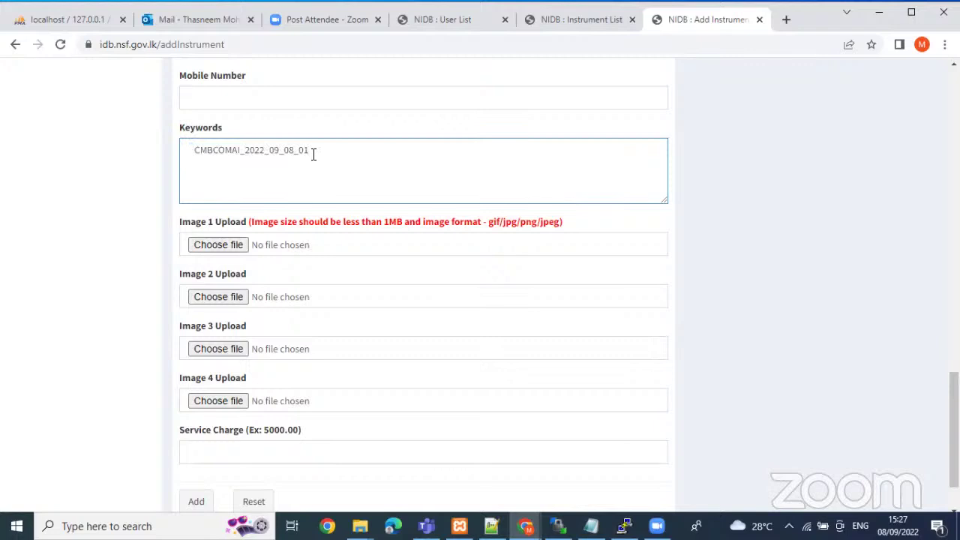
{"action": "type", "text": ".jpg"}
Check the service charge field and its suggested amounts without entering a value
{"action": "scroll", "coordinate": [321, 279], "scroll_direction": "down", "scroll_amount": 2}
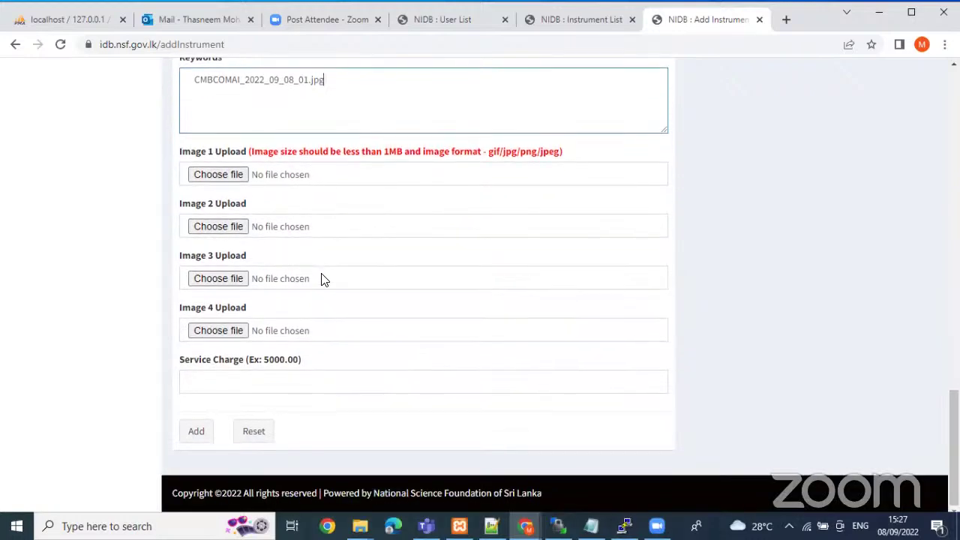
{"action": "left_click", "coordinate": [221, 382]}
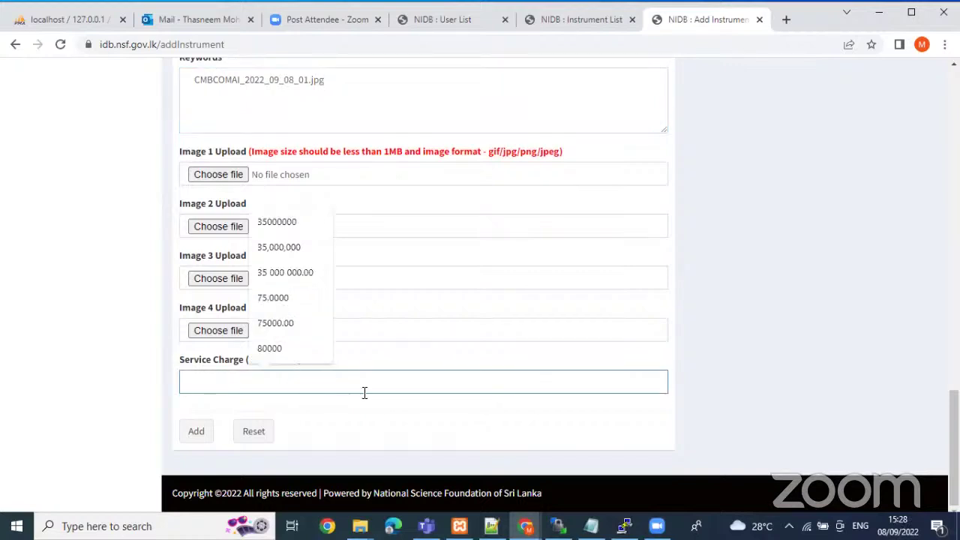
{"action": "left_click", "coordinate": [225, 399]}
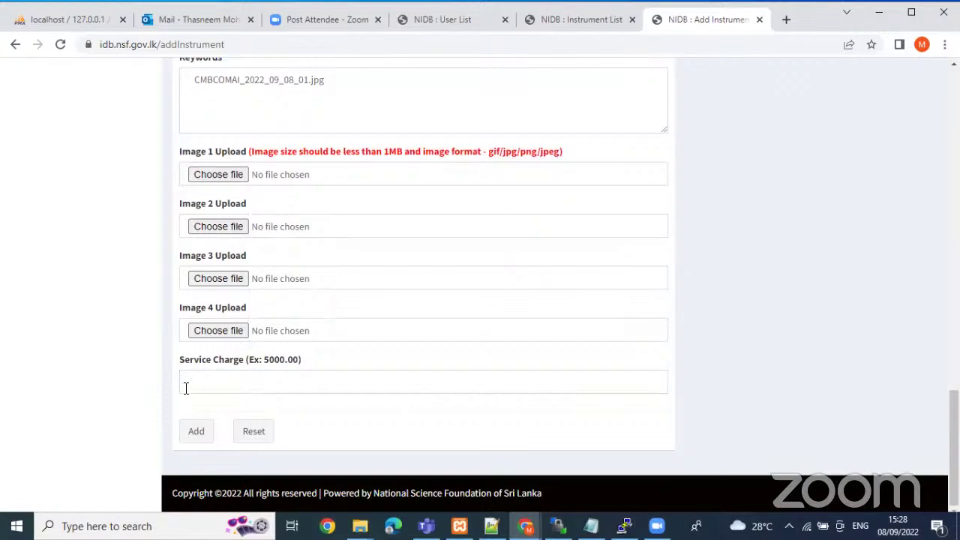
{"action": "scroll", "coordinate": [358, 308], "scroll_direction": "up", "scroll_amount": 4}
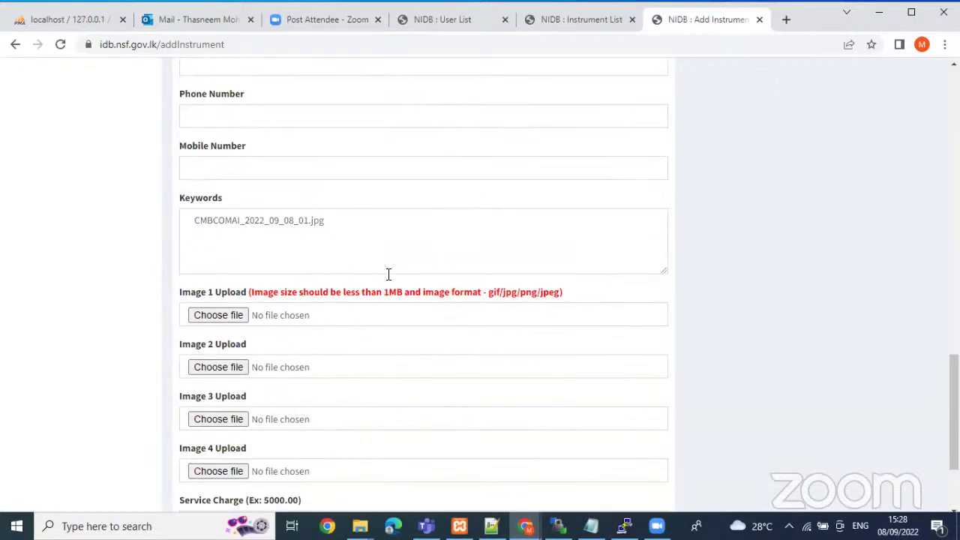
Open the High Performance Liquid Chromatography (HPLC) record from the instrument list in a new tab and check its service charge
{"action": "left_click", "coordinate": [579, 23]}
{"action": "scroll", "coordinate": [258, 300], "scroll_direction": "down", "scroll_amount": 3}
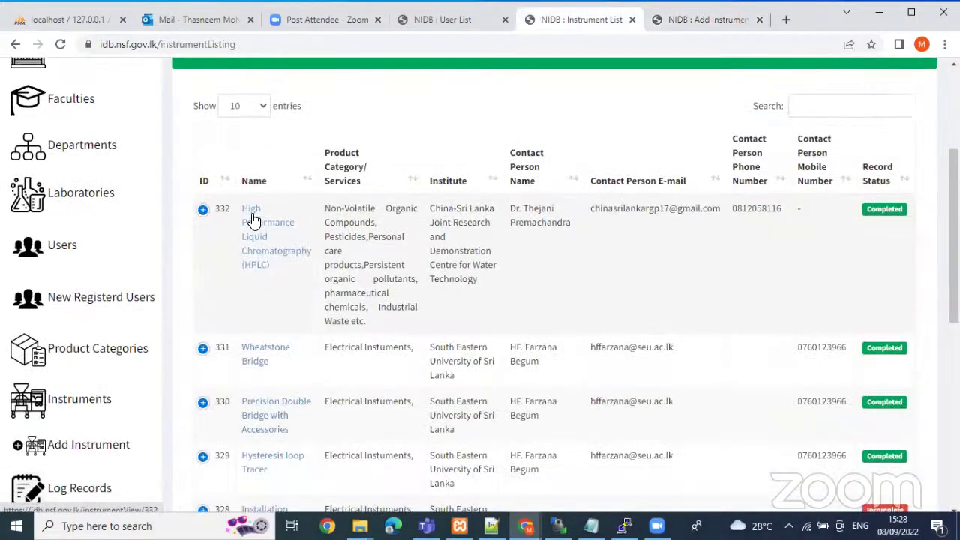
{"action": "right_click", "coordinate": [264, 210]}
{"action": "left_click", "coordinate": [287, 221]}
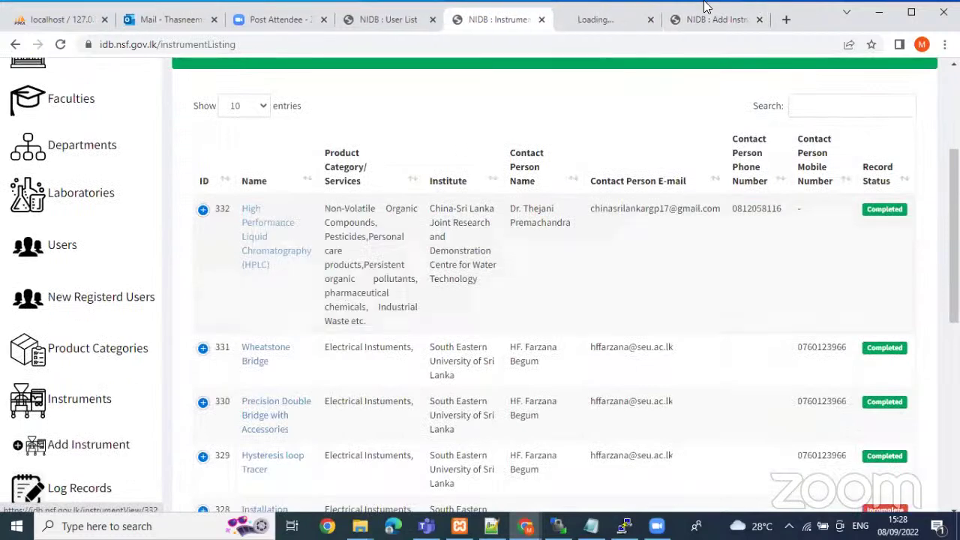
{"action": "left_click", "coordinate": [607, 23]}
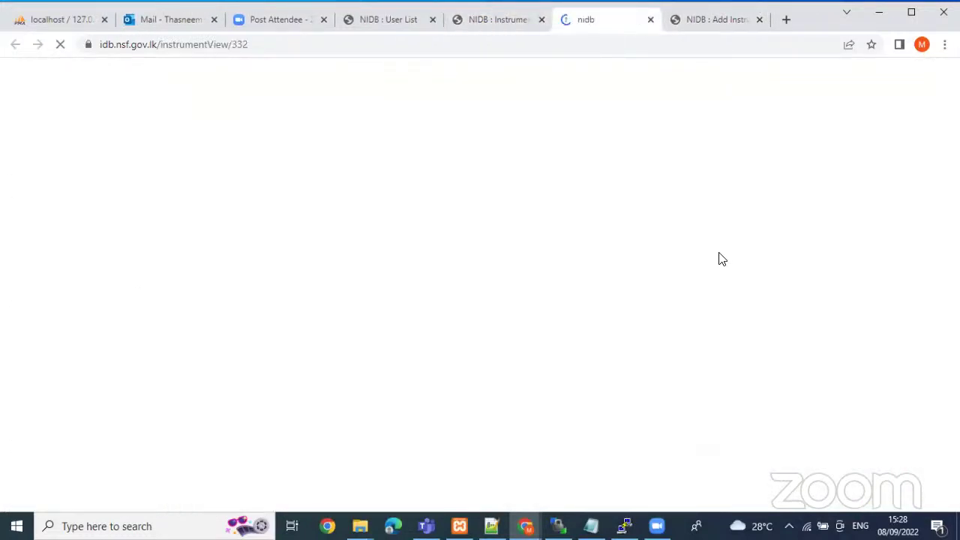
{"action": "scroll", "coordinate": [718, 259], "scroll_direction": "down", "scroll_amount": 5}
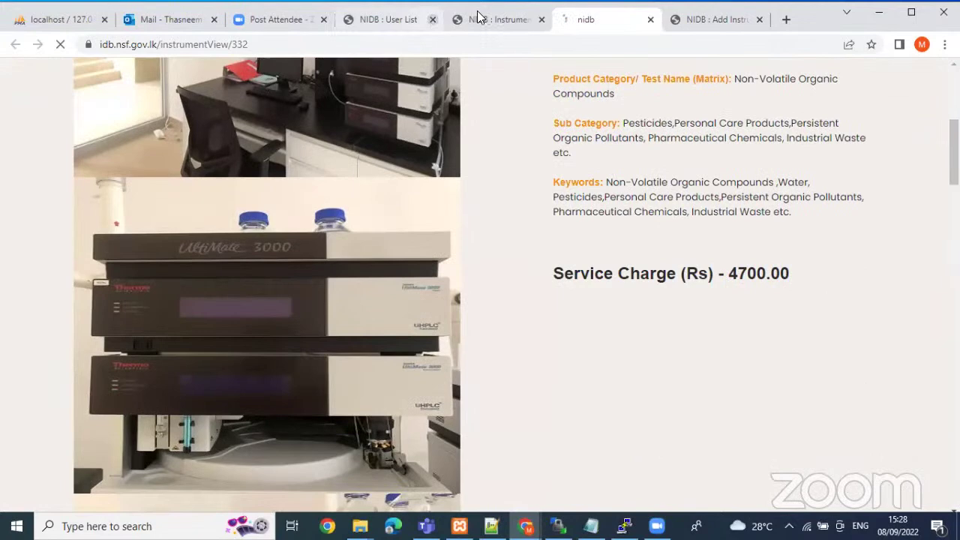
Open the Hysteresis loop Tracer record from the instrument list in a new tab and examine how its service charge is presented
{"action": "left_click", "coordinate": [478, 17]}
{"action": "scroll", "coordinate": [332, 302], "scroll_direction": "down", "scroll_amount": 3}
{"action": "right_click", "coordinate": [262, 248]}
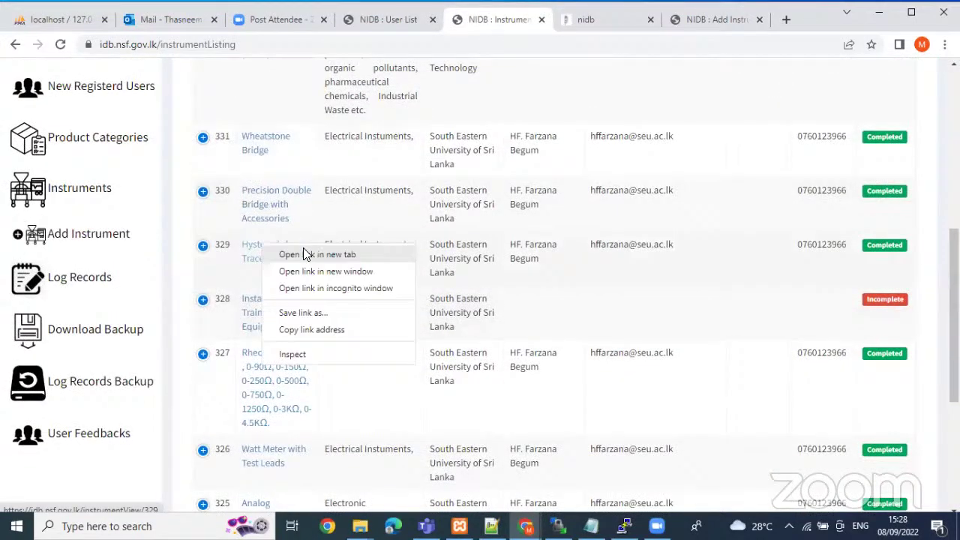
{"action": "key", "text": "Return"}
{"action": "left_click", "coordinate": [608, 17]}
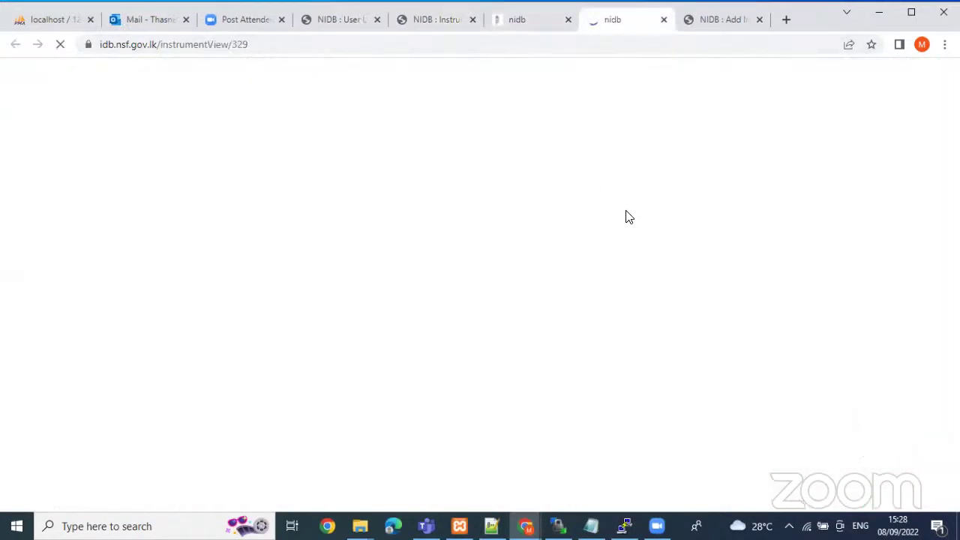
{"action": "scroll", "coordinate": [675, 240], "scroll_direction": "down", "scroll_amount": 4}
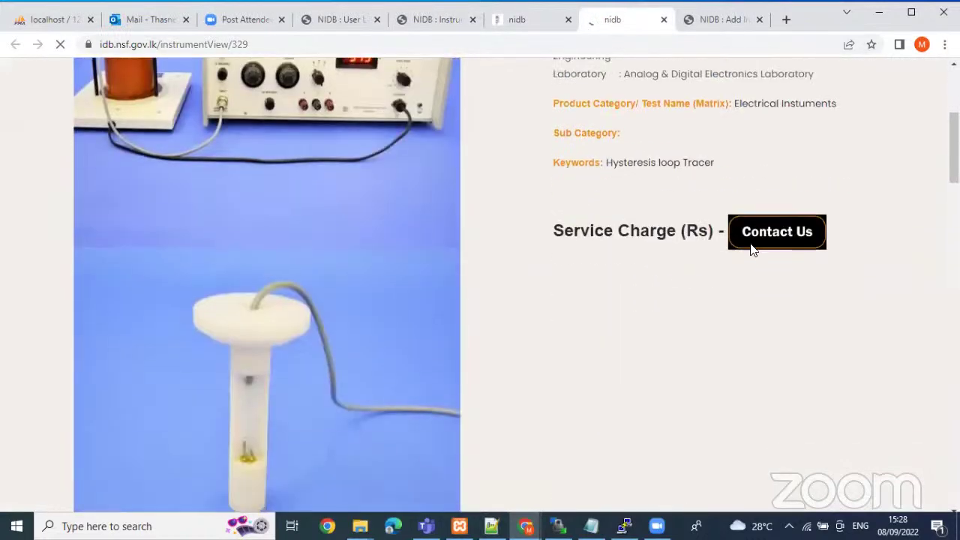
{"action": "scroll", "coordinate": [698, 279], "scroll_direction": "up", "scroll_amount": 2}
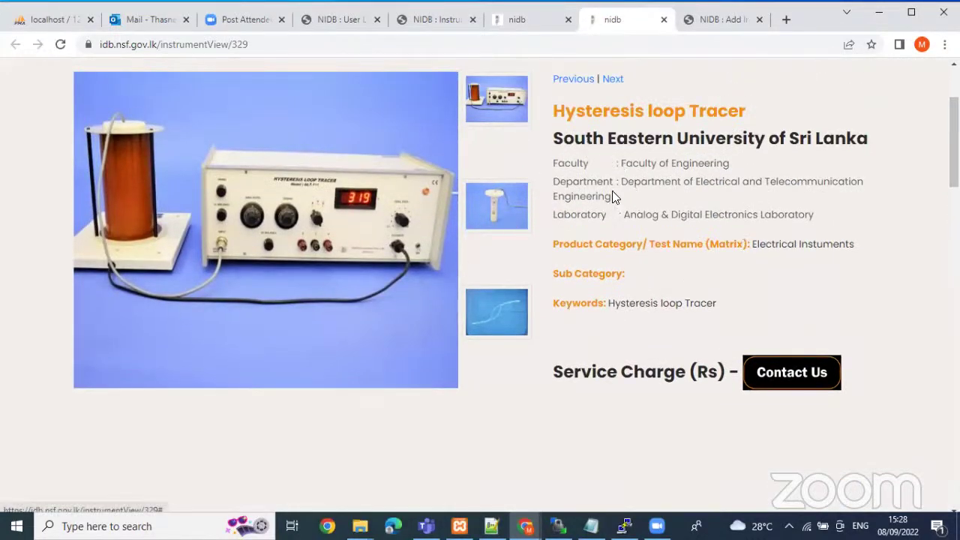
{"action": "scroll", "coordinate": [803, 356], "scroll_direction": "down", "scroll_amount": 2}
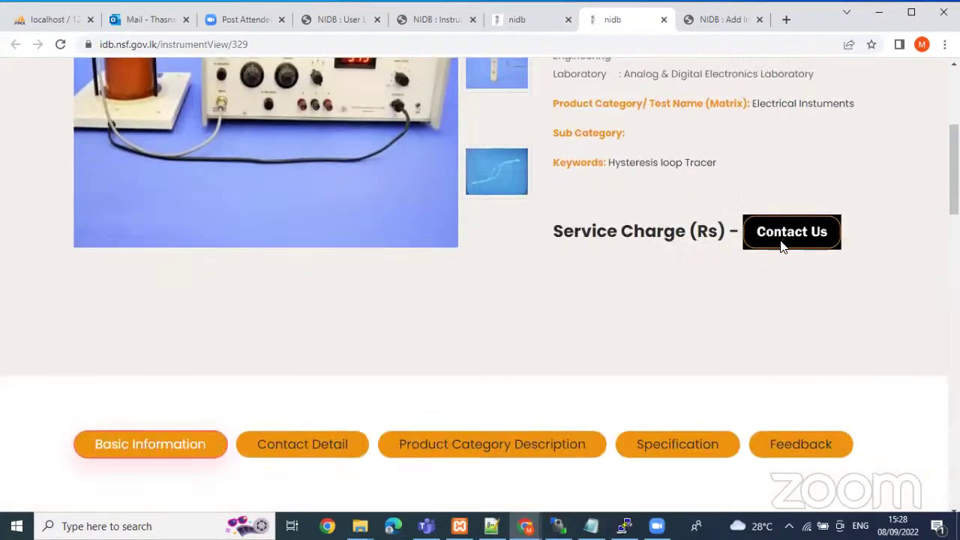
{"action": "scroll", "coordinate": [777, 254], "scroll_direction": "up", "scroll_amount": 2}
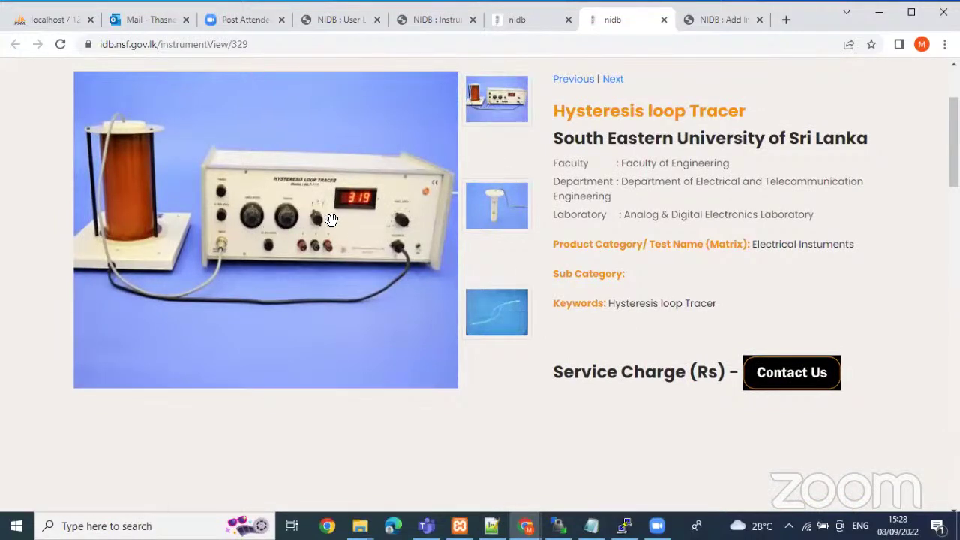
Browse the gallery images of the Hysteresis loop Tracer, including the probe, the loop trace and the HLT samples
{"action": "left_click", "coordinate": [493, 214]}
{"action": "left_click", "coordinate": [507, 315]}
{"action": "left_click", "coordinate": [504, 323]}
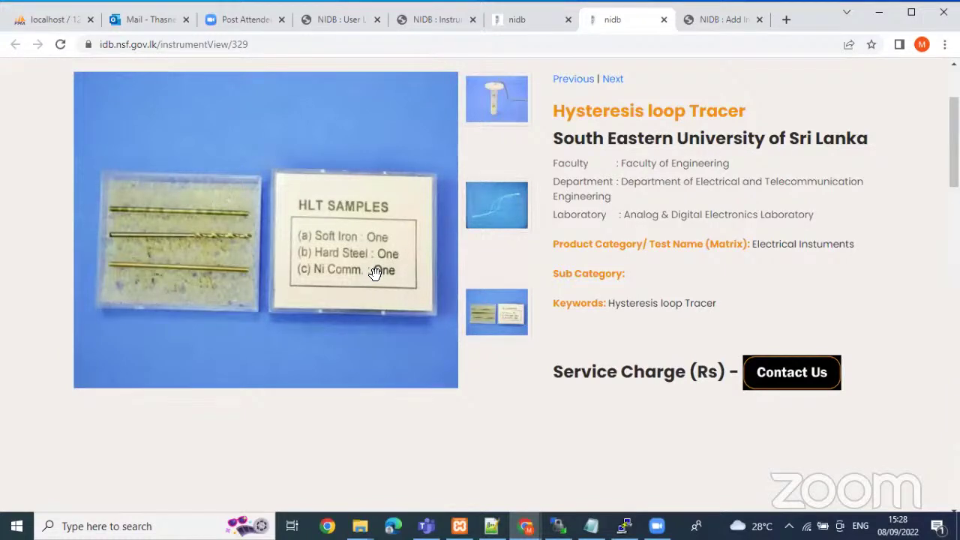
{"action": "scroll", "coordinate": [375, 272], "scroll_direction": "up", "scroll_amount": 2}
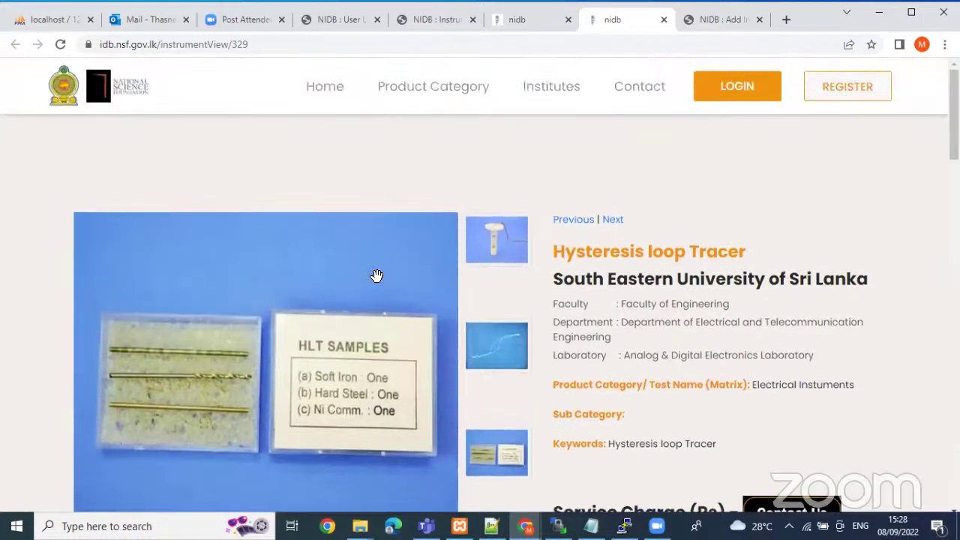
{"action": "scroll", "coordinate": [394, 276], "scroll_direction": "down", "scroll_amount": 1}
{"action": "scroll", "coordinate": [396, 279], "scroll_direction": "down", "scroll_amount": 1}
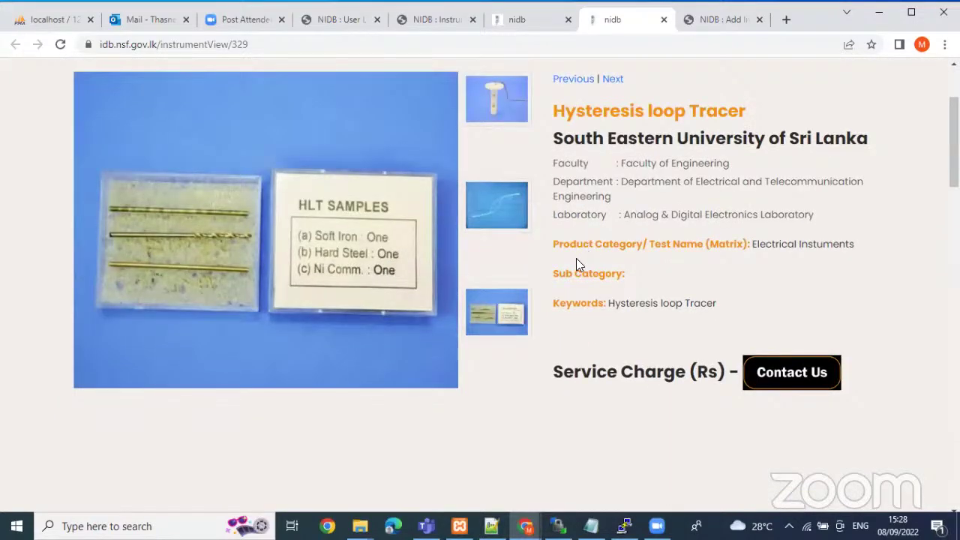
{"action": "scroll", "coordinate": [435, 256], "scroll_direction": "up", "scroll_amount": 2}
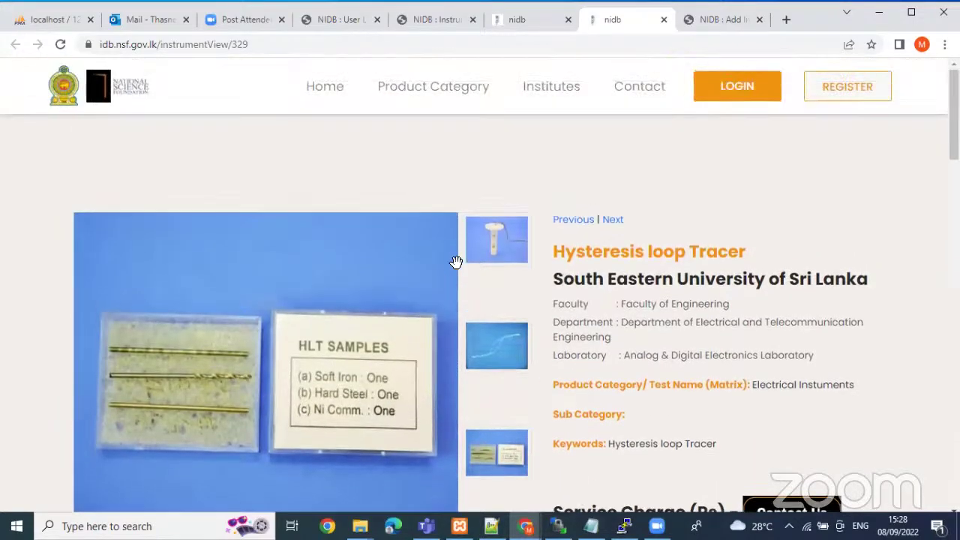
{"action": "left_click", "coordinate": [503, 258]}
{"action": "scroll", "coordinate": [497, 344], "scroll_direction": "down", "scroll_amount": 2}
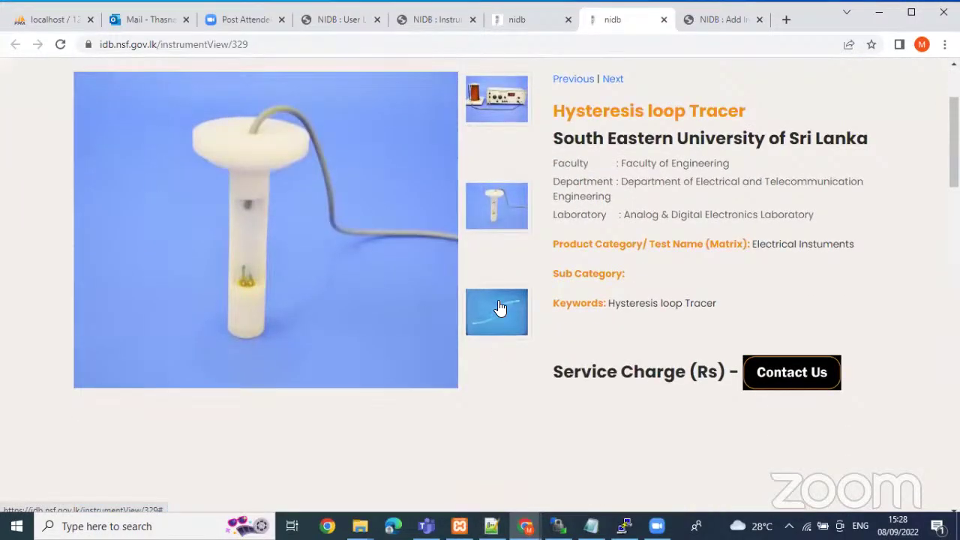
{"action": "left_click", "coordinate": [499, 316]}
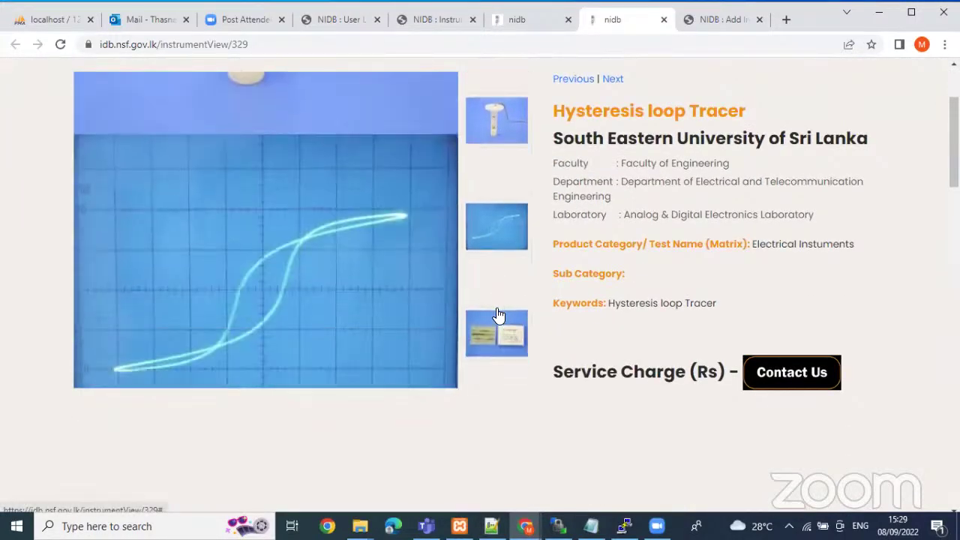
{"action": "left_click", "coordinate": [499, 316]}
Review the Hysteresis loop Tracer's institute details, keywords and Basic Information table
{"action": "scroll", "coordinate": [503, 270], "scroll_direction": "down", "scroll_amount": 1}
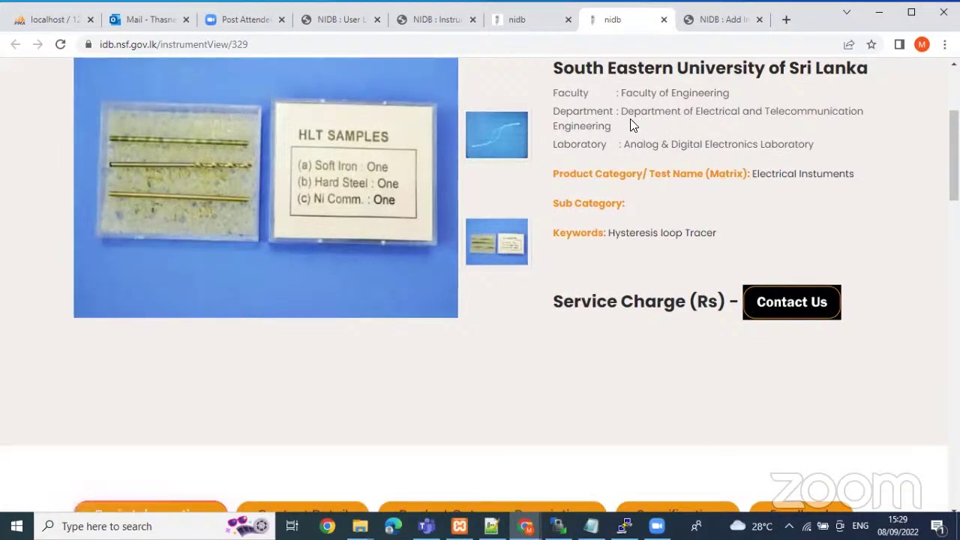
{"action": "scroll", "coordinate": [687, 196], "scroll_direction": "down", "scroll_amount": 1}
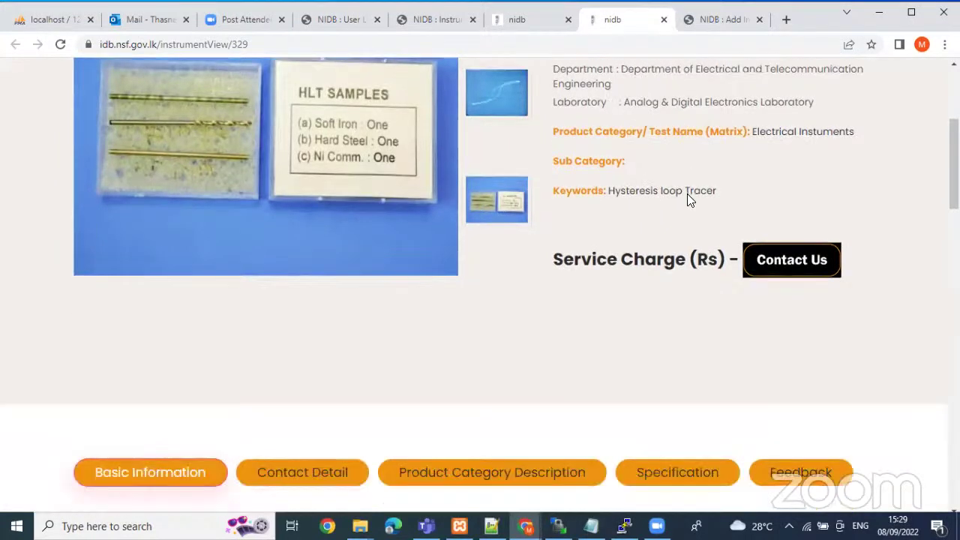
{"action": "scroll", "coordinate": [687, 195], "scroll_direction": "down", "scroll_amount": 3}
{"action": "scroll", "coordinate": [674, 277], "scroll_direction": "up", "scroll_amount": 1}
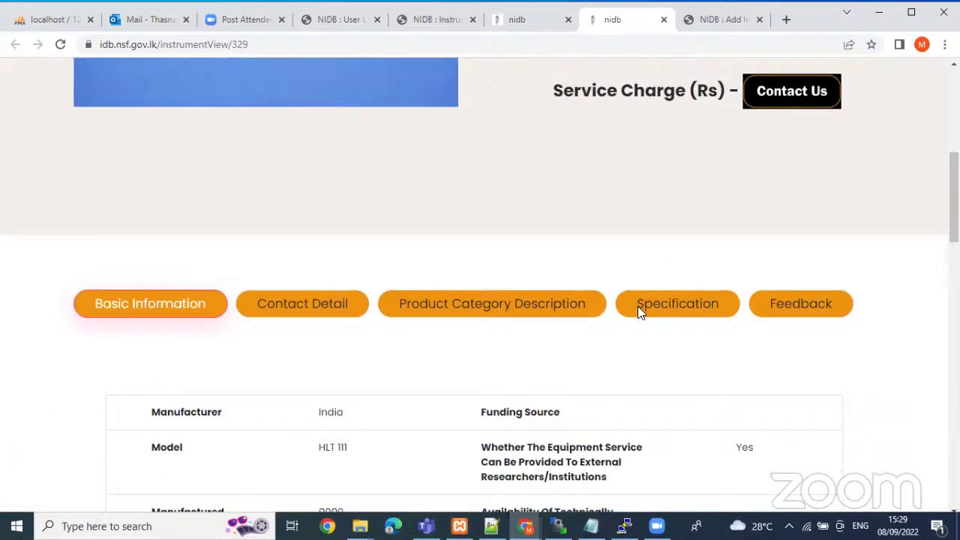
{"action": "scroll", "coordinate": [674, 277], "scroll_direction": "down", "scroll_amount": 6}
{"action": "scroll", "coordinate": [358, 211], "scroll_direction": "up", "scroll_amount": 4}
{"action": "scroll", "coordinate": [358, 210], "scroll_direction": "down", "scroll_amount": 2}
{"action": "scroll", "coordinate": [345, 180], "scroll_direction": "up", "scroll_amount": 1}
Go through the instrument's Contact Detail, Product Category Description, Specification and Feedback sections
{"action": "left_click", "coordinate": [318, 99]}
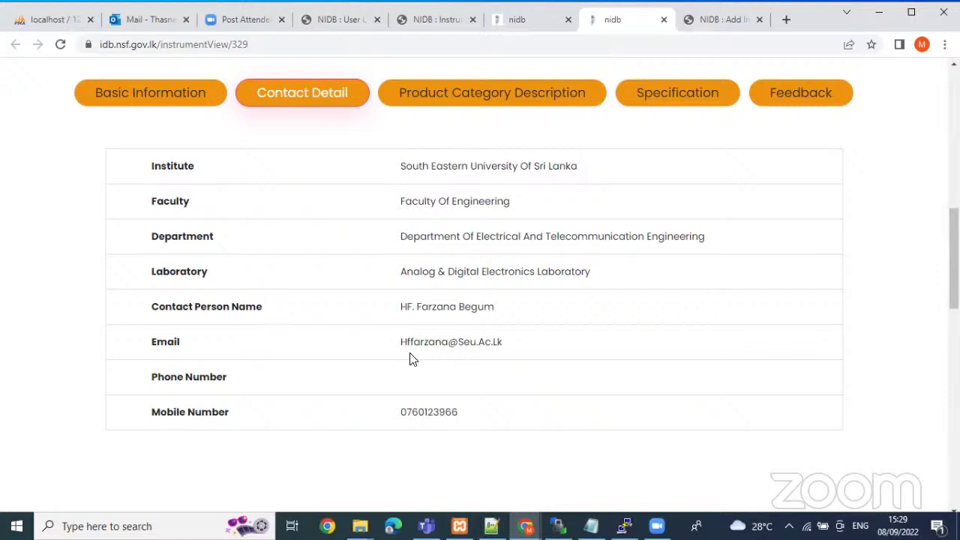
{"action": "scroll", "coordinate": [584, 252], "scroll_direction": "up", "scroll_amount": 2}
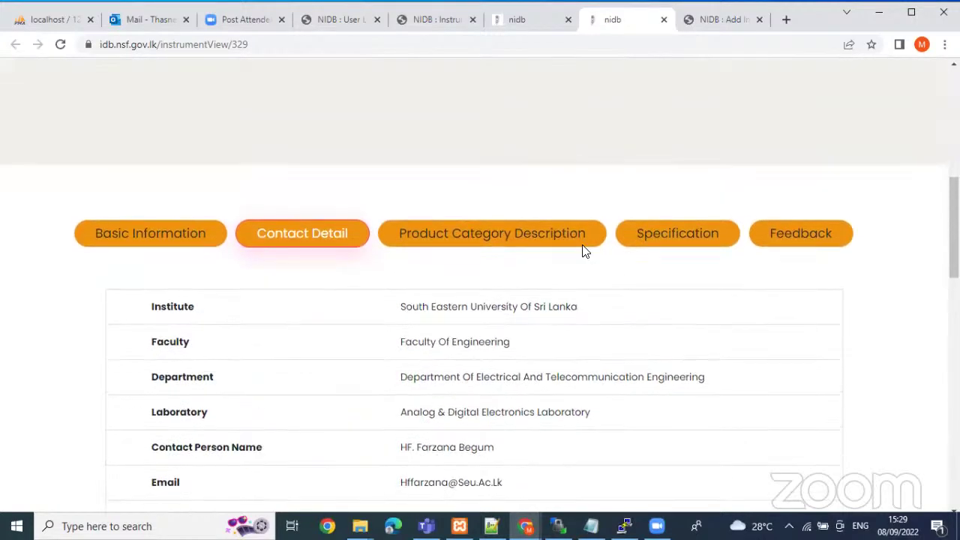
{"action": "left_click", "coordinate": [516, 238]}
{"action": "scroll", "coordinate": [516, 238], "scroll_direction": "down", "scroll_amount": 2}
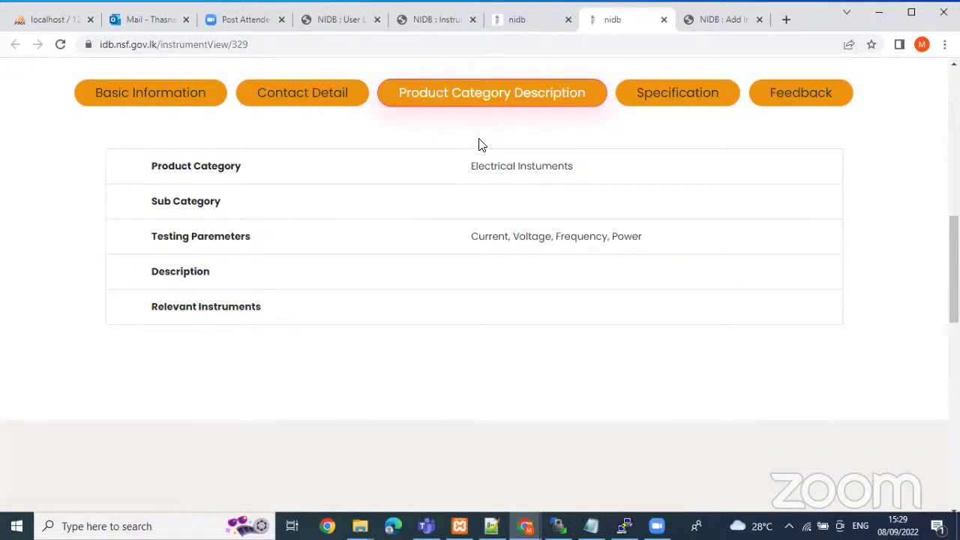
{"action": "left_click", "coordinate": [666, 101]}
{"action": "left_click", "coordinate": [793, 104]}
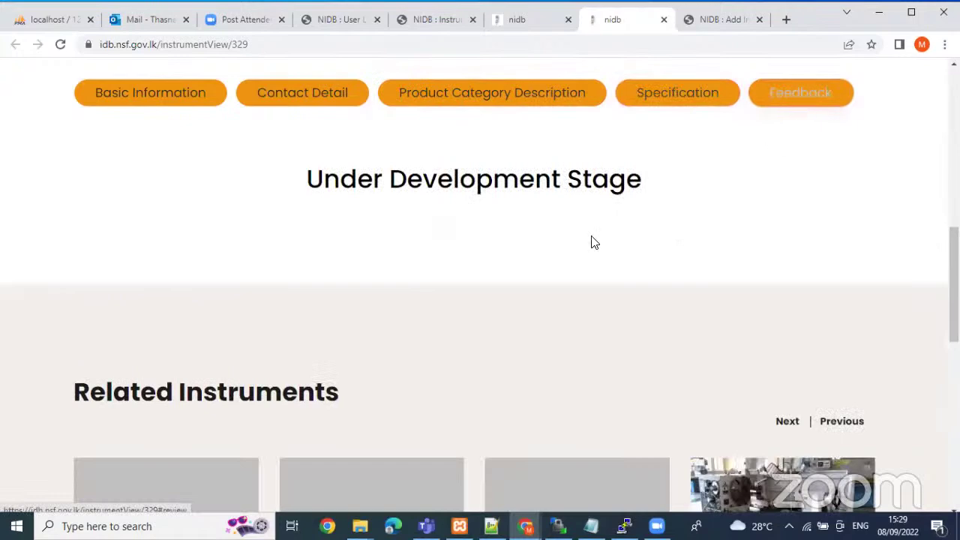
{"action": "scroll", "coordinate": [549, 285], "scroll_direction": "up", "scroll_amount": 1}
Look over the Related Instruments and page footer, and move the related instruments carousel on by two steps with Previous
{"action": "scroll", "coordinate": [548, 285], "scroll_direction": "down", "scroll_amount": 5}
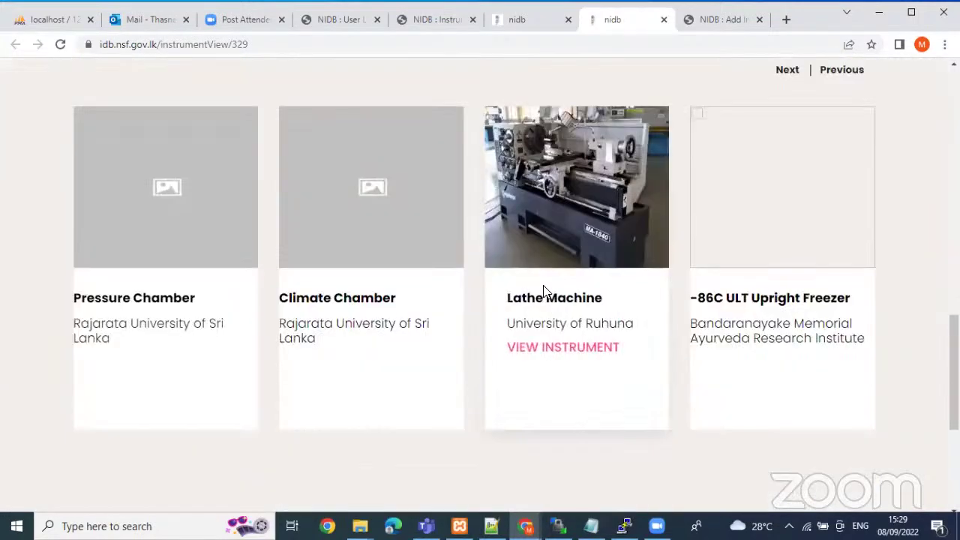
{"action": "scroll", "coordinate": [544, 298], "scroll_direction": "down", "scroll_amount": 3}
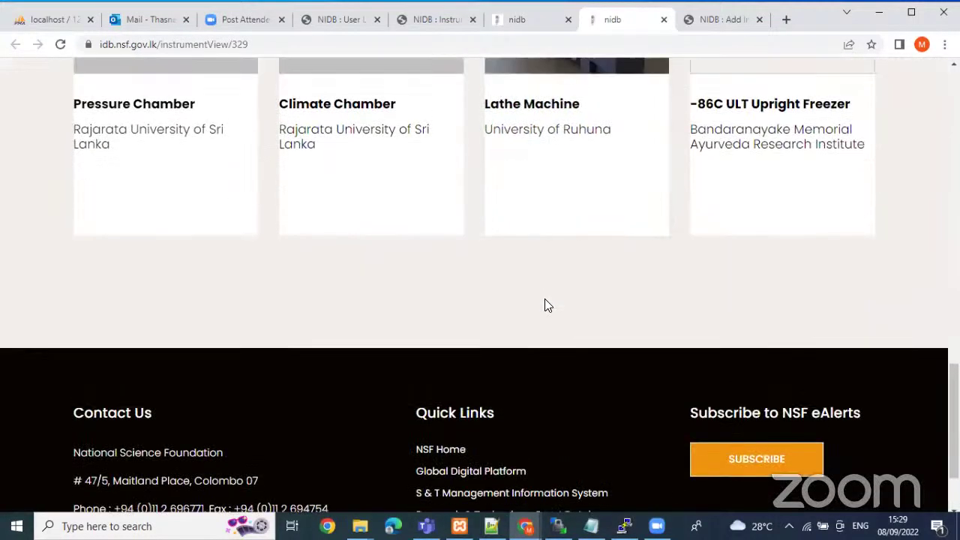
{"action": "scroll", "coordinate": [545, 299], "scroll_direction": "up", "scroll_amount": 3}
{"action": "left_click", "coordinate": [840, 72]}
{"action": "left_click", "coordinate": [840, 72]}
{"action": "scroll", "coordinate": [847, 232], "scroll_direction": "up", "scroll_amount": 3}
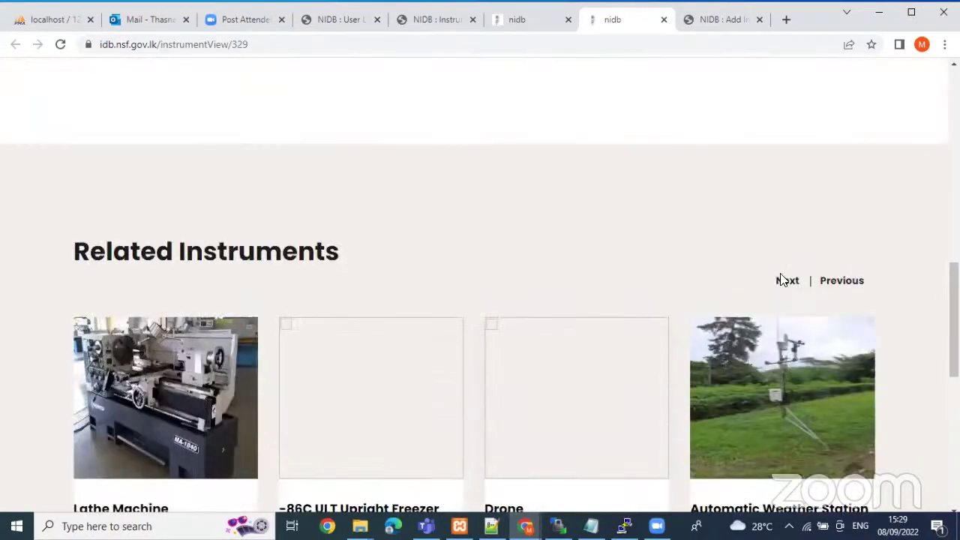
Close the Hysteresis loop Tracer page and go to the National Instrument Database home page from the HPLC instrument page
{"action": "scroll", "coordinate": [335, 208], "scroll_direction": "up", "scroll_amount": 15}
{"action": "left_click", "coordinate": [664, 20]}
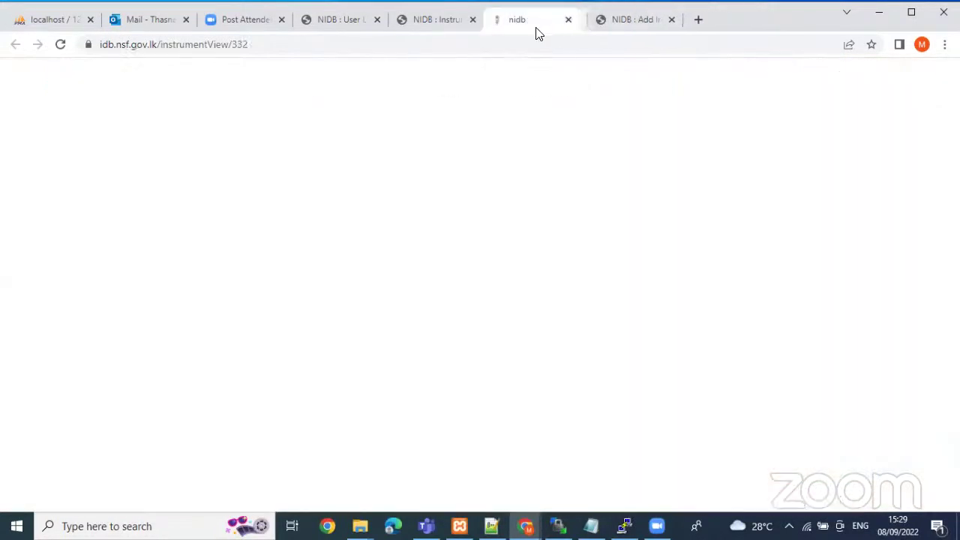
{"action": "scroll", "coordinate": [597, 142], "scroll_direction": "up", "scroll_amount": 5}
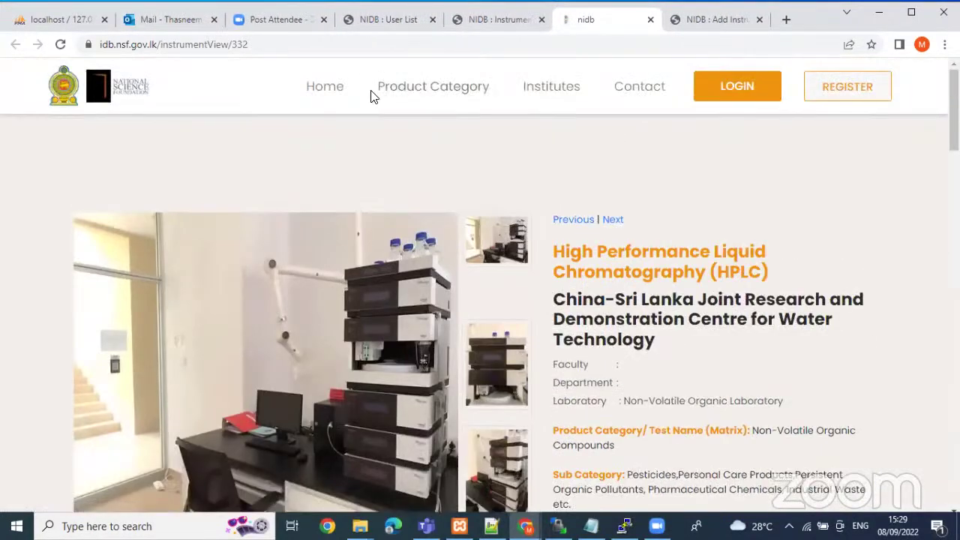
{"action": "left_click", "coordinate": [342, 93]}
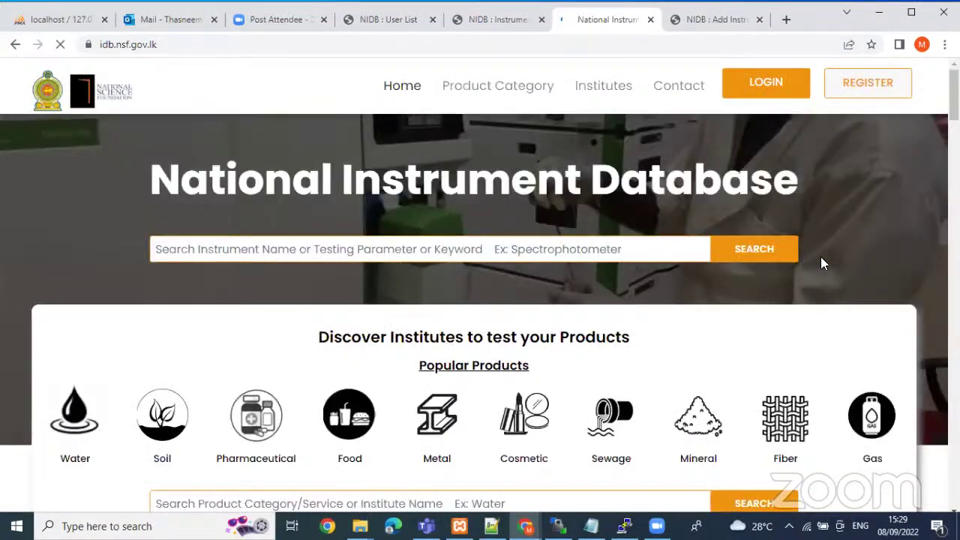
{"action": "left_click", "coordinate": [593, 523]}
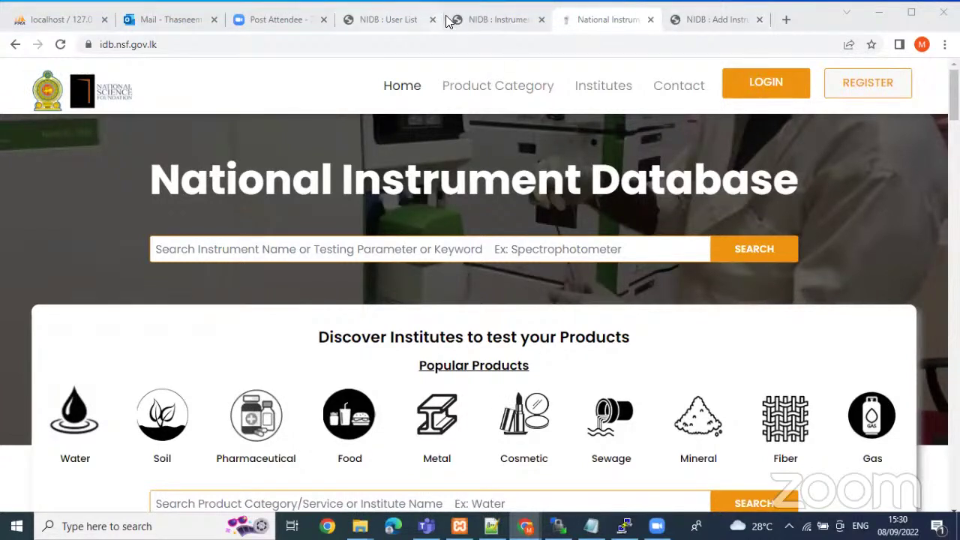
Look over the admin instrument listing and the beginning of the Add Instrument form
{"action": "left_click", "coordinate": [489, 25]}
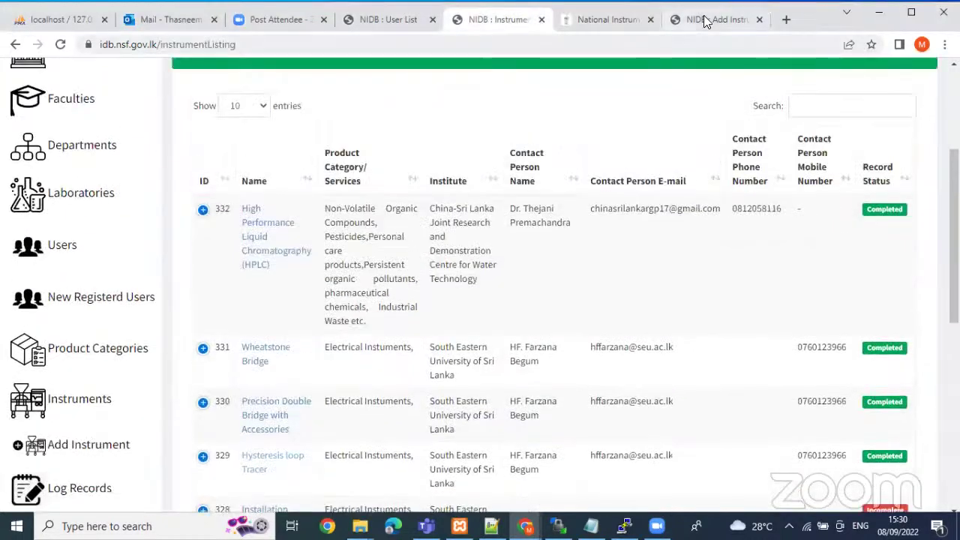
{"action": "left_click", "coordinate": [705, 20]}
{"action": "scroll", "coordinate": [547, 158], "scroll_direction": "up", "scroll_amount": 5}
{"action": "scroll", "coordinate": [548, 157], "scroll_direction": "up", "scroll_amount": 10}
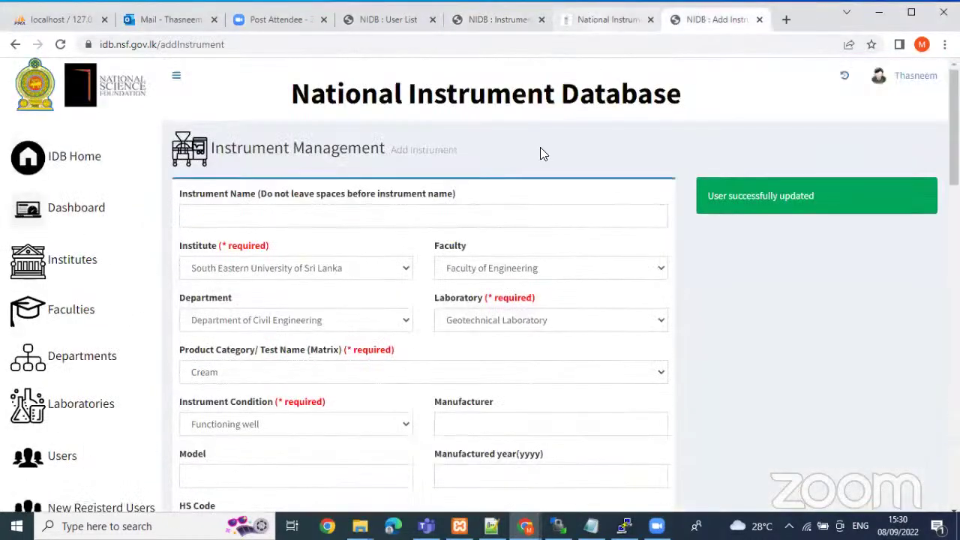
Open the public site's Contact page and go through the Get in Touch form down to Send Message
{"action": "left_click", "coordinate": [607, 19]}
{"action": "left_click", "coordinate": [680, 87]}
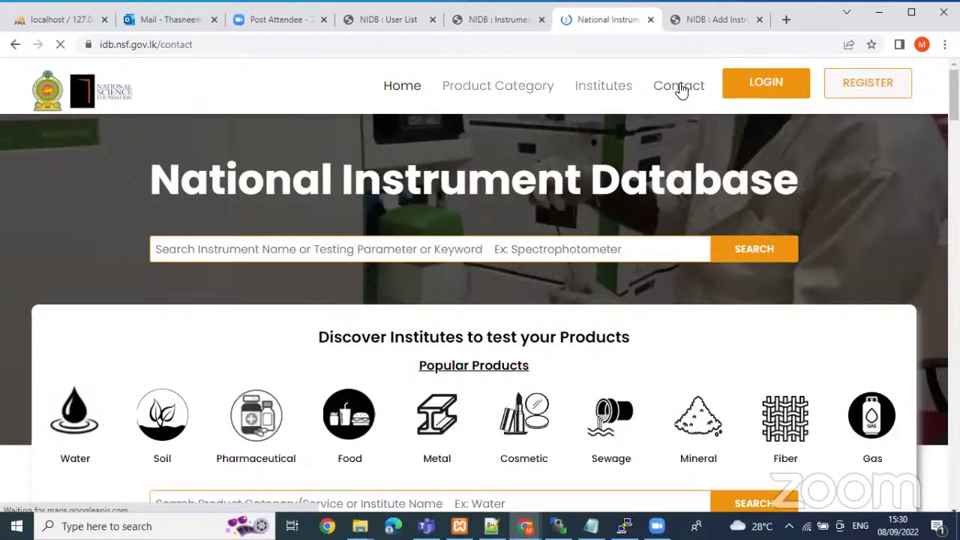
{"action": "scroll", "coordinate": [679, 122], "scroll_direction": "down", "scroll_amount": 8}
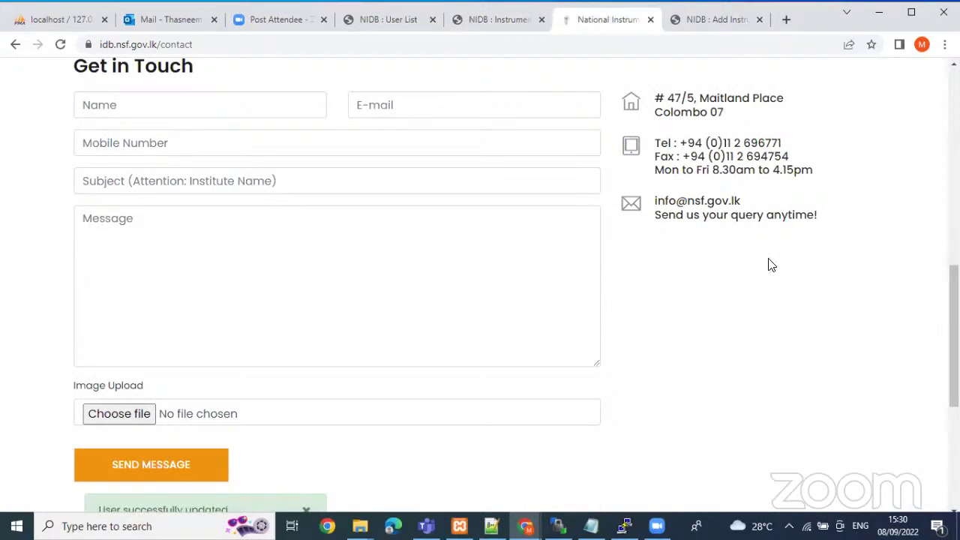
{"action": "scroll", "coordinate": [553, 330], "scroll_direction": "up", "scroll_amount": 2}
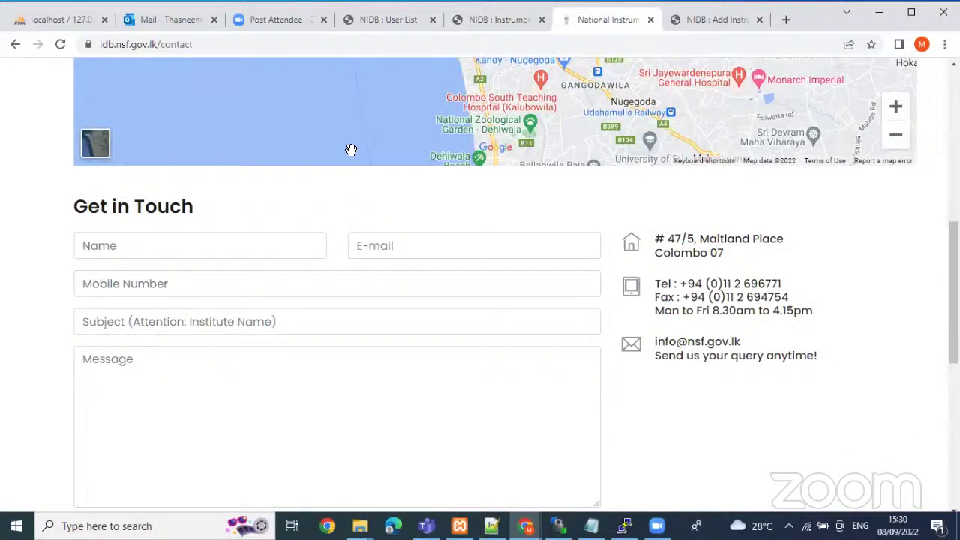
{"action": "scroll", "coordinate": [361, 376], "scroll_direction": "down", "scroll_amount": 1}
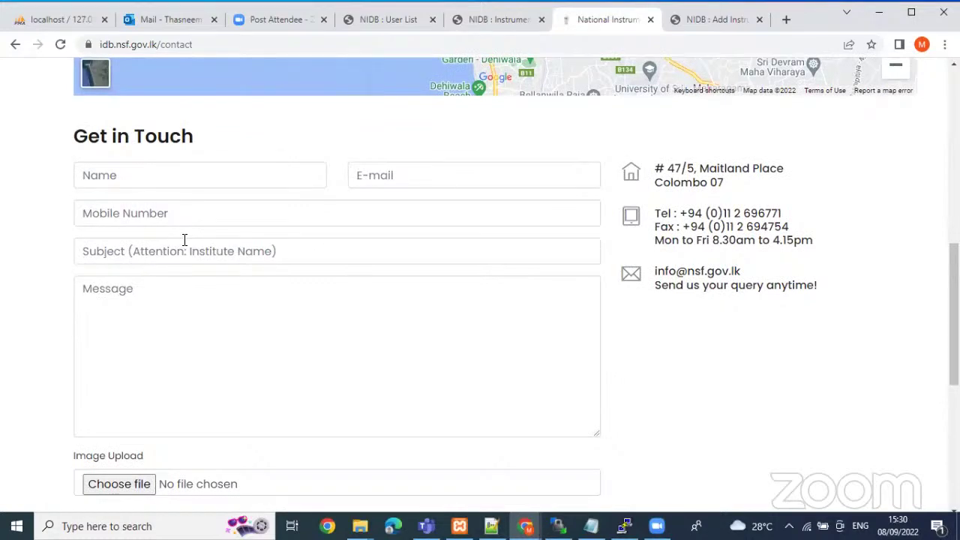
{"action": "scroll", "coordinate": [171, 240], "scroll_direction": "down", "scroll_amount": 2}
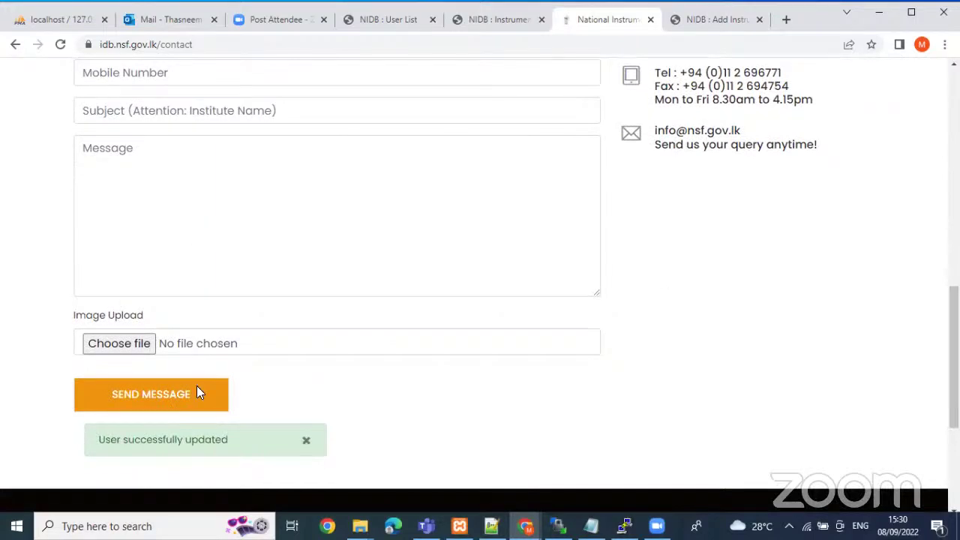
Review the Contact form's Message and Image Upload fields, then the location map on the same page
{"action": "scroll", "coordinate": [114, 336], "scroll_direction": "up", "scroll_amount": 2}
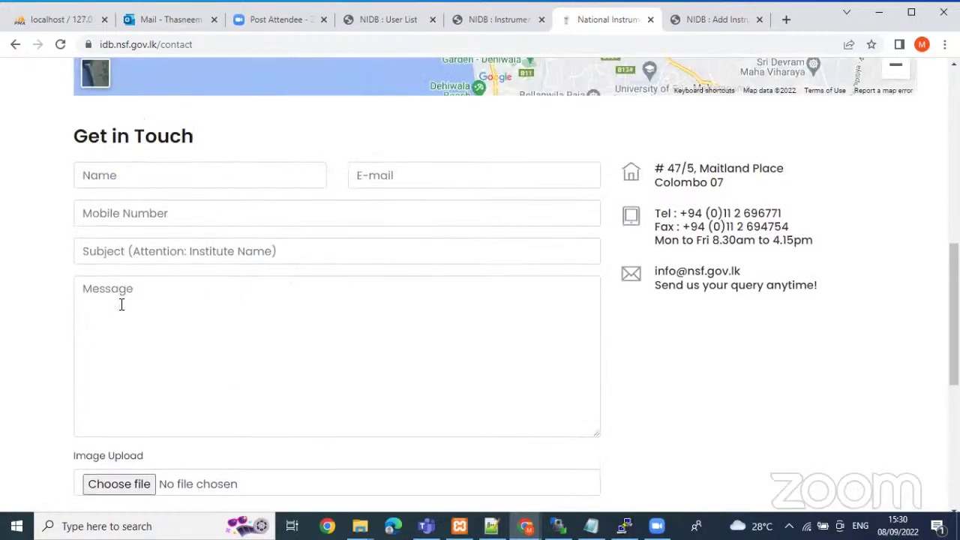
{"action": "scroll", "coordinate": [113, 299], "scroll_direction": "down", "scroll_amount": 1}
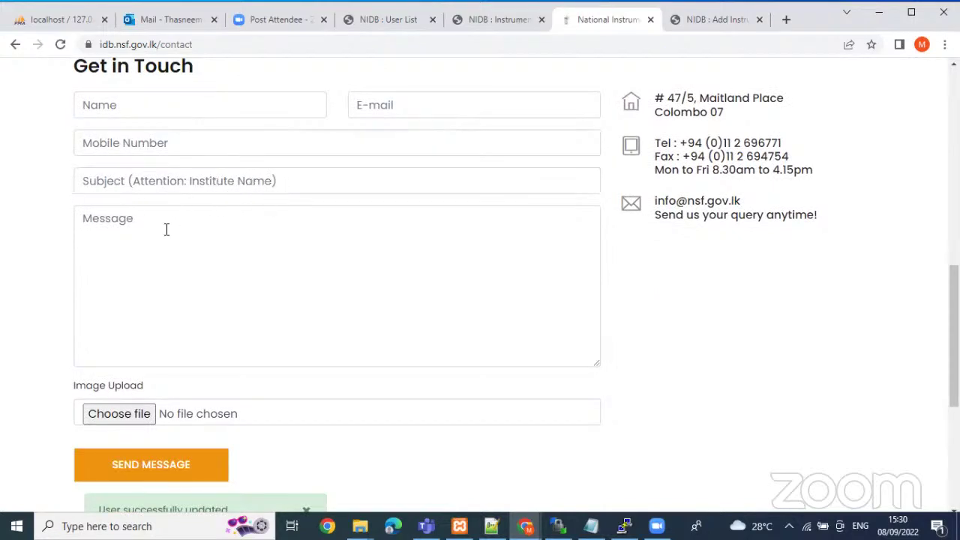
{"action": "left_click", "coordinate": [96, 220]}
{"action": "scroll", "coordinate": [219, 333], "scroll_direction": "down", "scroll_amount": 3}
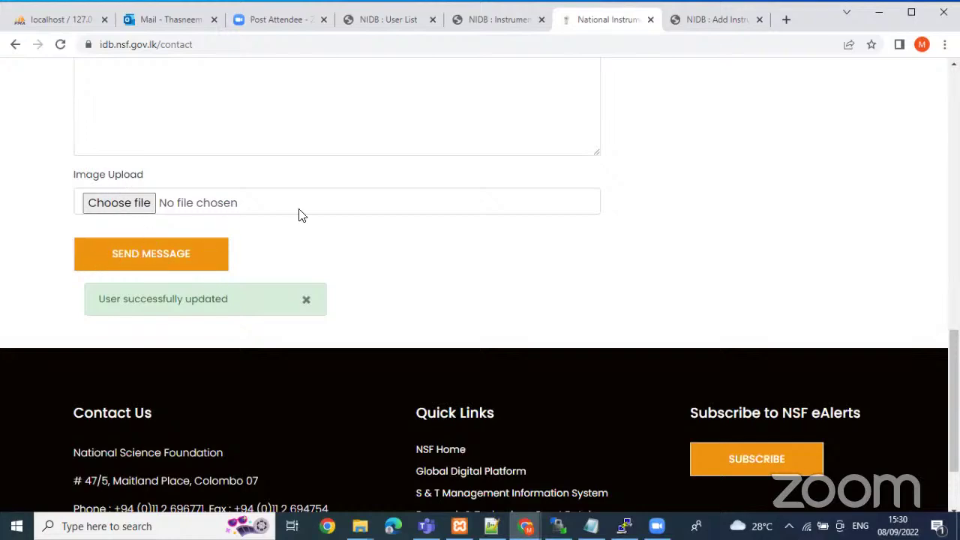
{"action": "scroll", "coordinate": [567, 67], "scroll_direction": "up", "scroll_amount": 5}
{"action": "scroll", "coordinate": [561, 75], "scroll_direction": "up", "scroll_amount": 4}
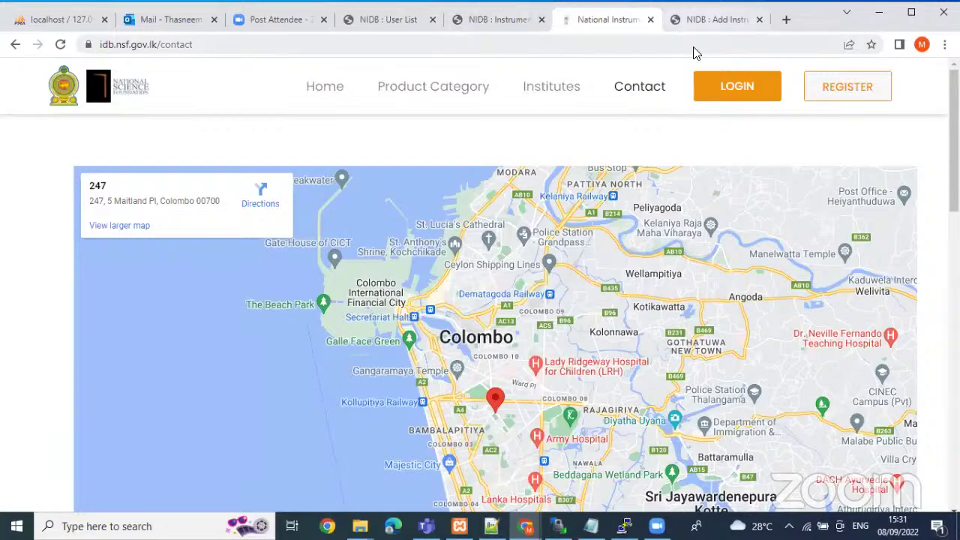
{"action": "scroll", "coordinate": [712, 210], "scroll_direction": "down", "scroll_amount": 3}
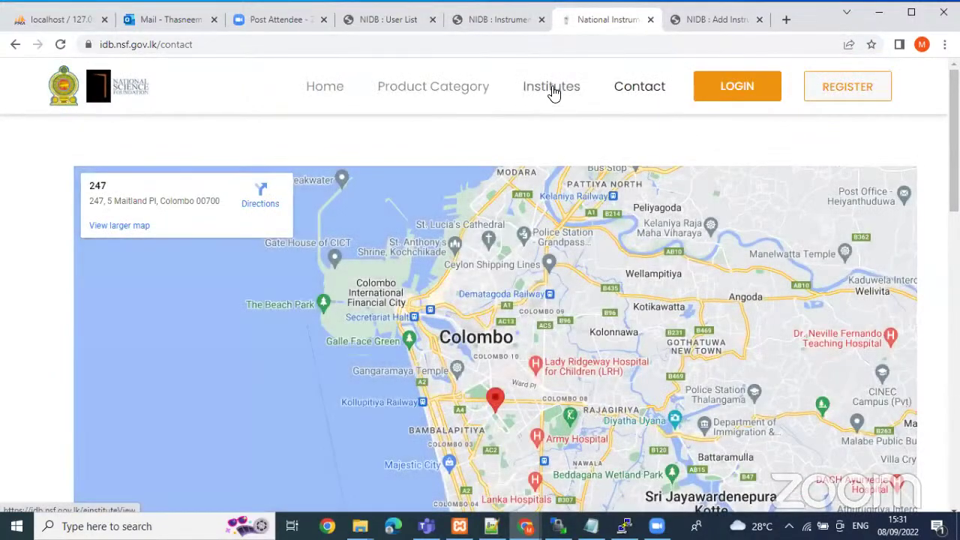
View the public list of registered institutes, followed by the Product Category list
{"action": "left_click", "coordinate": [553, 92]}
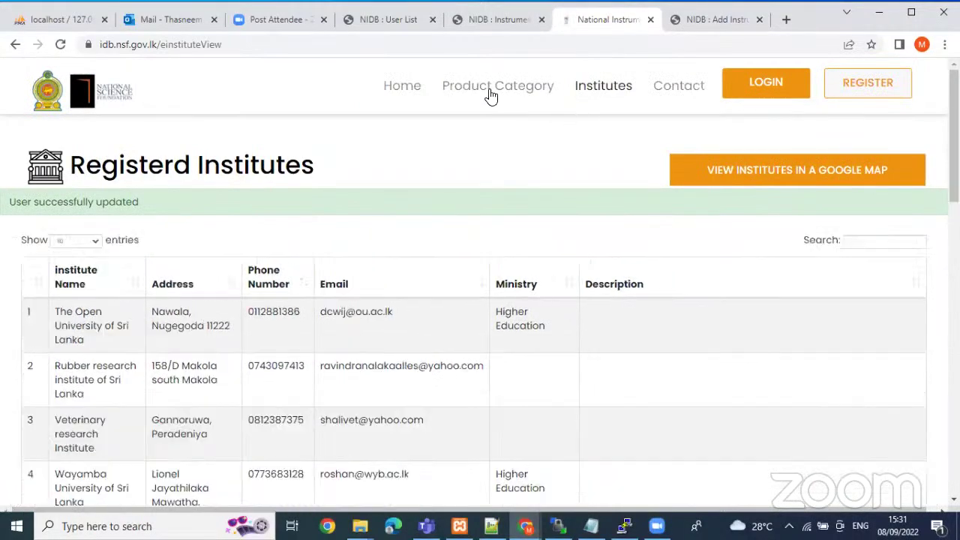
{"action": "left_click", "coordinate": [490, 95]}
{"action": "scroll", "coordinate": [411, 75], "scroll_direction": "down", "scroll_amount": 2}
{"action": "scroll", "coordinate": [410, 75], "scroll_direction": "up", "scroll_amount": 3}
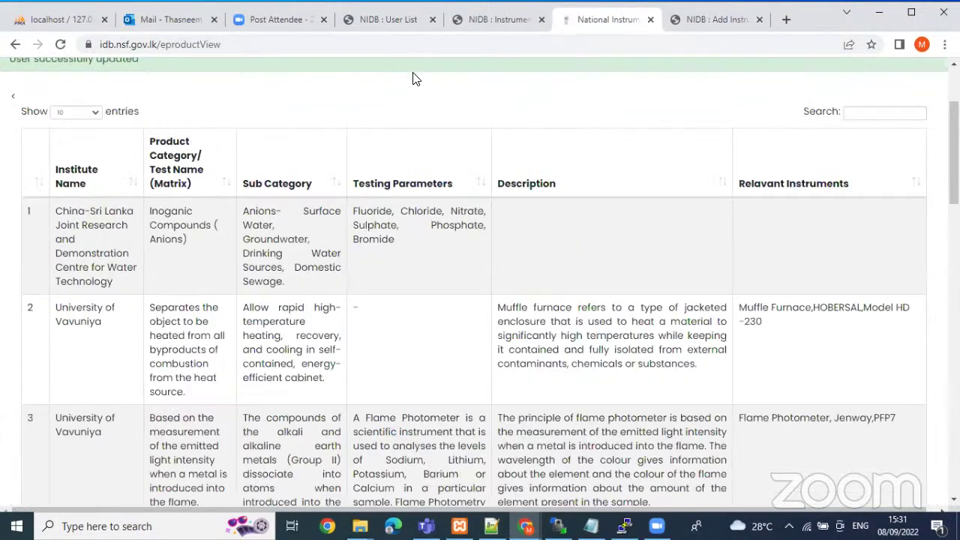
Return to the public home page and look through its content from beginning to end
{"action": "left_click", "coordinate": [402, 89]}
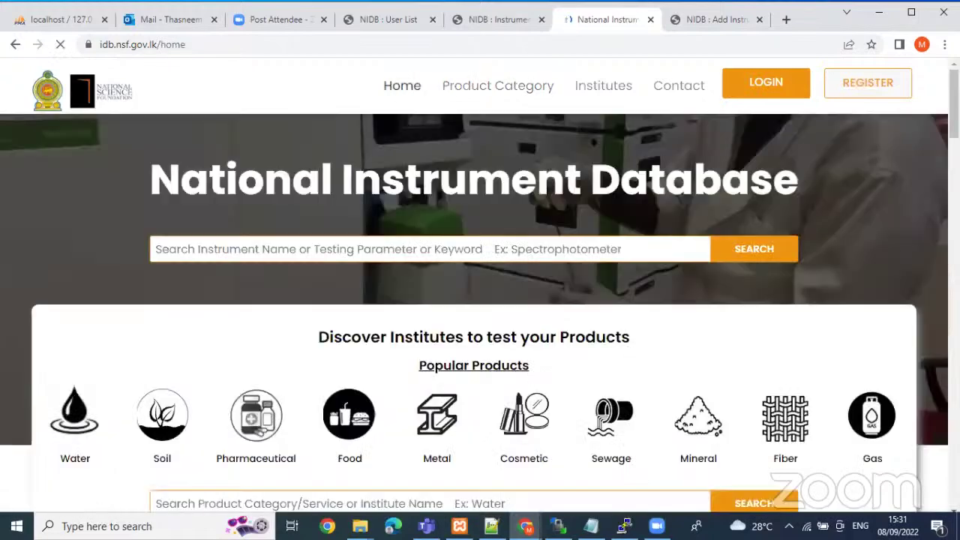
{"action": "scroll", "coordinate": [480, 285], "scroll_direction": "down", "scroll_amount": 10}
{"action": "scroll", "coordinate": [480, 285], "scroll_direction": "up", "scroll_amount": 10}
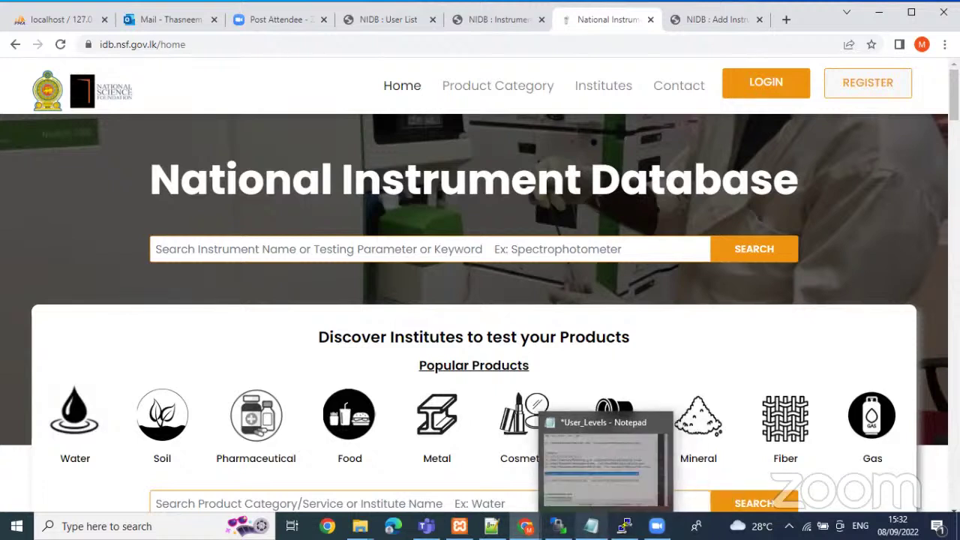
Minimize the browser to reveal the desktop and preview the open PuTTY terminal session
{"action": "mouse_move", "coordinate": [624, 526]}
{"action": "mouse_move", "coordinate": [556, 526]}
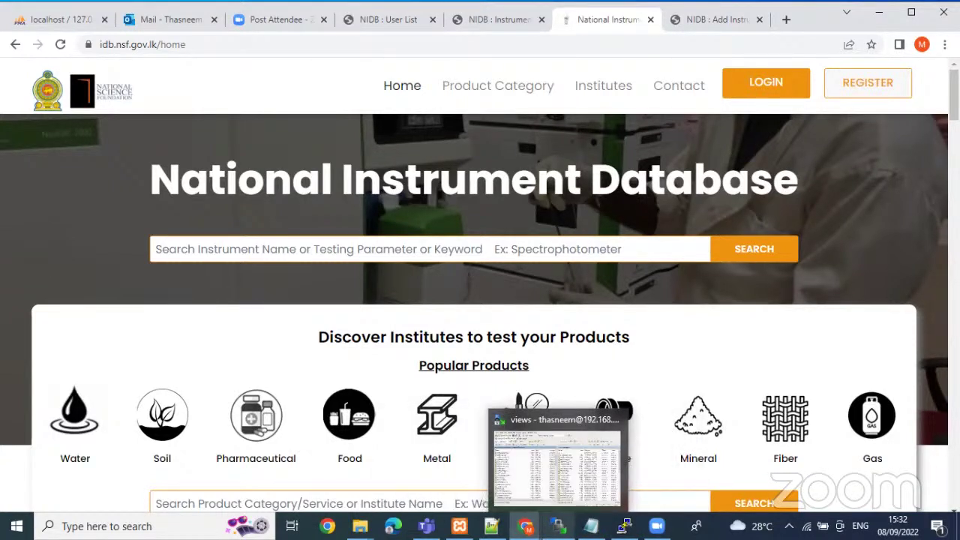
{"action": "left_click", "coordinate": [624, 526]}
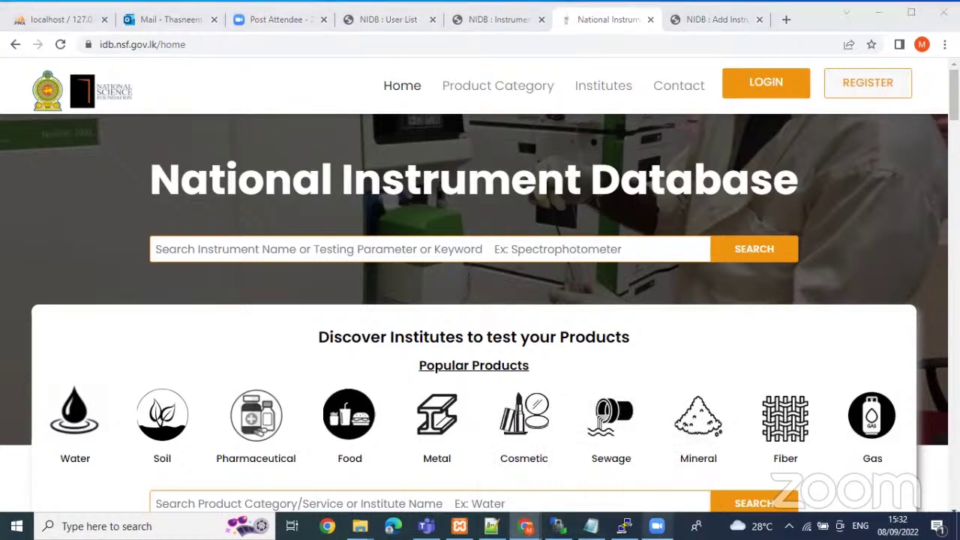
{"action": "left_click", "coordinate": [877, 12]}
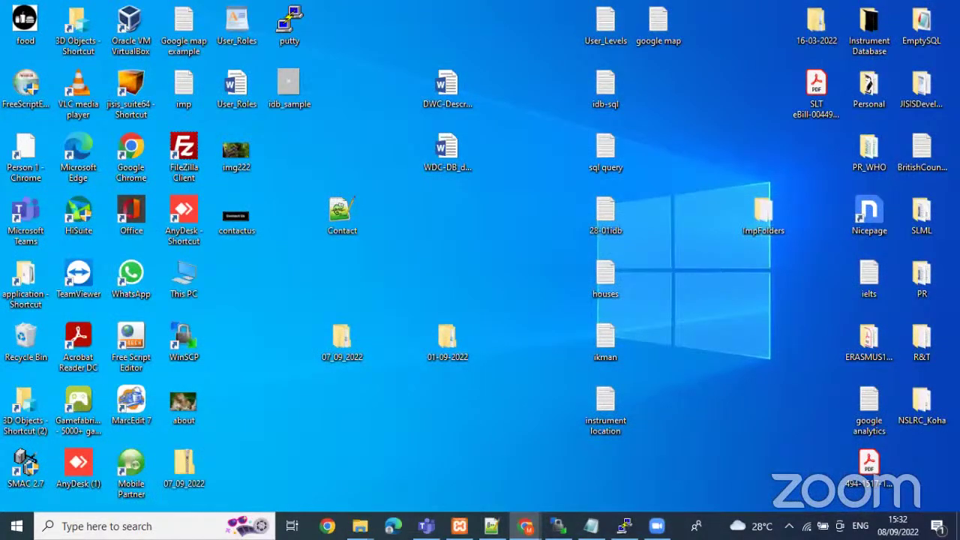
{"action": "mouse_move", "coordinate": [627, 523]}
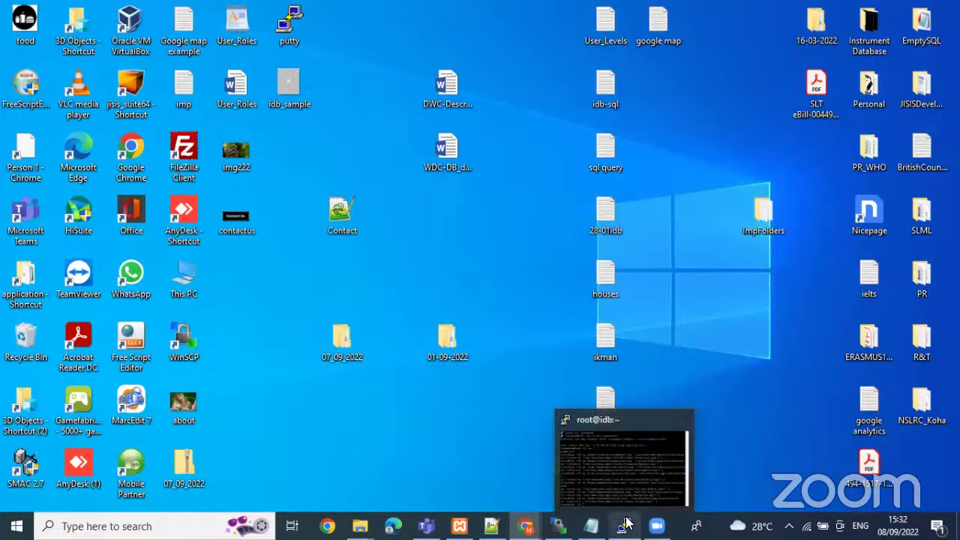